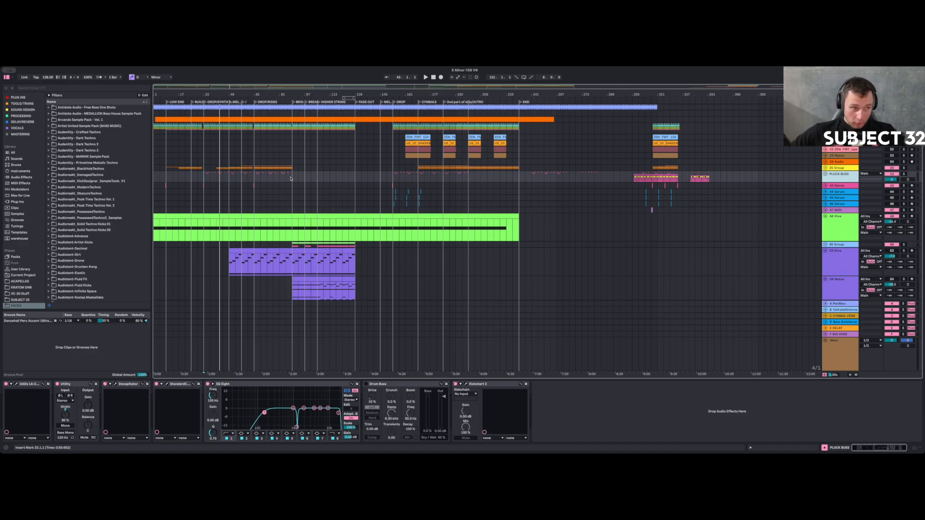
Play the arrangement from bar 105 in the HIGHER STRING section and look through the tracks.
click(194, 177)
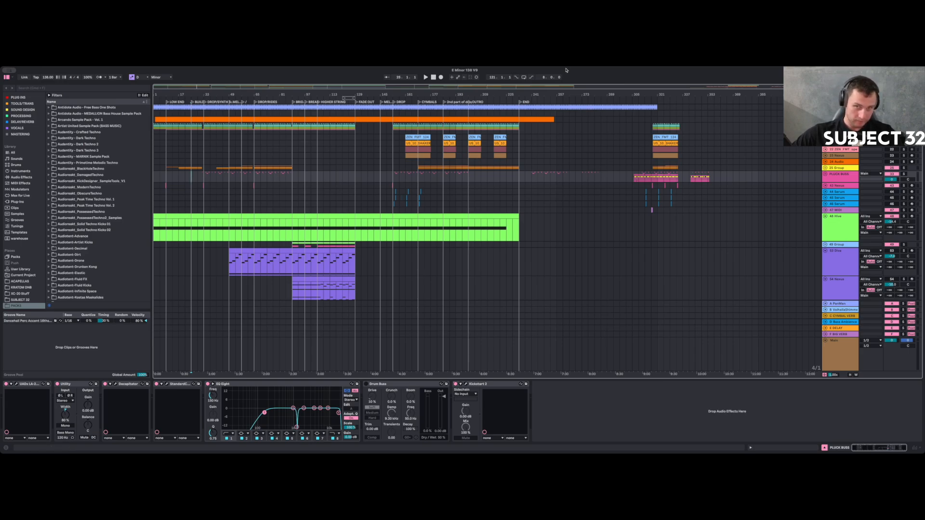
click(366, 177)
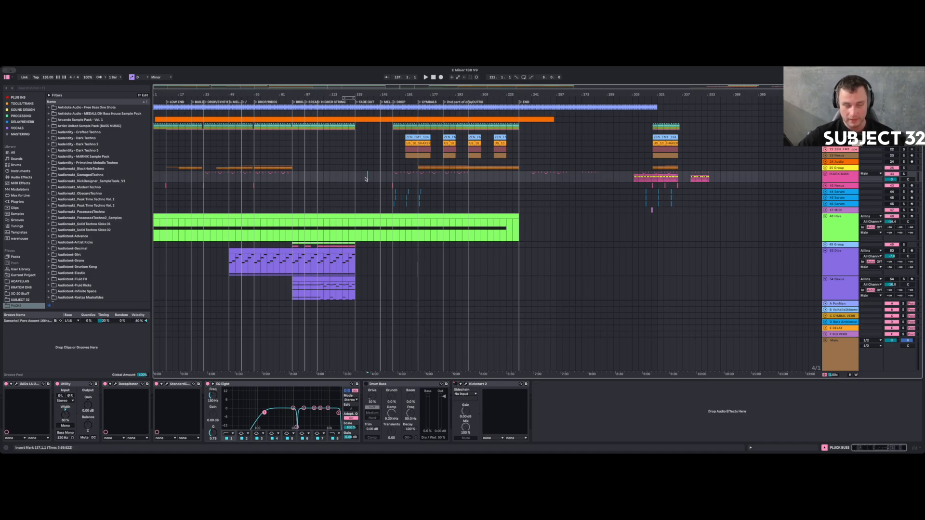
click(325, 185)
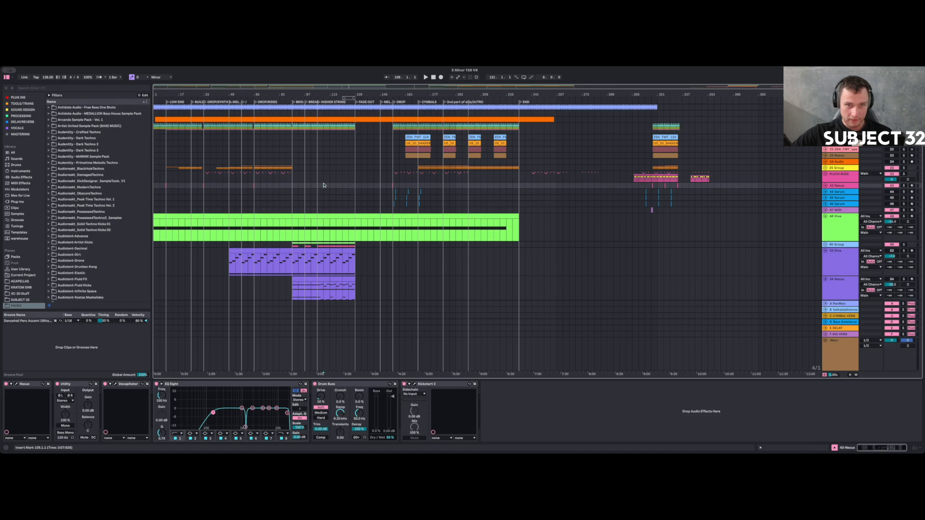
key(space)
scroll(323, 186, down, 1)
scroll(317, 206, down, 10)
scroll(318, 206, up, 11)
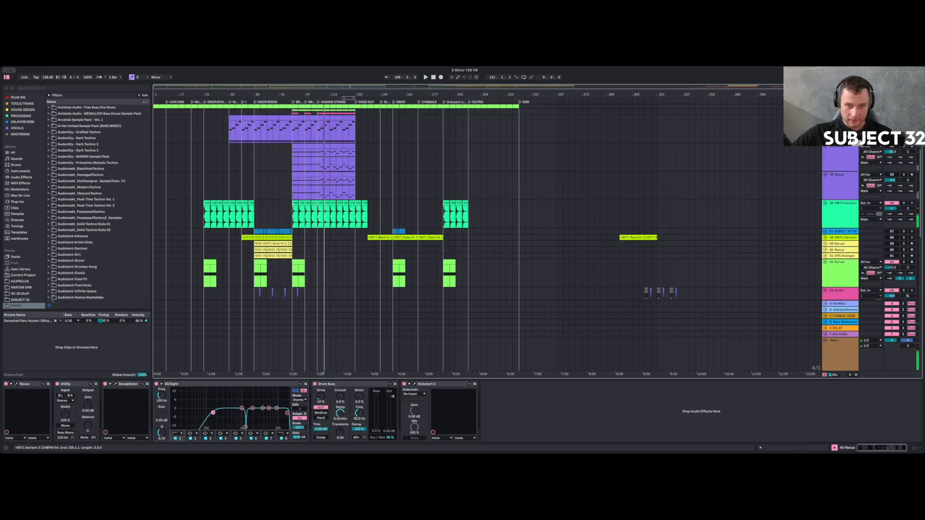
Play the transition from the MELODY section into the DROP marker, around the Serum tracks.
click(387, 187)
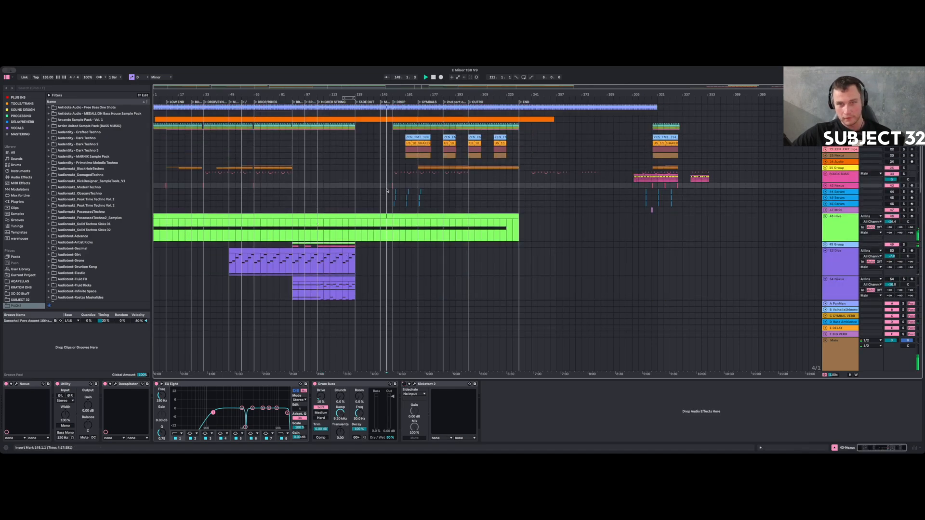
drag(394, 97, 394, 210)
click(391, 199)
key(space)
key(space)
scroll(392, 199, down, 1)
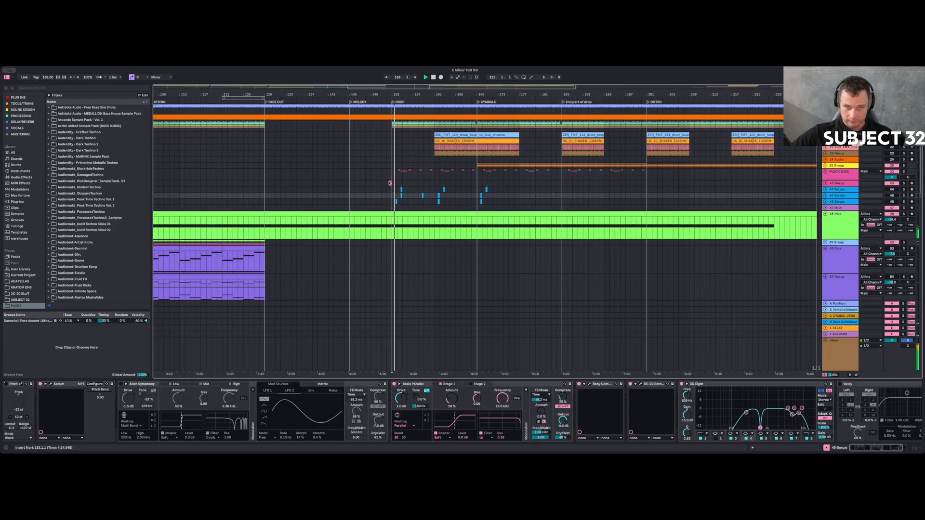
Listen to the short pink Nexus clip leading into the drop from 152.3.1 and check its track volume.
click(389, 185)
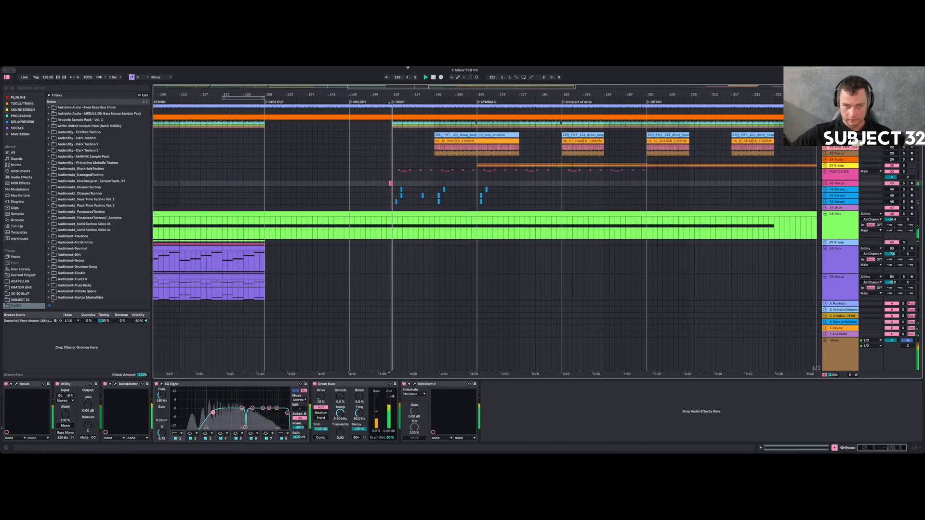
drag(395, 96, 396, 164)
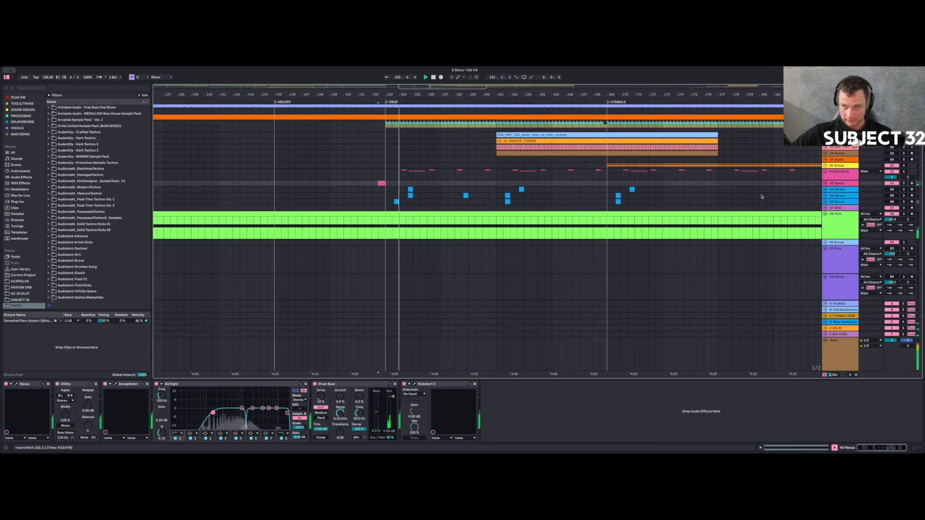
click(825, 183)
click(889, 190)
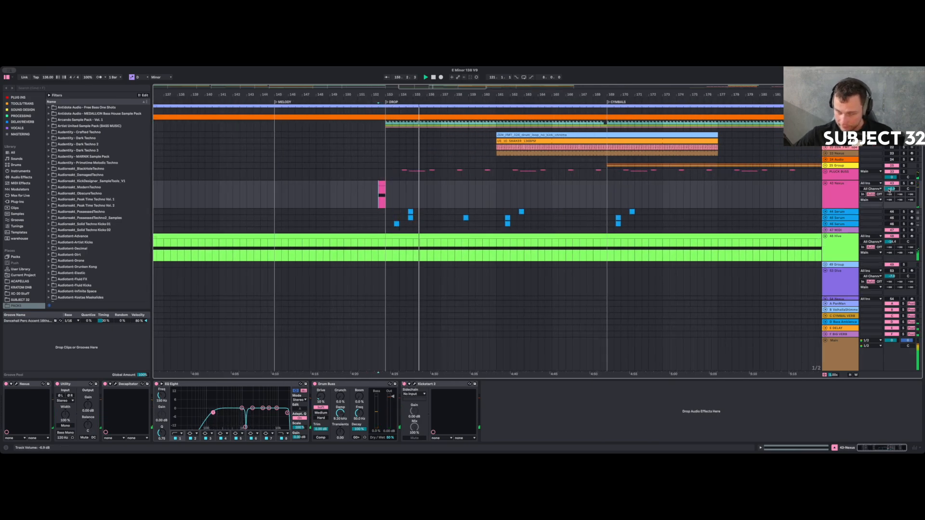
key(space)
key(space)
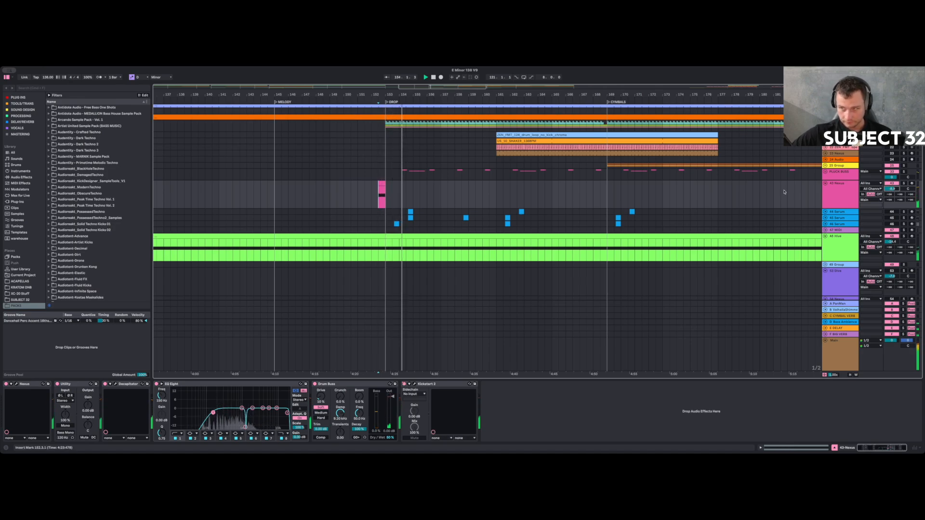
click(825, 183)
key(space)
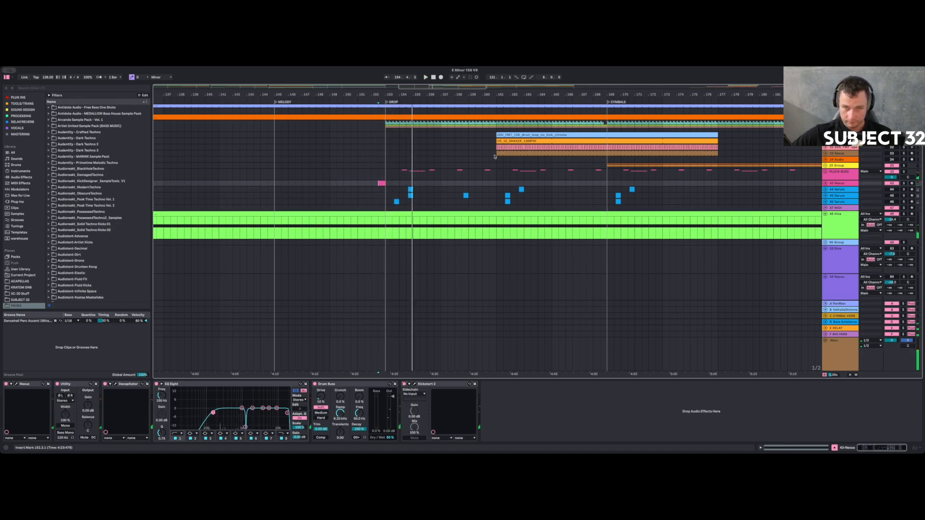
Play the drop from the drum loop entry at bar 161 and the CYMBALS marker, and look through the lower tracks.
click(496, 158)
key(space)
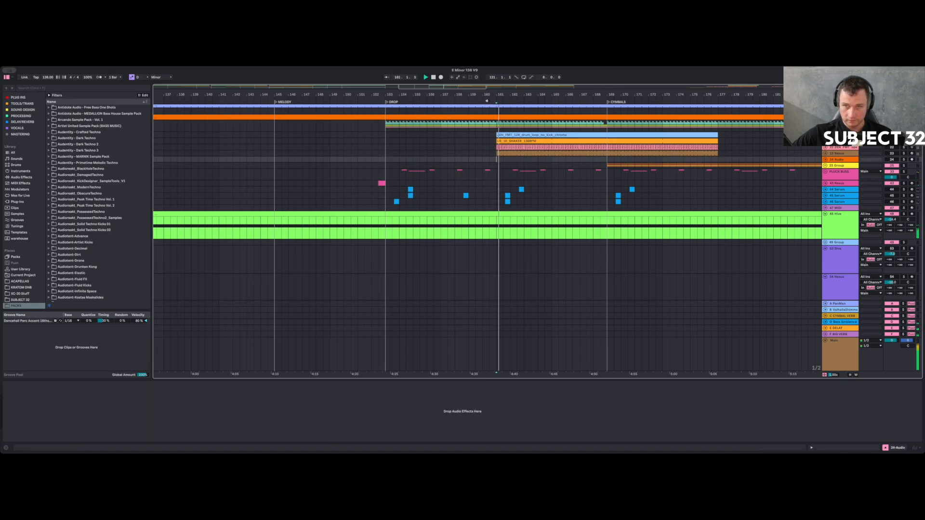
drag(506, 94, 504, 77)
click(429, 164)
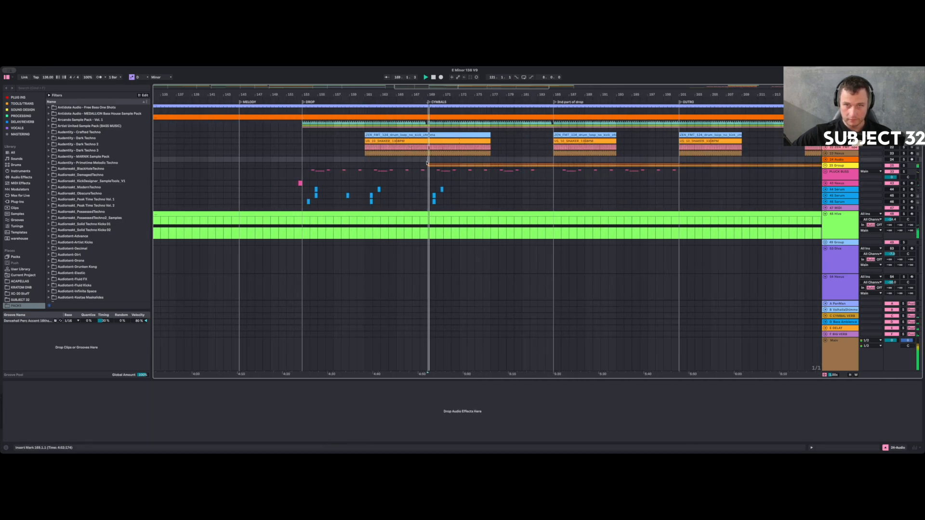
scroll(427, 163, down, 5)
scroll(427, 164, down, 5)
scroll(224, 178, up, 6)
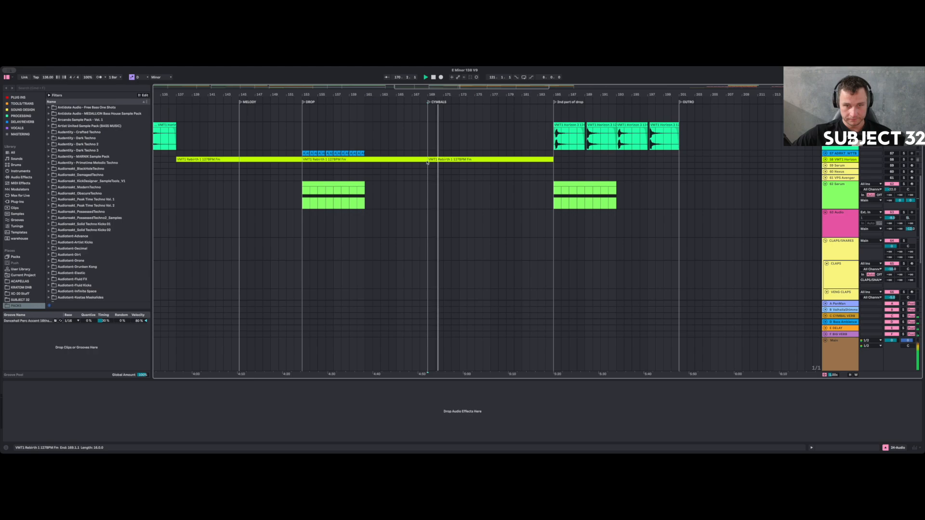
Play the passage before the MELODY marker and the start of the DROP section to review the layers.
click(220, 183)
key(space)
key(space)
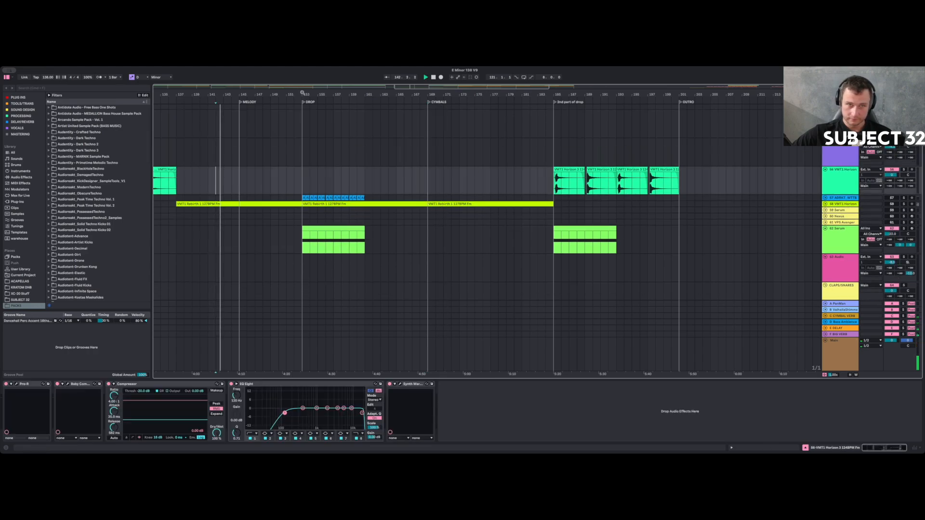
drag(303, 93, 396, 95)
click(396, 102)
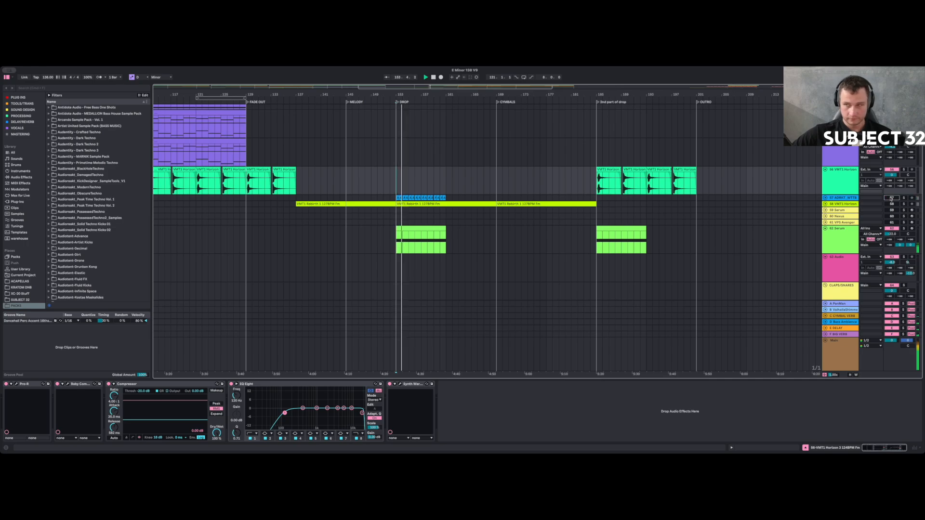
scroll(604, 184, up, 10)
key(space)
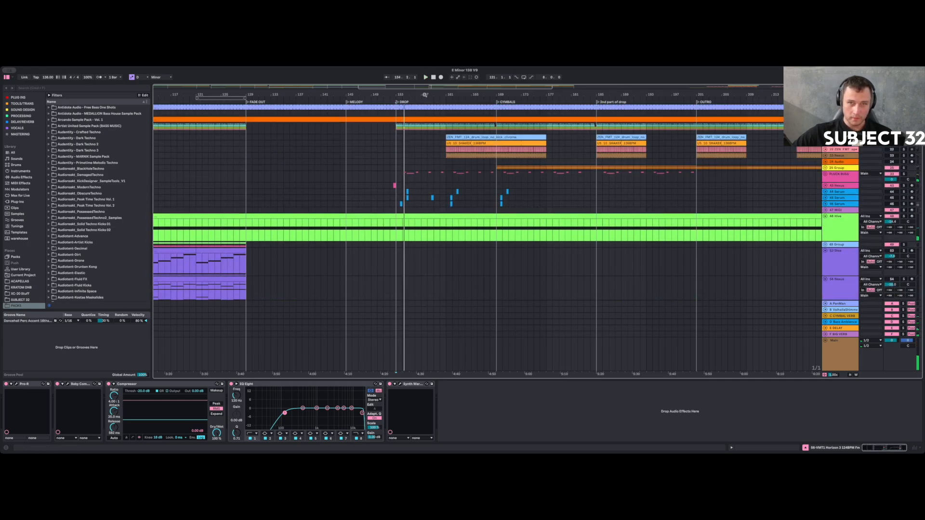
Select bars 169.1.1 to 177.1.1 at the CYMBALS marker and loop that range.
ctrl+scroll(426, 94, down, 5)
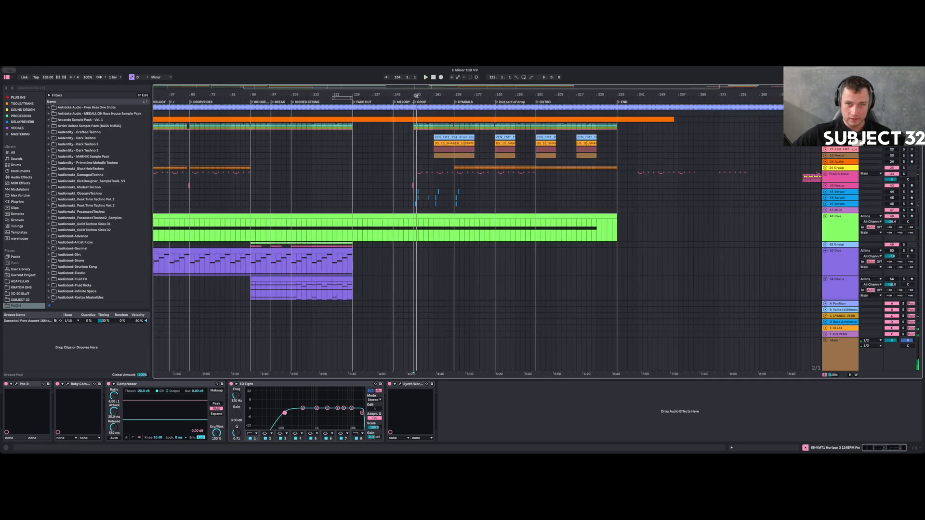
scroll(416, 95, down, 5)
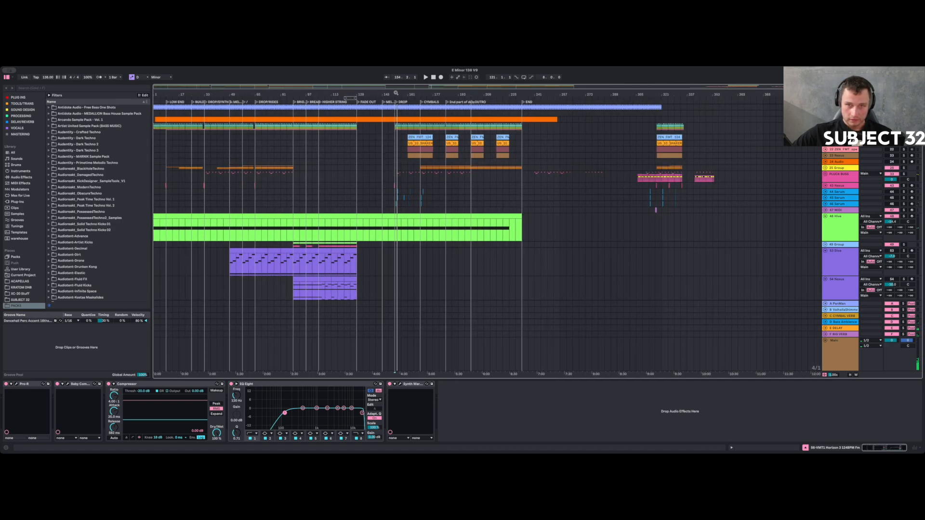
scroll(398, 95, up, 5)
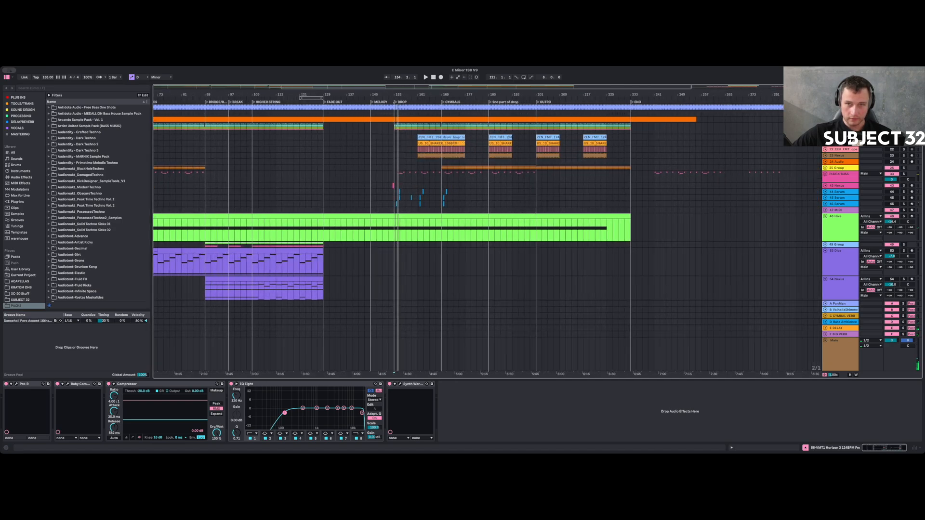
click(448, 167)
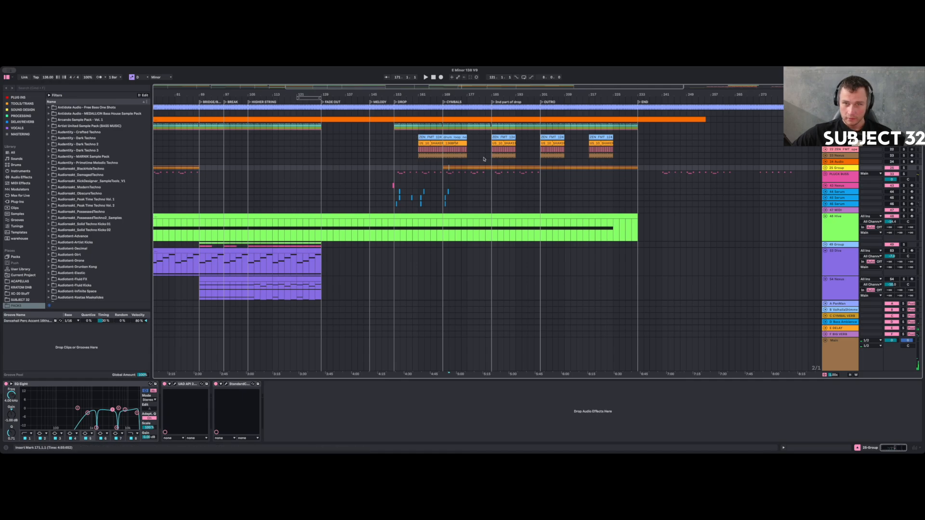
drag(441, 168, 468, 137)
key(super+l)
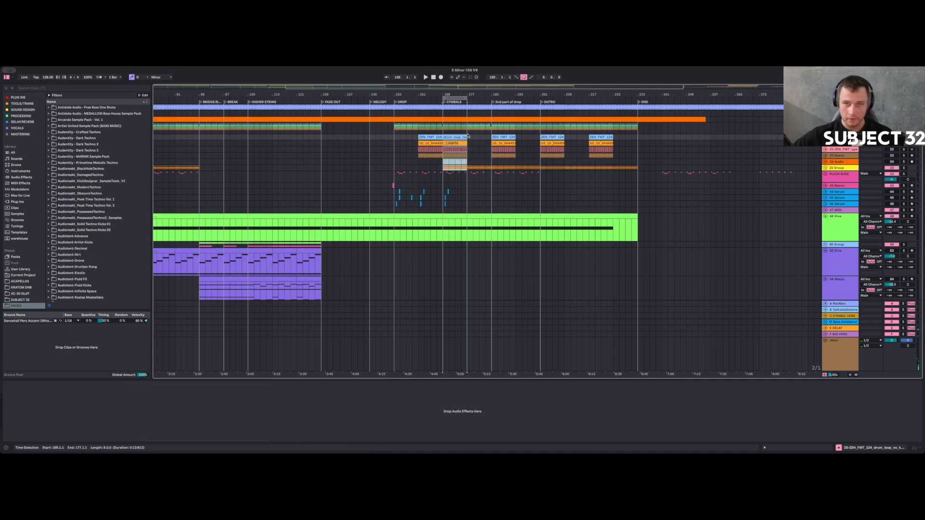
Solo the yellow Group and the ZEN_FMT open hi-hat track during playback, and unfold the hi-hat track.
click(904, 167)
key(space)
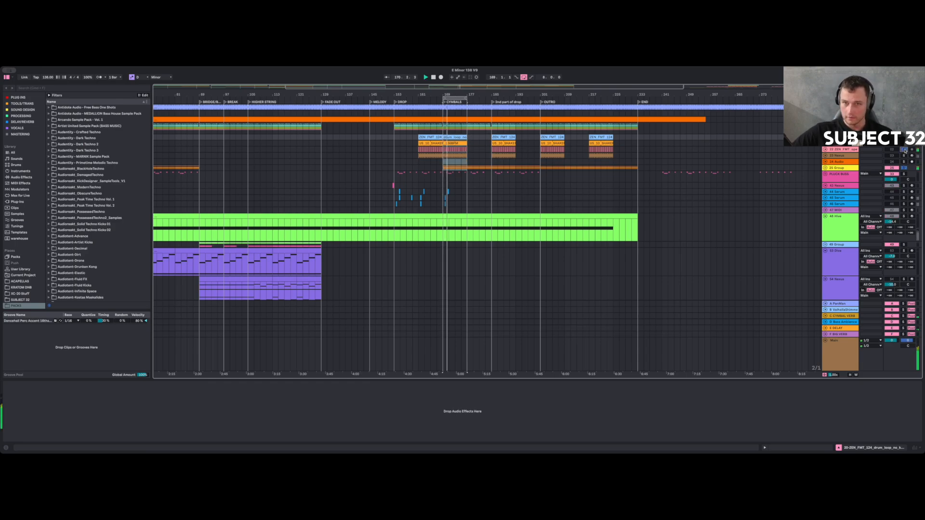
super+click(904, 151)
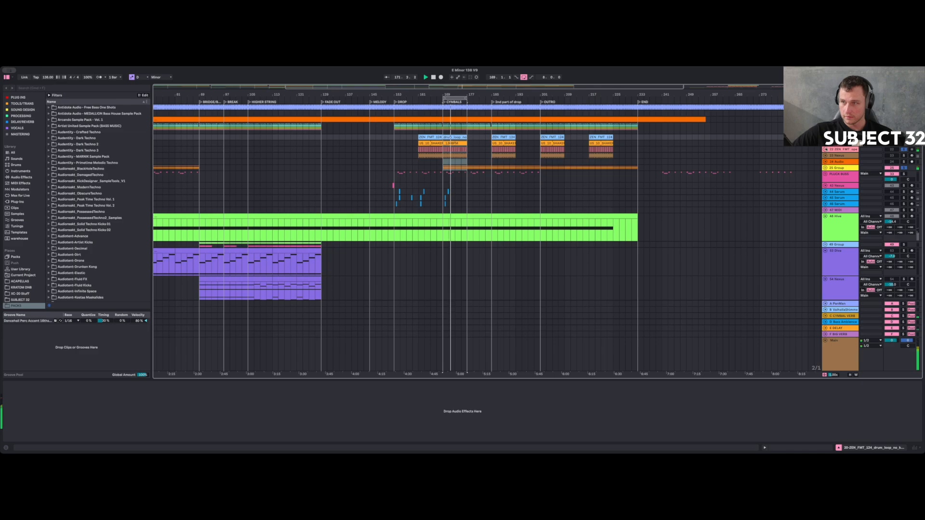
click(826, 149)
drag(893, 156, 892, 150)
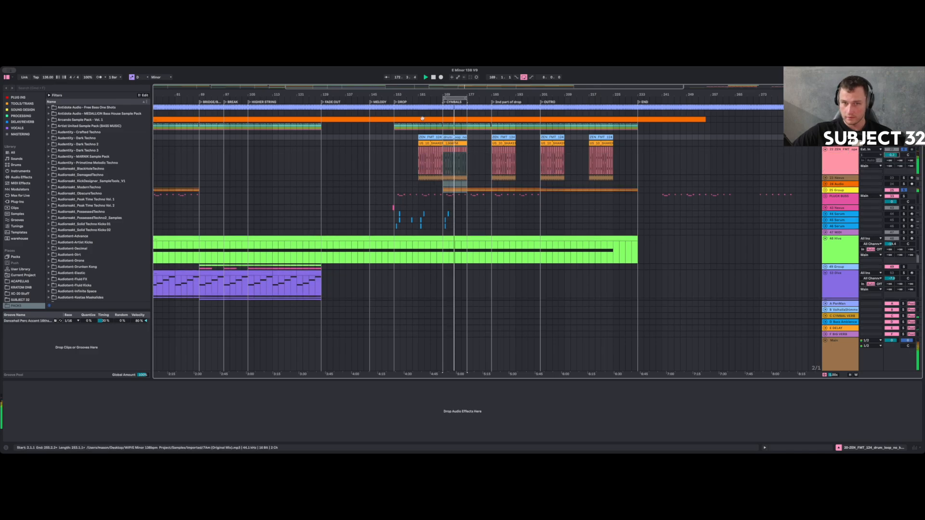
Play the open hi-hats from 169.1.1 and select the closely spaced hits at the end of bar 169.
drag(443, 93, 444, 159)
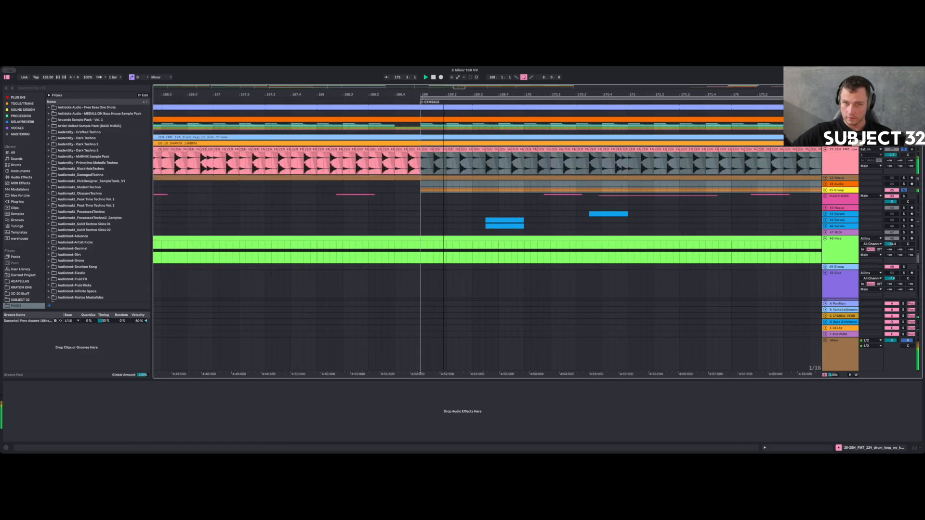
click(416, 166)
key(space)
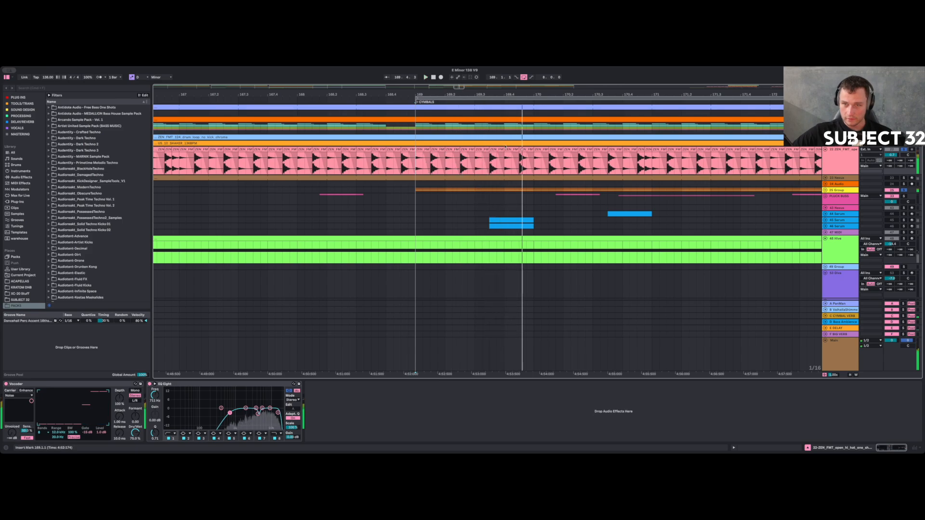
drag(522, 93, 521, 114)
click(523, 149)
click(539, 151)
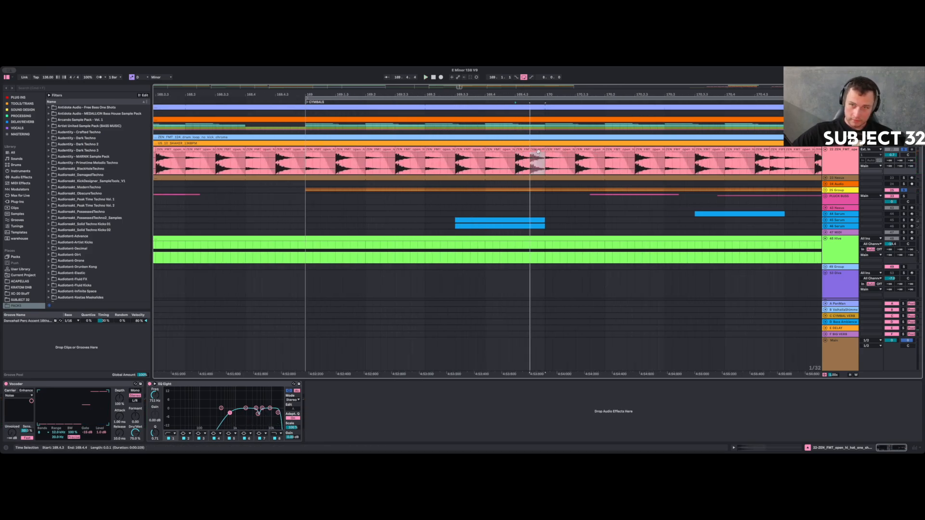
Replay the hi-hat pattern from the CYMBALS marker and highlight the extra sixteenth-note hit just before bar 170.
click(304, 164)
key(space)
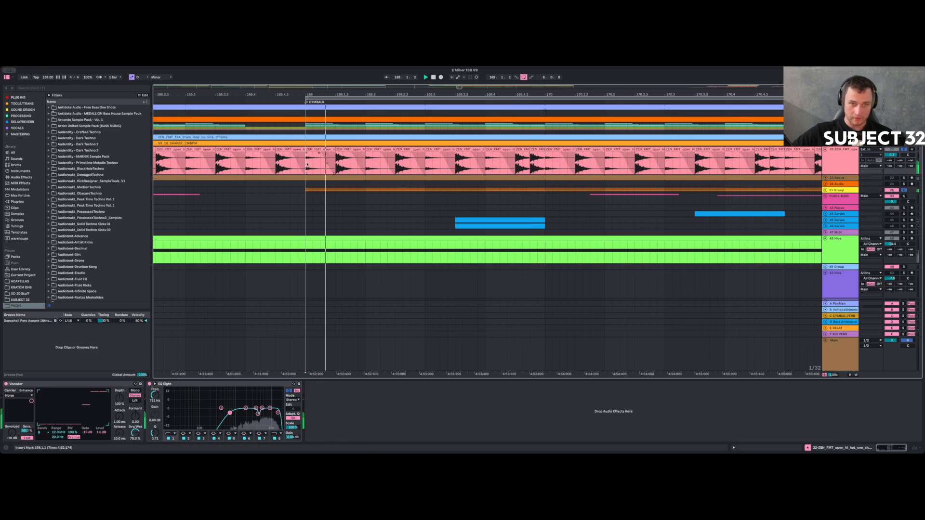
key(space)
key(space)
click(485, 167)
key(space)
click(541, 158)
drag(540, 156, 538, 157)
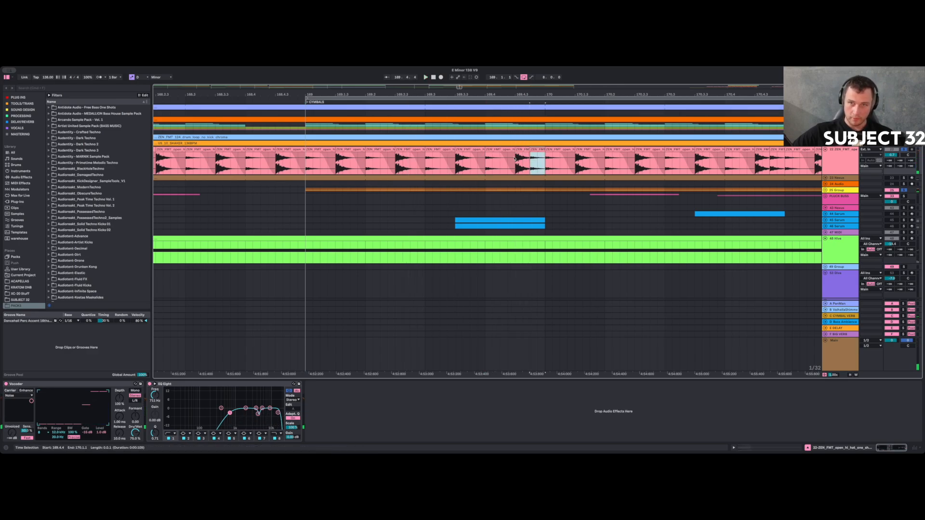
Listen again from 169.1.1 and duplicate the open hi-hat beat from 170.3.1 to 170.4.1 onto the following beat.
click(307, 167)
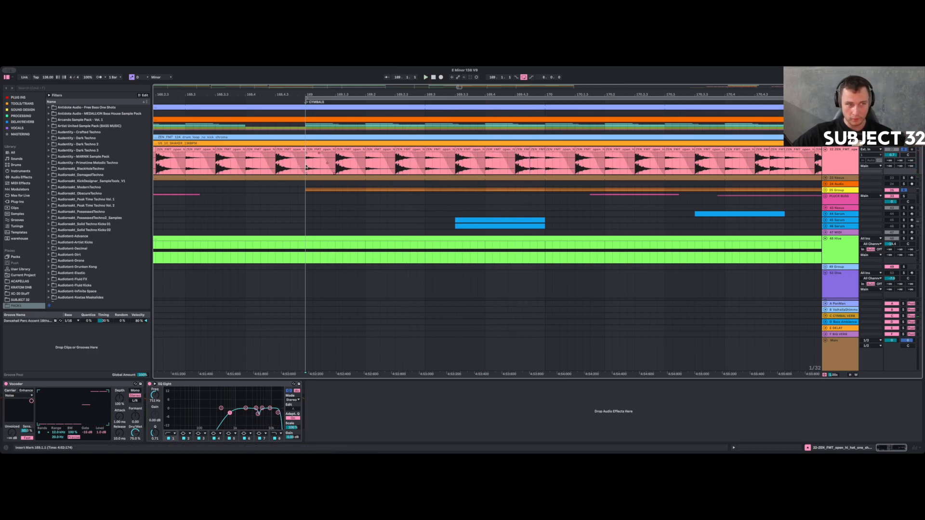
key(space)
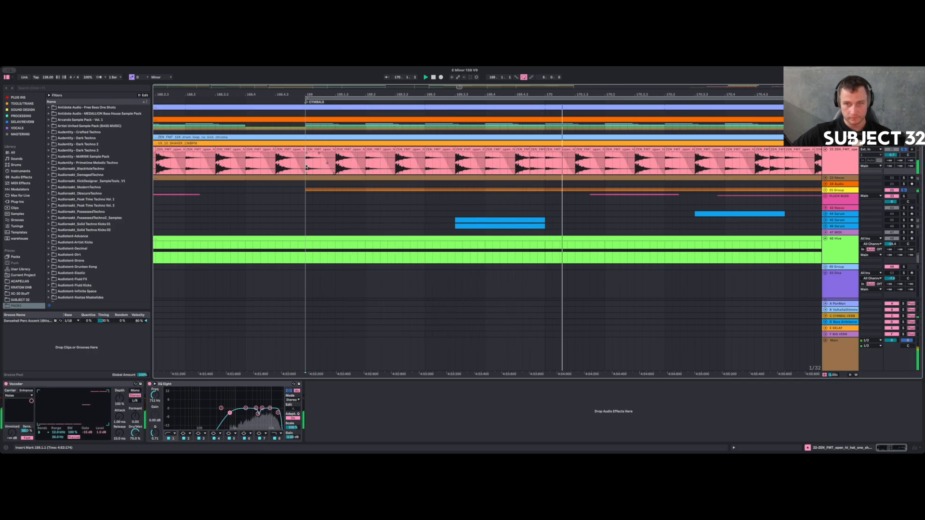
key(space)
key(space)
drag(632, 93, 466, 69)
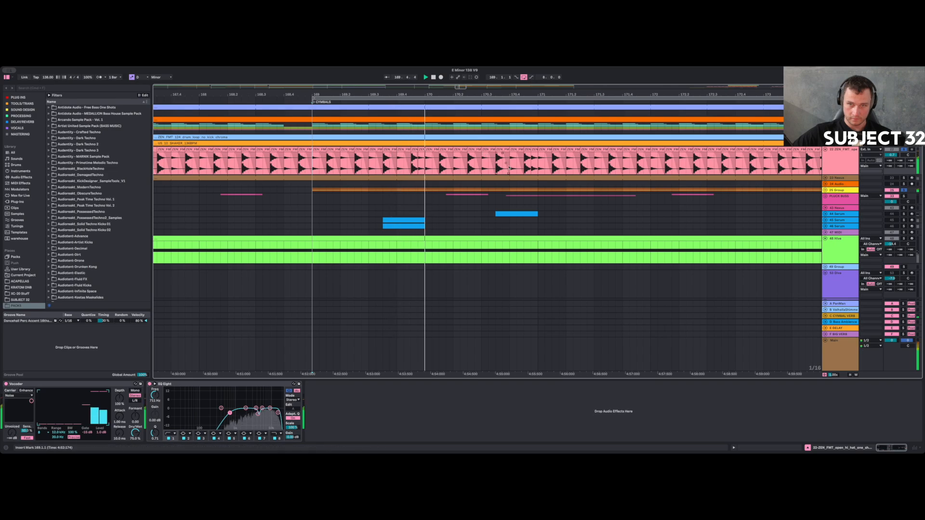
drag(481, 164, 504, 167)
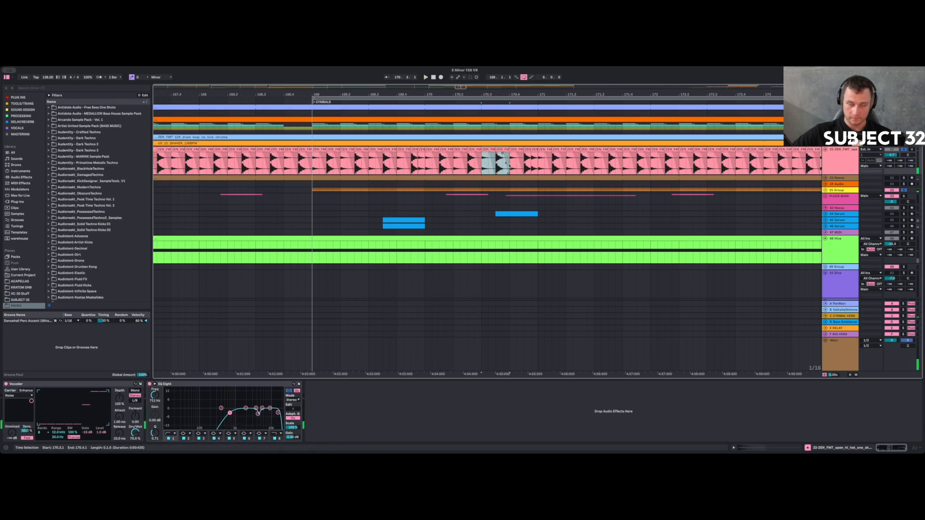
key(super+d)
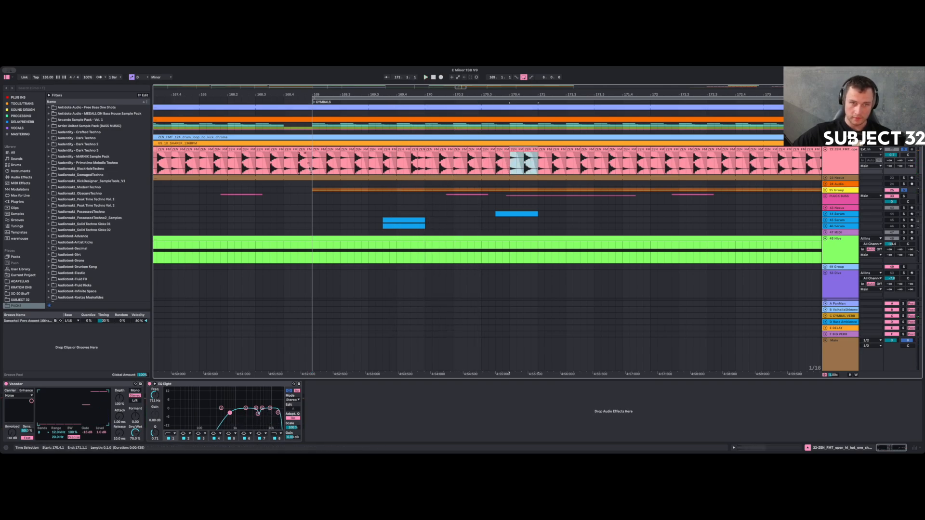
Play the open hi-hats from 169.1.1 and set the insert marker at 170.1.1 to check the pattern.
click(309, 163)
key(space)
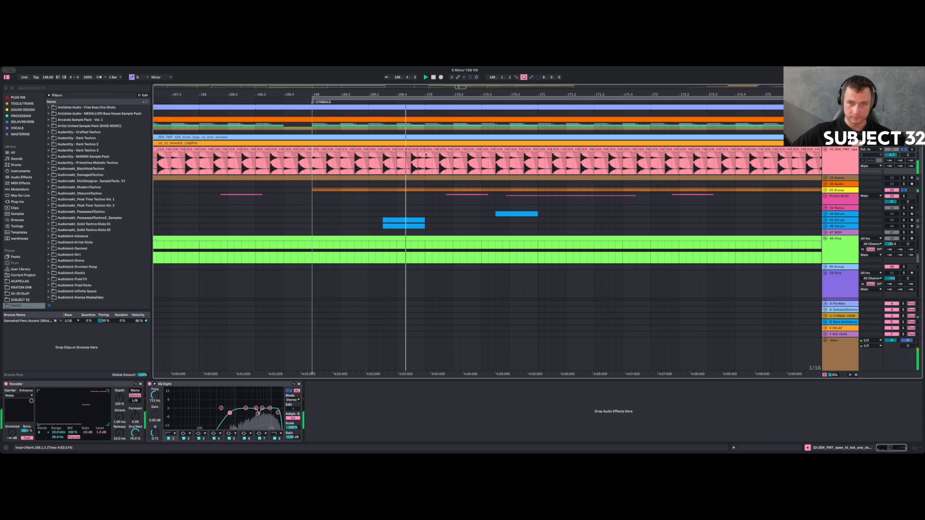
click(425, 155)
scroll(425, 155, up, 3)
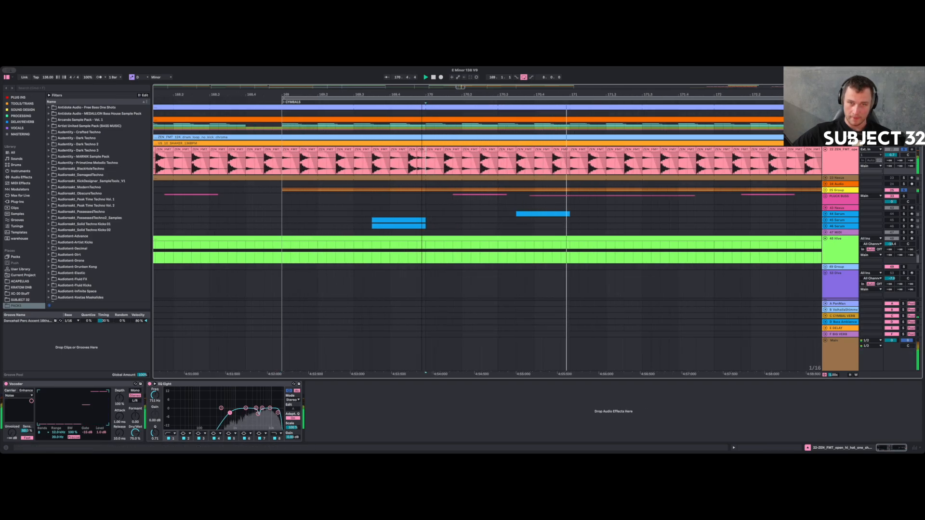
scroll(425, 156, up, 1)
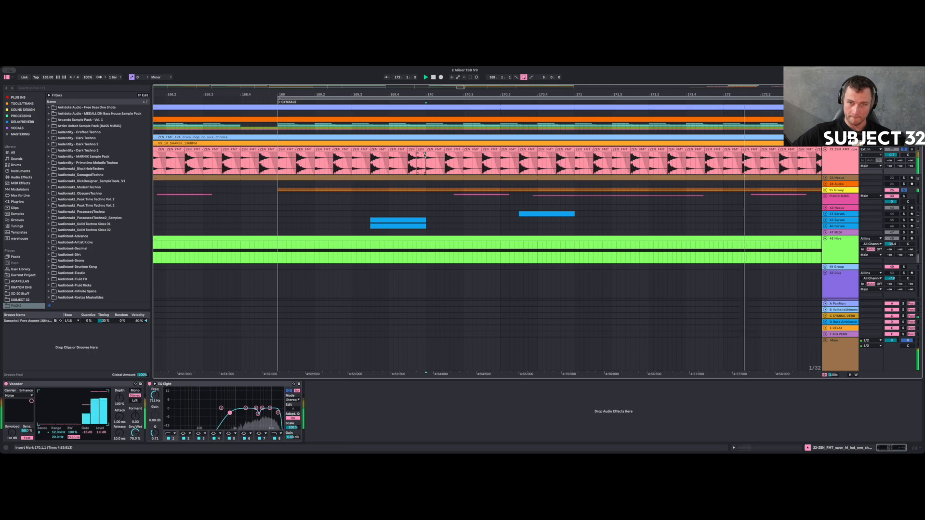
Duplicate the two-bar open hi-hat pattern from 169.1.1 to 171.1.1 repeatedly up to 209.1.1, and play the last copy.
drag(279, 163, 576, 166)
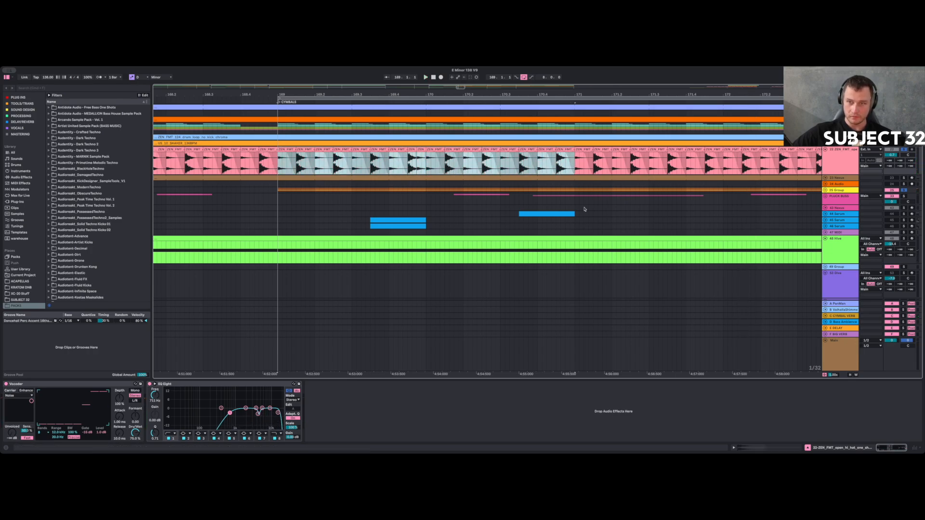
drag(455, 89, 321, 94)
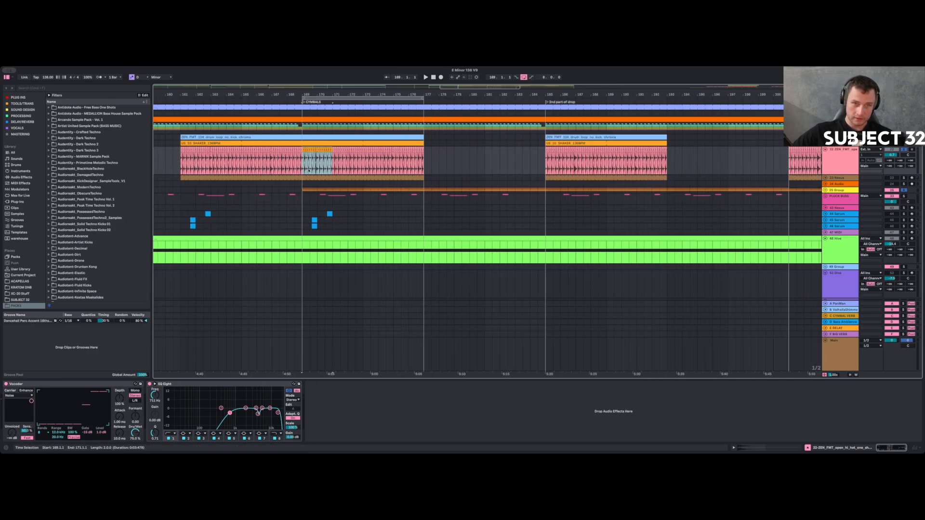
key(super+d)
key(super+d)
key(super+d)
key(super+d)
key(super+d)
key(super+d)
key(super+d)
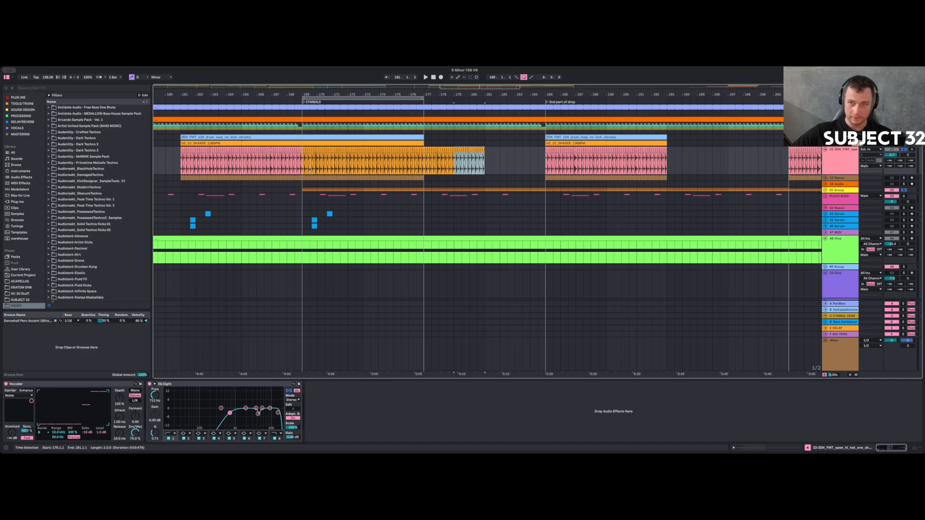
key(super+d)
key(super+d)
key(super+d)
key(super+d)
key(super+d)
key(super+d)
key(super+d)
key(super+d)
key(super+d)
key(super+d)
key(super+d)
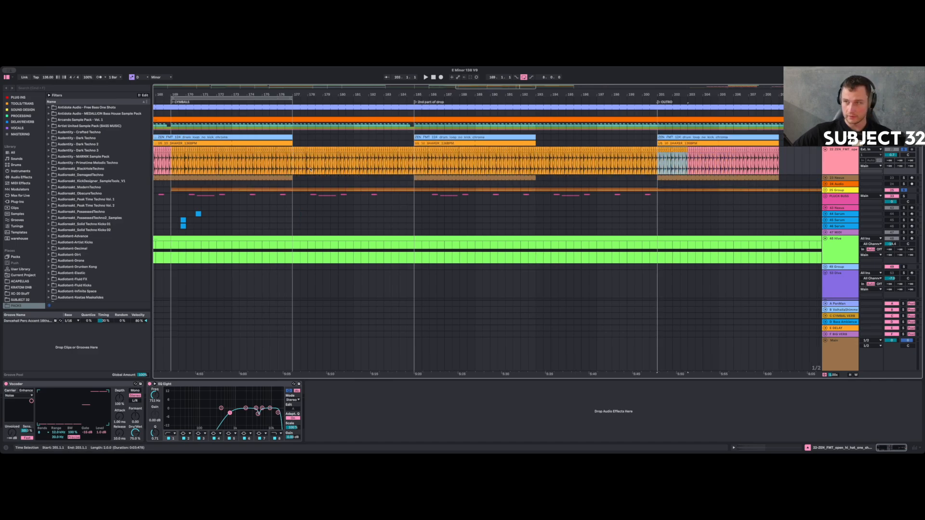
key(super+d)
key(space)
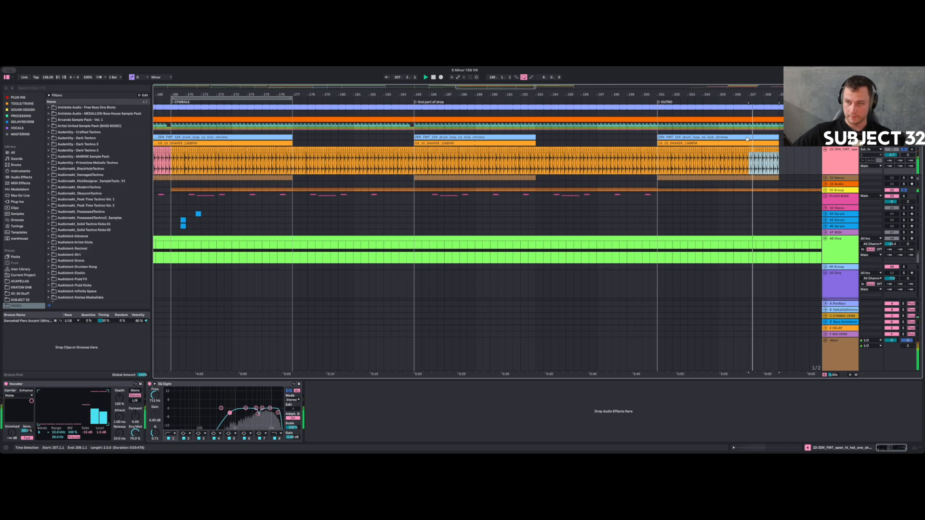
Delete the open hi-hats that precede the CYMBALS marker, selecting from 169.1.1 back to 157.1.1.
drag(633, 91, 611, 43)
drag(517, 166, 482, 168)
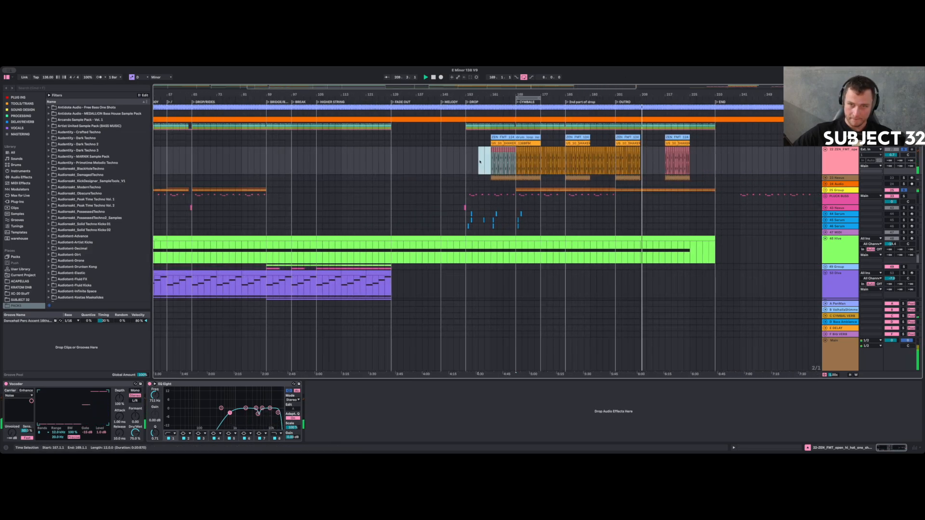
key(Delete)
Delete the old open hi-hats after 209.1.1 and duplicate the pattern from 201.1.1 to 209.1.1 onto the following eight bars.
drag(696, 167, 643, 165)
key(Delete)
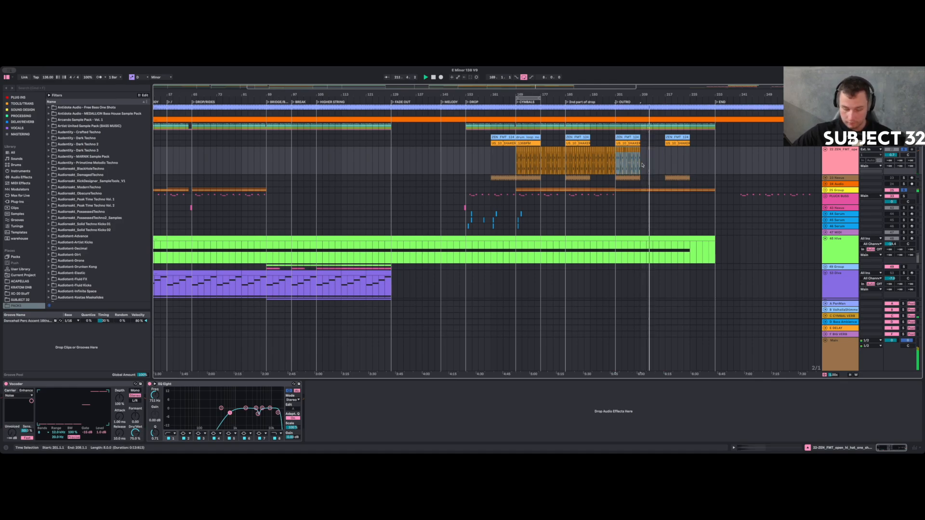
key(ctrl+d)
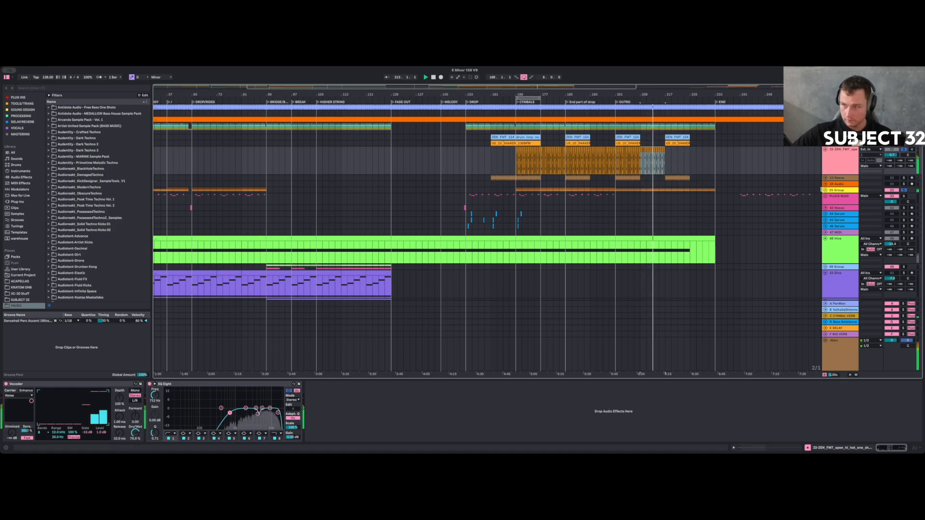
Unfold the yellow Group and move the ZEN_FMT open hi-hat track into it as its first track.
click(825, 190)
scroll(843, 192, down, 1)
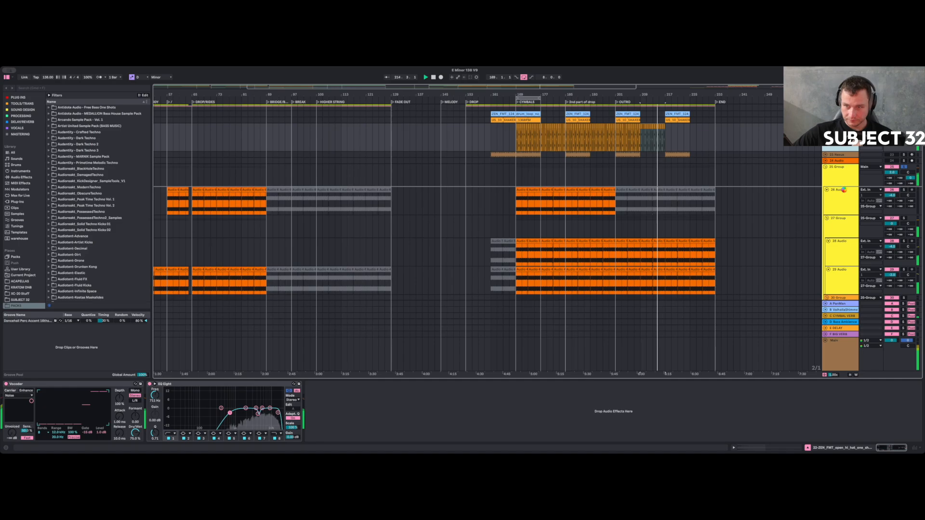
drag(844, 190, 843, 188)
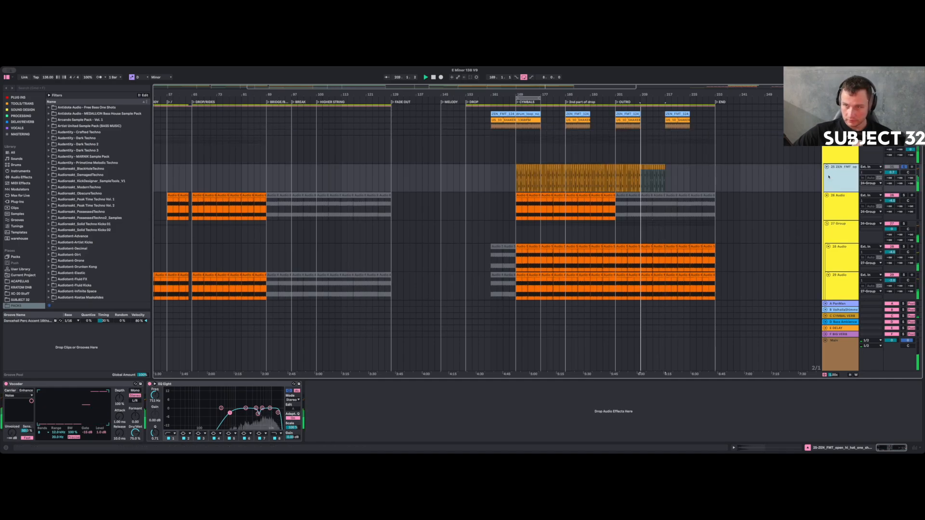
click(838, 151)
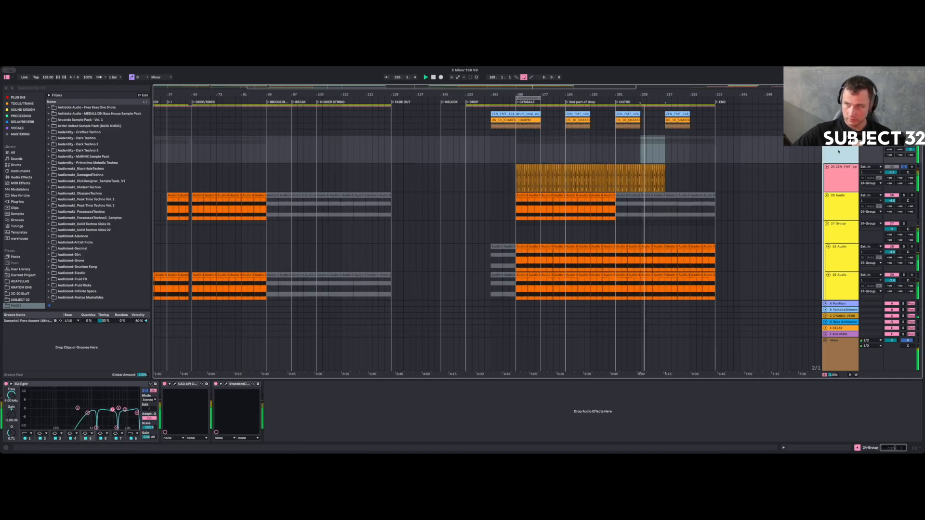
key(Down)
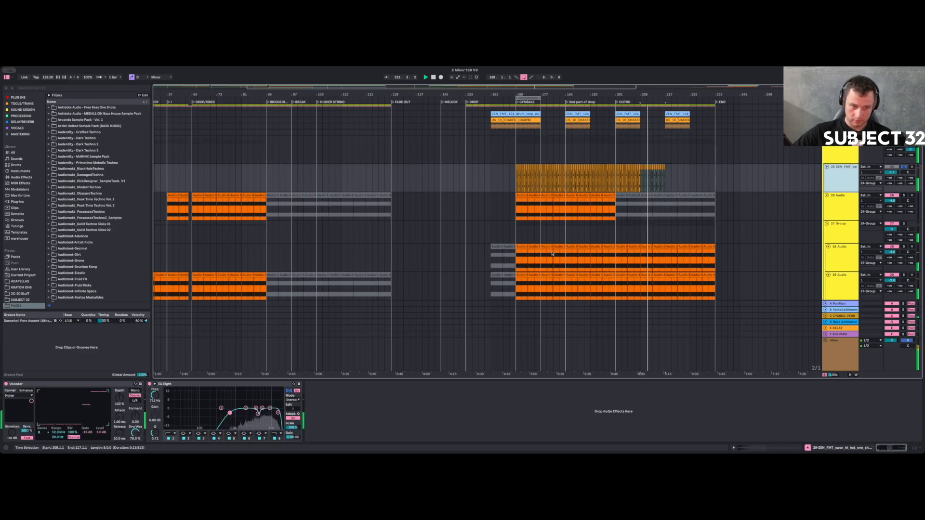
Try raising the yellow Group's CYMBAL VERB send while listening to the soloed open hi-hats, and undo the send change.
click(904, 167)
click(893, 167)
click(904, 167)
drag(910, 150, 911, 160)
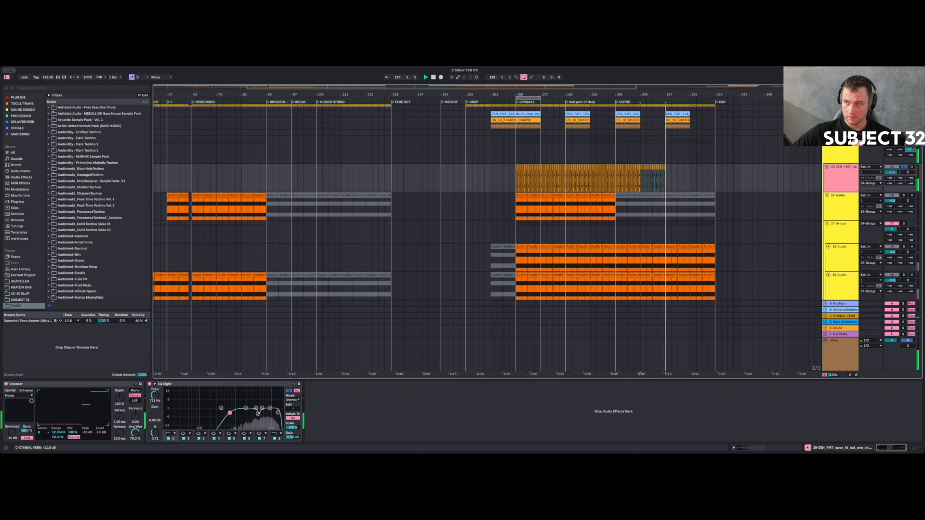
key(super+z)
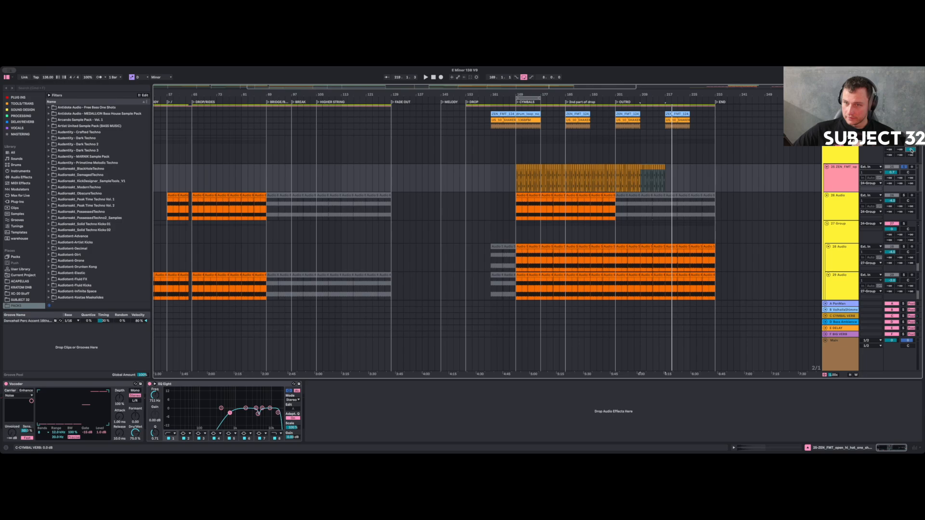
click(845, 183)
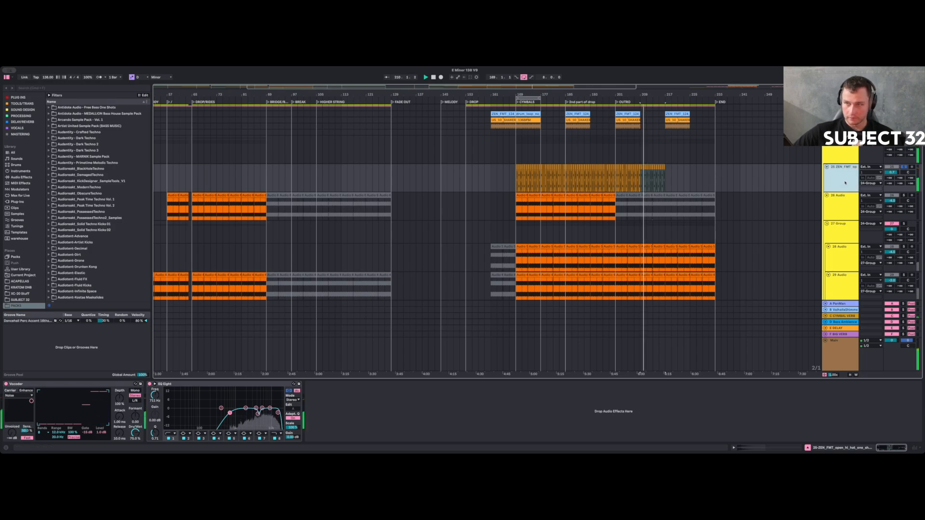
Unsolo the open hi-hat track and duplicate its pattern from 201.1.1 to 217.1.1 onto the next sixteen bars.
click(906, 167)
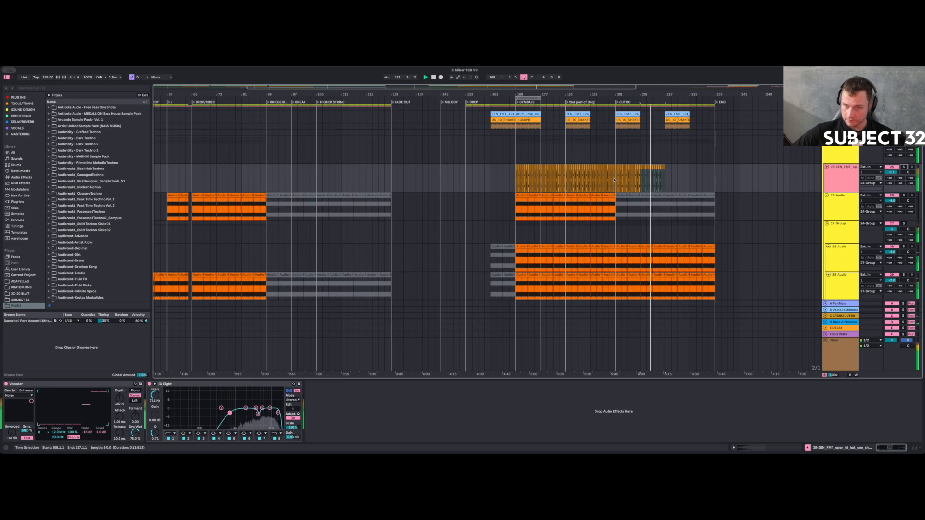
drag(614, 180, 655, 179)
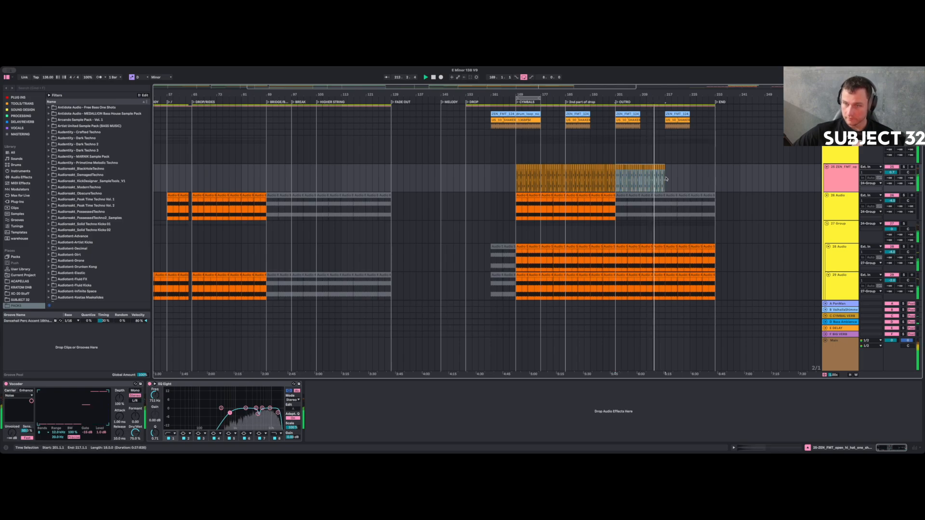
key(super+d)
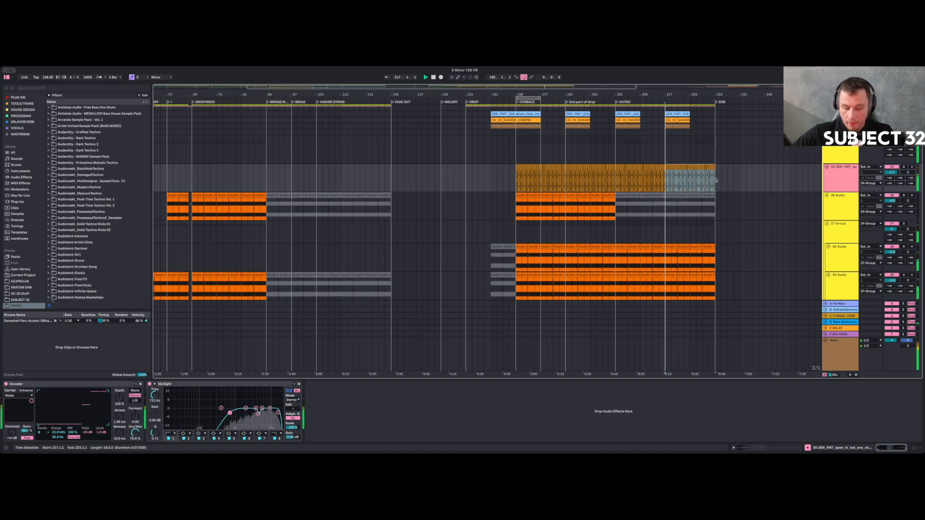
Remove the open hi-hats from 217.1.1 to the END marker and paste the sixteen-bar pattern at the LOW END marker, 9.1.1.
key(Delete)
drag(469, 93, 578, 80)
click(171, 180)
key(super+v)
Play the hi-hats in the LOW END section and adjust the open hi-hat track's volume.
key(space)
key(space)
mouse_move(891, 173)
mouse_down()
mouse_move(891, 192)
mouse_move(896, 173)
mouse_up()
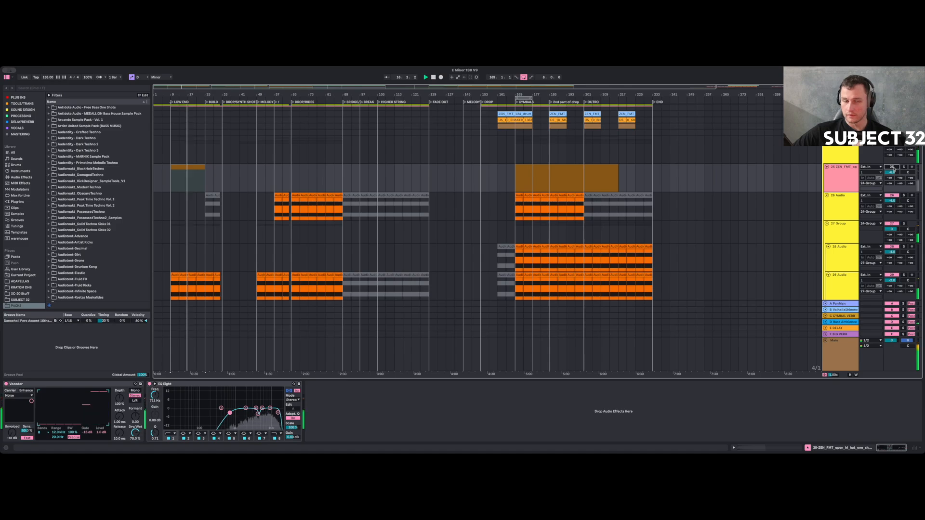
click(204, 185)
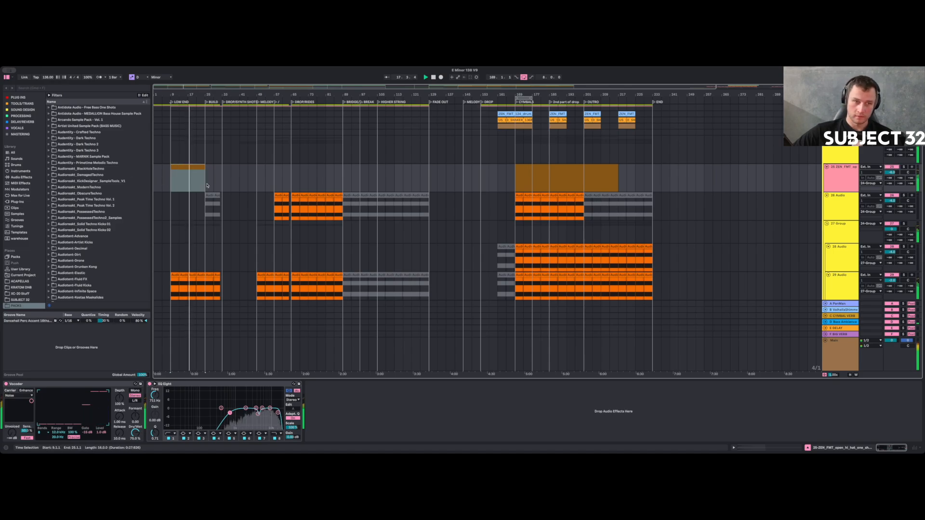
Deactivate the open hi-hats from 9.1.1 to 17.1.1 and duplicate the bars from 17.1.1 to 25.1.1 onto the BUILD section.
drag(187, 181, 168, 182)
key(0)
drag(189, 182, 208, 183)
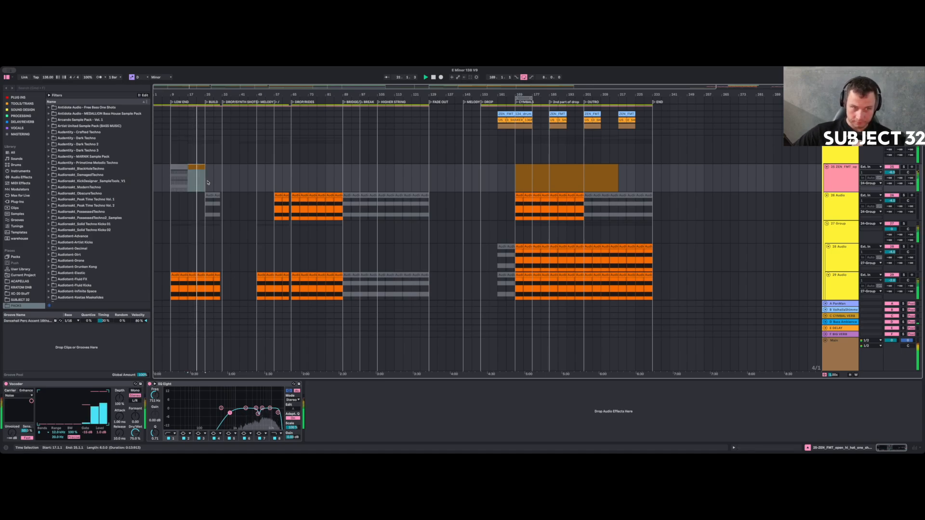
key(super+d)
Deactivate the open hi-hats in the last bar before DROP/SYNTH SHOTS, from 32.1.1 to 33.1.1.
key(space)
drag(213, 93, 212, 133)
click(272, 188)
key(shift+Left)
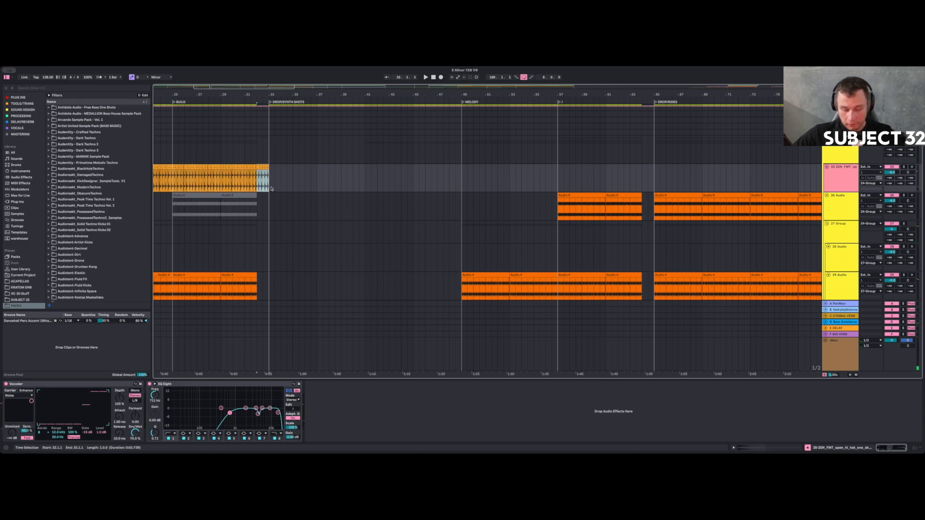
drag(248, 95, 265, 63)
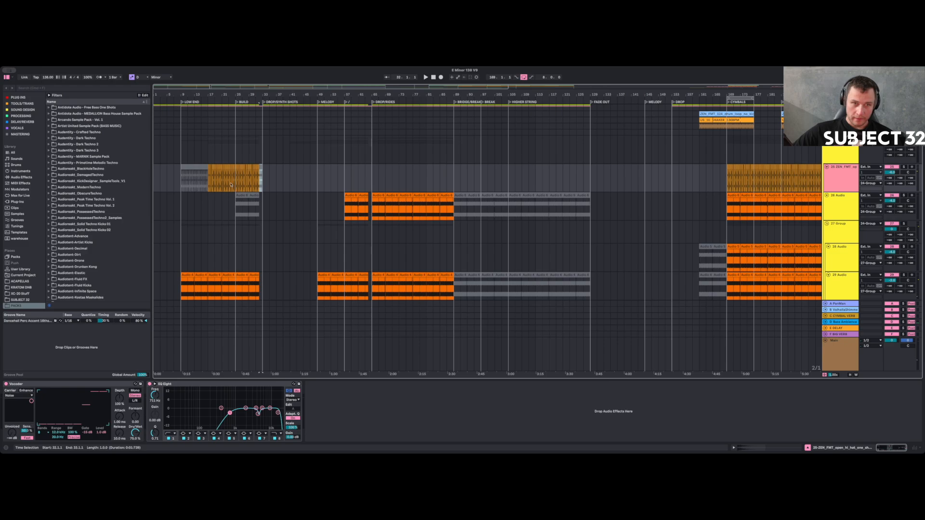
Copy the open hi-hats from the start of the CYMBALS section and paste them twice from the DROP/RIDES marker, 65.1.1.
drag(728, 183, 780, 179)
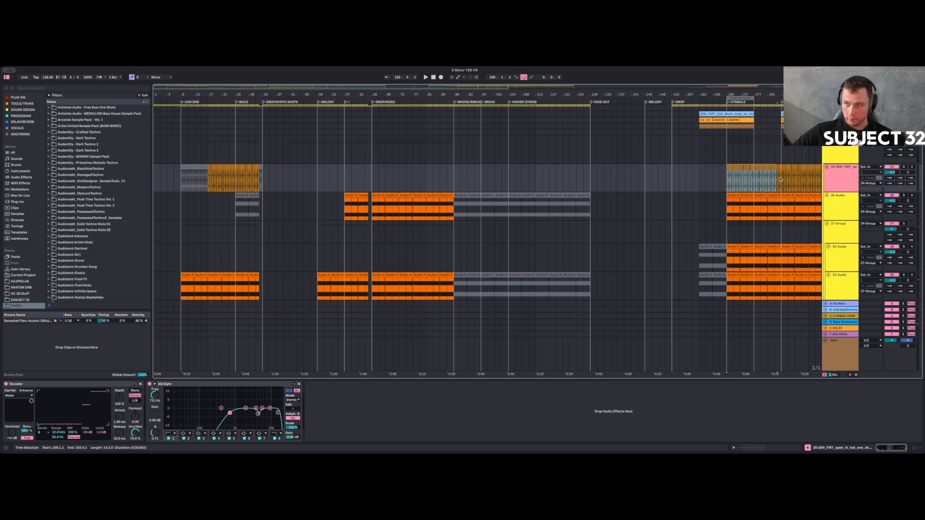
click(373, 179)
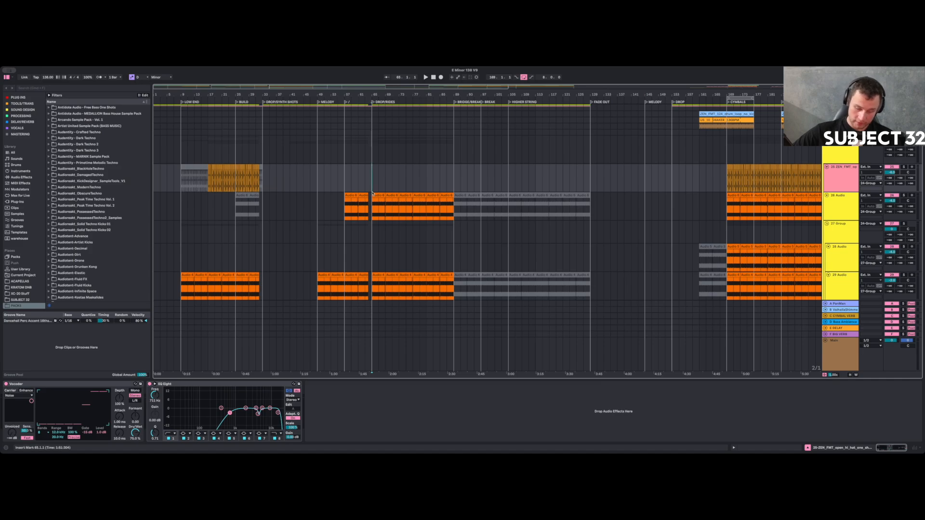
key(ctrl+v)
key(ctrl+v)
Copy the hi-hats from 89.1.1 to 97.1.1 to the MELODY marker, 49.1.1, and duplicate them onto the following eight bars.
drag(454, 180, 483, 180)
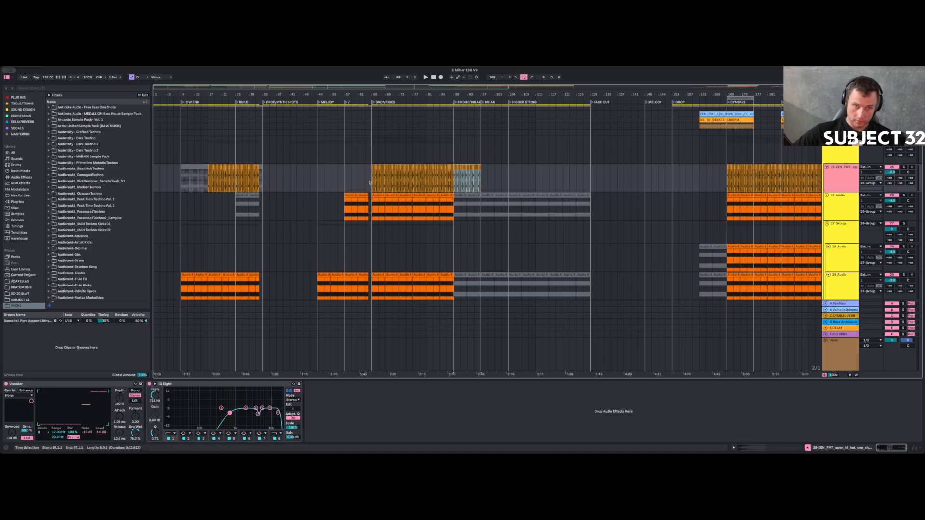
click(264, 181)
click(283, 181)
click(290, 181)
click(317, 182)
key(ctrl+v)
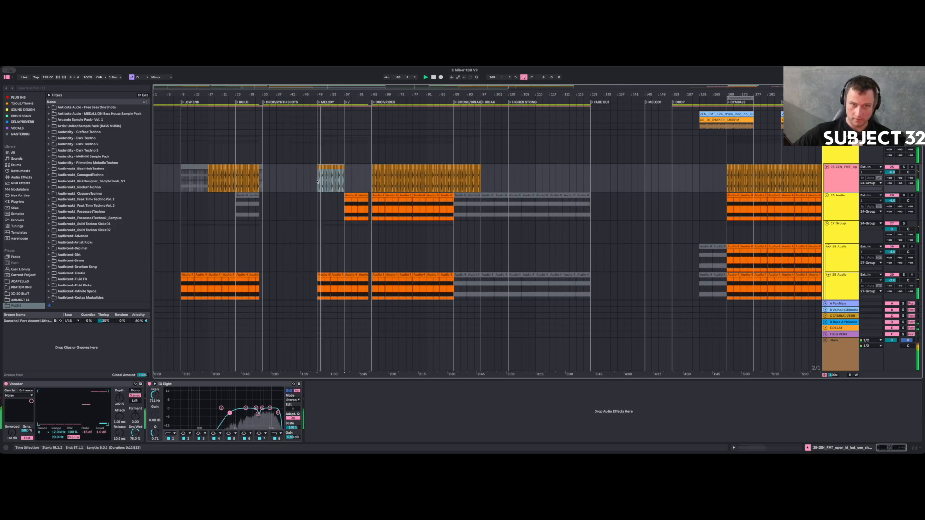
key(ctrl+d)
Repeat the hi-hat section from 17.1.1 at the MELODY marker, with the bar before DROP/RIDES deactivated, and play from 63.1.1.
click(208, 182)
drag(208, 181, 316, 182)
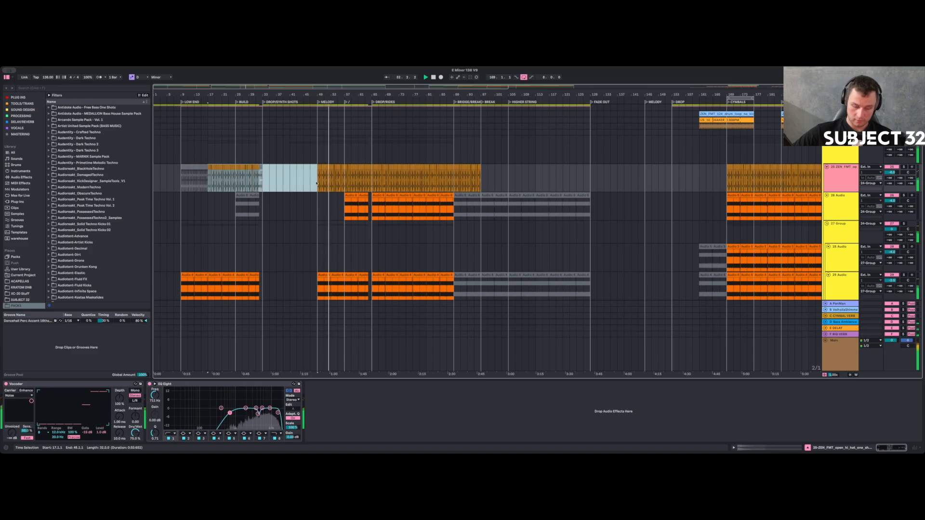
key(super+d)
click(348, 183)
key(space)
key(space)
click(367, 184)
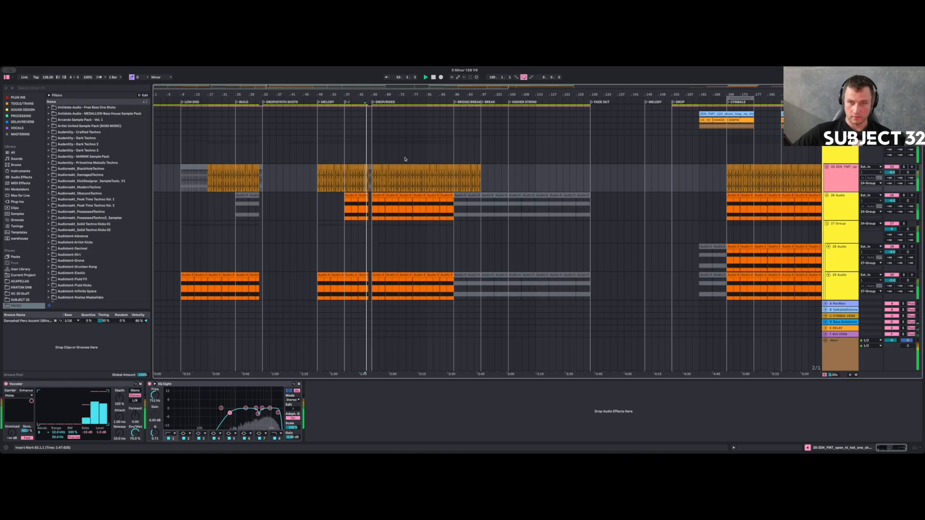
Delete the open hi-hats from 89.1.1 to 97.1.1 at the start of the bridge/break section.
drag(454, 182, 481, 182)
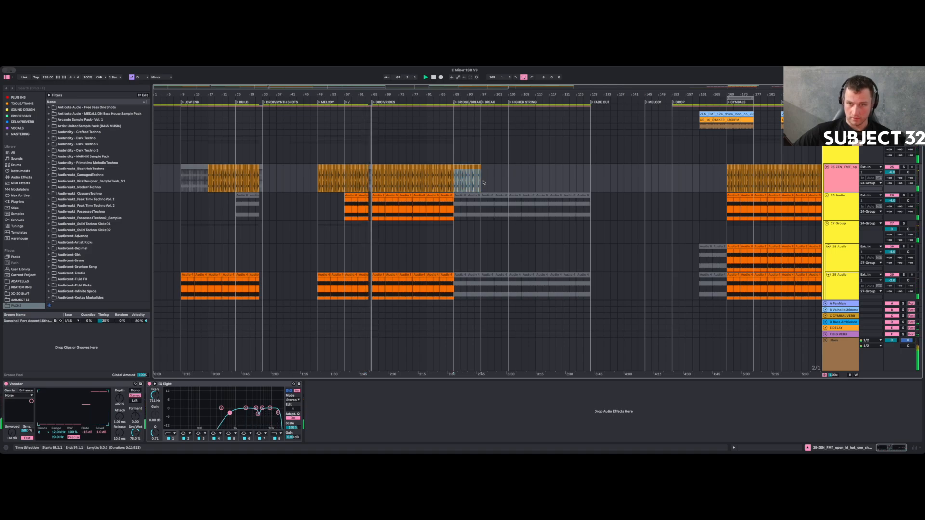
key(Delete)
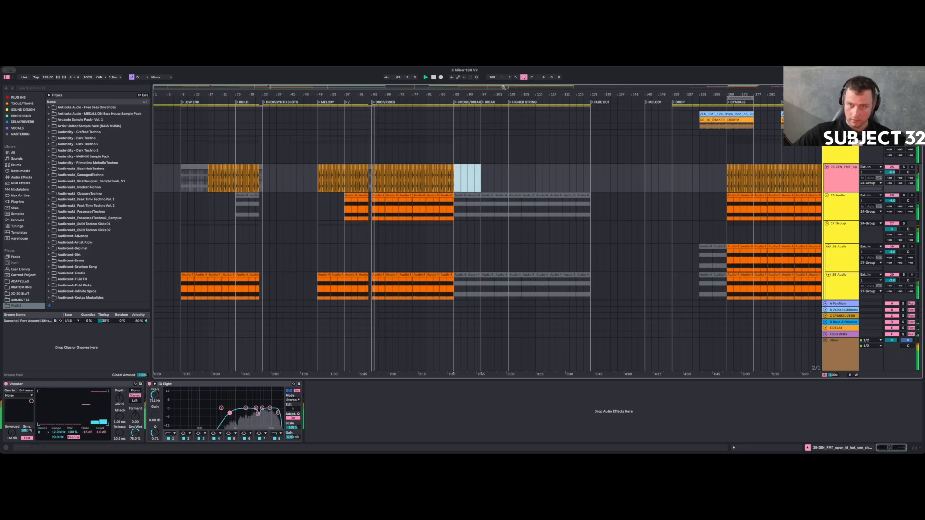
scroll(472, 193, down, 5)
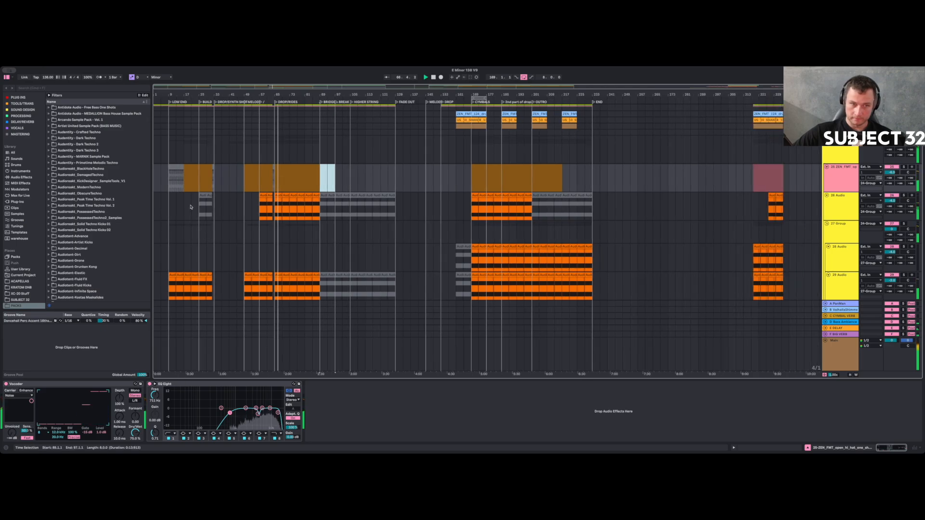
Delete the deactivated clips in the build, bridge-to-fade-out and outro sections on the audio track below the open hi-hats.
drag(192, 207, 222, 210)
drag(321, 207, 396, 210)
key(Delete)
drag(532, 208, 608, 211)
key(Delete)
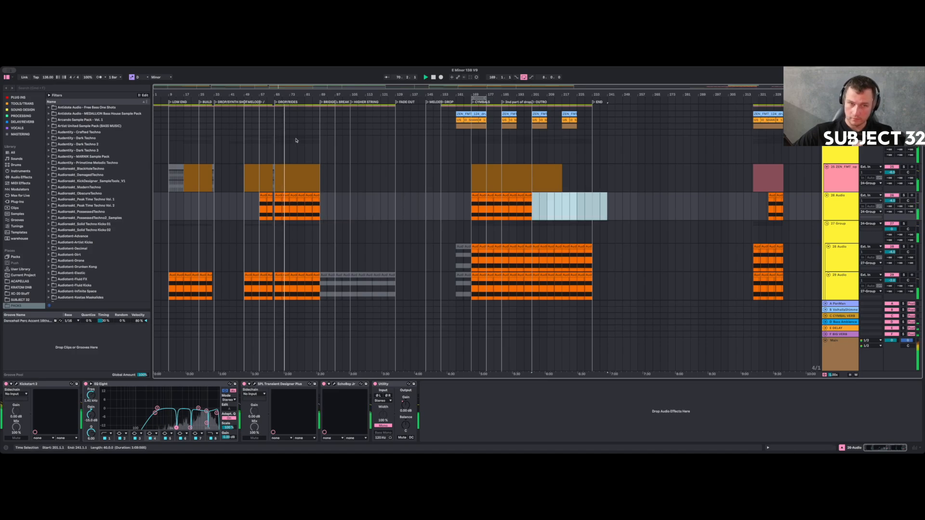
Collapse the two nested percussion groups and move them directly below the open hi-hat track, above the audio track.
drag(319, 94, 319, 207)
key(w)
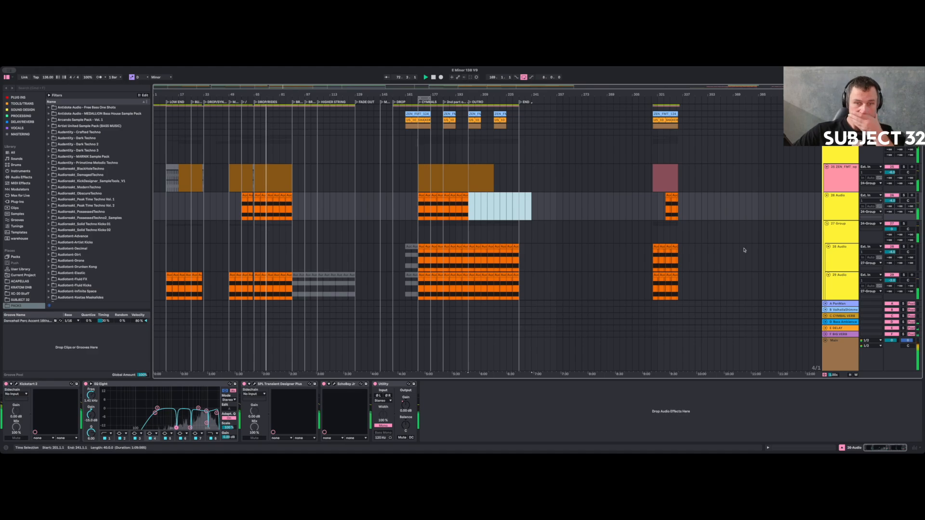
click(827, 224)
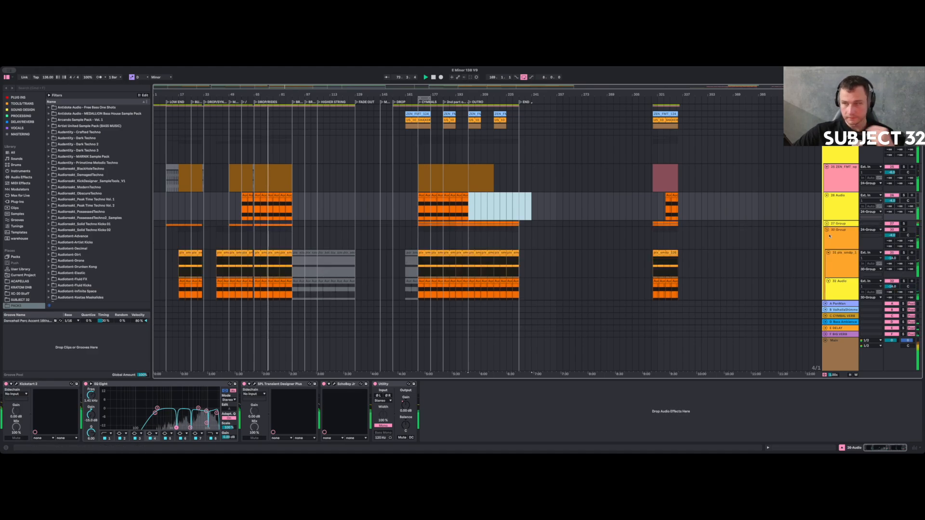
click(827, 230)
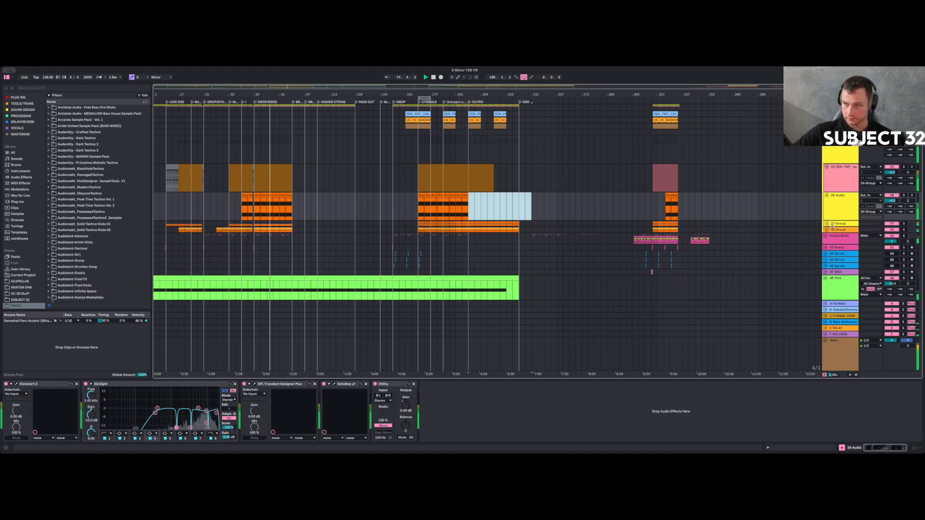
click(838, 179)
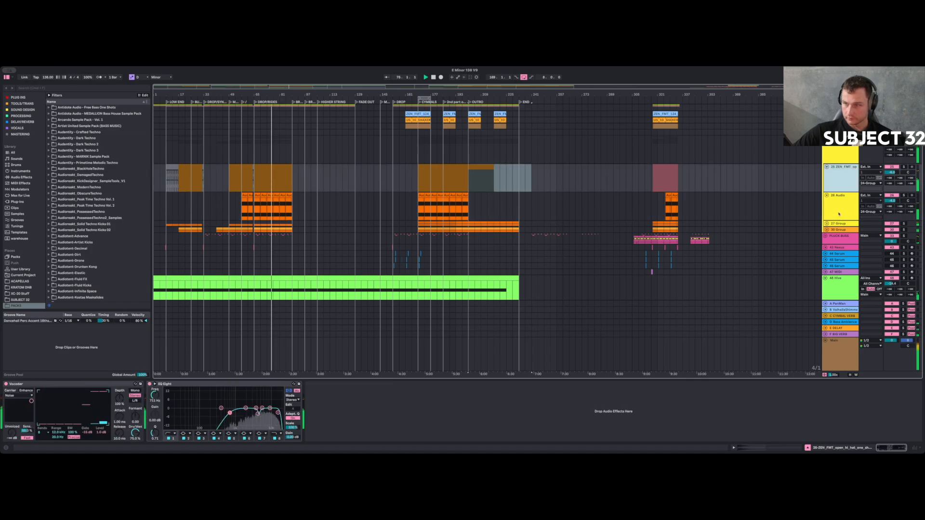
click(837, 202)
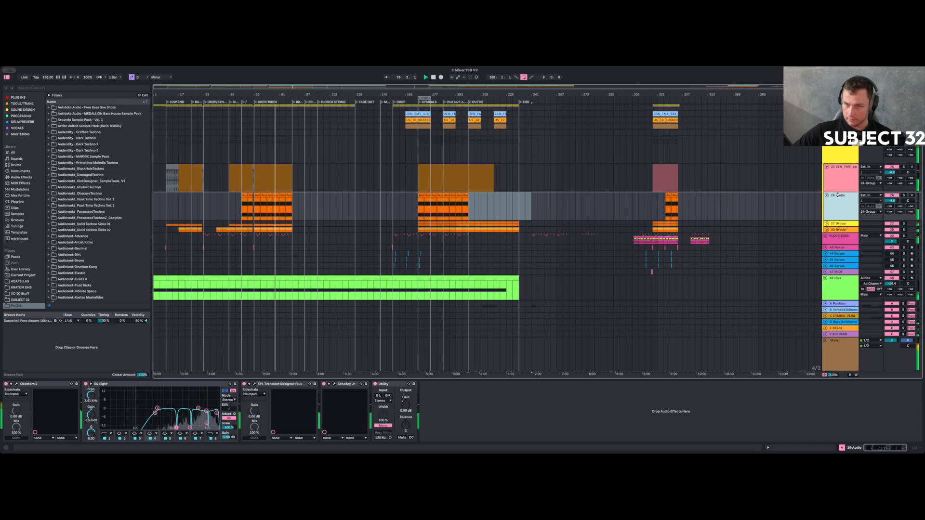
click(838, 224)
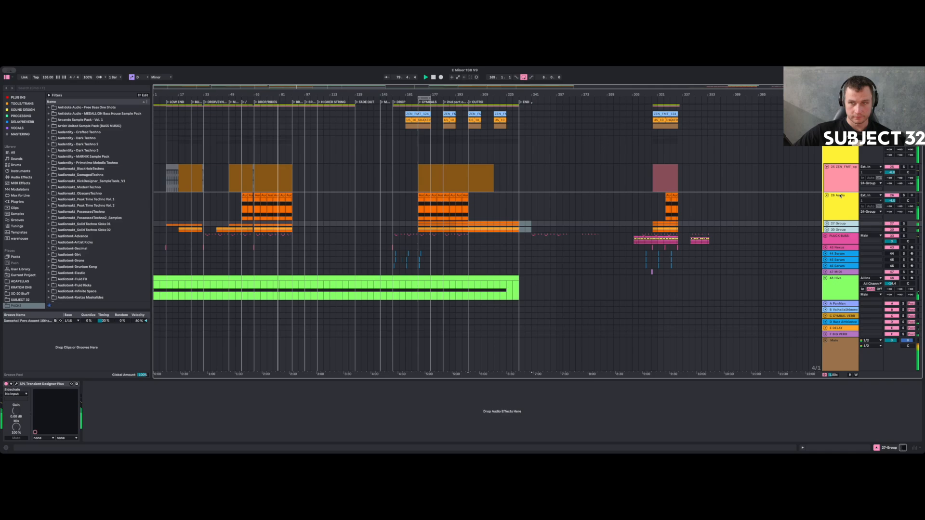
drag(841, 196, 841, 196)
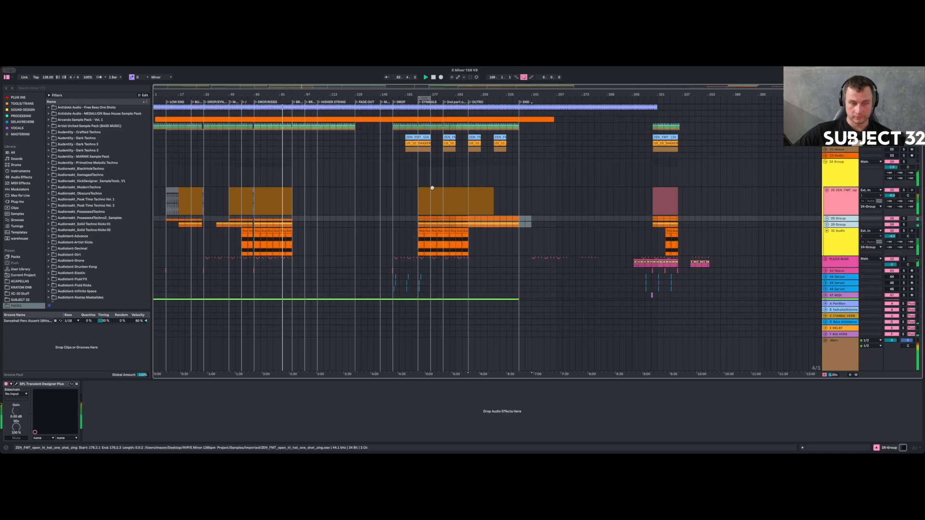
Delete the deactivated open hi-hats at the start of LOW END and just before DROP/SYNTH SHOTS and DROP/RIDES.
click(178, 206)
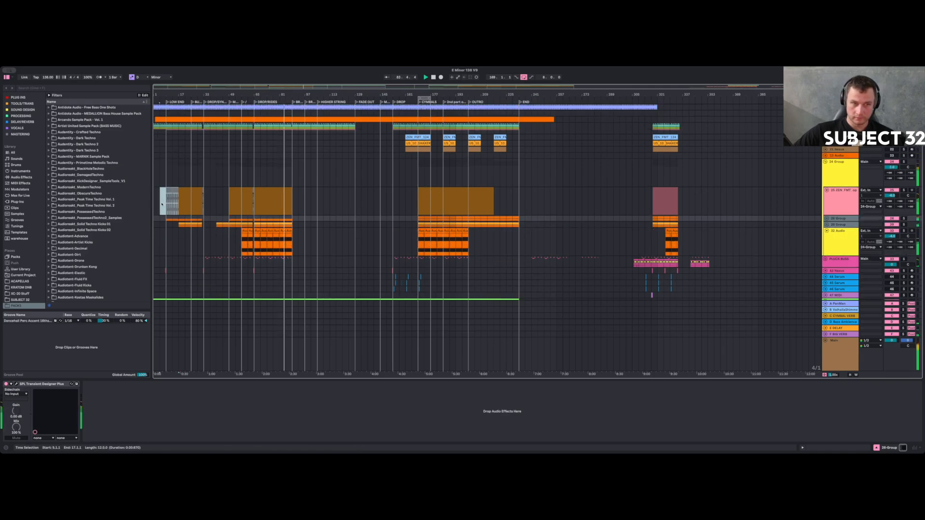
click(163, 203)
drag(199, 95, 208, 126)
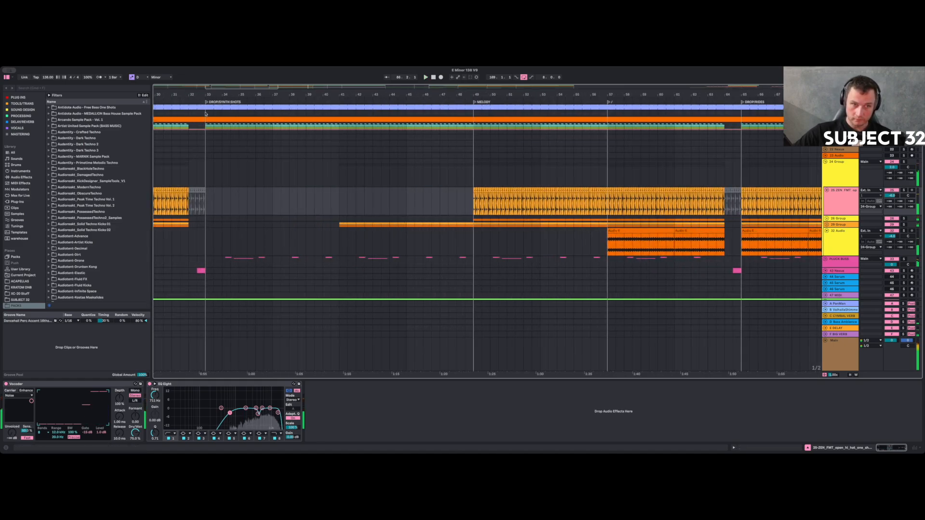
drag(209, 207, 214, 207)
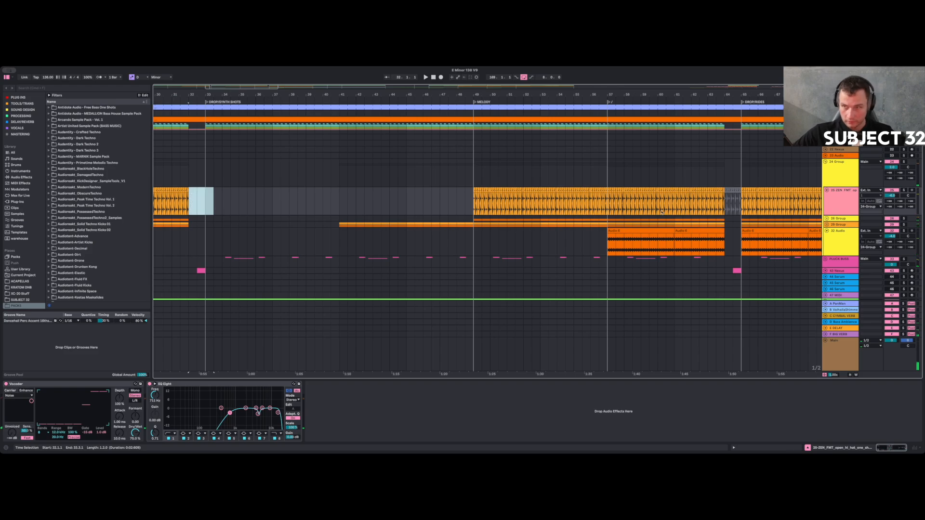
mouse_move(729, 207)
mouse_down()
mouse_move(740, 207)
mouse_move(728, 207)
mouse_up()
key(Delete)
Deactivate the half bar from 200.3.1 to 201.1.1, just before OUTRO, on the open hi-hat and lower audio tracks.
drag(735, 95, 382, 103)
drag(443, 92, 292, 92)
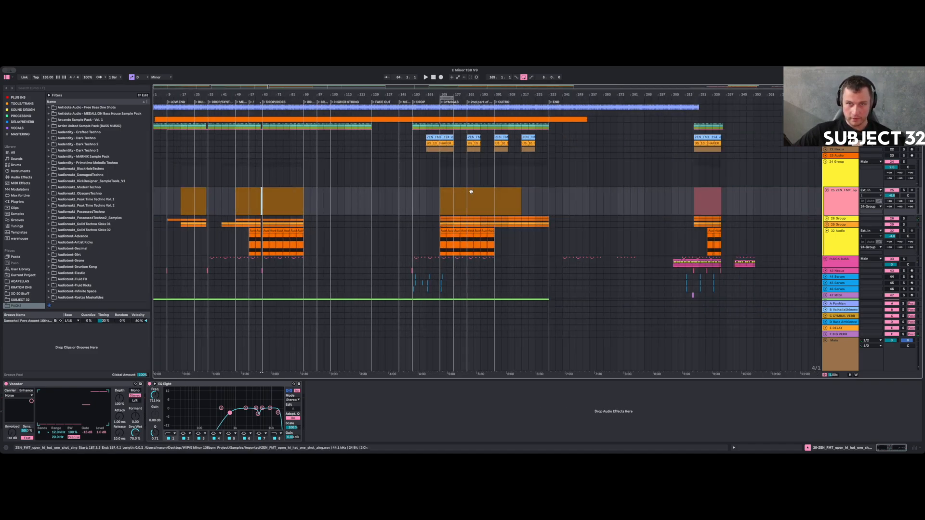
click(488, 185)
key(space)
drag(495, 94, 490, 166)
drag(480, 208, 491, 209)
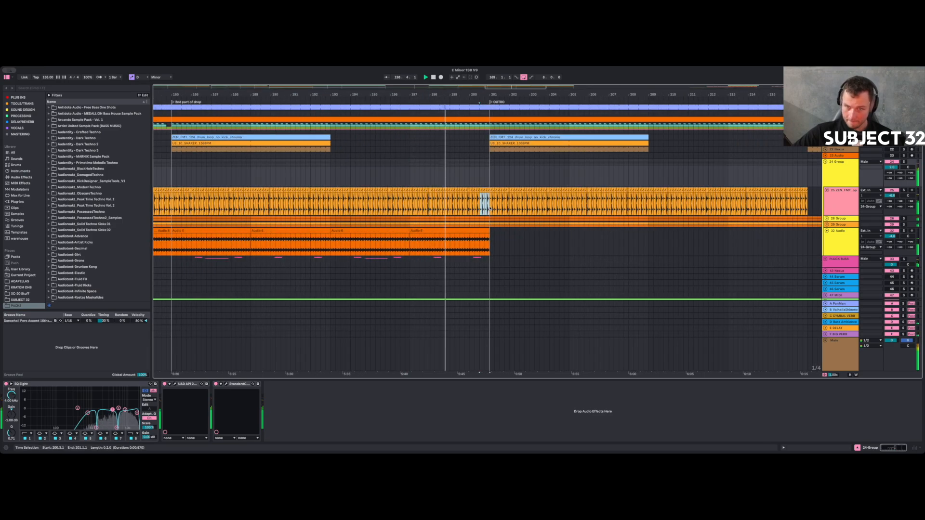
click(480, 208)
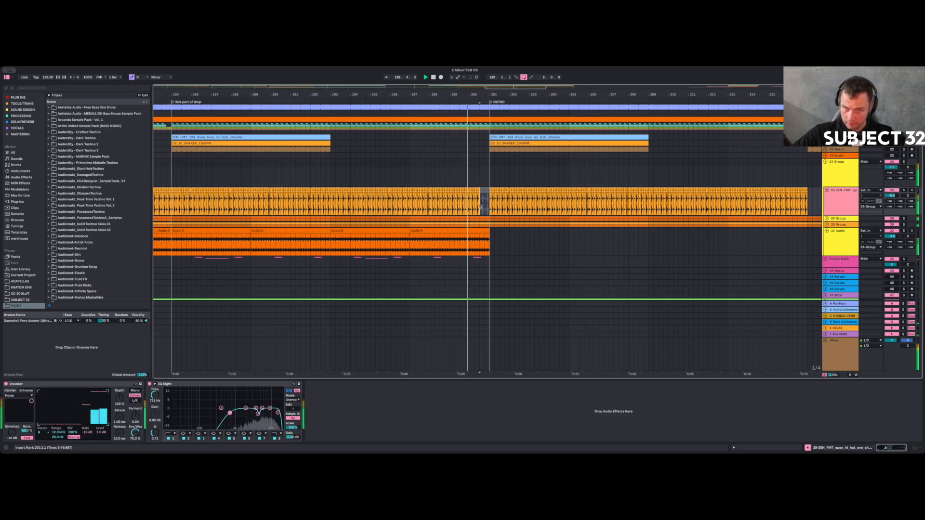
drag(480, 207, 491, 240)
key(0)
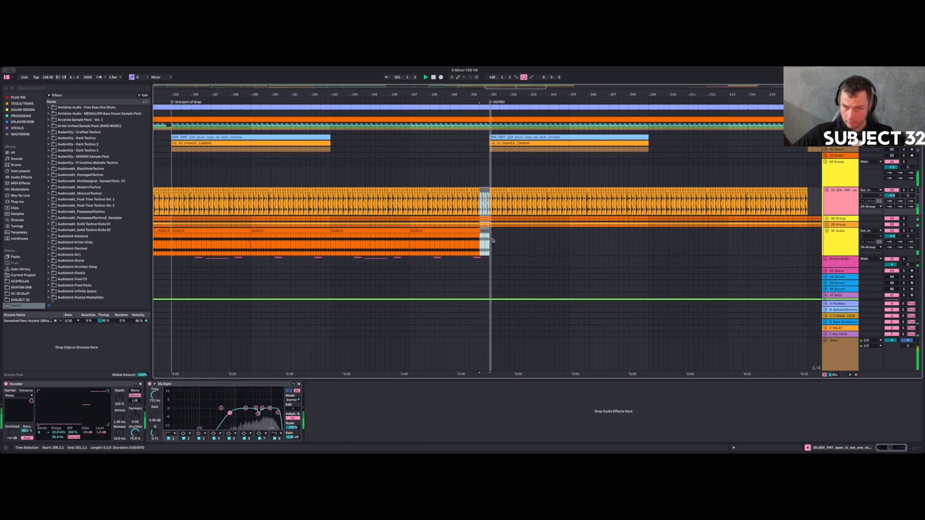
click(492, 234)
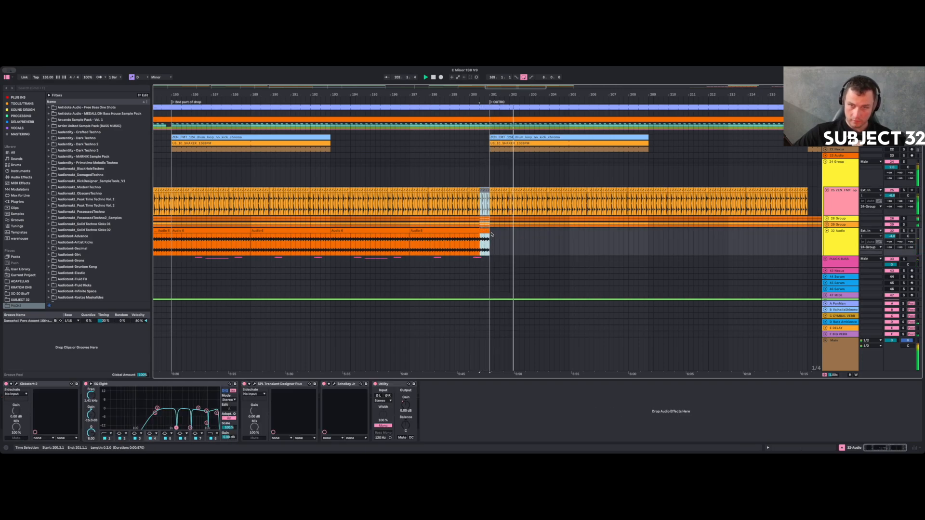
Solo the Nexus percussion track and audition the arrangement from 185.1.1 and 65.1.1.
drag(470, 95, 469, 42)
click(442, 149)
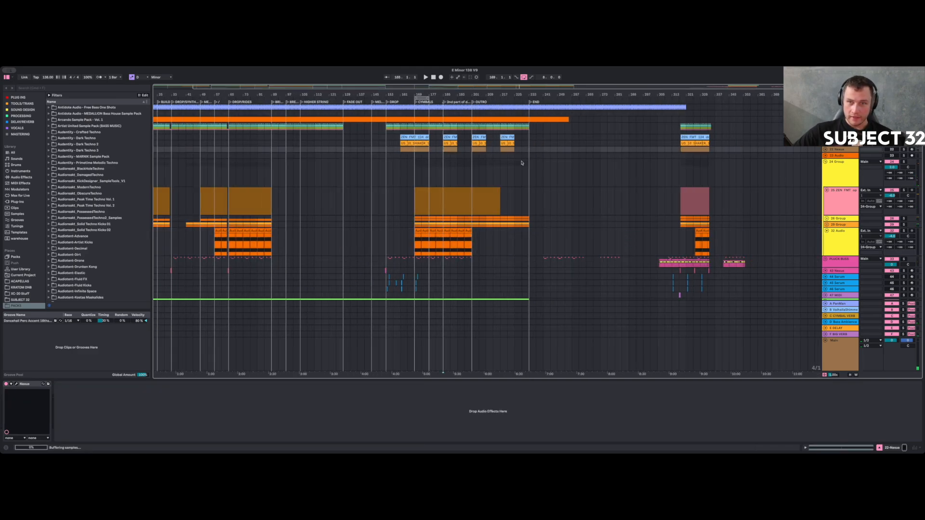
click(904, 149)
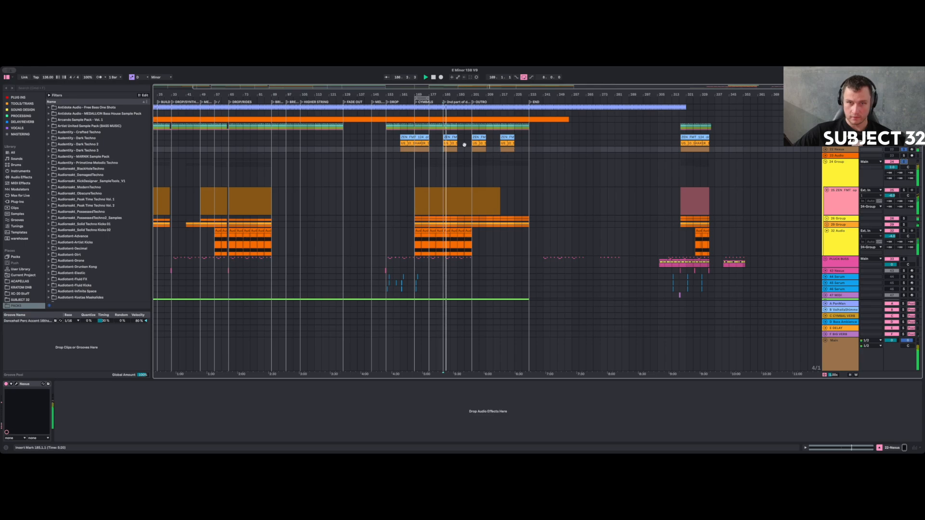
click(228, 179)
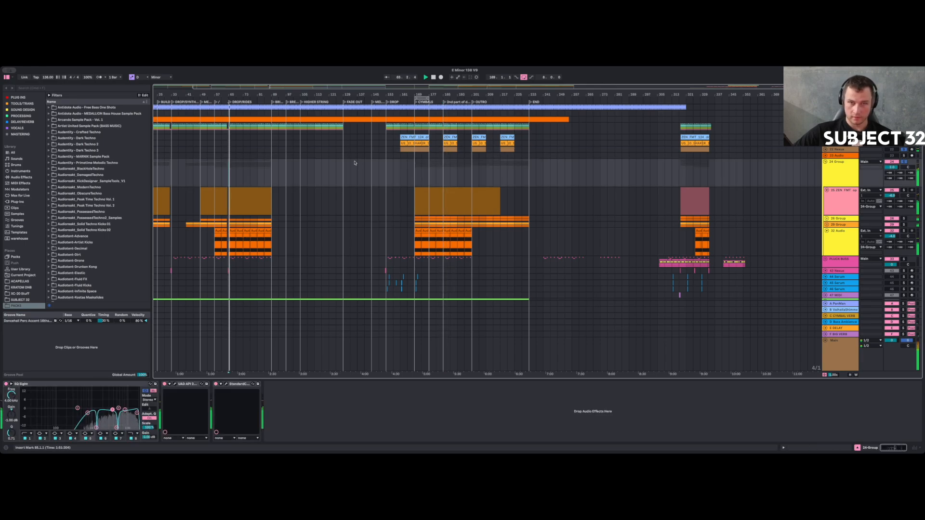
click(444, 151)
key(space)
key(space)
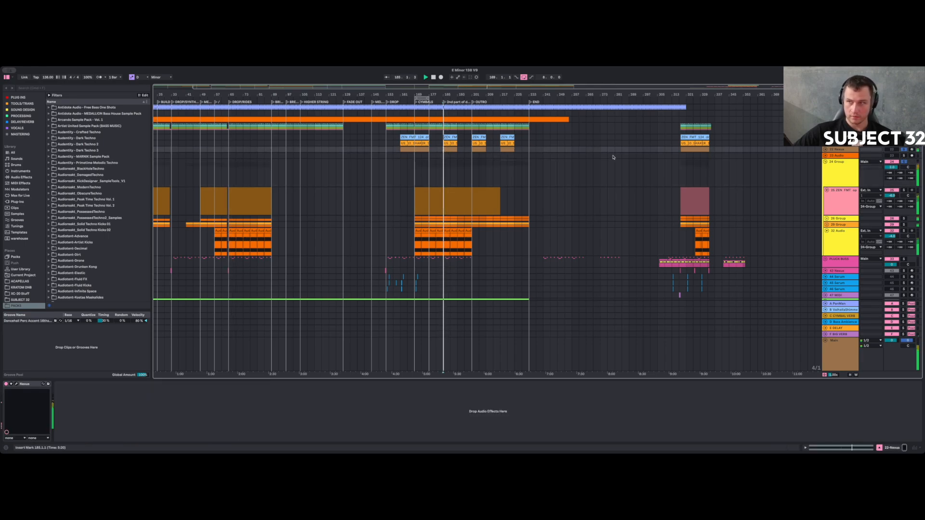
Expand the Nexus and shaker tracks, set the shaker's volume to -7.3 dB and play into the CYMBALS section.
click(825, 149)
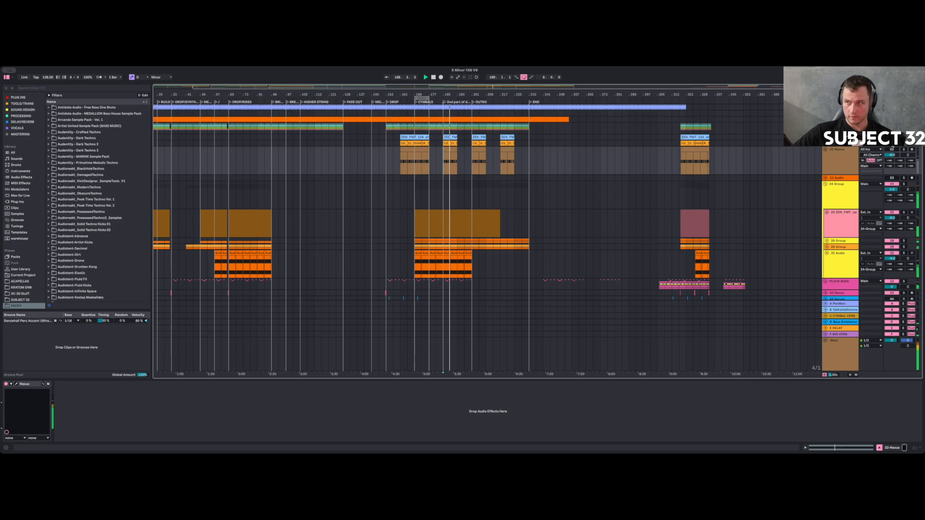
click(831, 144)
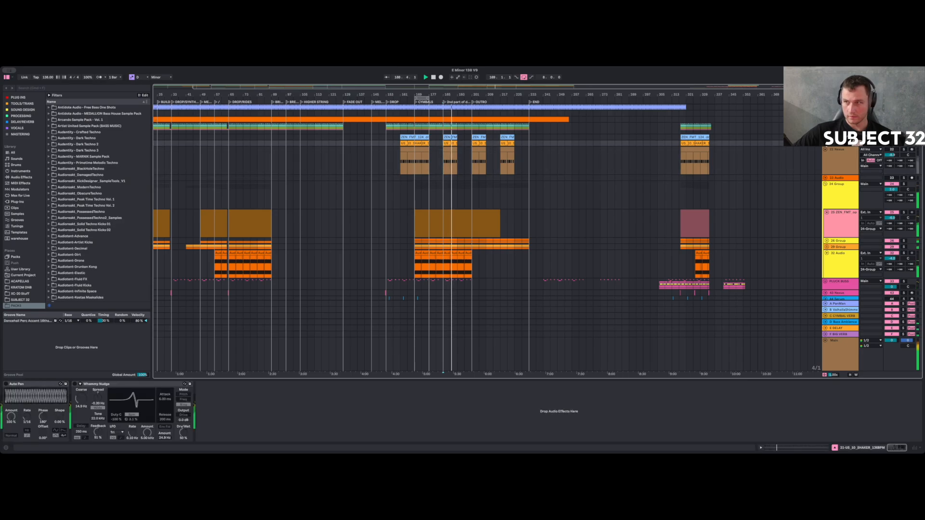
click(826, 143)
click(892, 149)
drag(892, 149, 892, 156)
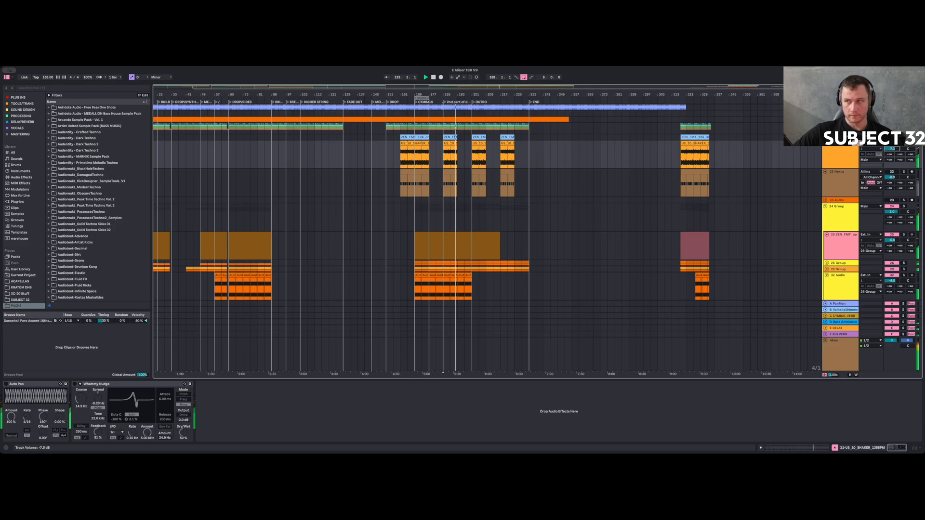
click(417, 163)
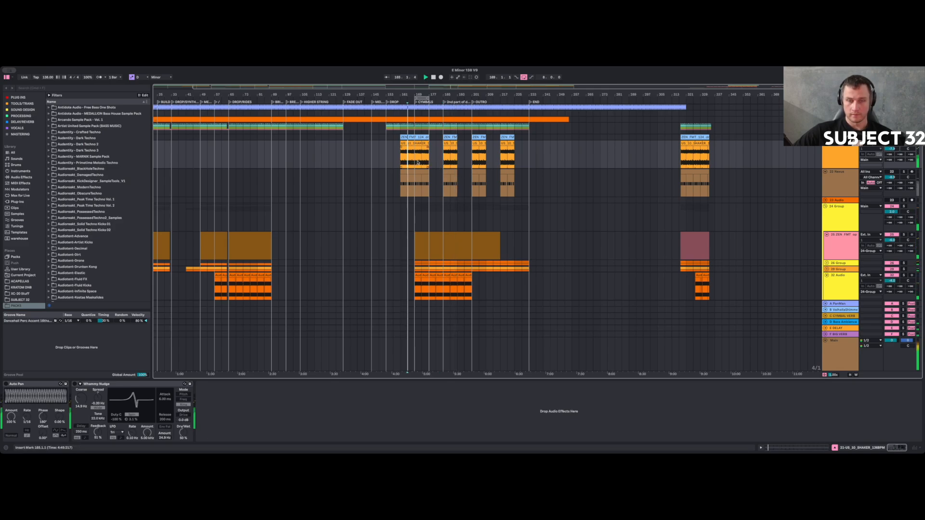
key(space)
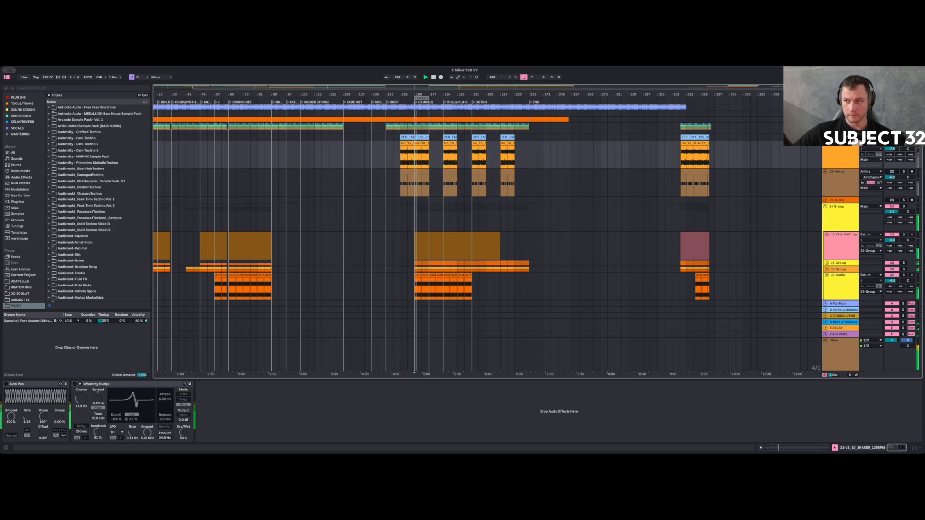
Delete the shaker track and the Nexus track below it.
scroll(482, 220, up, 1)
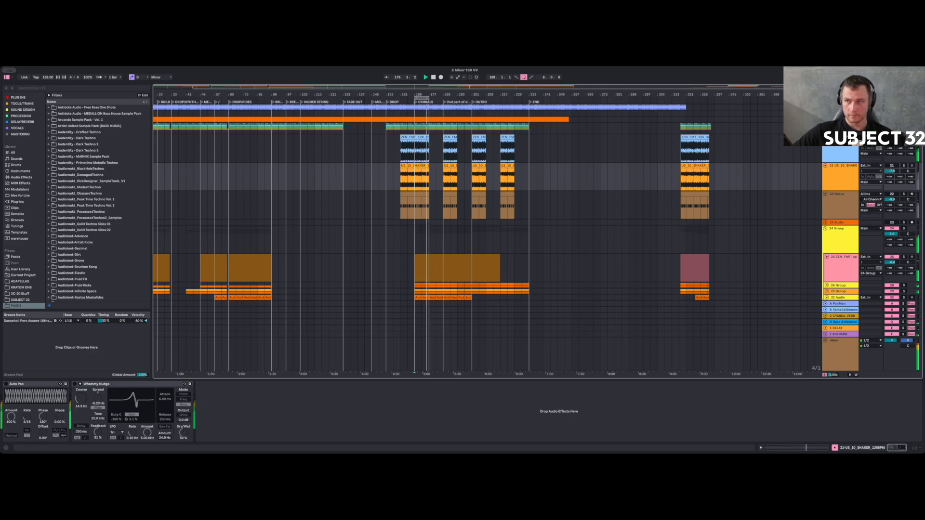
click(836, 177)
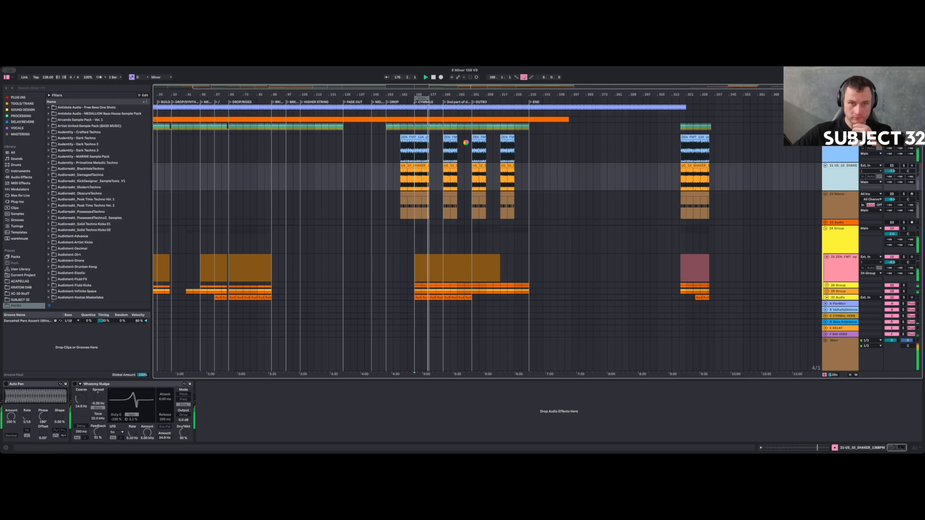
key(Delete)
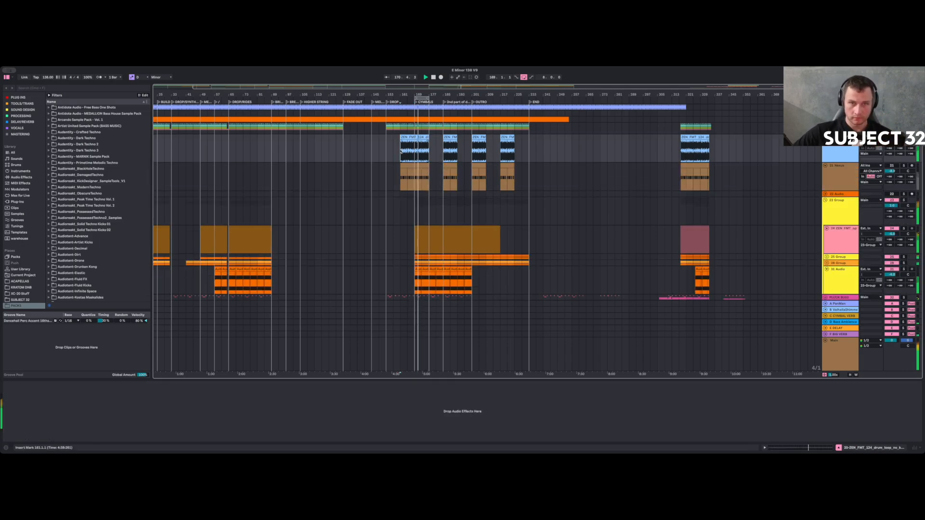
click(842, 175)
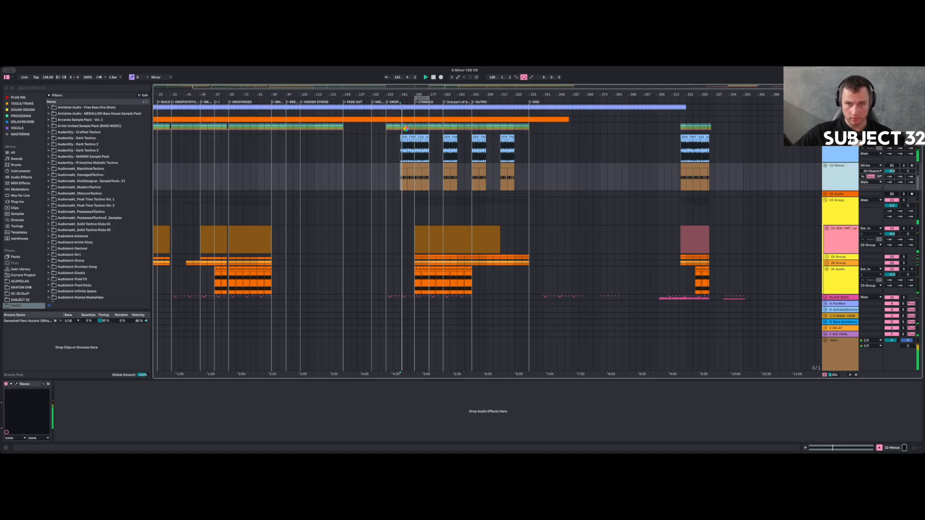
key(Delete)
Play the drum loop from 161.1.1 and rearrange it to run continuously from CYMBALS to OUTRO.
drag(404, 92, 405, 140)
click(365, 156)
key(space)
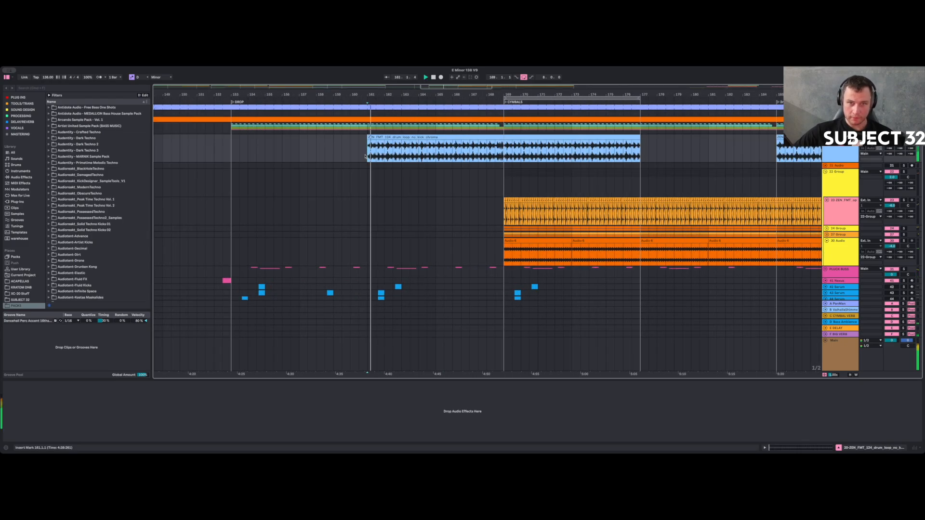
mouse_move(373, 95)
mouse_down()
mouse_move(366, 138)
mouse_move(375, 103)
mouse_up()
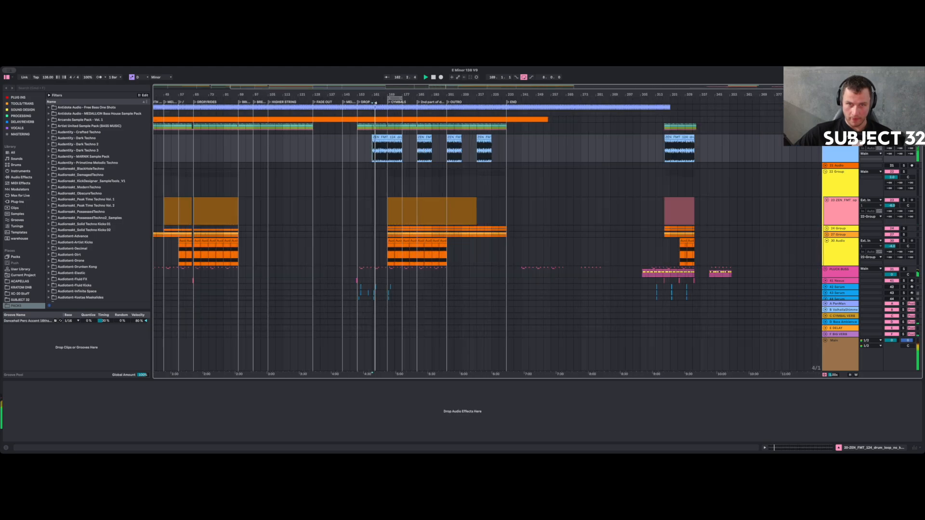
key(space)
drag(383, 138, 446, 138)
Delete the remaining drum loop clips in the outro and beyond the END marker.
click(453, 137)
key(Delete)
click(485, 138)
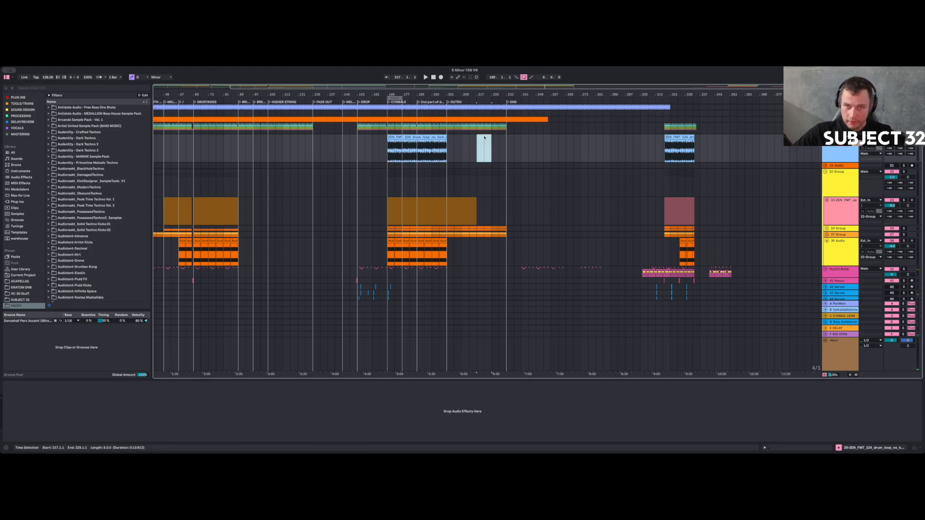
click(684, 138)
key(Delete)
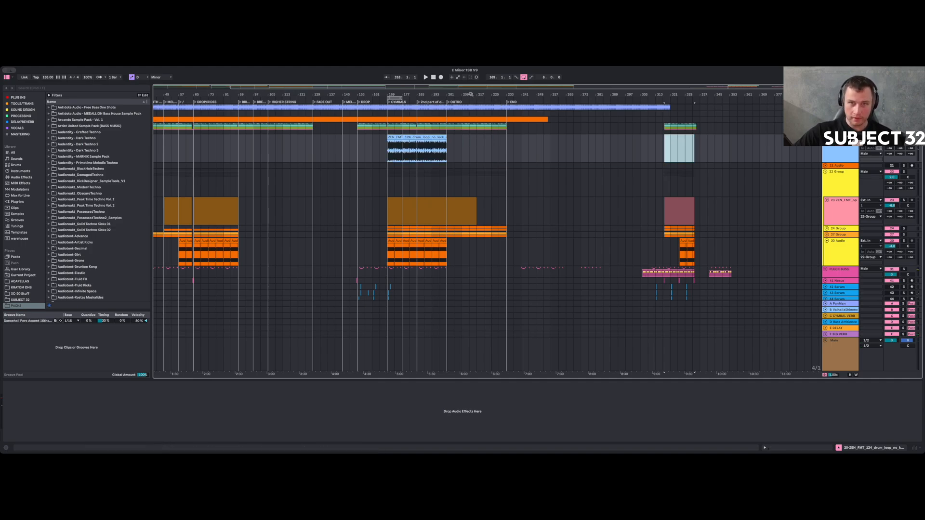
Copy the drum loop from the CYMBALS section into DROP/RIDES, covering 65.1.1 to 89.1.1.
drag(471, 94, 486, 95)
click(454, 137)
drag(454, 137, 254, 139)
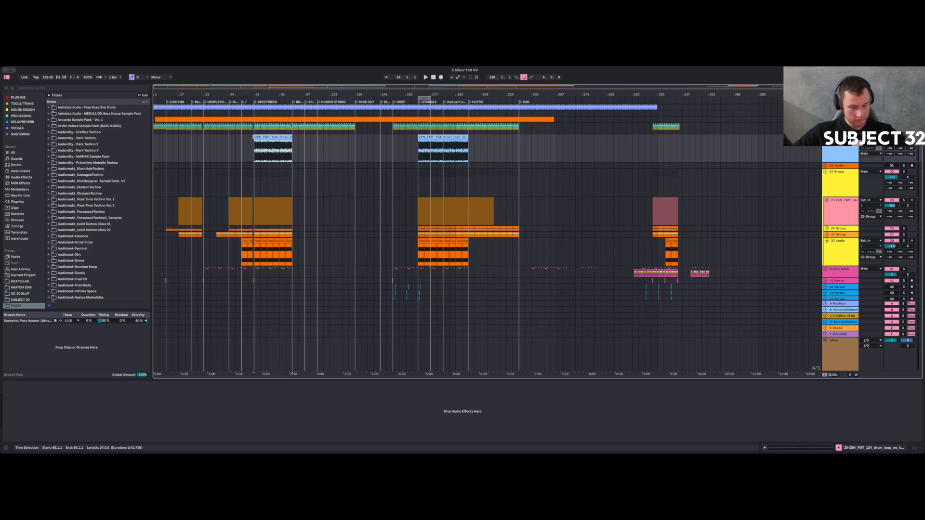
click(254, 151)
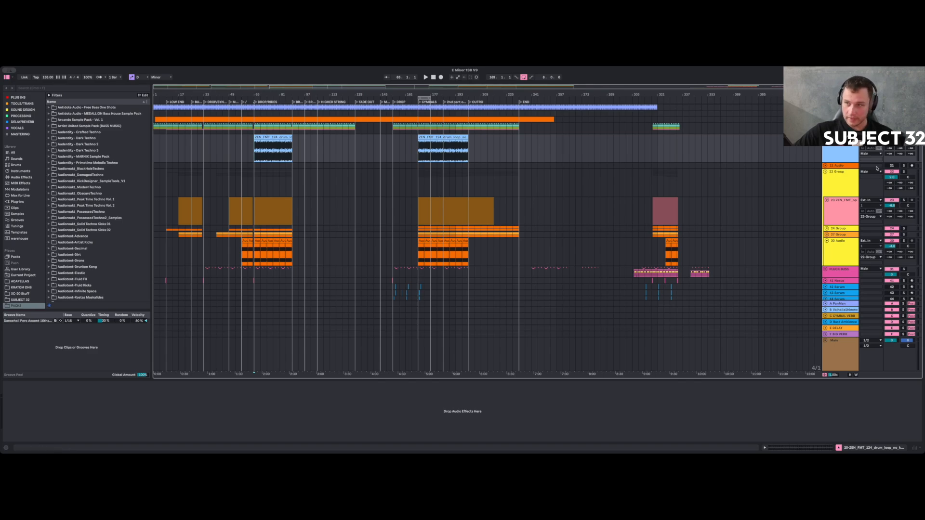
Move the drum loop track into the percussion group above the 30 Audio track, and delete the percussion clips past the END marker.
drag(837, 149, 841, 240)
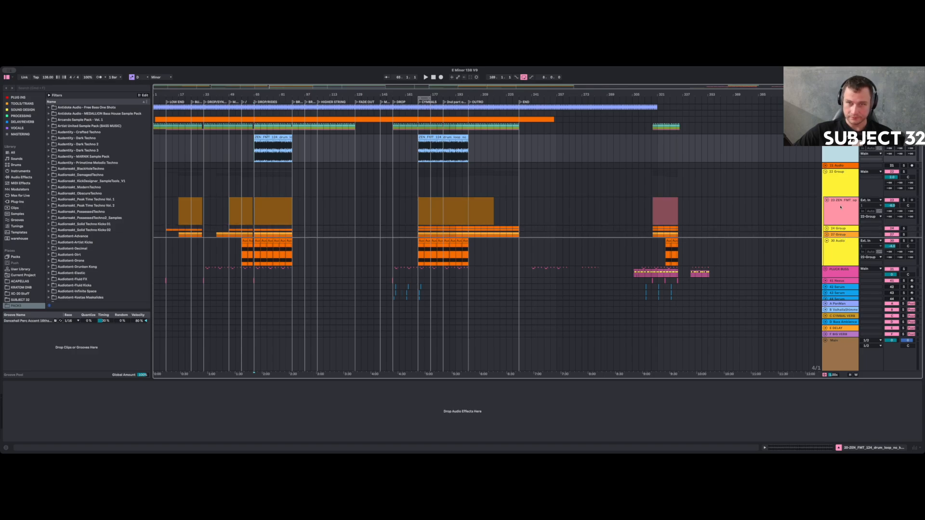
drag(763, 186, 760, 187)
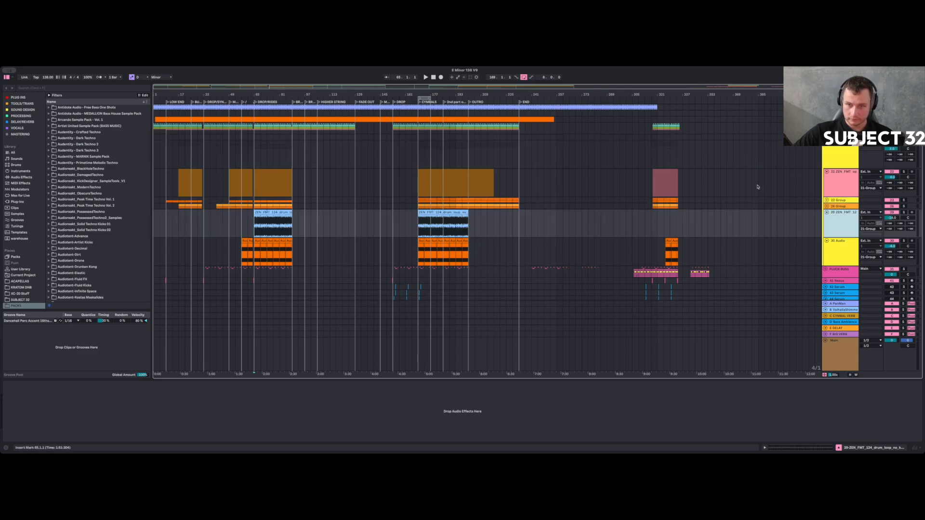
drag(633, 124, 721, 255)
key(Delete)
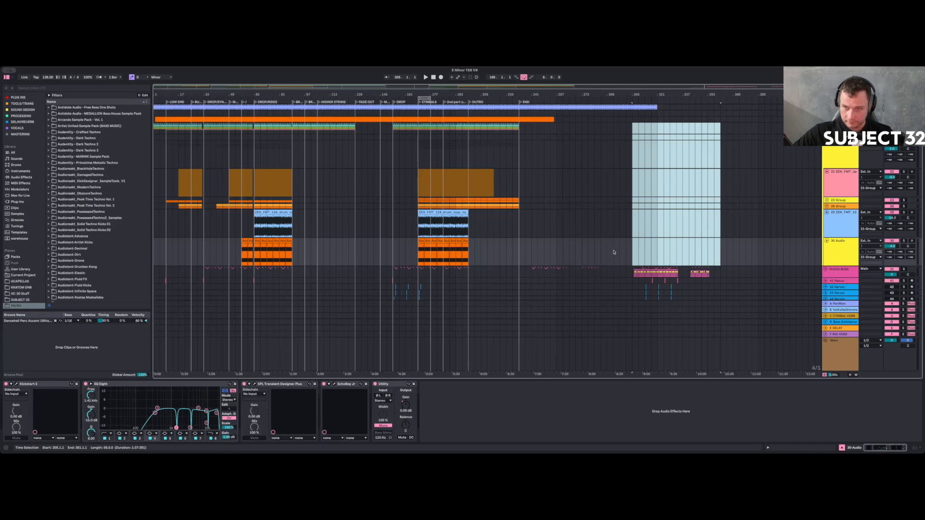
Play the unused pluck clips past the END marker and solo individual tracks of the PLUCK BUSS group to audition them.
scroll(622, 241, down, 3)
click(632, 209)
key(space)
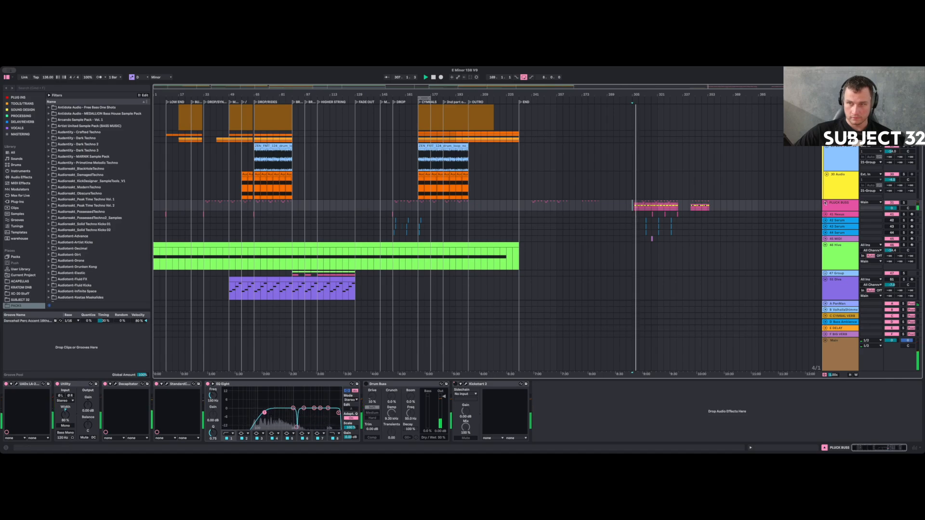
click(825, 203)
scroll(502, 207, down, 5)
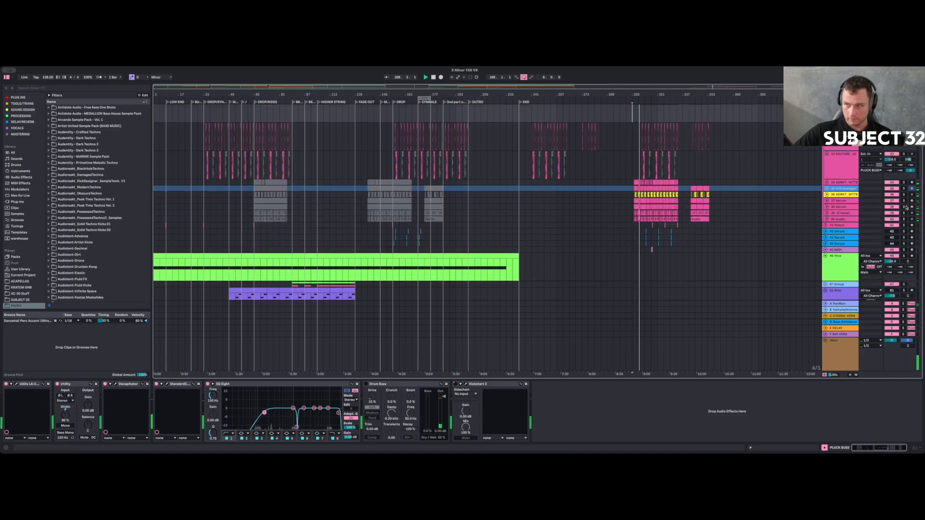
click(904, 207)
click(904, 208)
click(904, 213)
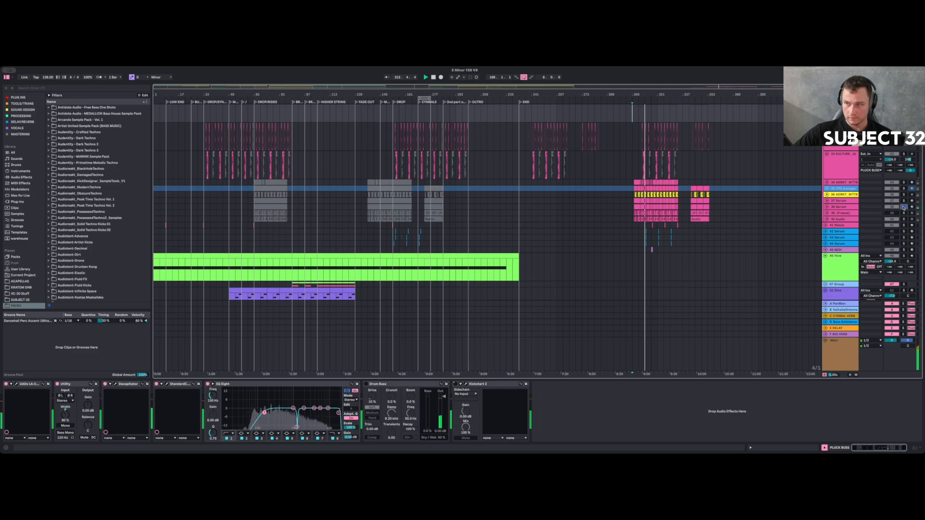
click(903, 220)
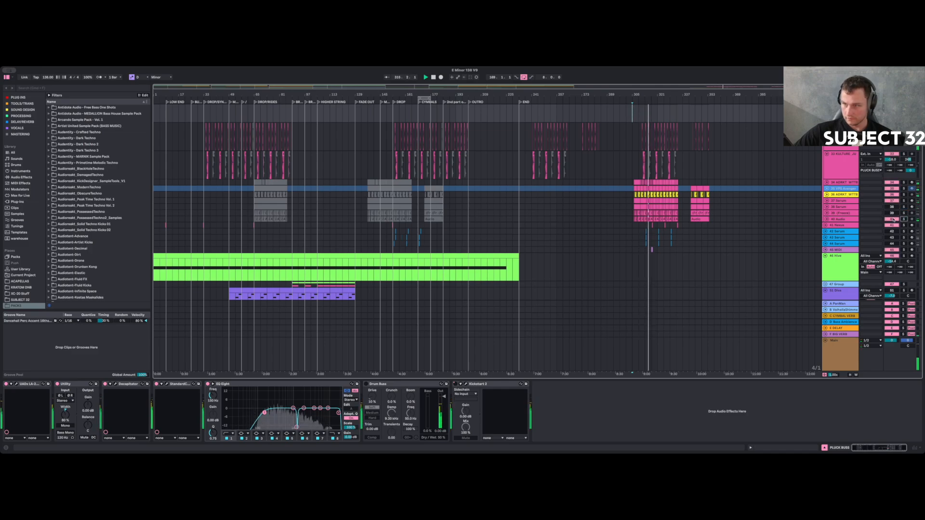
click(833, 220)
mouse_move(653, 95)
mouse_down()
mouse_move(653, 231)
mouse_move(653, 96)
mouse_up()
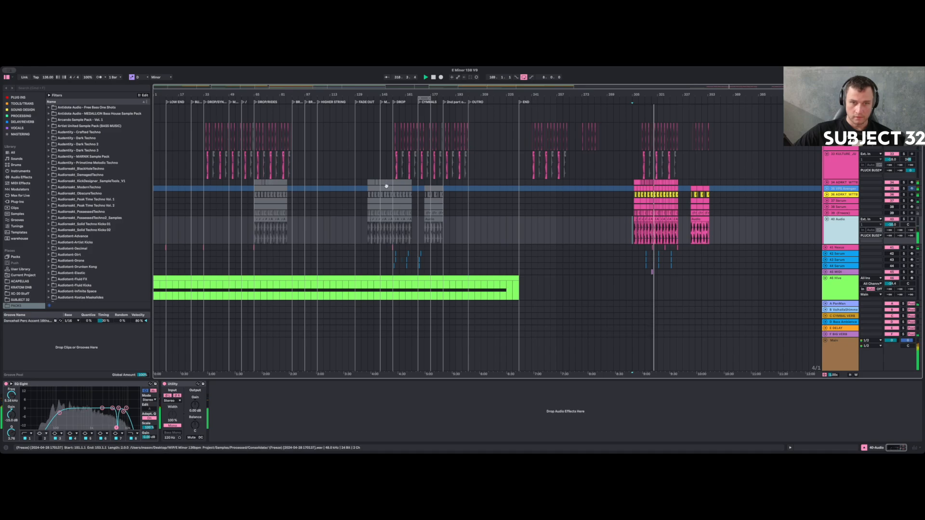
Deactivate the pluck and synth clips from 301.1.1 to 369.1.1, and delete those tracks' clips from 57.1.1 to the END marker.
click(235, 183)
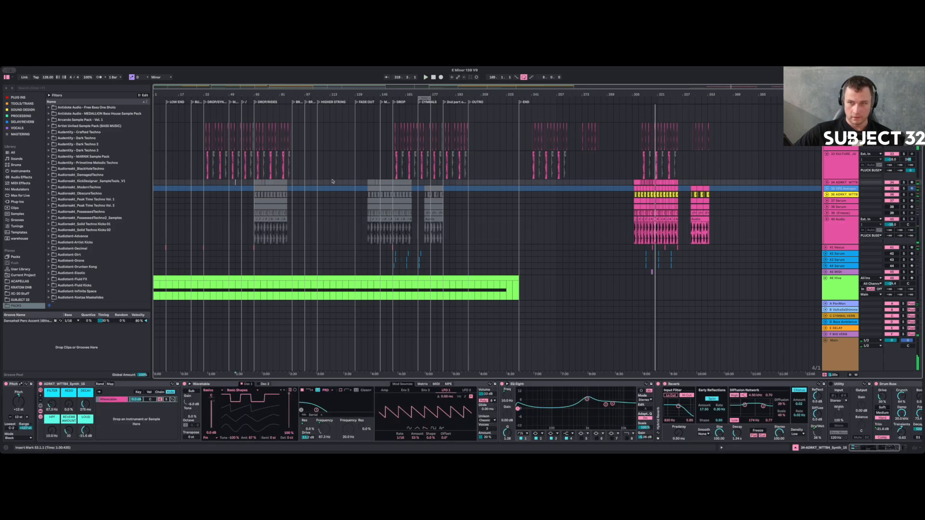
drag(622, 183, 736, 280)
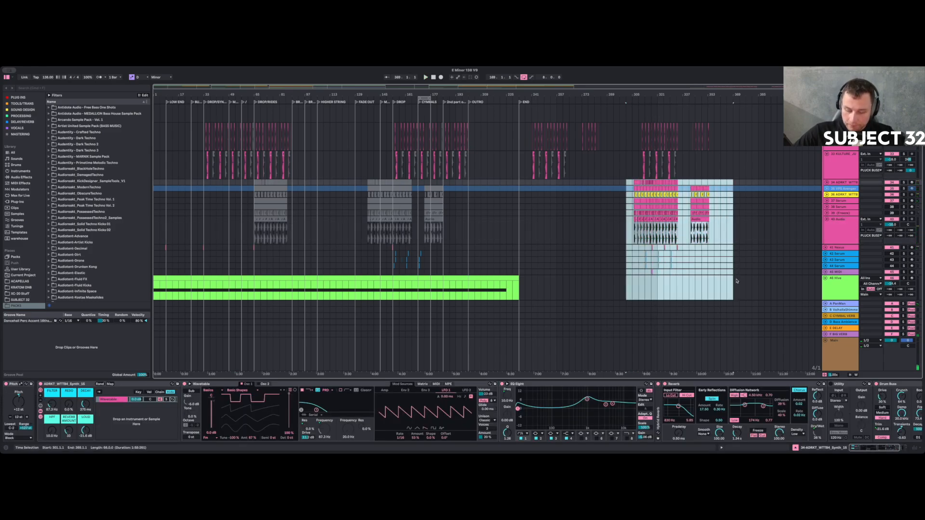
click(598, 183)
drag(248, 181, 519, 273)
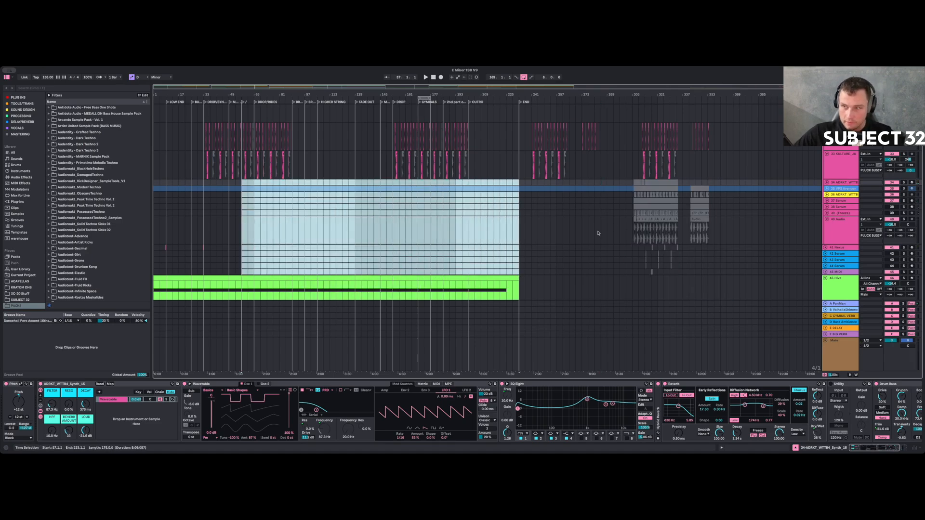
Collapse the 40 Audio track and duplicate the whole PLUCK BUSS group.
scroll(756, 189, up, 3)
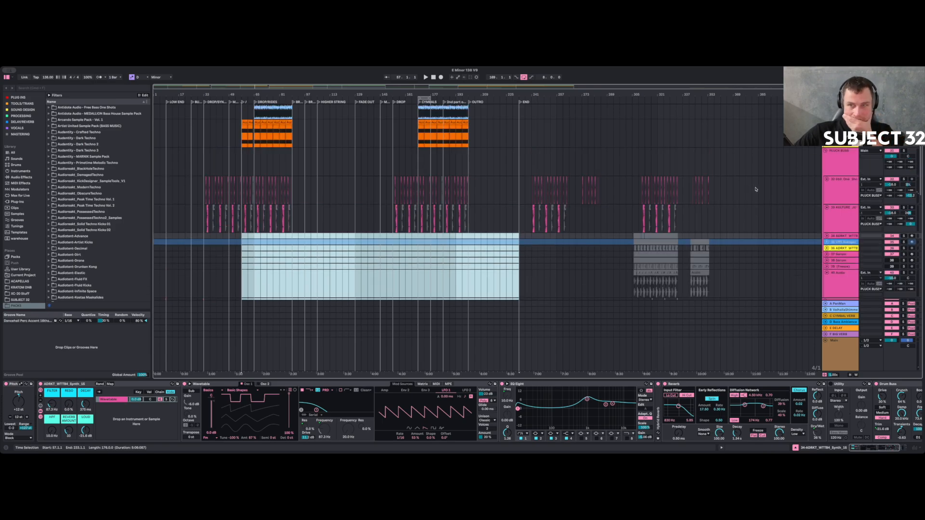
click(828, 272)
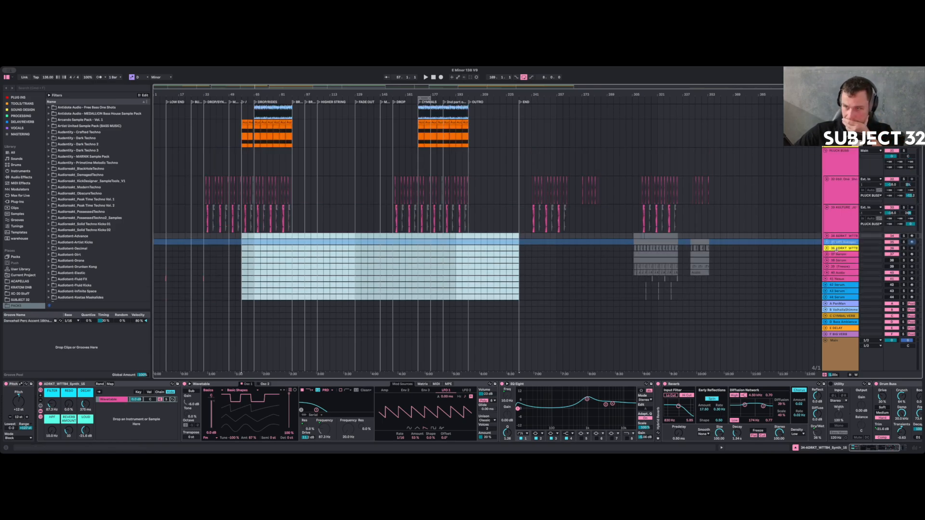
click(836, 162)
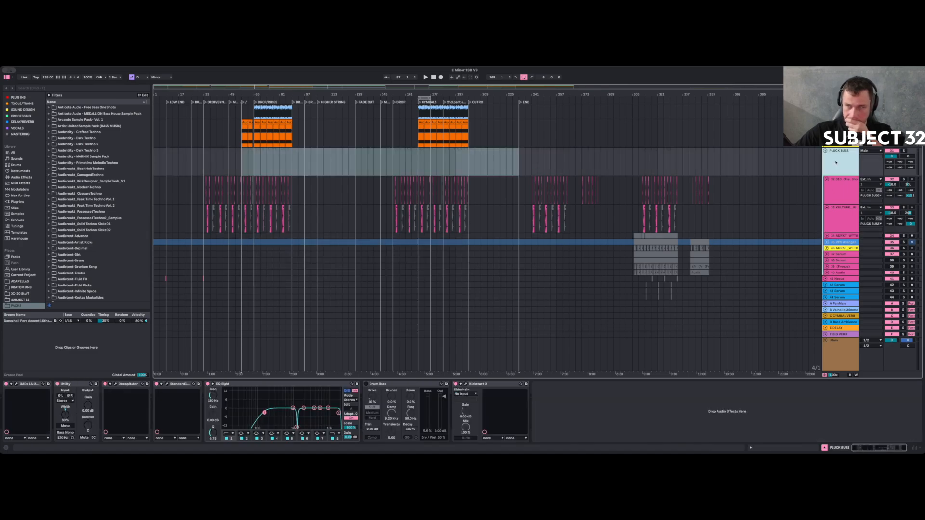
scroll(836, 162, up, 1)
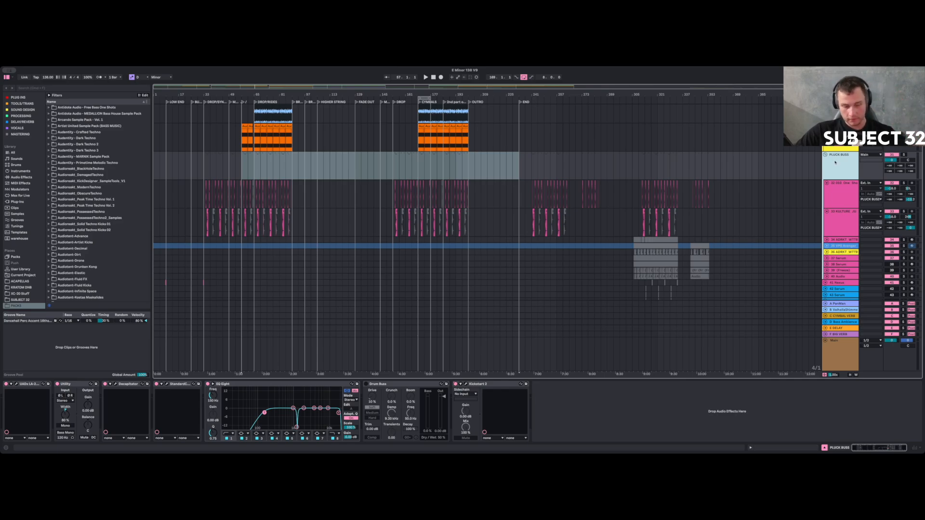
key(super+d)
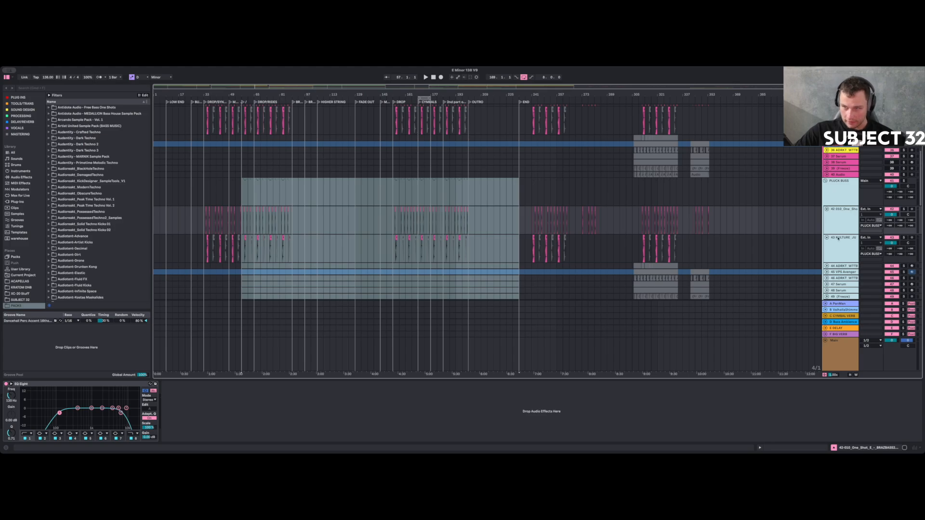
Delete the one-shot and KULTURE tracks from the duplicated PLUCK BUSS group and fold the group.
click(831, 192)
click(837, 228)
scroll(837, 235, up, 2)
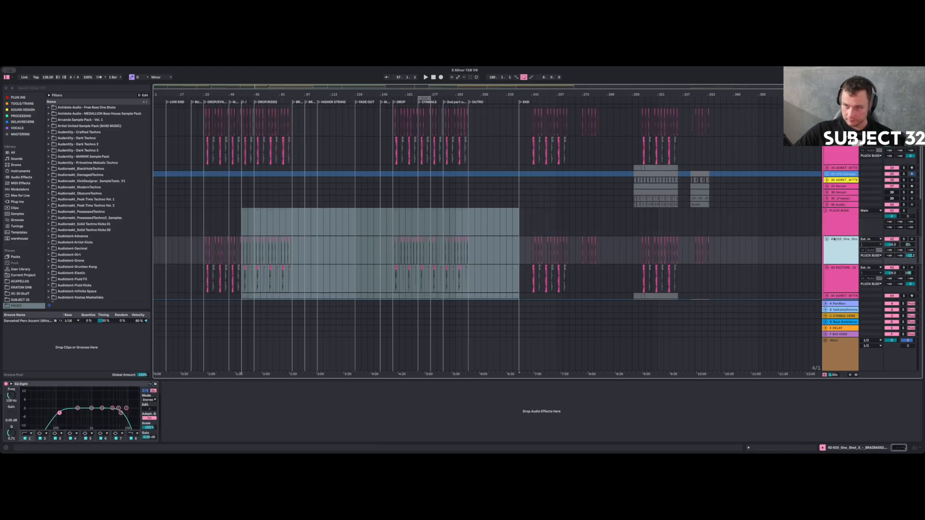
scroll(837, 234, down, 2)
shift+click(836, 208)
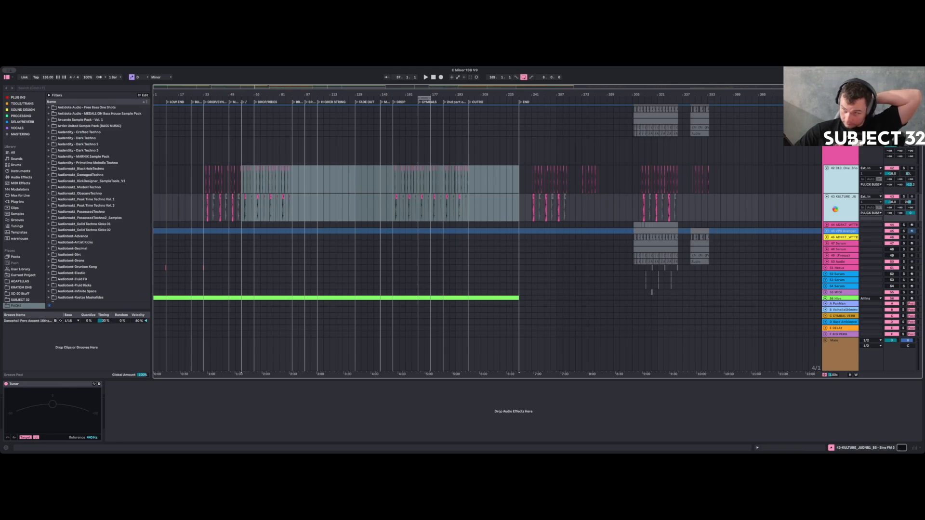
key(Delete)
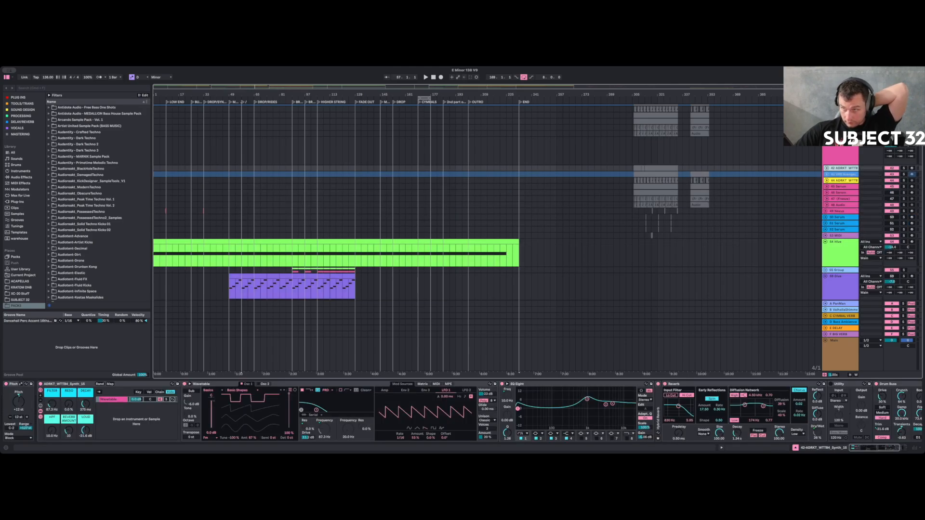
key(ctrl+z)
scroll(824, 159, up, 6)
scroll(823, 178, down, 6)
scroll(822, 187, up, 2)
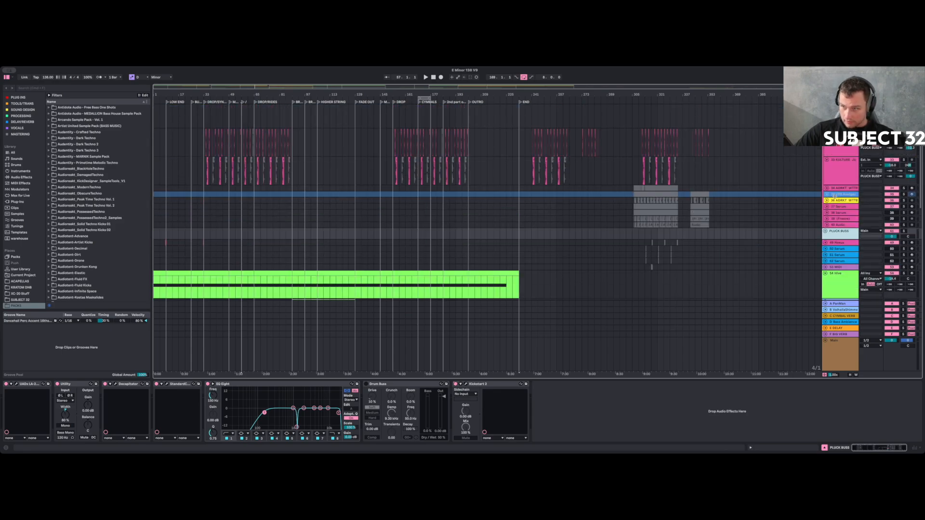
Delete tracks 34 ADMKT through 40 Audio from the original PLUCK BUSS group.
scroll(818, 199, up, 6)
scroll(818, 200, down, 3)
scroll(824, 201, down, 3)
click(842, 206)
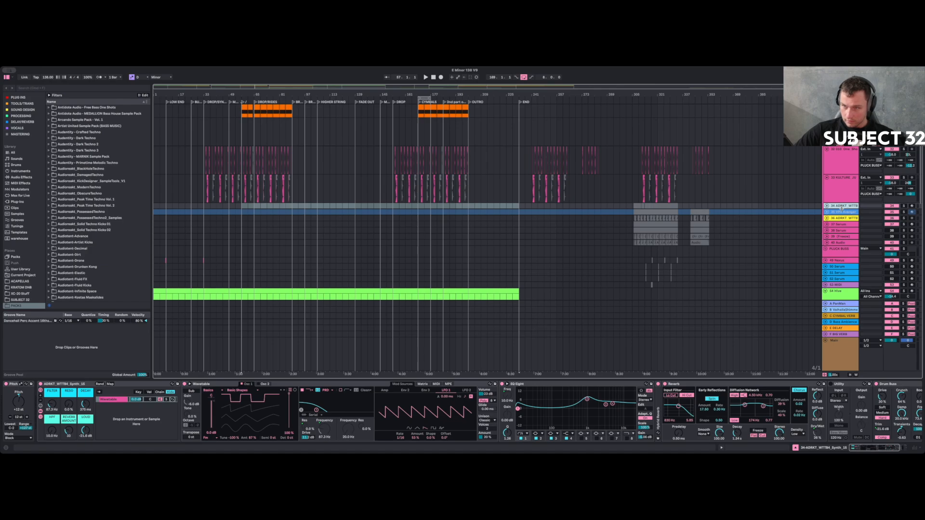
click(841, 243)
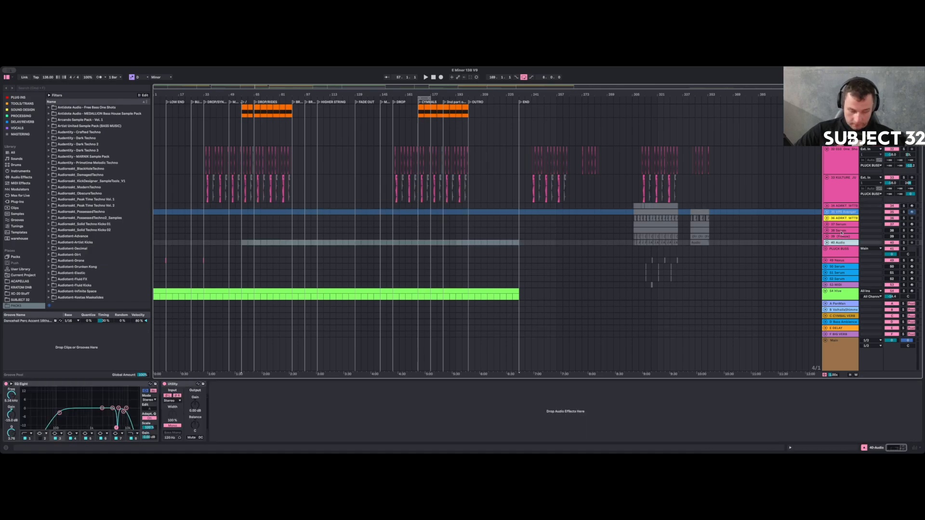
click(842, 206)
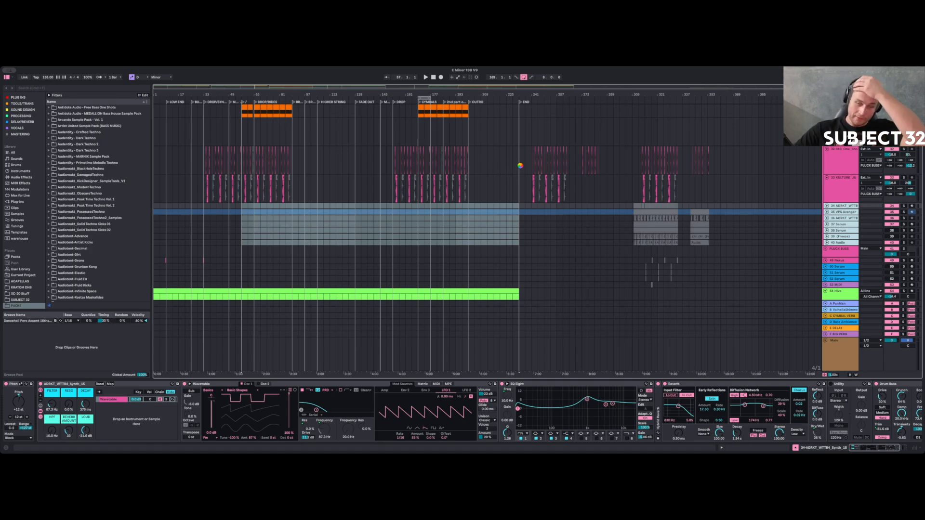
Delete the one-shot and KULTURE clips from 225.1.1 to 369.1.1.
drag(507, 155, 736, 185)
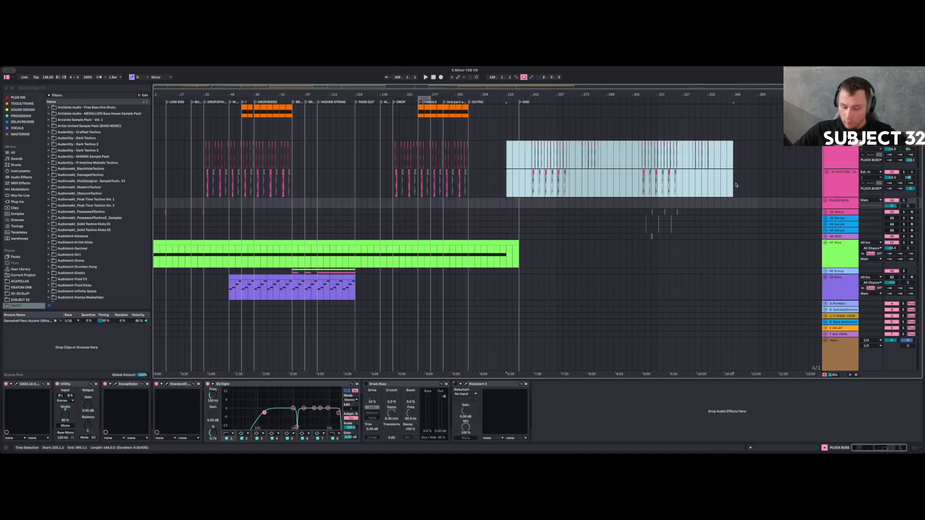
key(Delete)
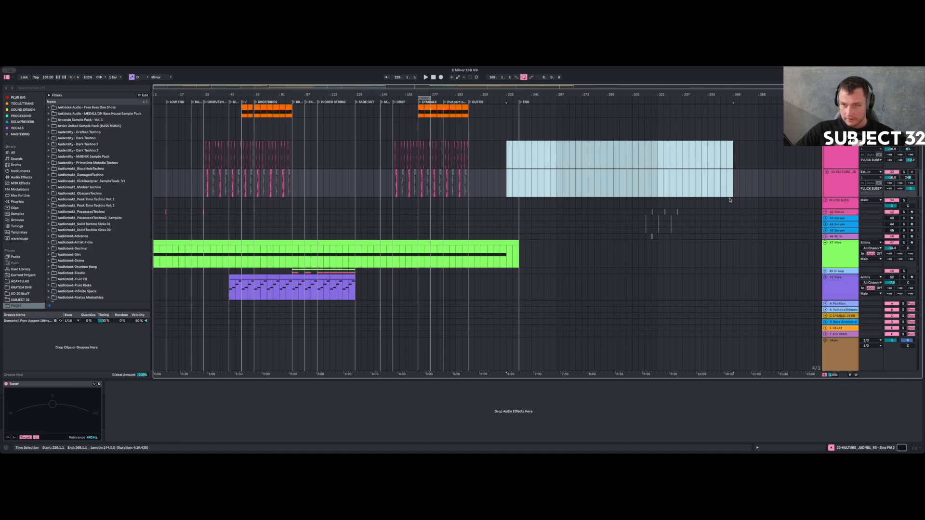
click(513, 203)
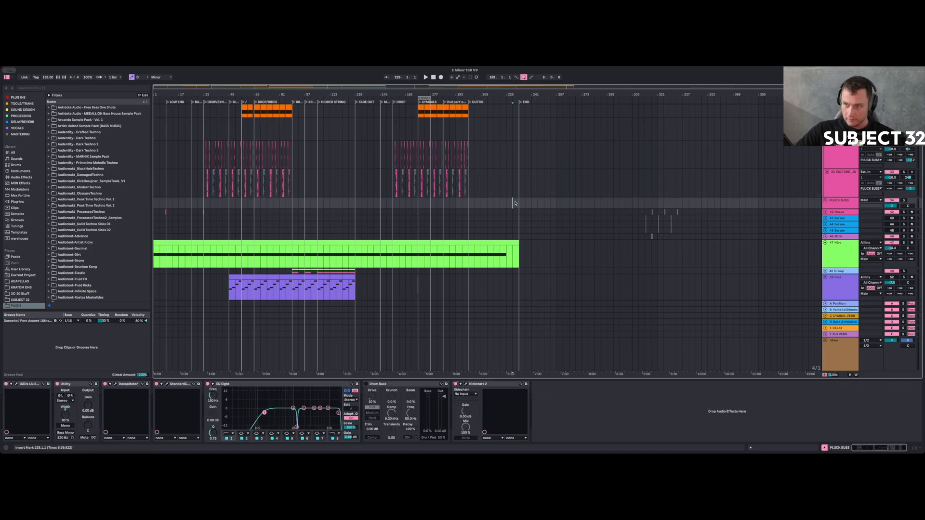
Move tracks 42 Nexus through 46 MIDI into the duplicated PLUCK BUSS group and fold it.
click(825, 201)
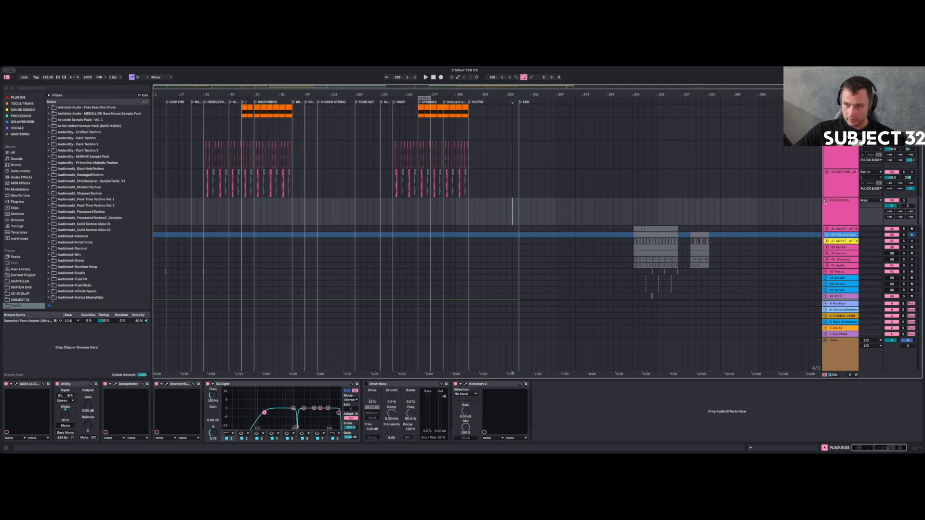
click(825, 200)
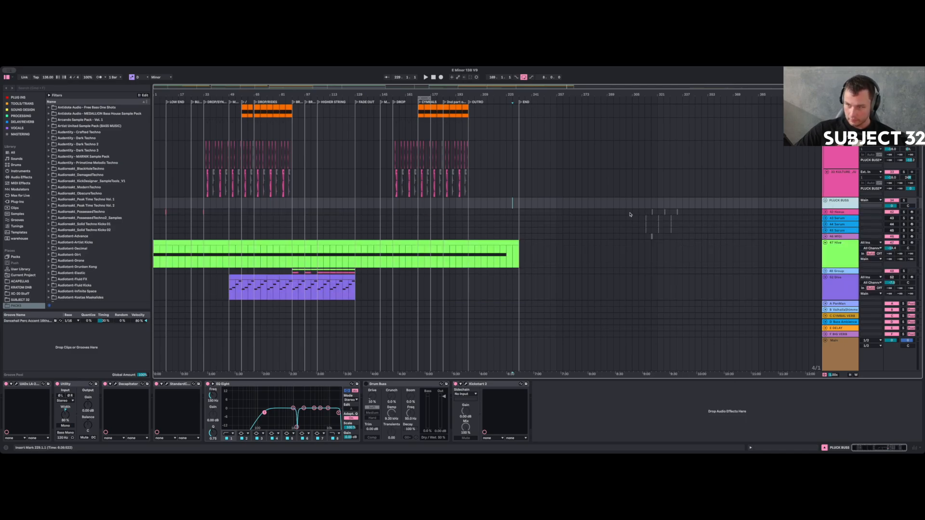
click(825, 201)
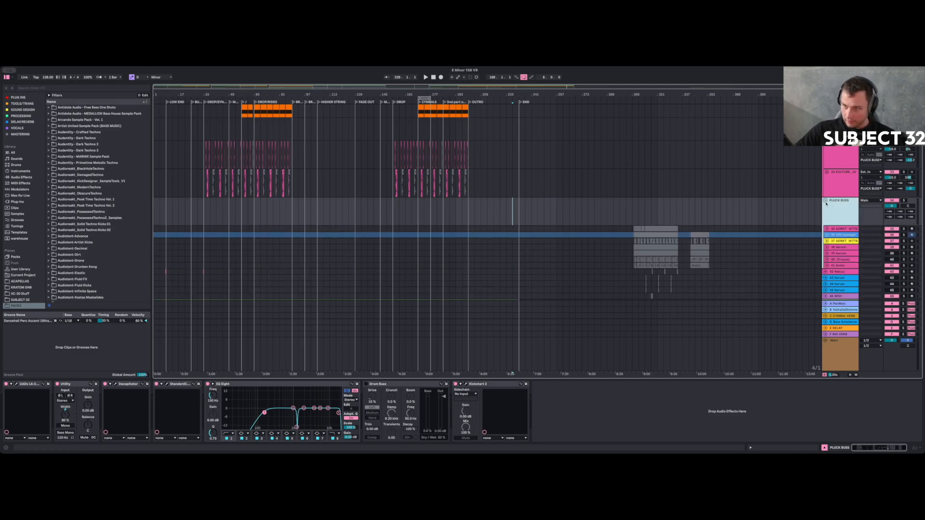
scroll(826, 208, down, 5)
scroll(829, 212, up, 4)
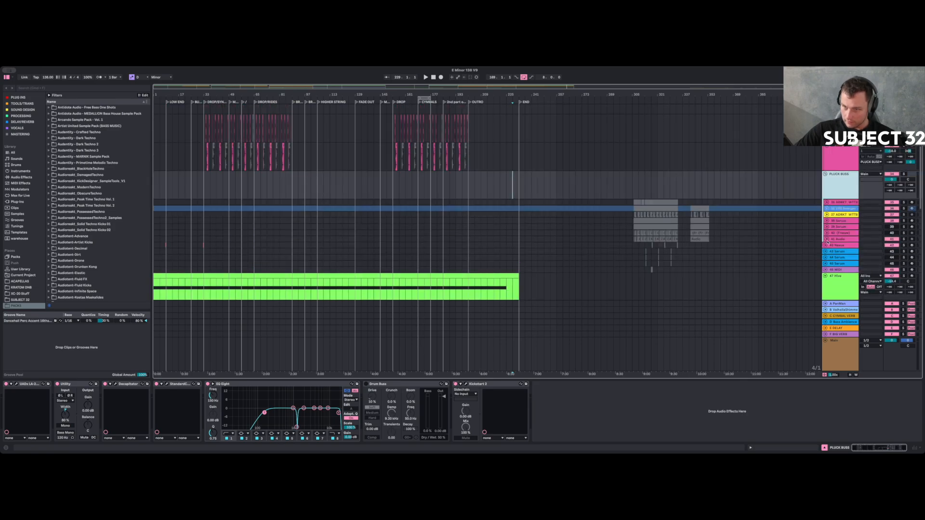
click(837, 245)
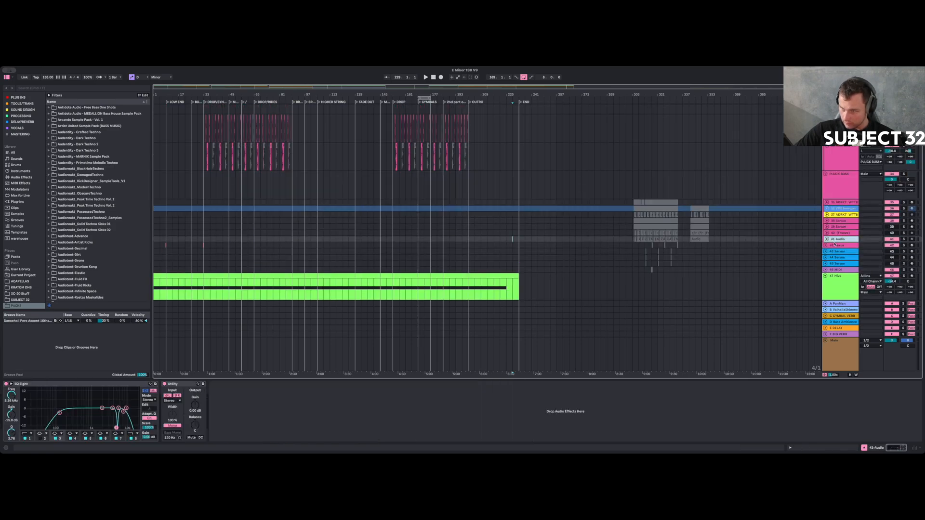
click(840, 270)
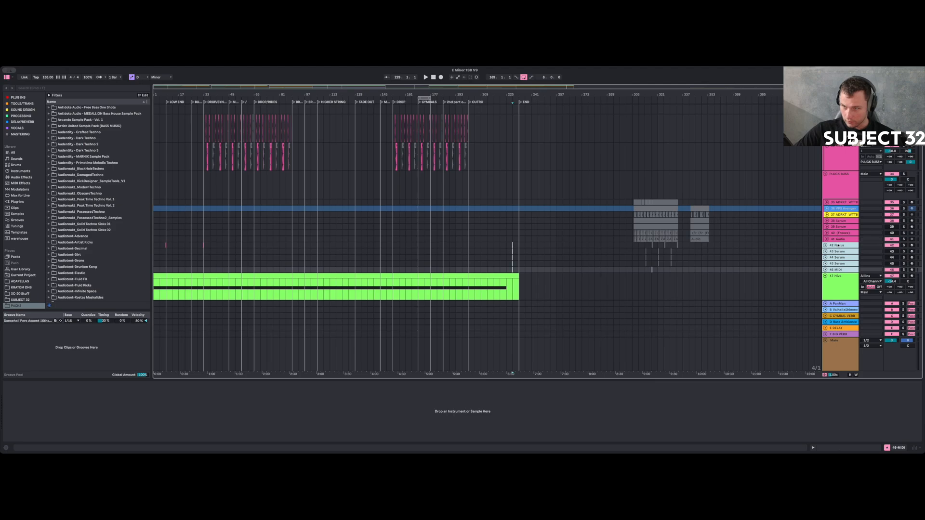
click(838, 246)
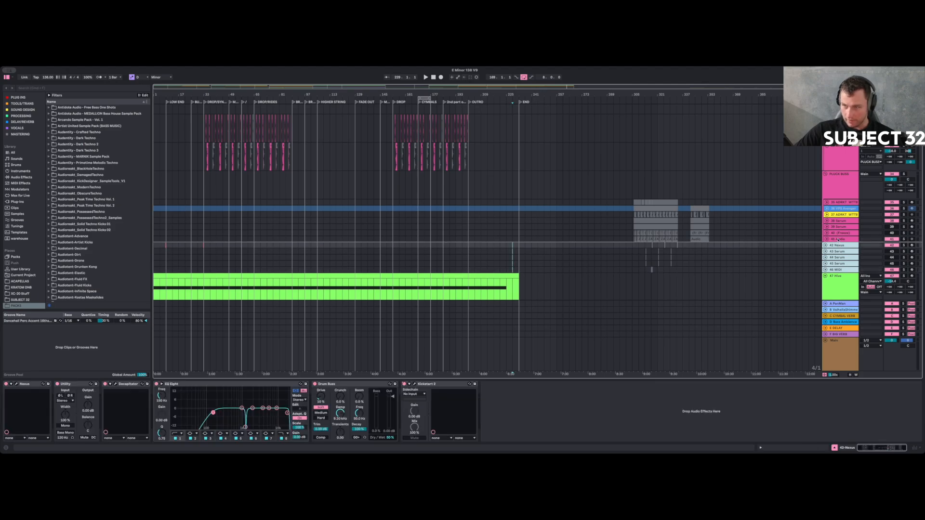
scroll(839, 238, up, 1)
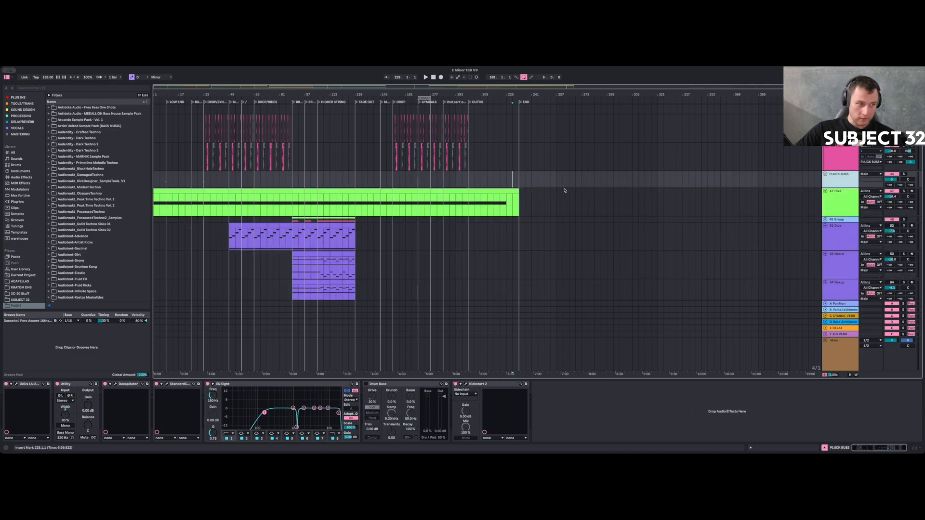
scroll(547, 198, up, 10)
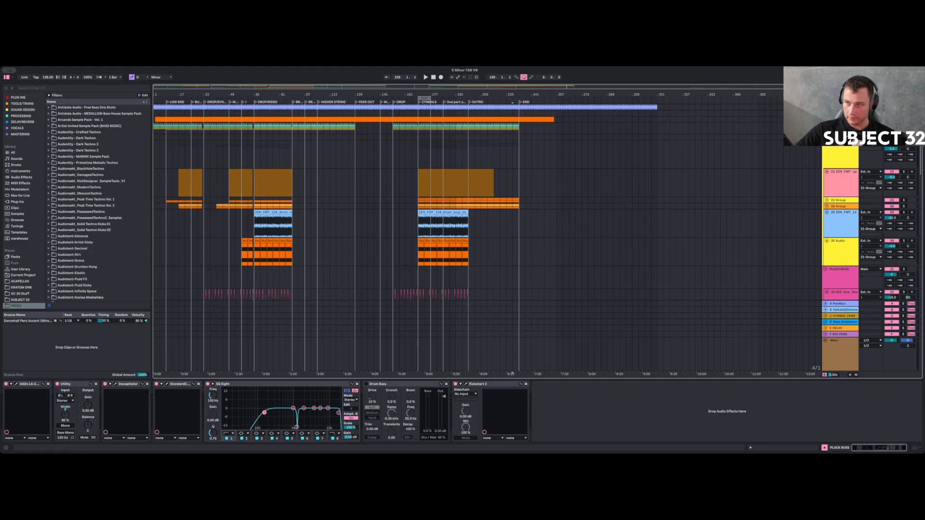
Rename the percussion group 21 to CYMBALS and fold it.
click(842, 155)
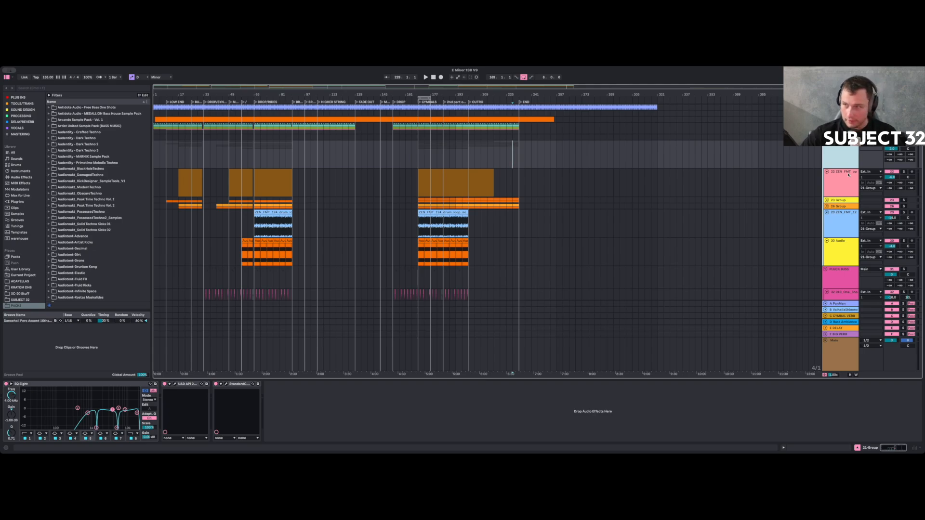
key(Return)
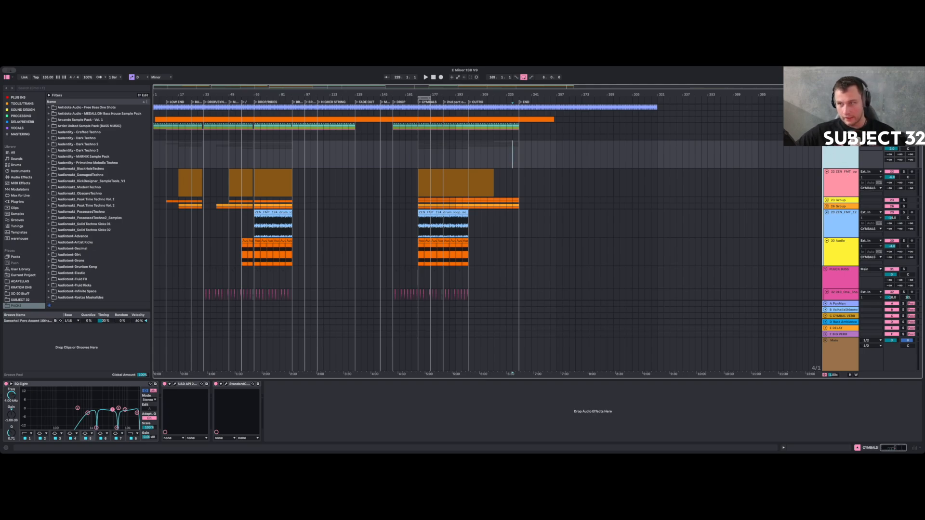
click(826, 144)
Delete the empty 20 Audio track above the CYMBALS group.
click(840, 138)
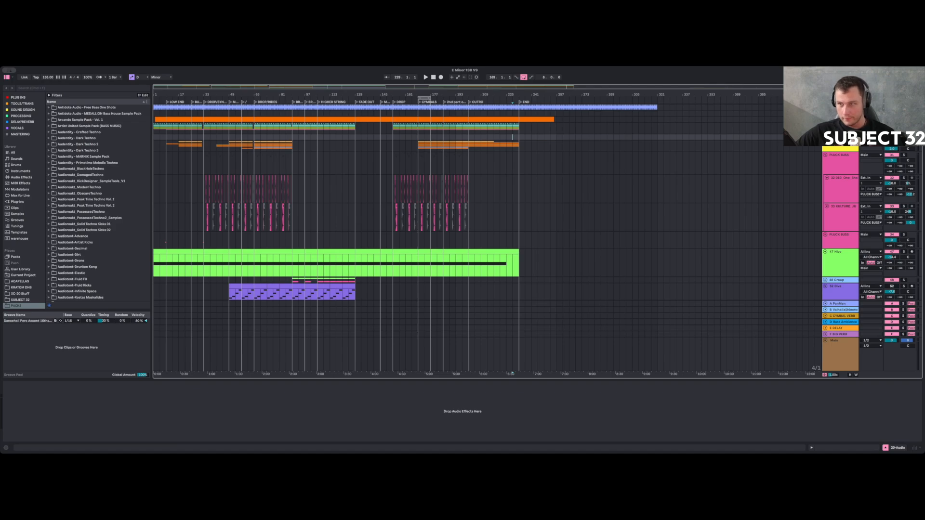
click(825, 138)
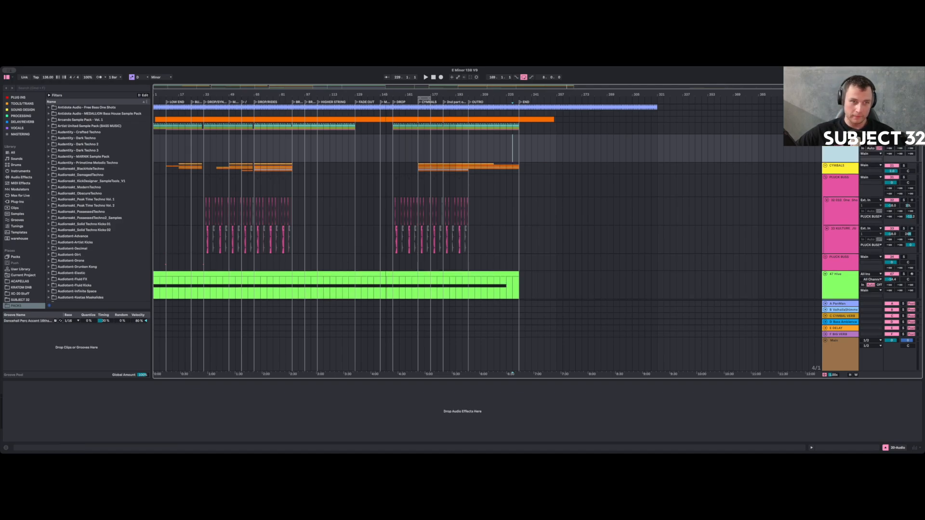
click(840, 125)
click(512, 140)
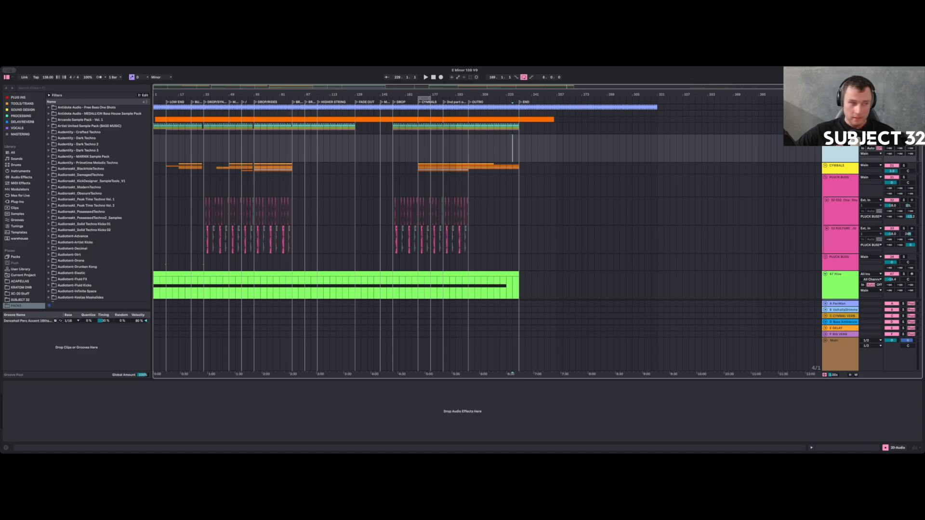
key(Up)
key(Down)
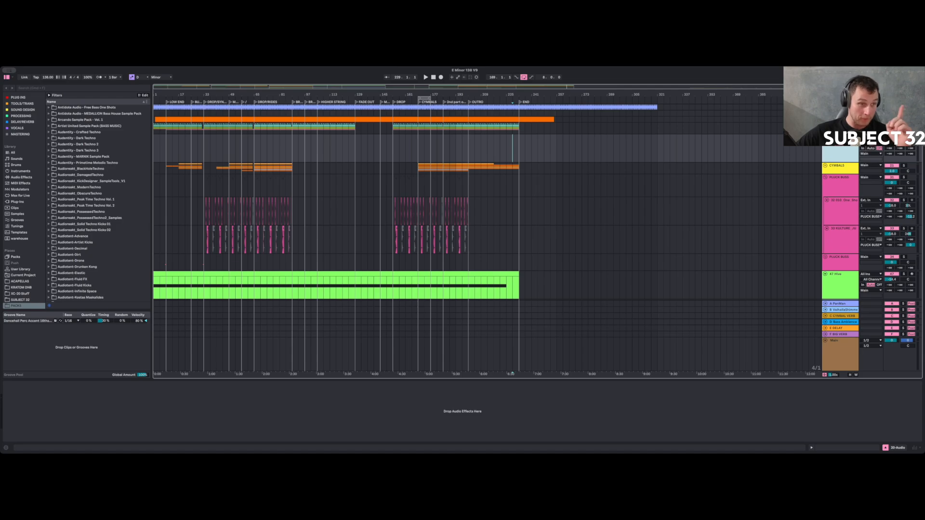
key(Down)
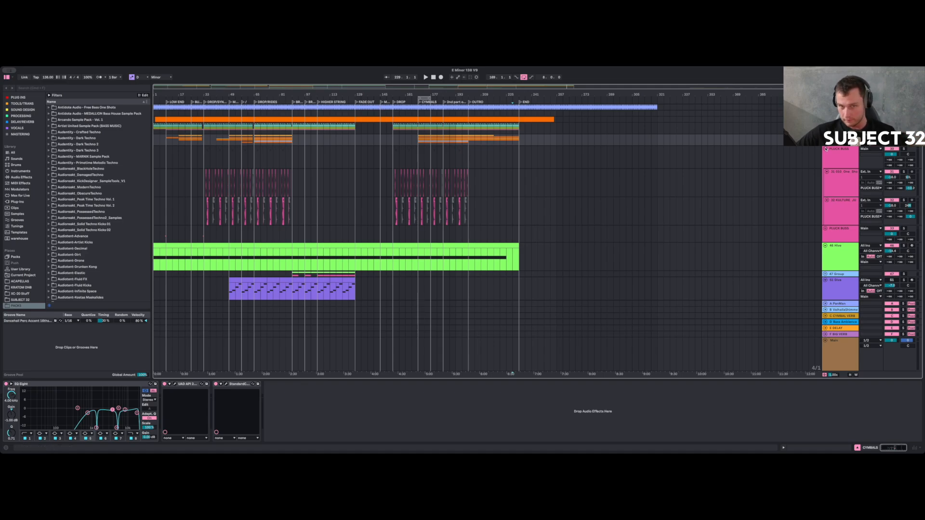
Fold the original PLUCK BUSS group and unfold group 47 to show its tracks.
click(826, 149)
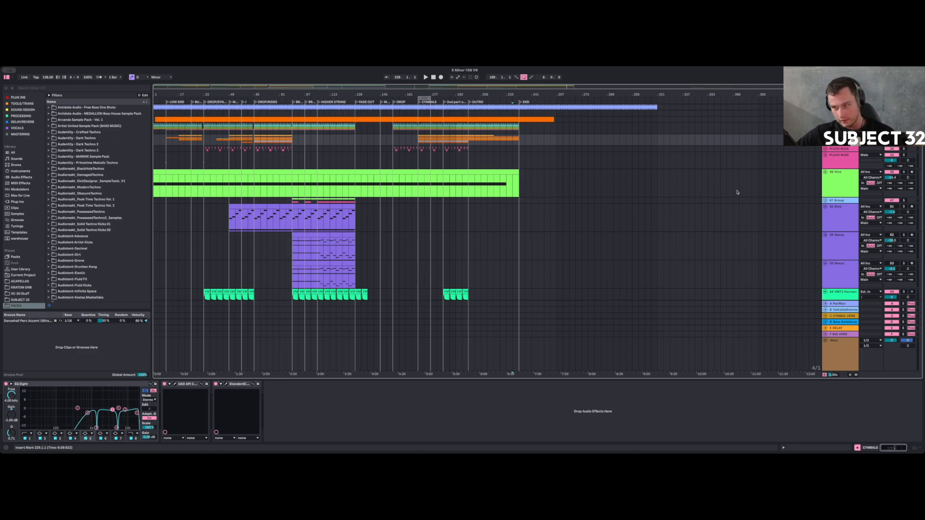
click(826, 201)
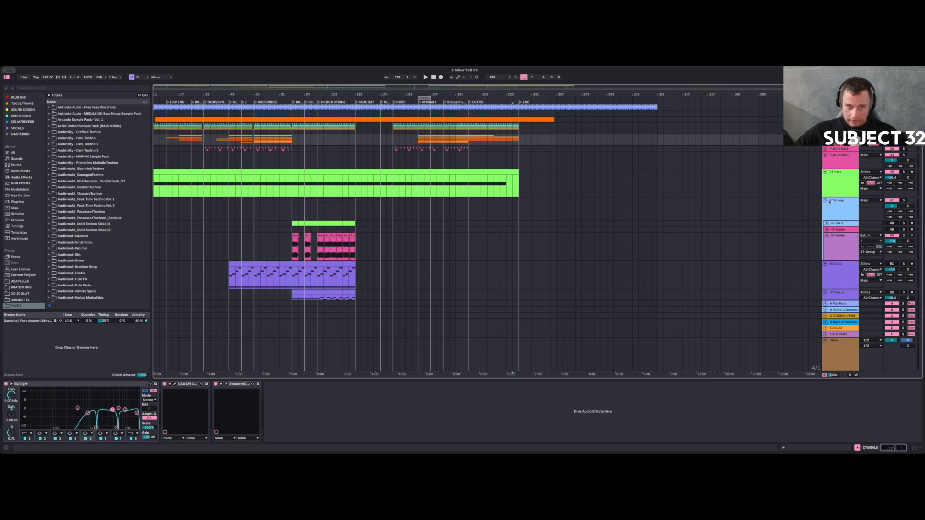
Move the 46 Hive track above the CYMBALS group, rename it MAIN ATMOS PAD and fold it.
click(838, 184)
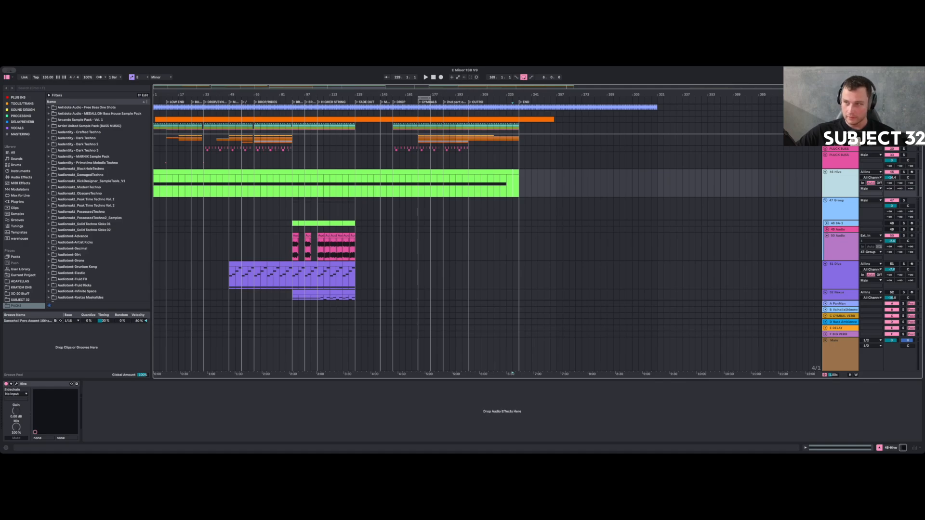
scroll(463, 216, down, 3)
scroll(482, 202, up, 2)
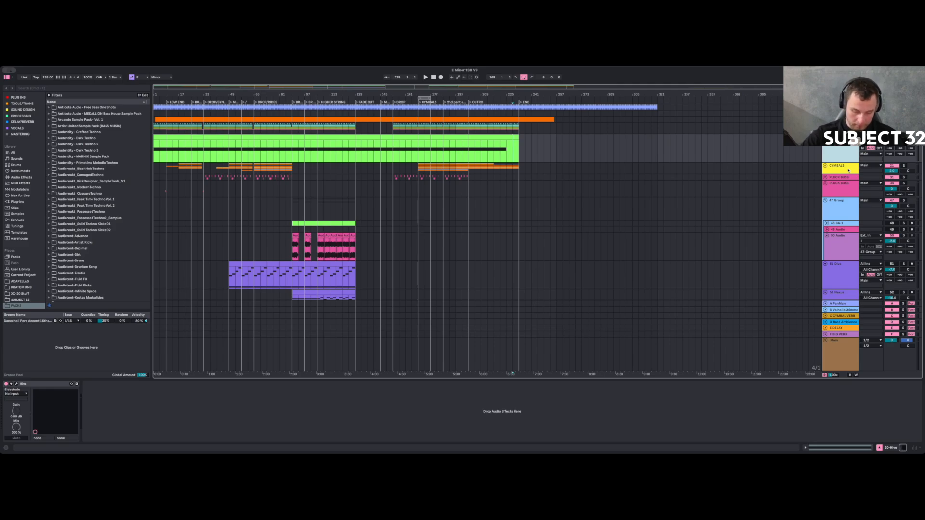
text(MAIN ATMOS PAD)
key(Return)
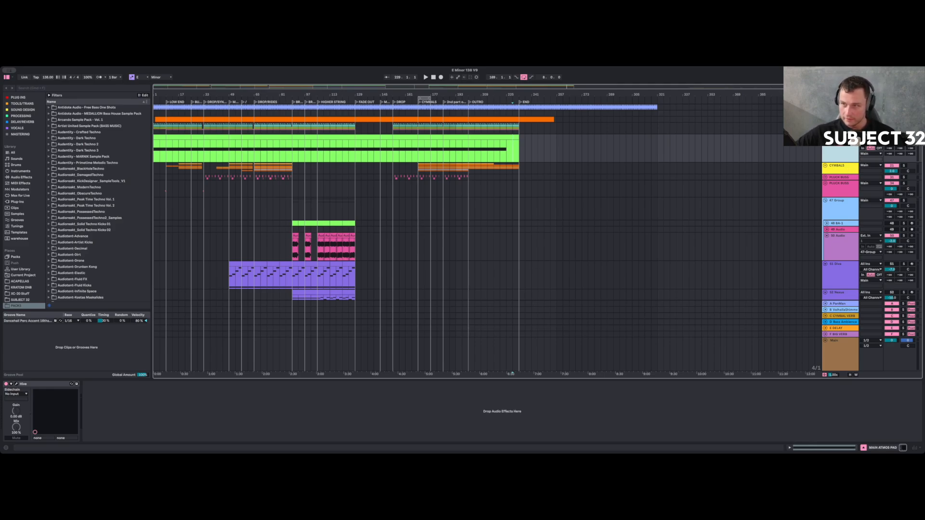
key(u)
Rename group 47 to BREAK LEAD and fold it.
click(840, 156)
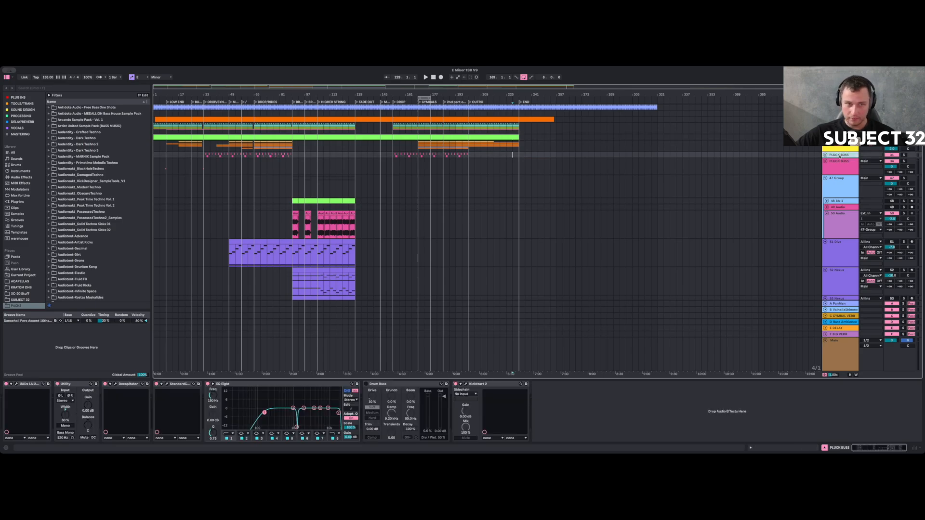
click(841, 167)
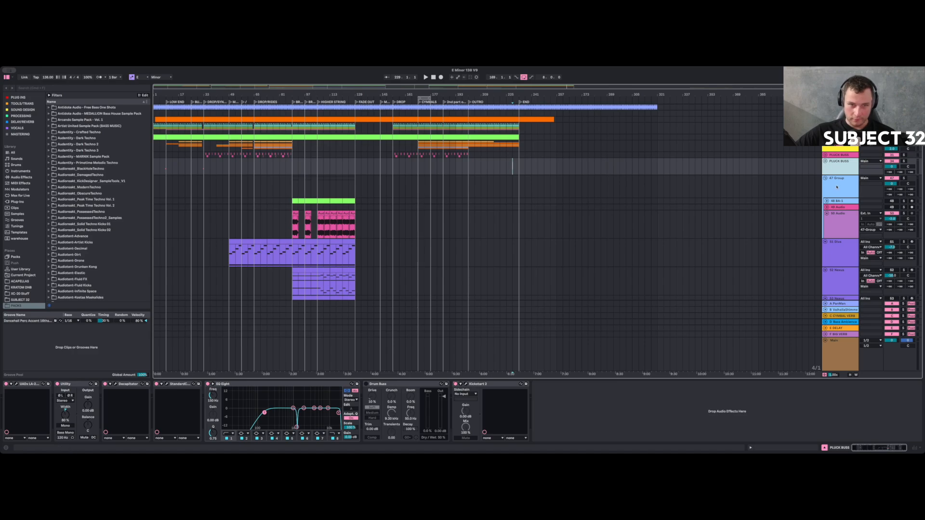
click(833, 184)
key(super+r)
text(8)
text(REAK LEAD)
key(Return)
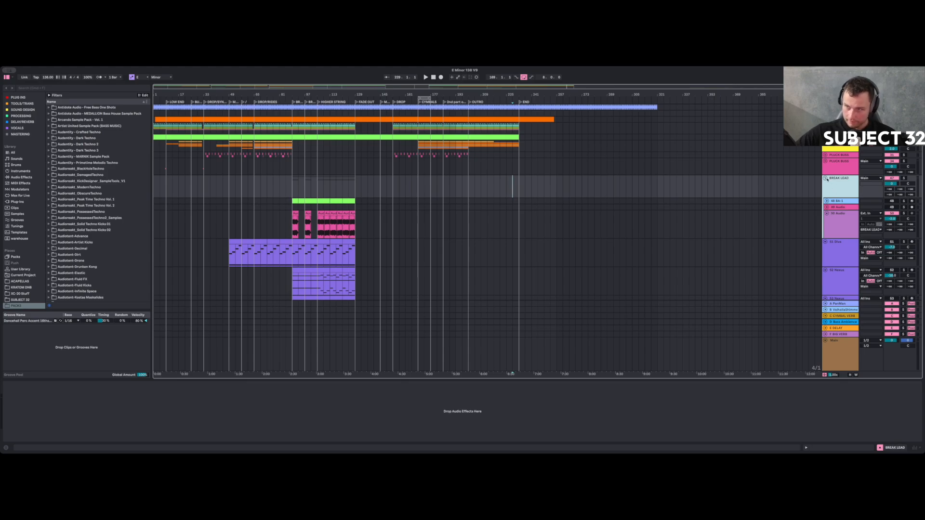
click(825, 178)
Audition track 51 in solo from the break section and fold the track.
click(842, 194)
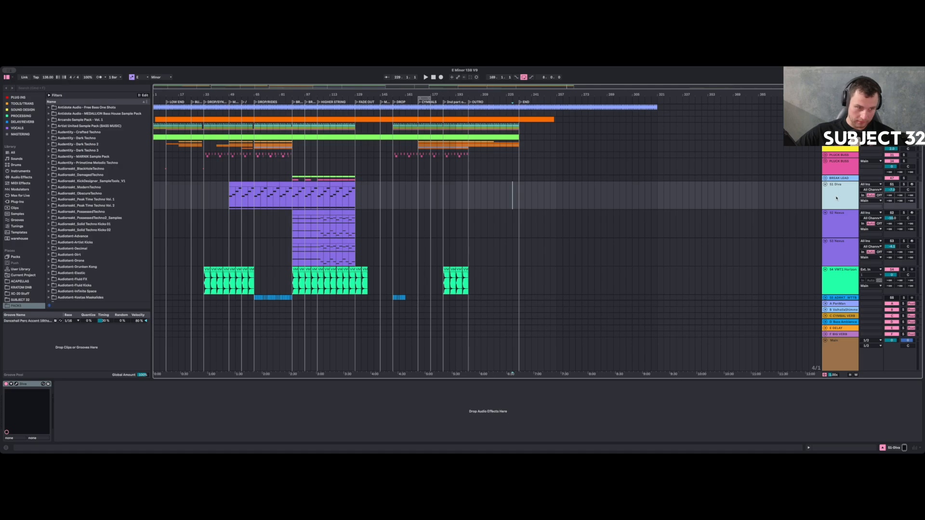
click(903, 184)
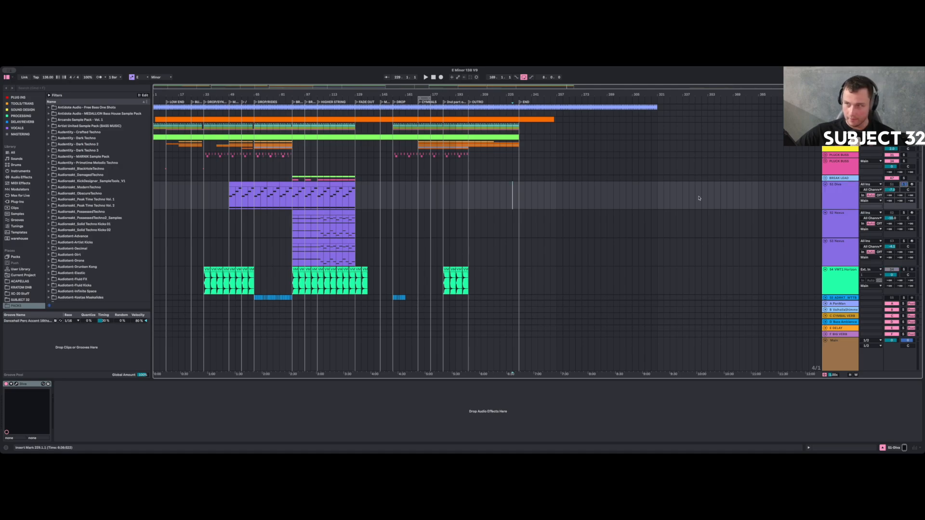
click(298, 200)
key(space)
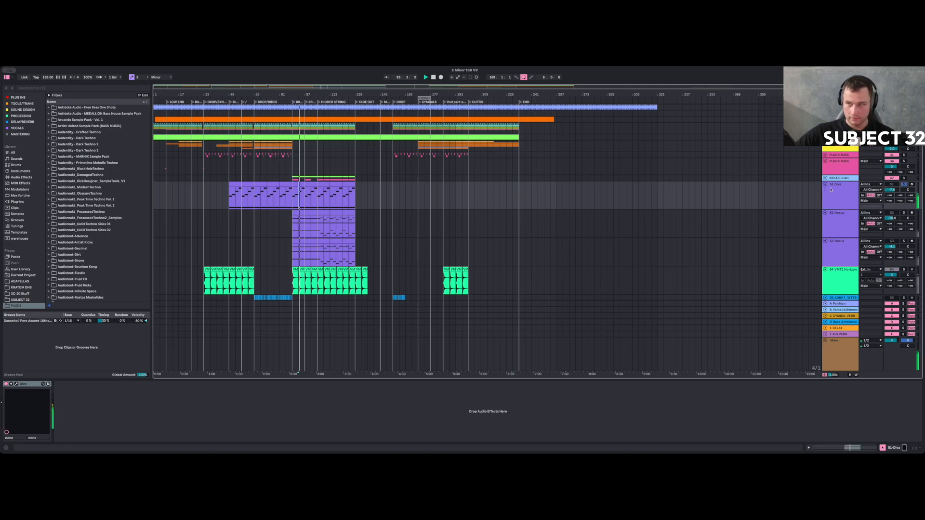
click(825, 184)
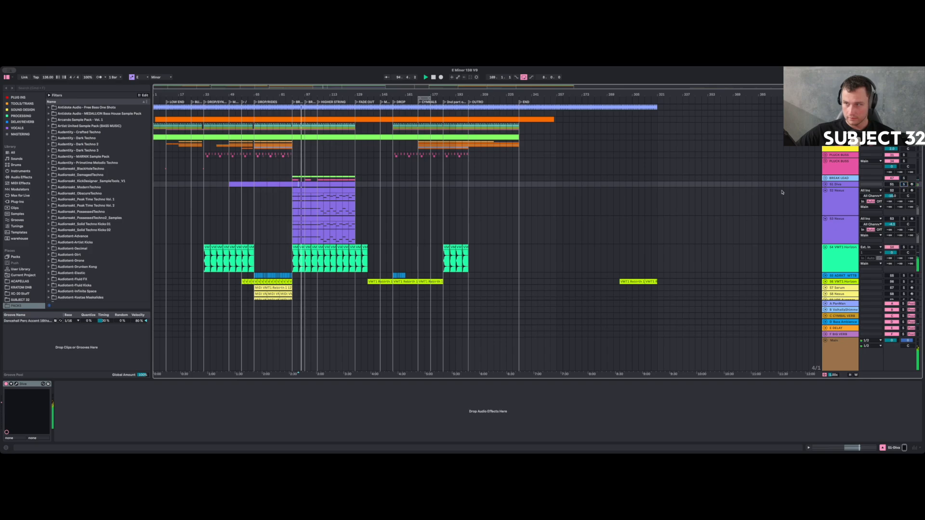
Audition the 52 Nexus and 53 Nexus tracks during playback and fold 52 Nexus.
click(891, 192)
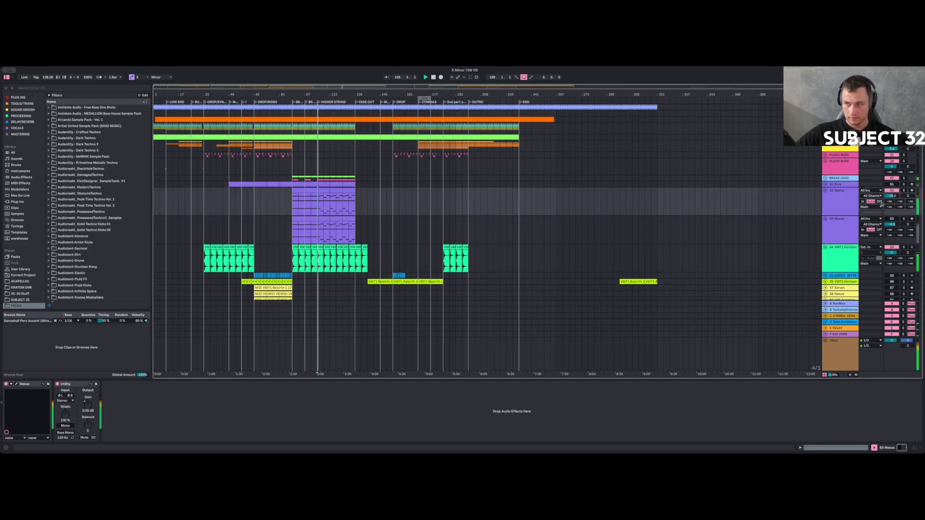
click(904, 219)
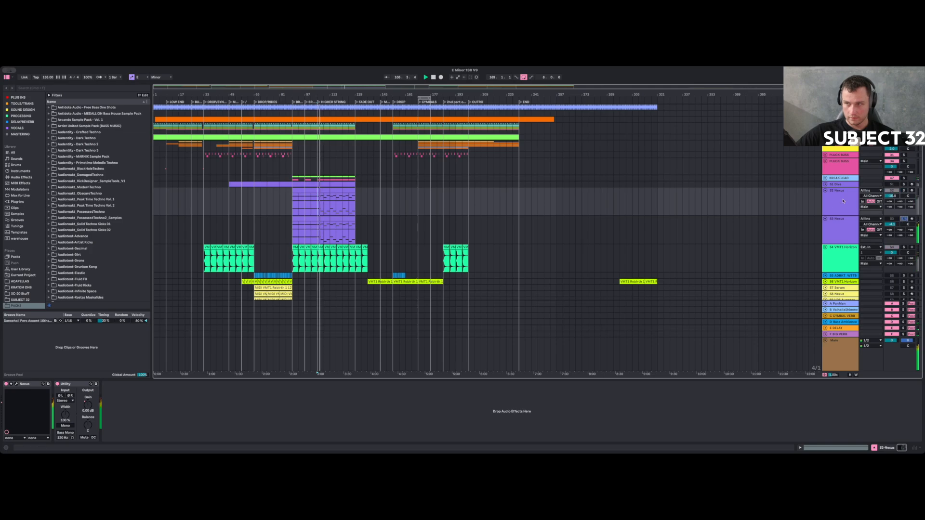
click(825, 190)
click(904, 195)
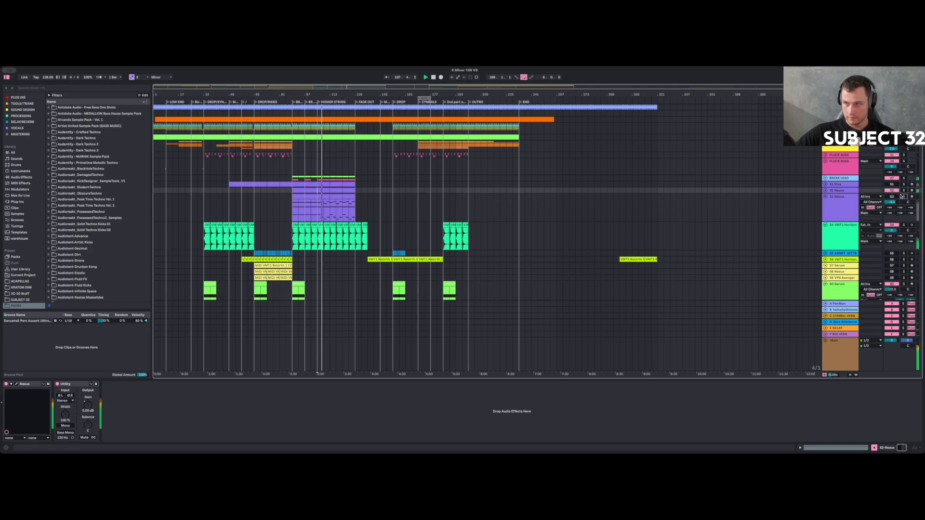
Lower the volume of the 53 Nexus track.
click(843, 200)
drag(894, 202, 895, 216)
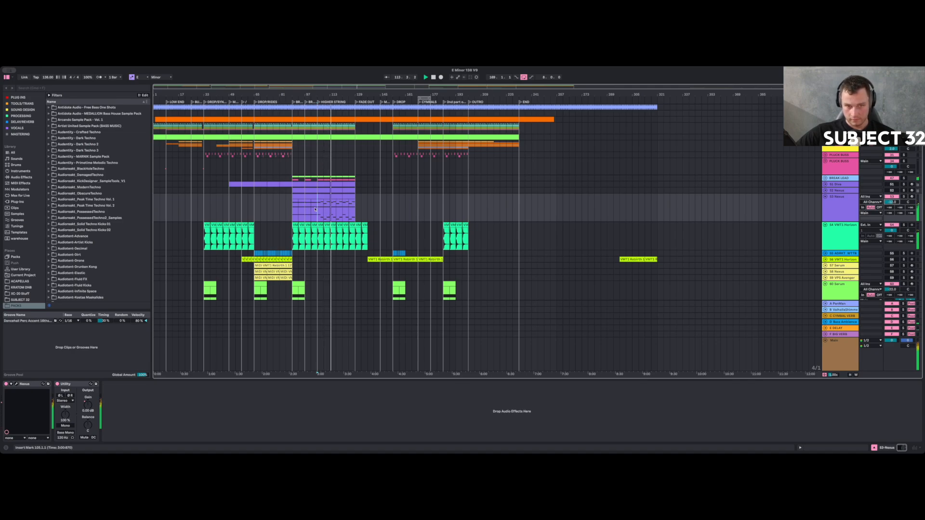
click(883, 207)
Listen to 53 Nexus in solo, together with BREAK LEAD, and in the full mix from the HIGHER STRING section.
key(space)
click(904, 197)
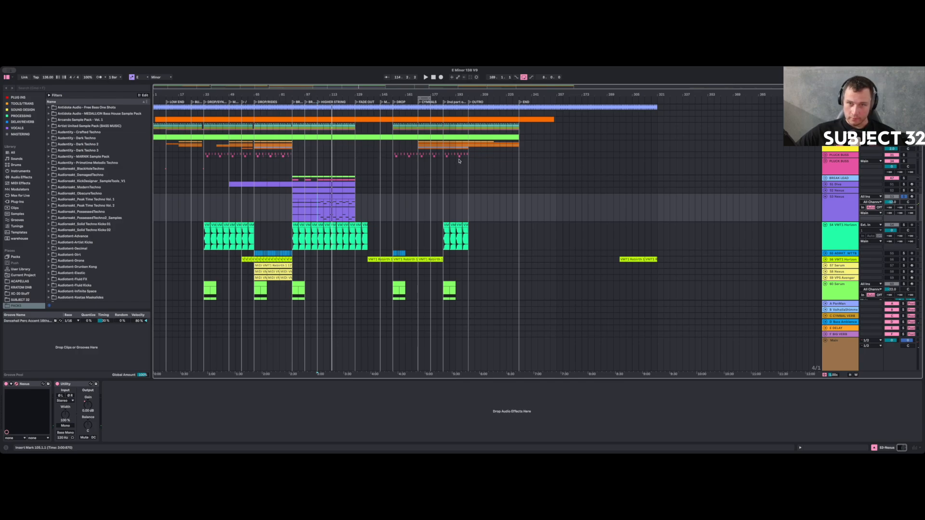
key(space)
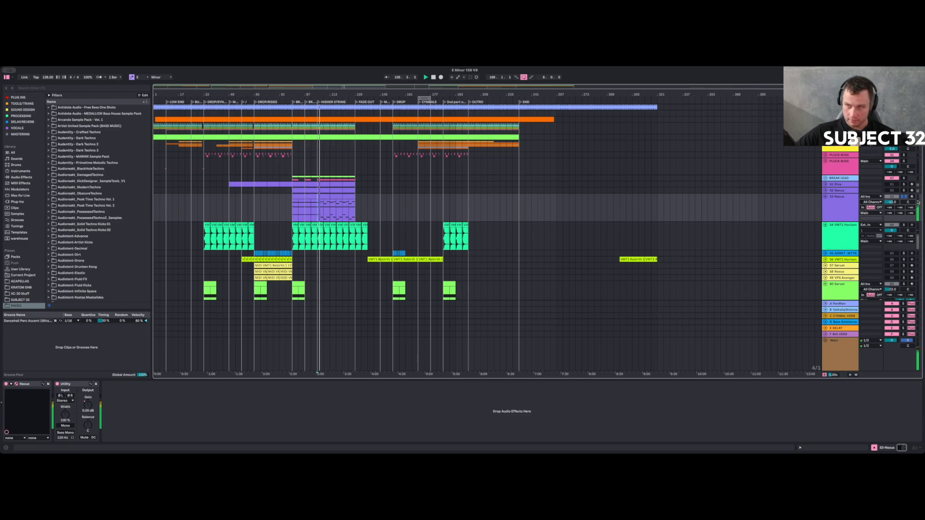
click(904, 178)
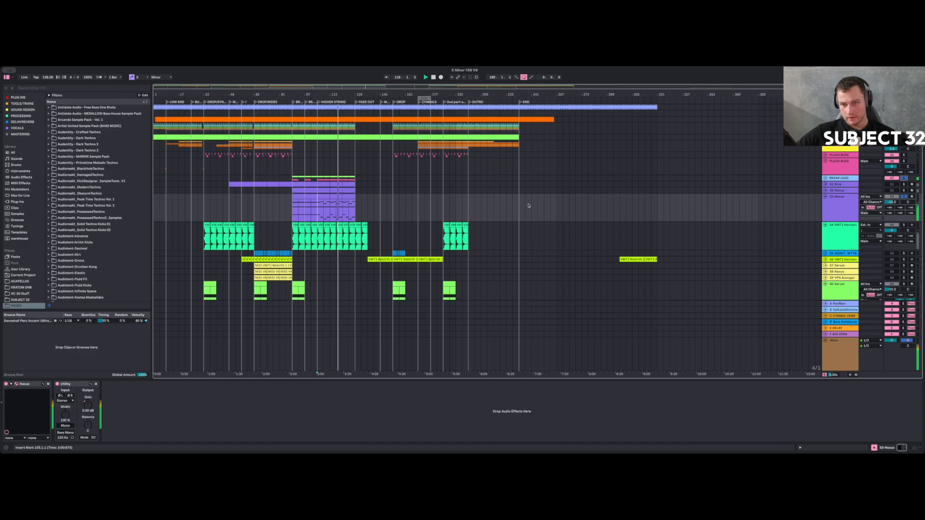
click(235, 137)
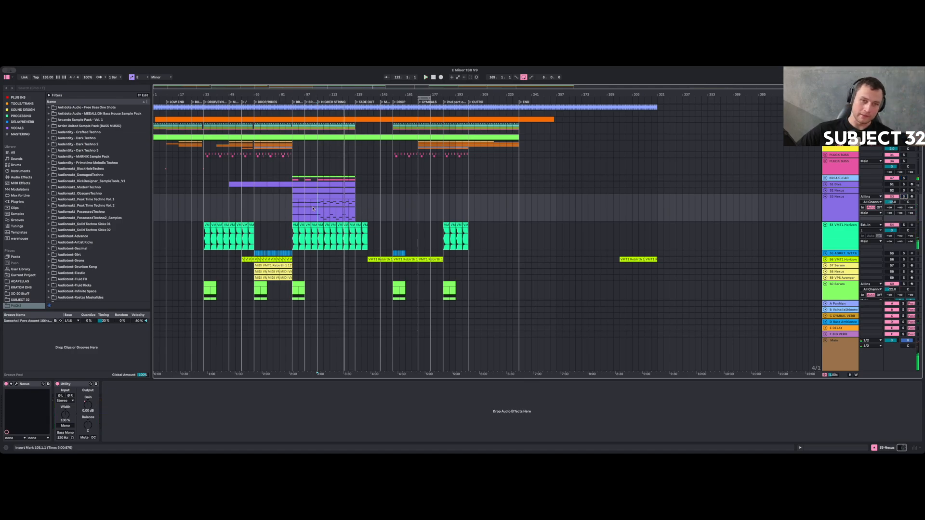
key(space)
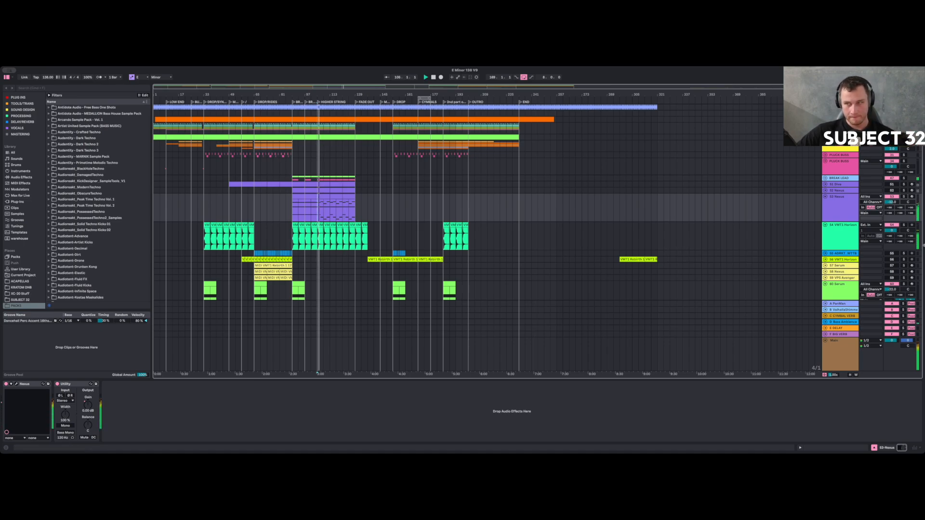
Fold the 53 Nexus track and the green 54 VMT1 track below it.
click(851, 213)
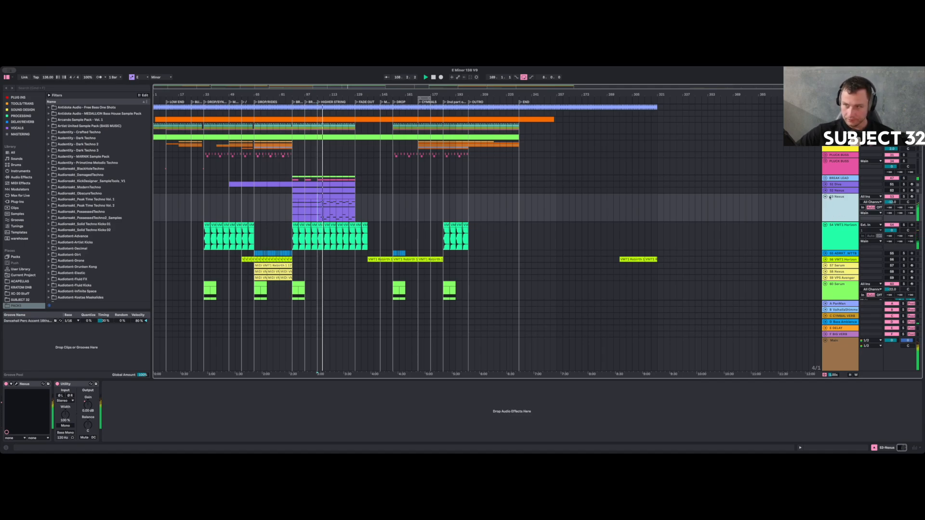
click(826, 196)
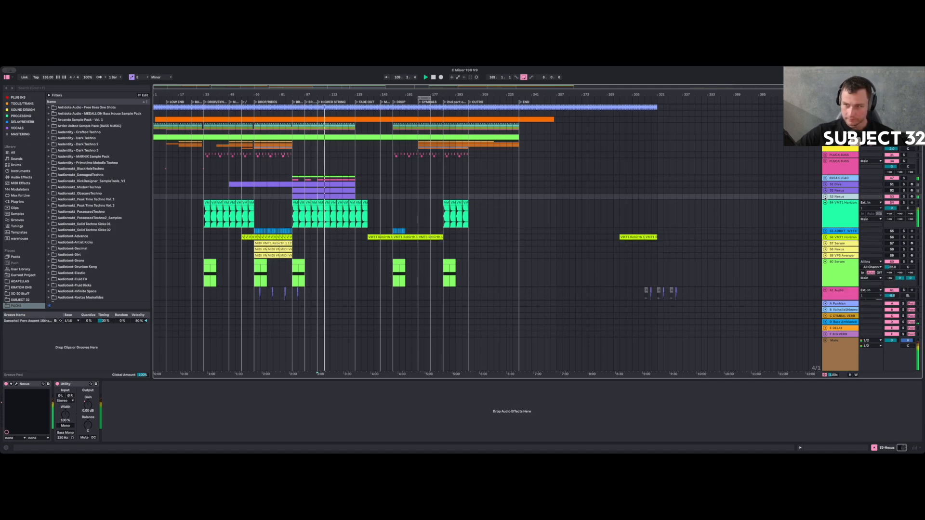
click(826, 203)
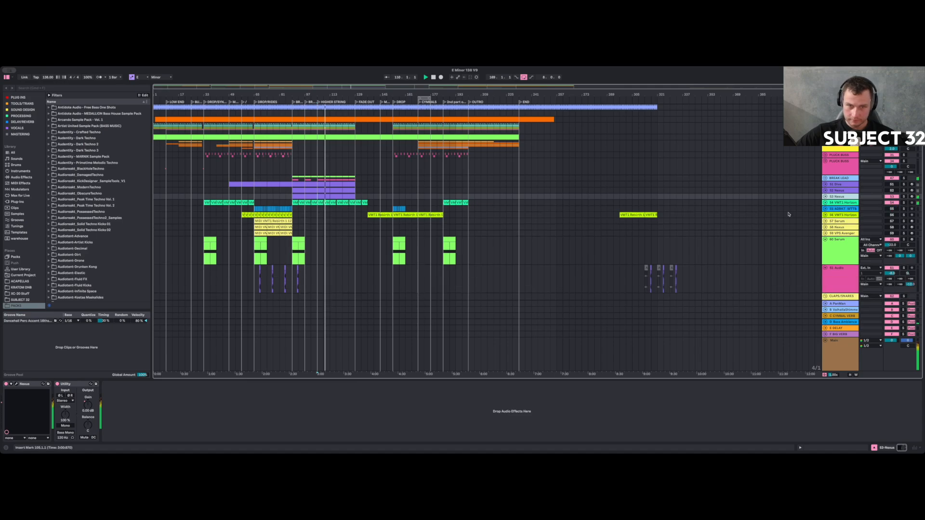
Delete tracks 55 ADMKT through 59 VPS Avenger.
click(848, 210)
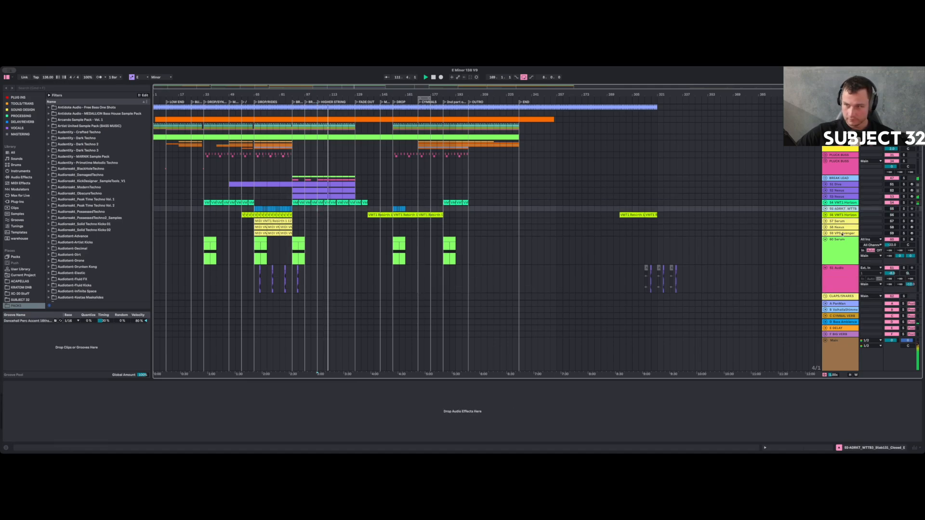
click(842, 234)
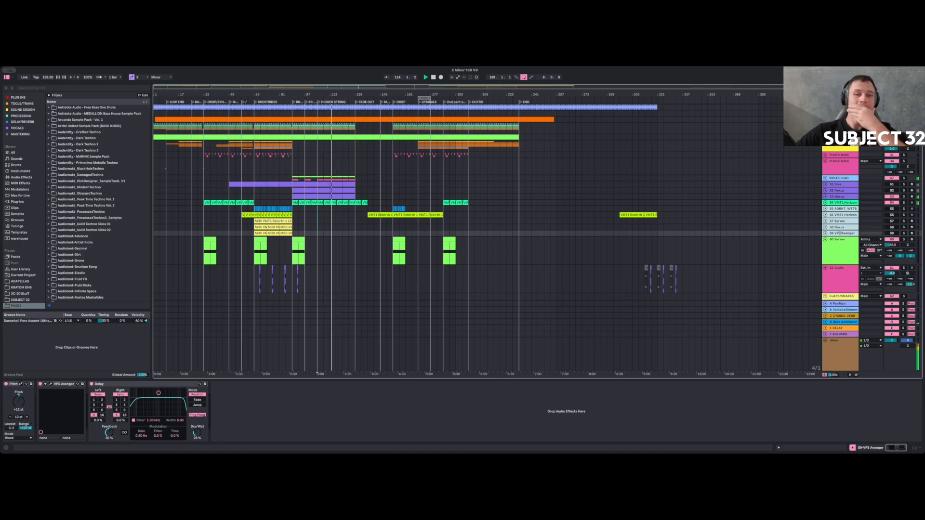
key(Delete)
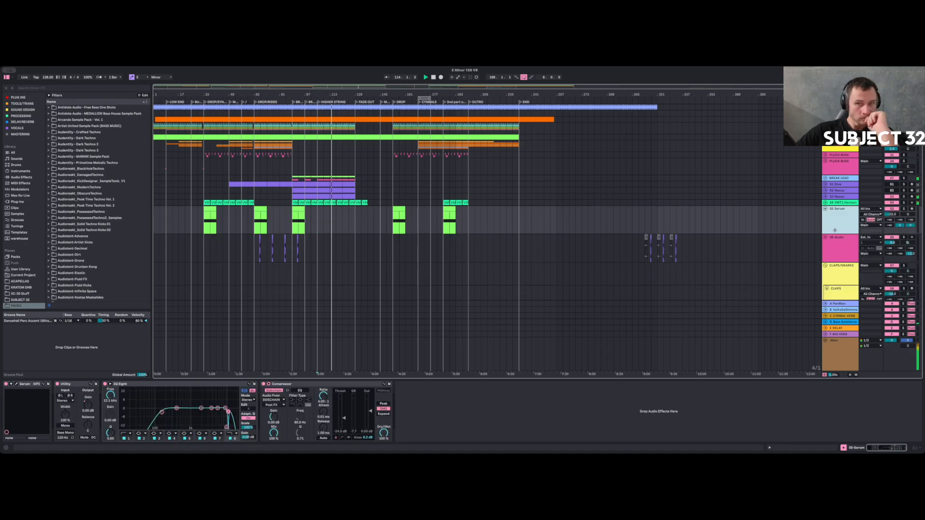
Move the pink 56 Audio track up so it sits directly below the first PLUCK BUSS group.
click(836, 251)
drag(837, 251, 844, 158)
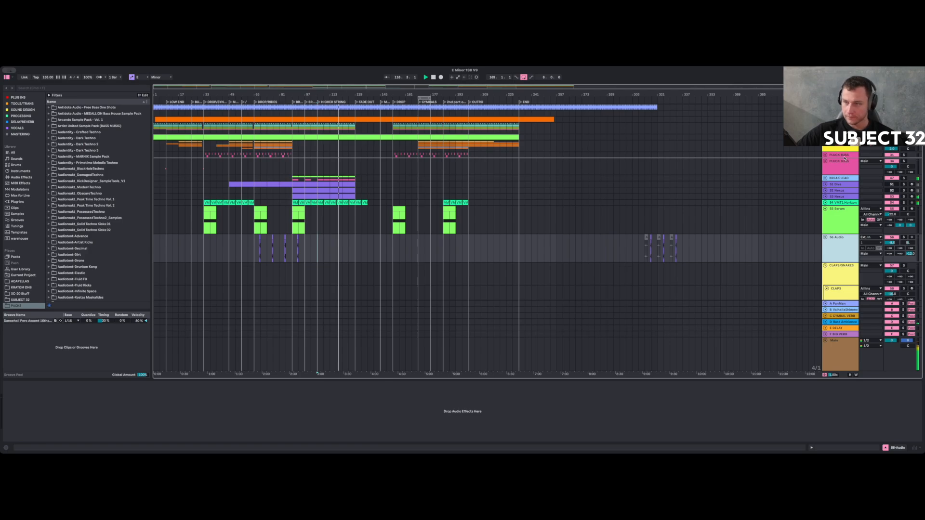
drag(844, 156, 851, 181)
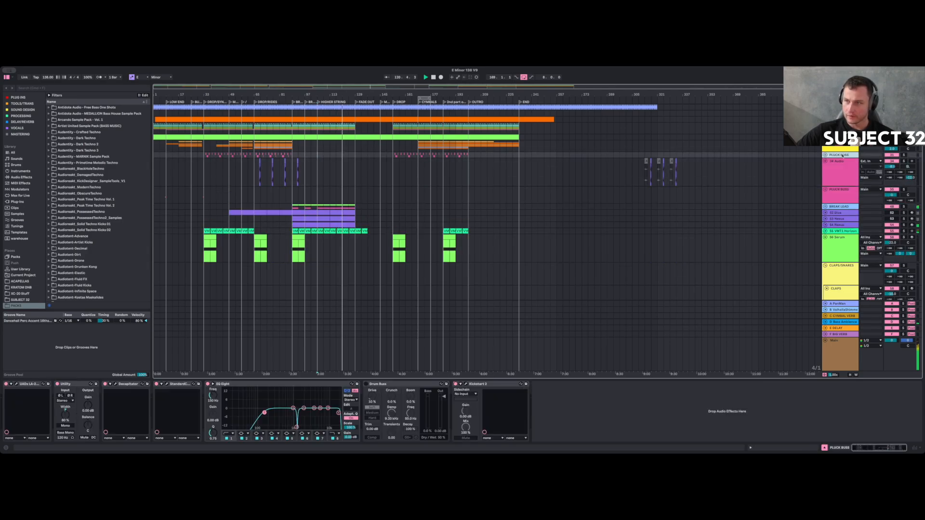
Rename the first PLUCK BUSS group as PERCS/BASS SHOTS and unfold it.
text(PERCS)
key(Return)
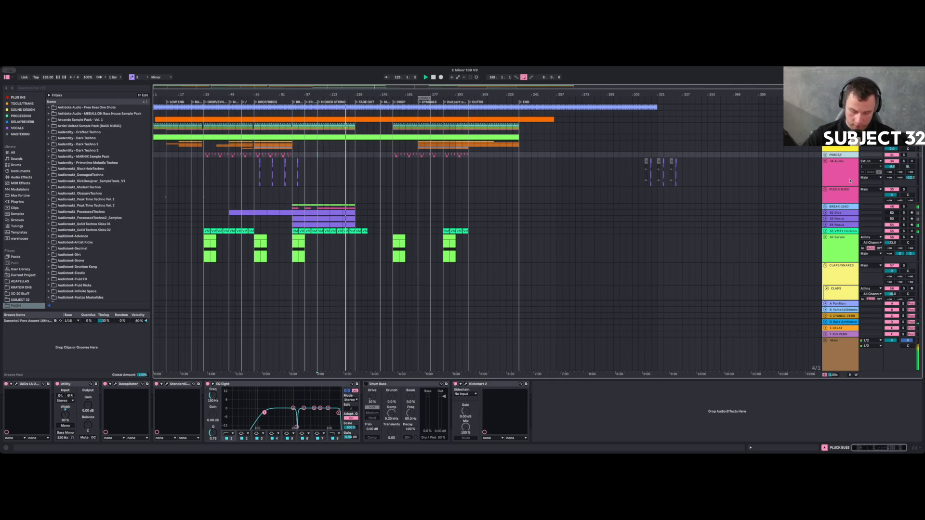
text(/BASS SHOTS)
click(826, 155)
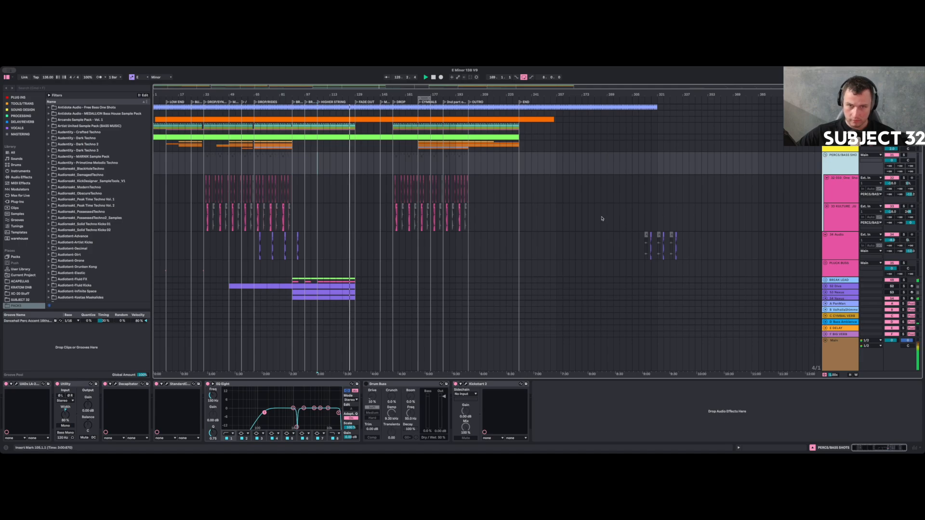
Move the stray clips of the Audio track to the CYMBALS section at bar 169 and duplicate the first 8 bars three times.
drag(608, 241, 452, 243)
click(407, 249)
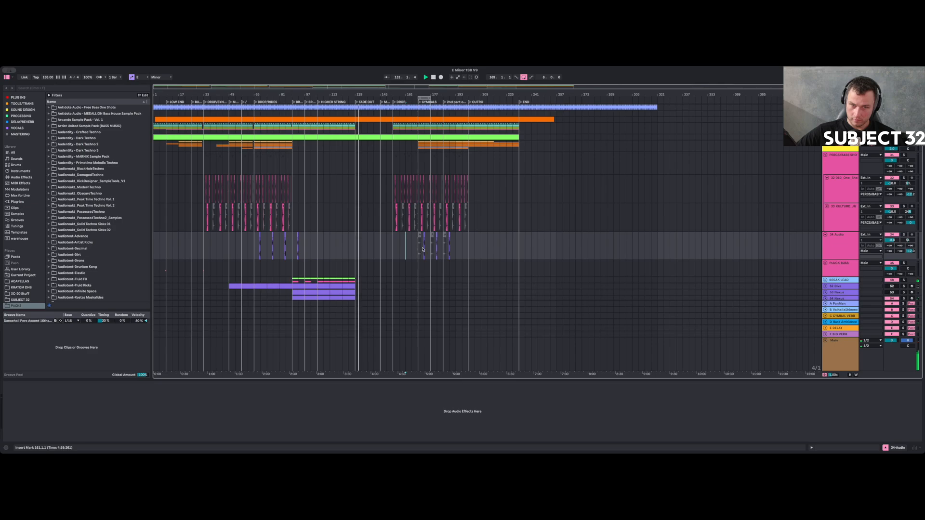
drag(418, 249, 432, 250)
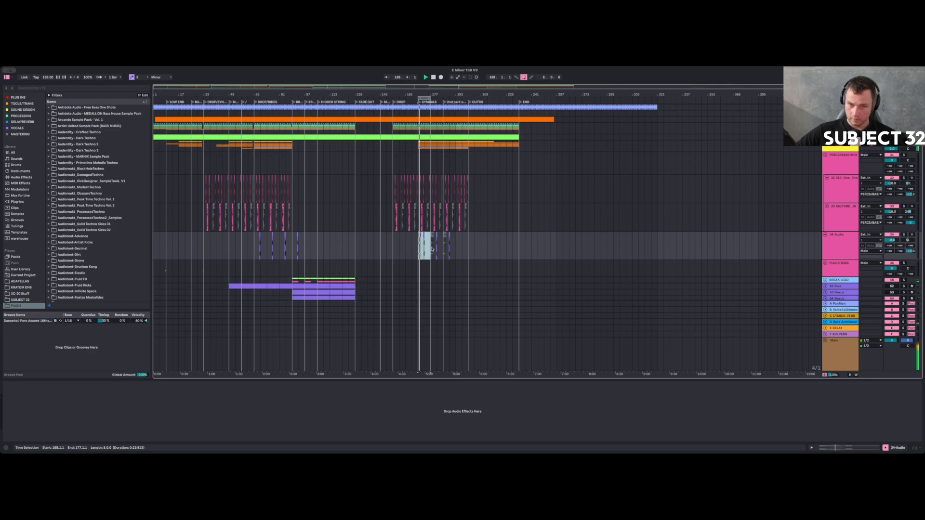
key(super+d)
key(super+d)
key(super+d)
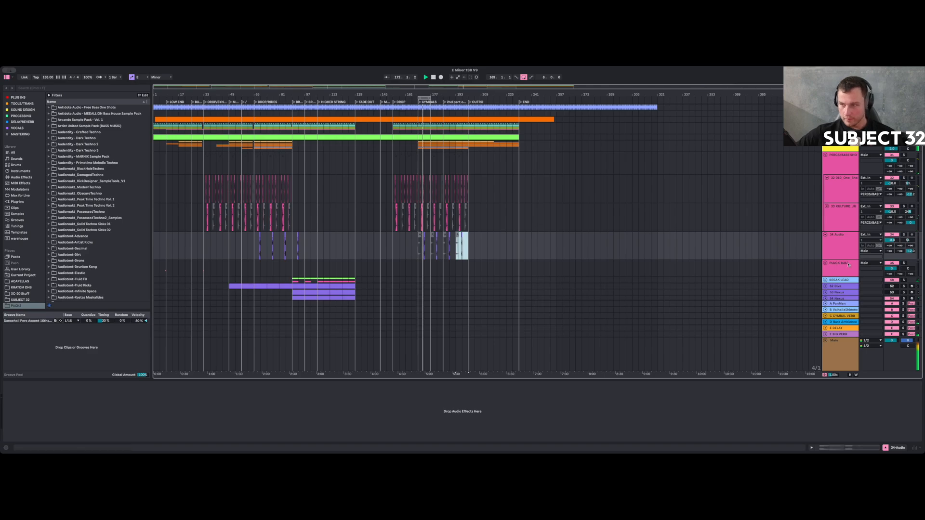
Move the Audio track into the PERCS/BASS SHOTS group.
click(838, 234)
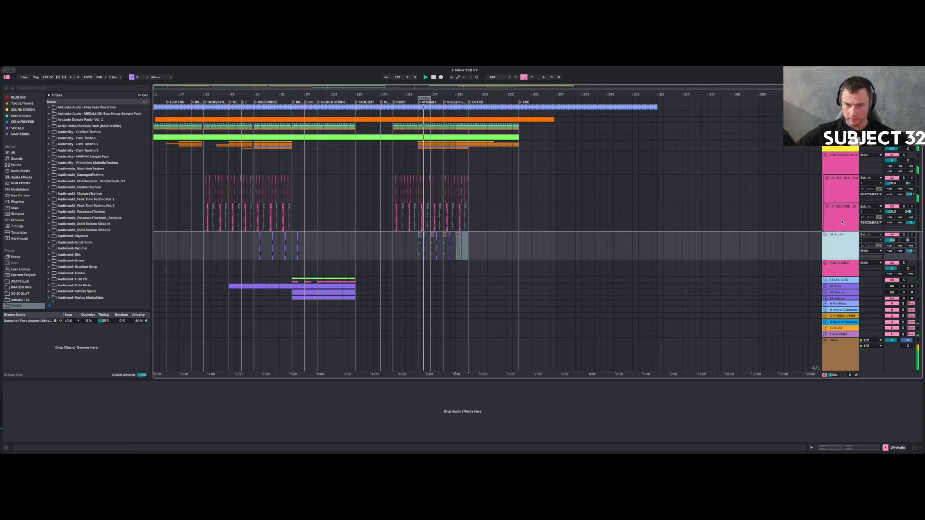
drag(842, 220, 841, 217)
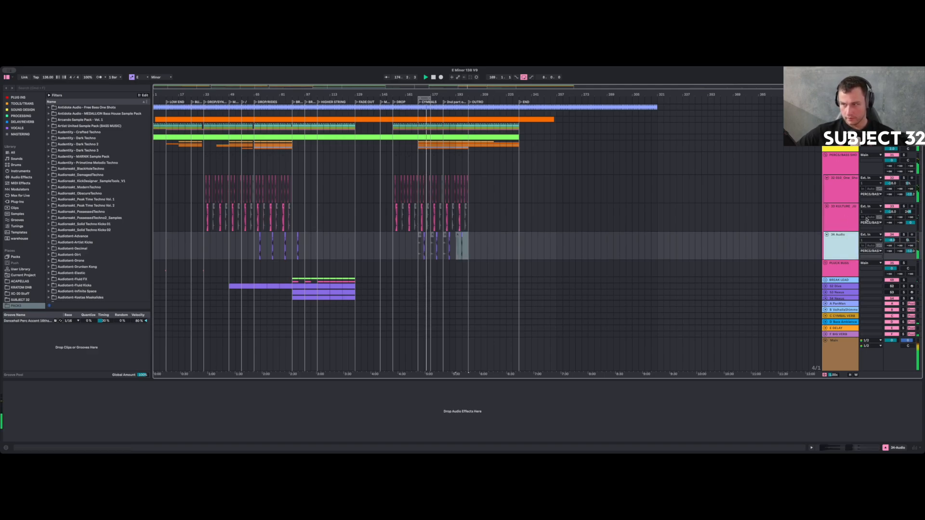
Try replacing the three grouped tracks' BIG VERB sends with one on the PERCS/BASS SHOTS group, and undo the changes.
drag(911, 172, 911, 154)
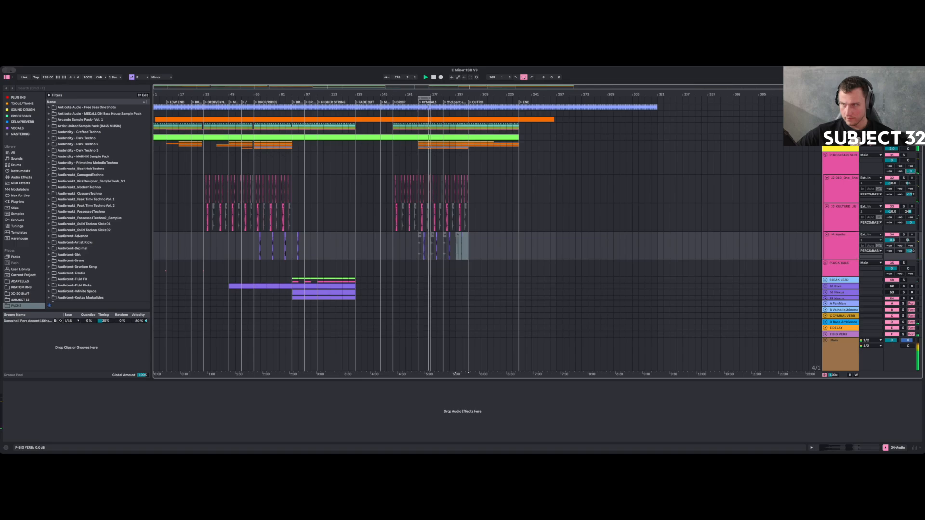
double_click(911, 195)
double_click(910, 223)
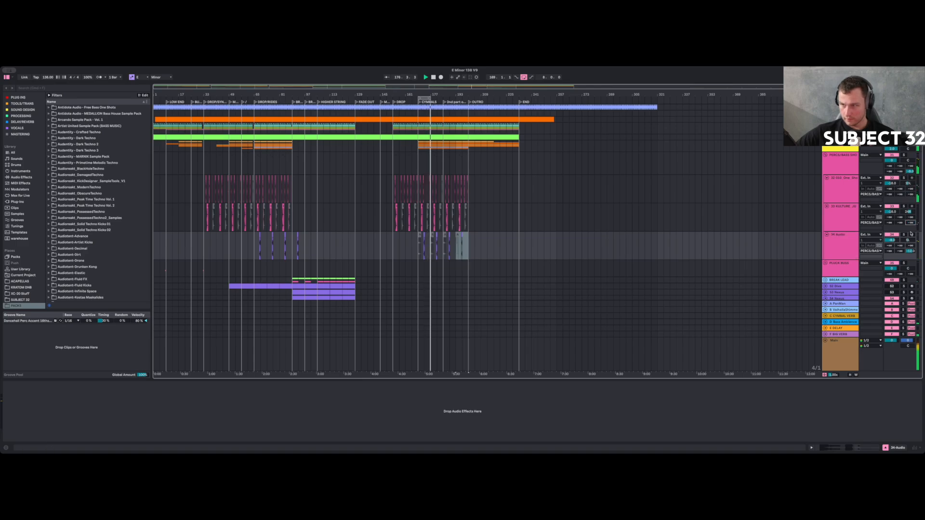
double_click(911, 251)
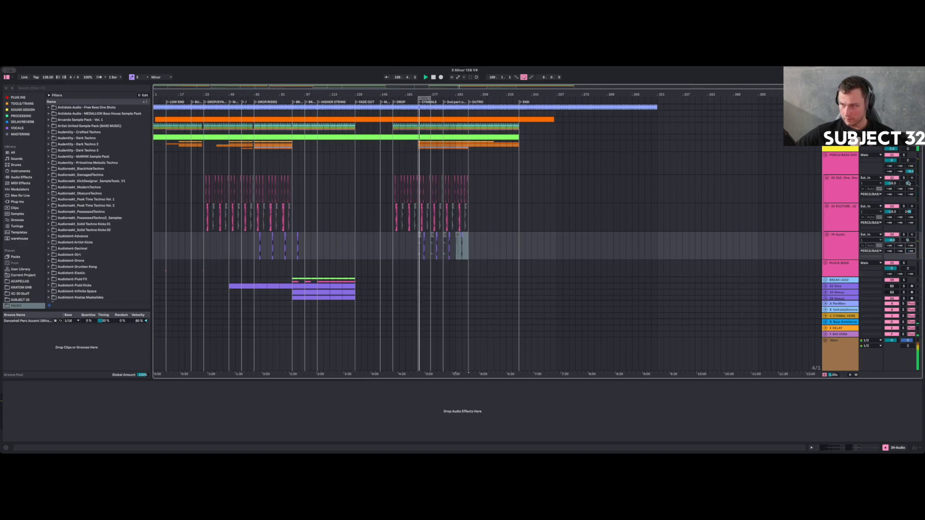
key(super+z)
key(super+z)
key(super+z)
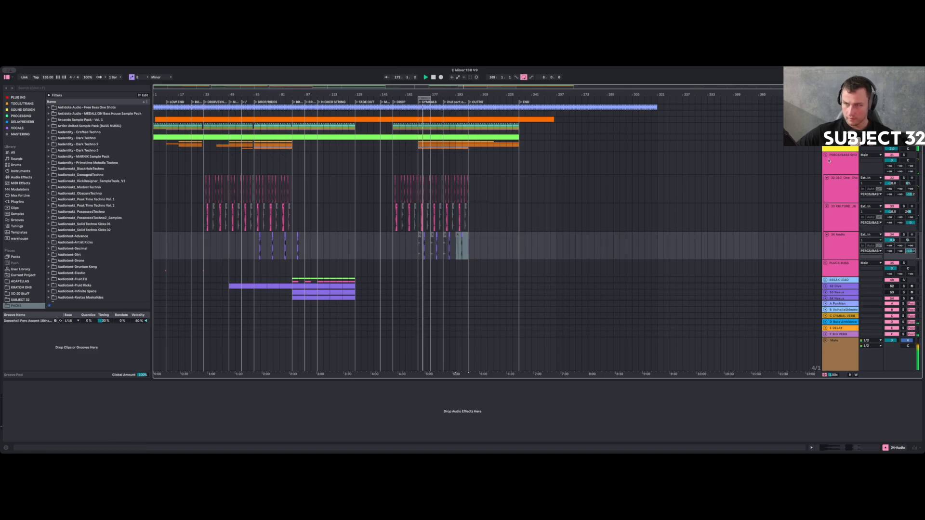
Turn off the arrangement loop.
click(830, 165)
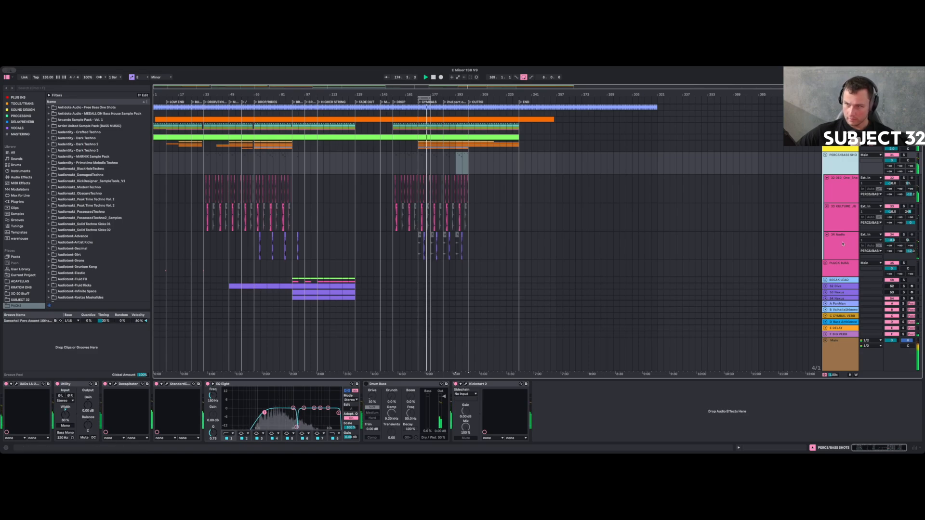
drag(457, 241, 468, 238)
scroll(468, 238, down, 3)
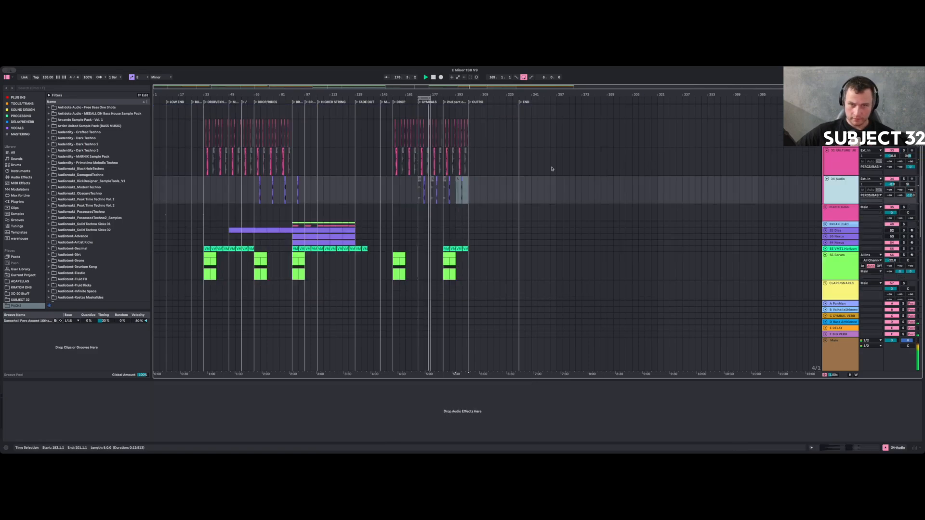
click(524, 79)
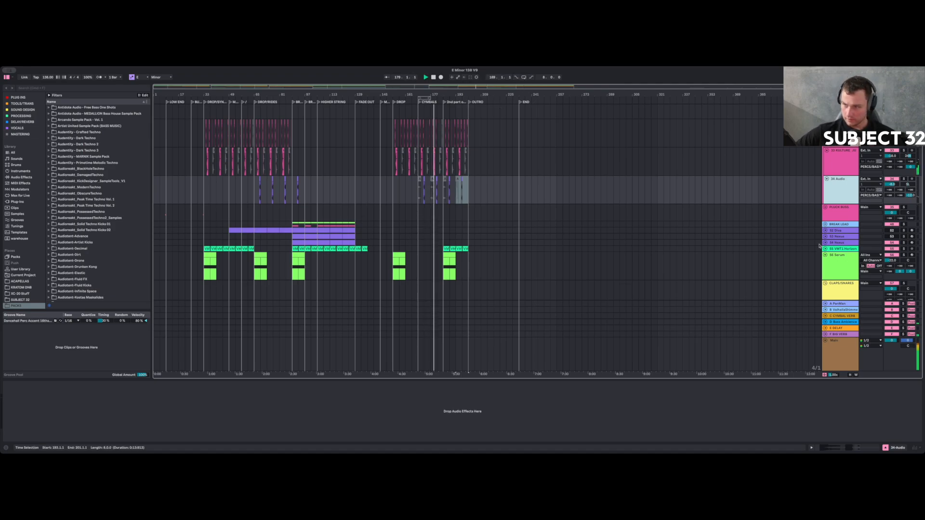
Stop playback, rename the teal VMT1 Horizon track as VIKINGS BASS, and leave it folded.
click(825, 249)
key(space)
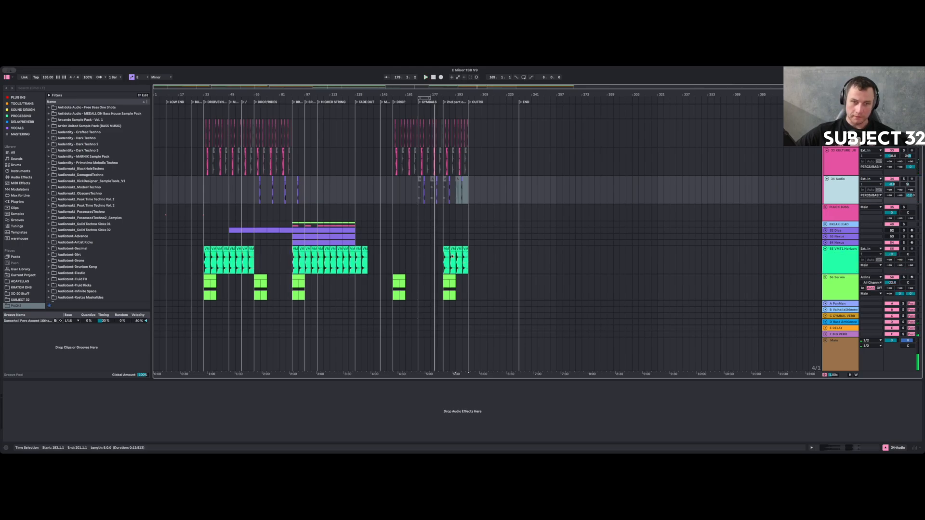
click(837, 254)
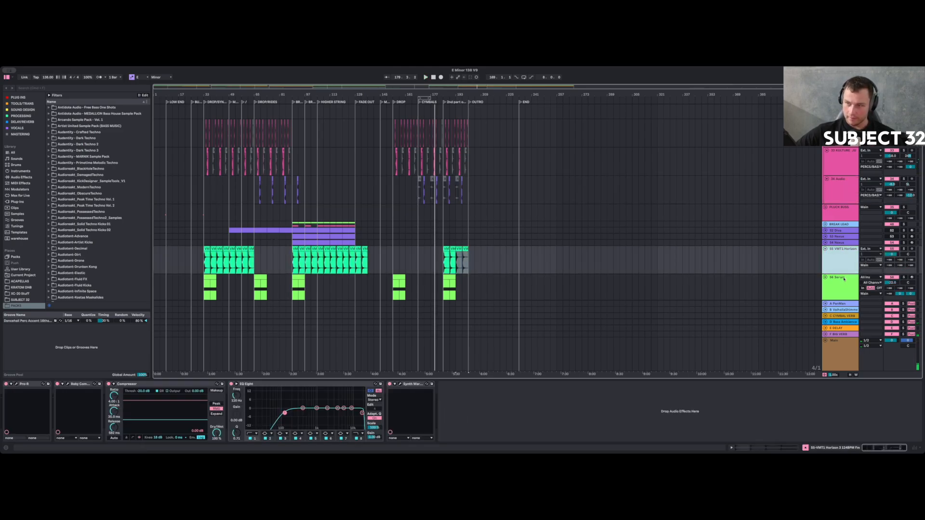
key(super+r)
text(VIKINGS BASS)
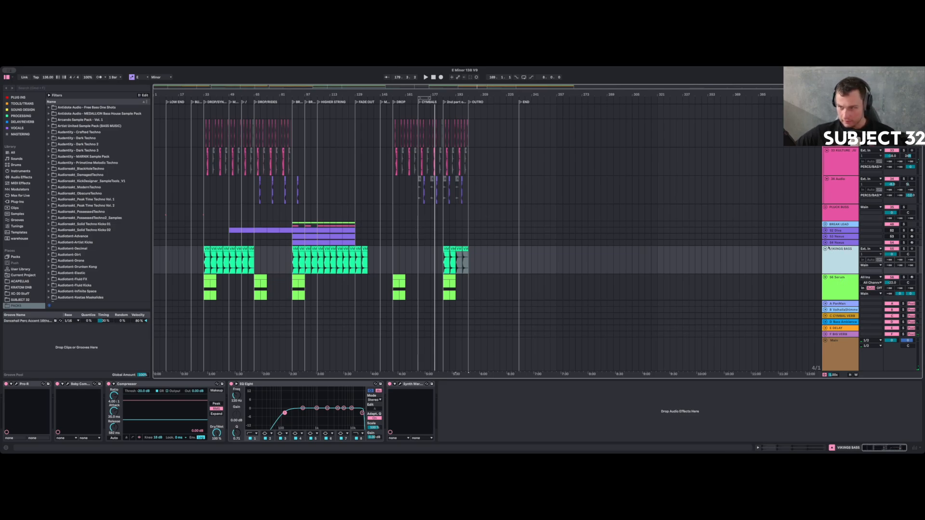
click(825, 249)
Prefix the BREAK LEAD name with OPPO.
click(839, 225)
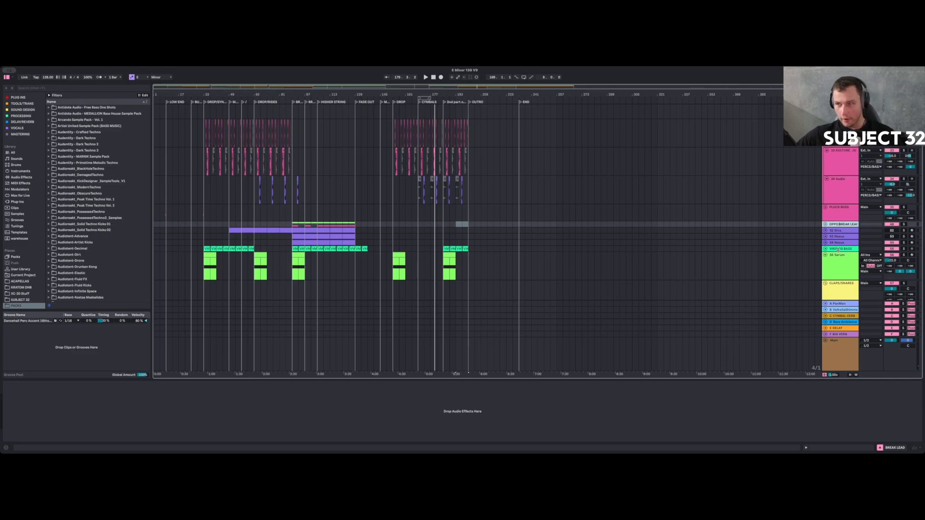
click(839, 231)
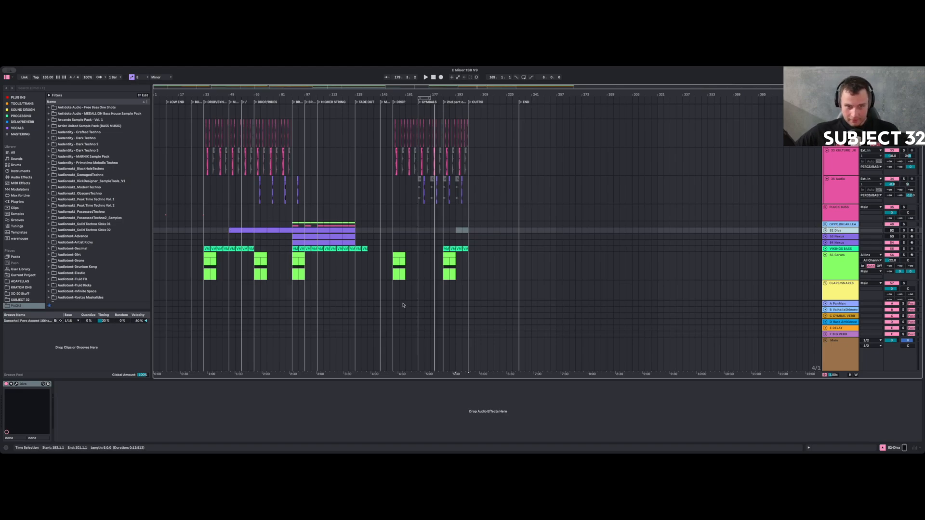
Move the PERCS group from the end of the track list to below PERCS/BASS SHOTS, and delete the empty 70 MIDI track.
scroll(479, 321, down, 5)
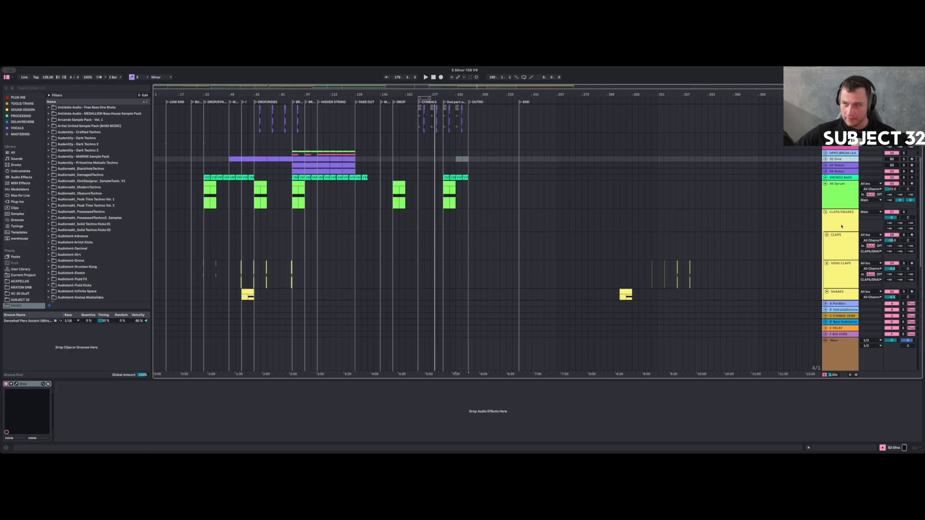
click(833, 219)
scroll(792, 227, down, 3)
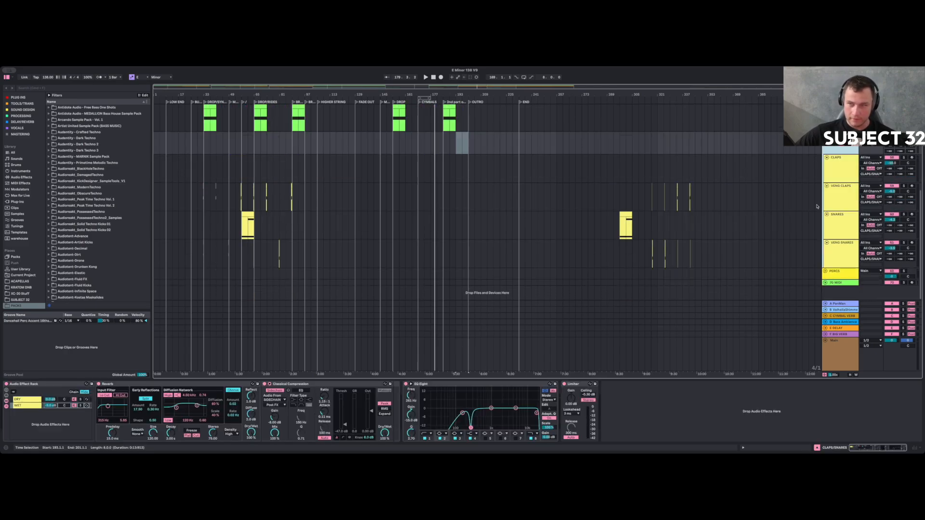
click(829, 275)
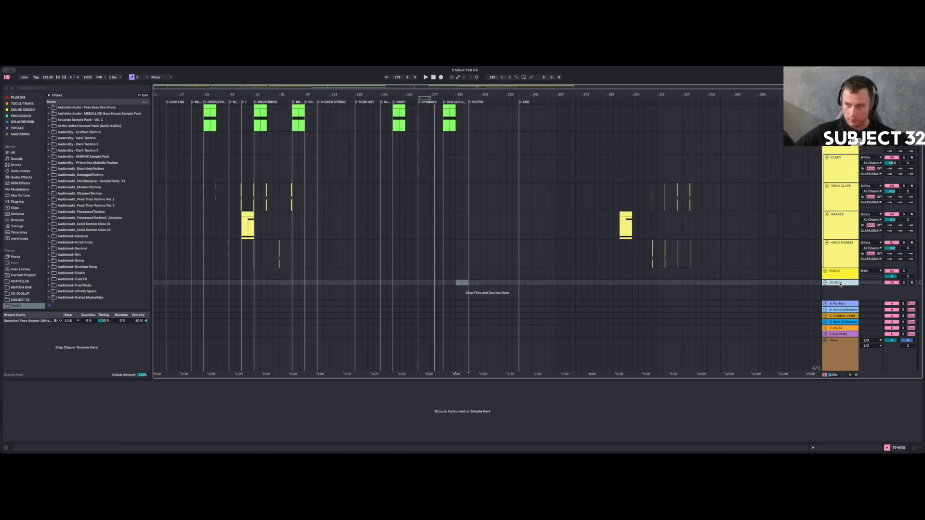
scroll(800, 176, up, 5)
scroll(800, 175, up, 3)
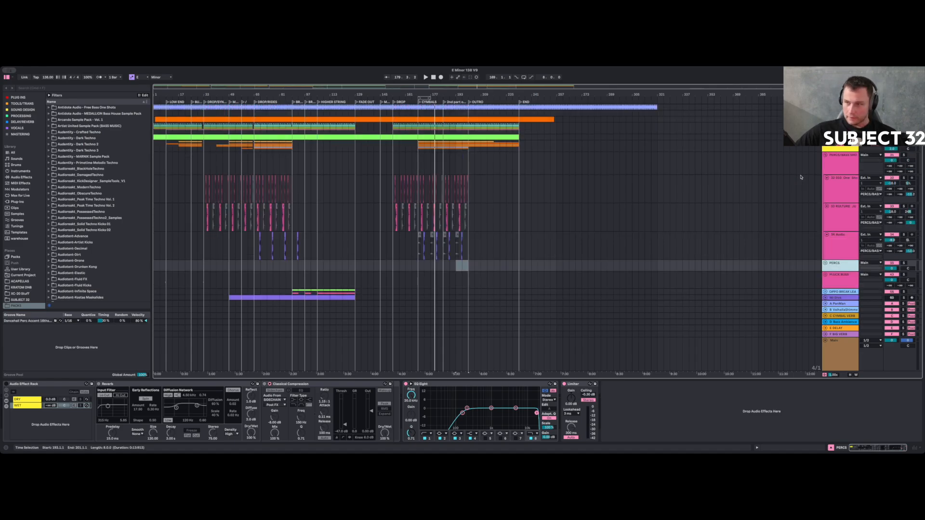
Fold the PERCS/BASS SHOTS and CLAPS/SNARES groups and the green Serum track.
click(825, 156)
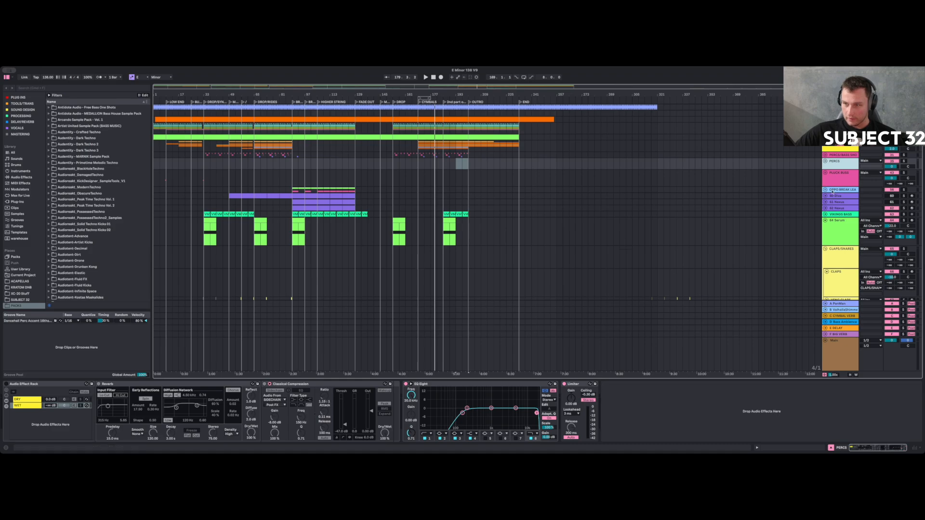
click(825, 250)
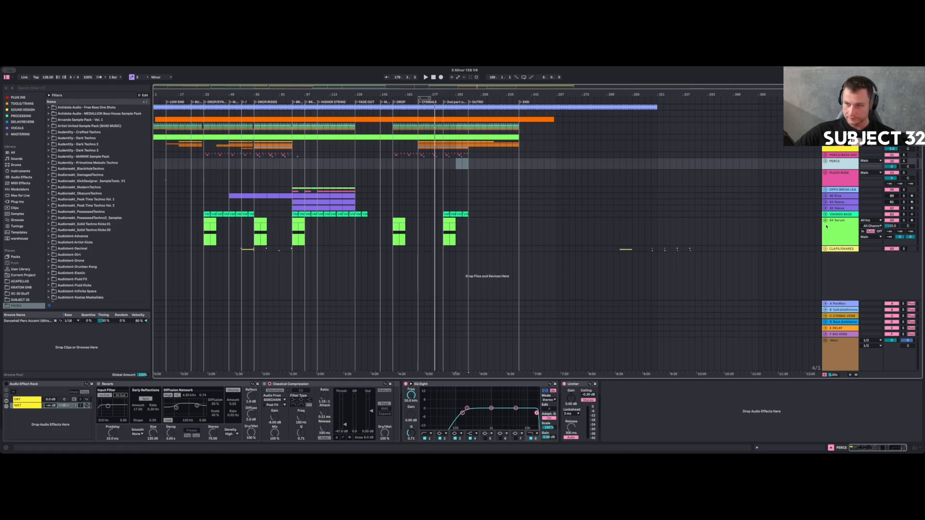
click(825, 220)
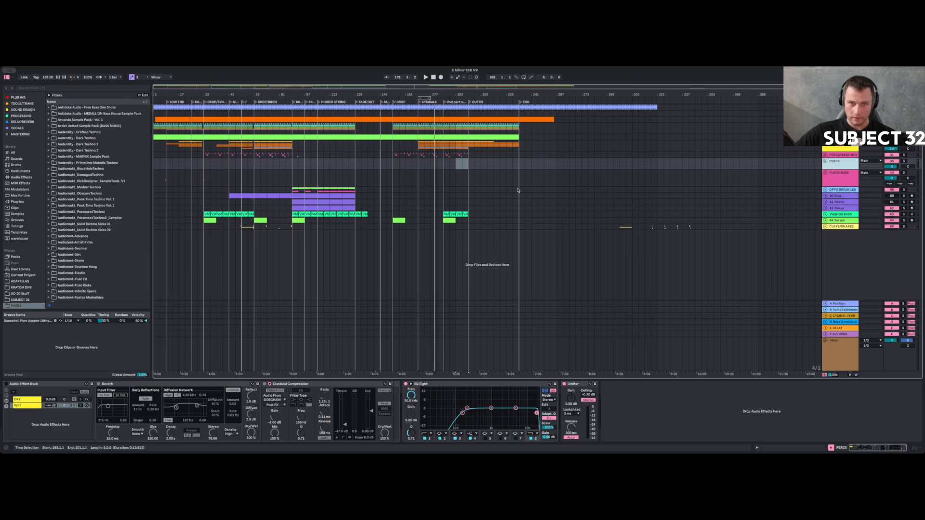
Insert a new MIDI track below the CLAPS/SNARES track.
click(376, 153)
scroll(386, 243, up, 3)
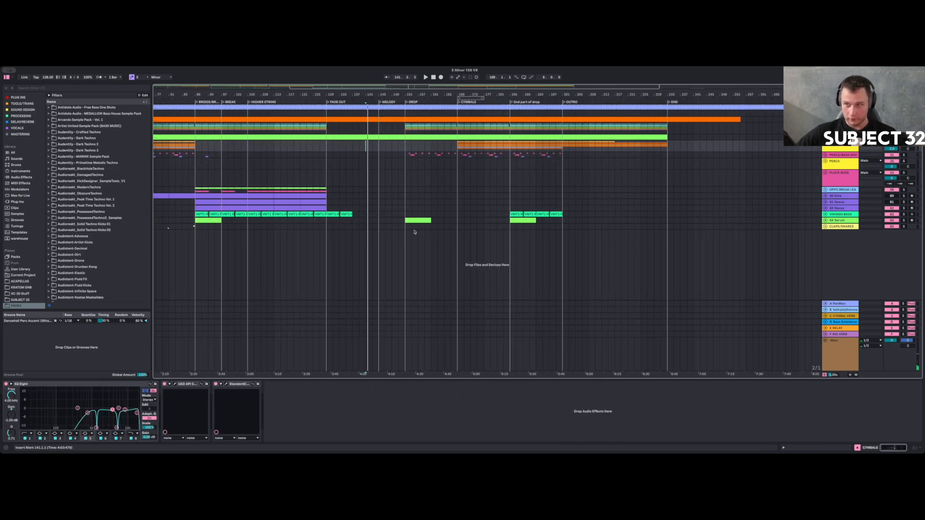
click(842, 226)
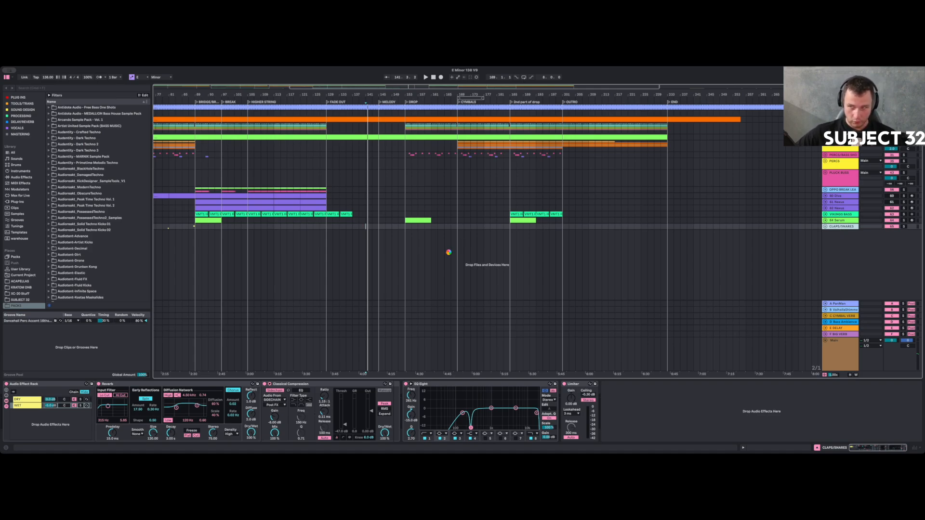
key(super+shift+t)
In the SUBJECT 32 folder, open the Audio Loops of Audioreakt_Ableton Wavetable TechnoBank 4 within the Ableton Wavetable Presets.
scroll(20, 275, down, 3)
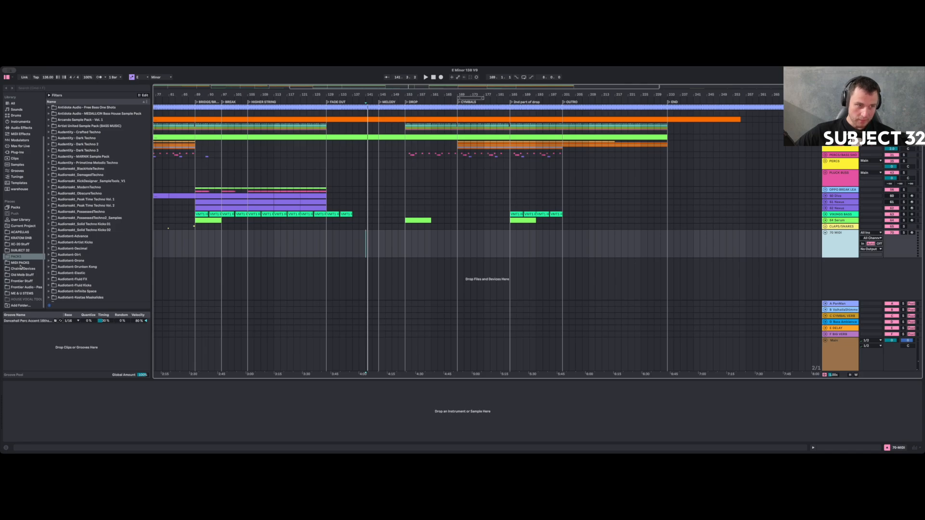
click(17, 251)
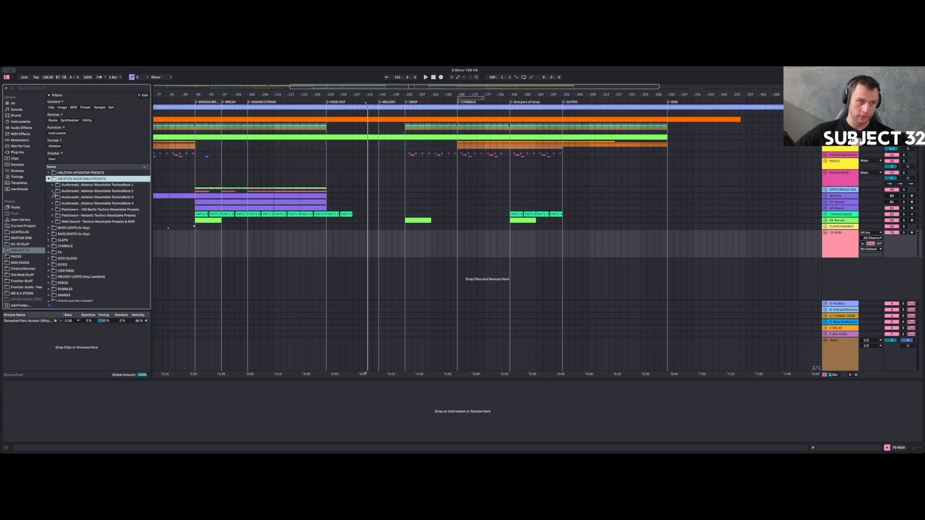
click(52, 204)
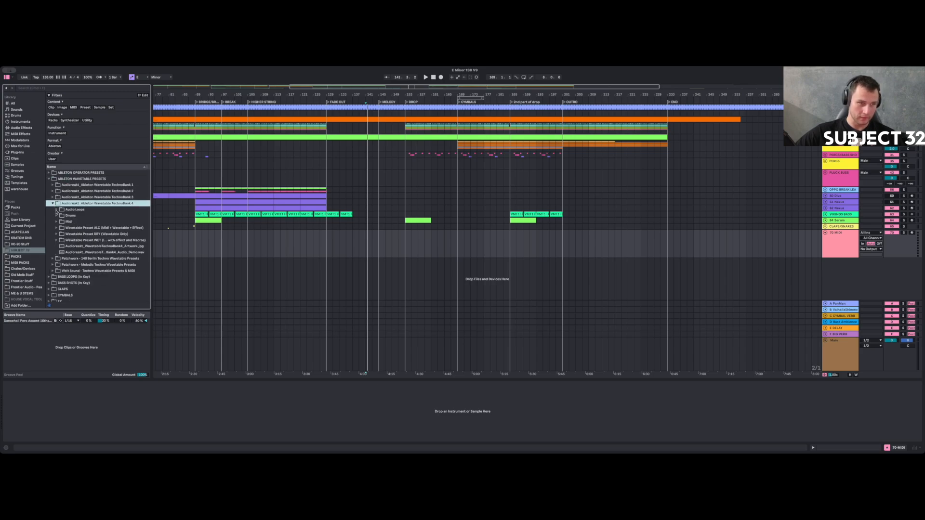
click(56, 210)
scroll(100, 256, down, 5)
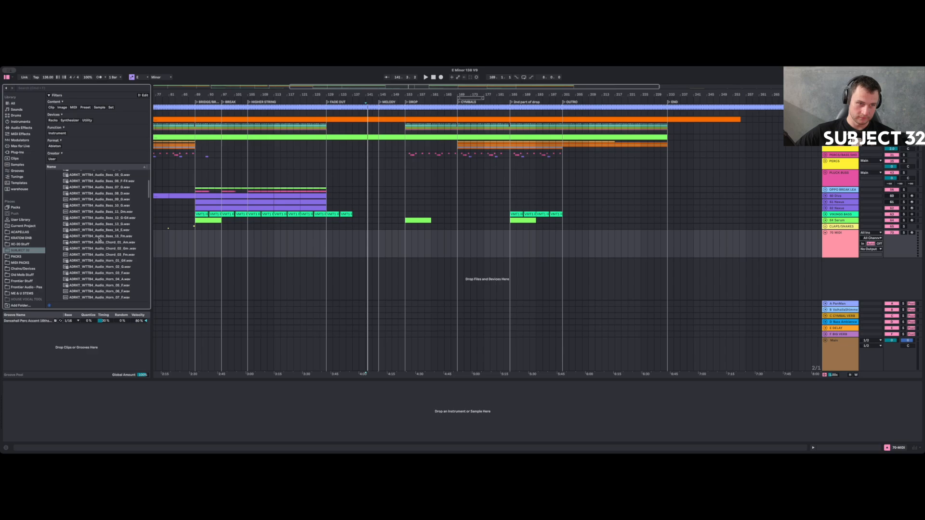
Add ADRKT_WTTB4_Audio_Bass_14_E.wav to the new track, spanning from the BREAK marker to the FADE OUT marker, and solo the track.
click(104, 230)
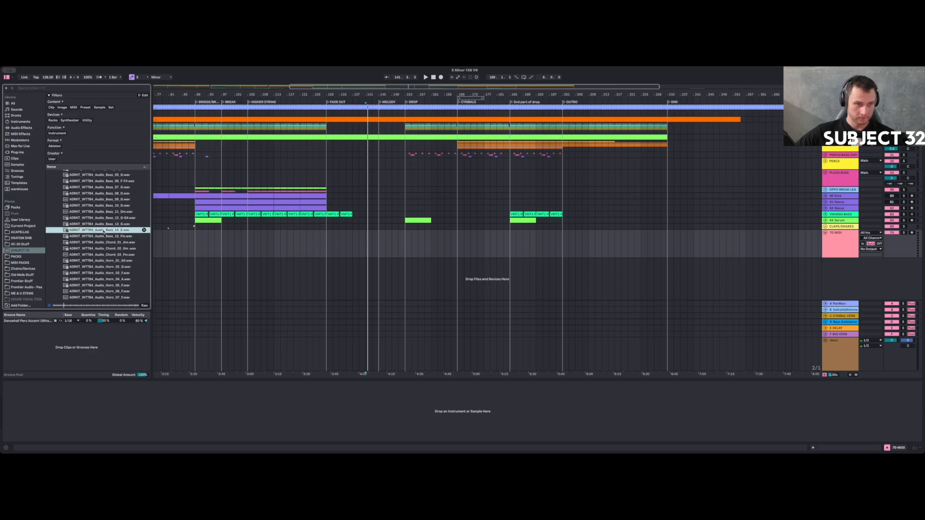
drag(102, 231, 197, 249)
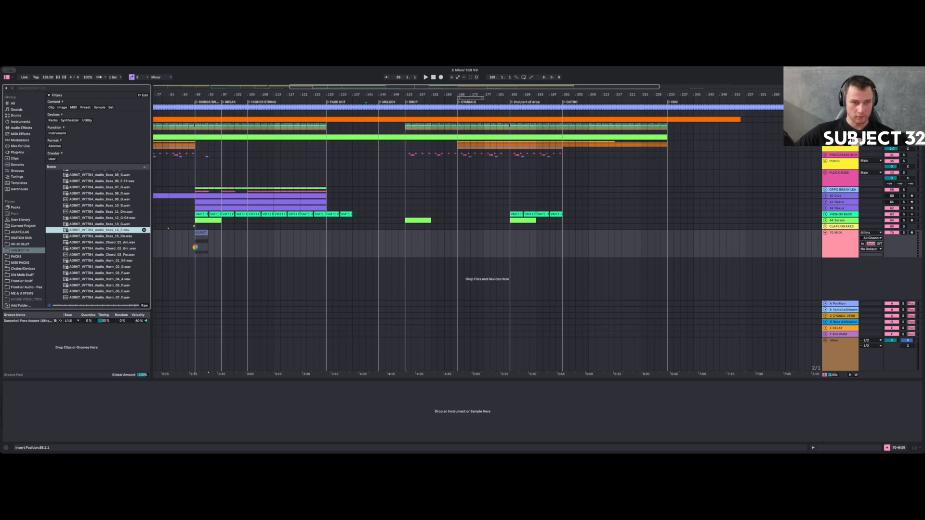
key(space)
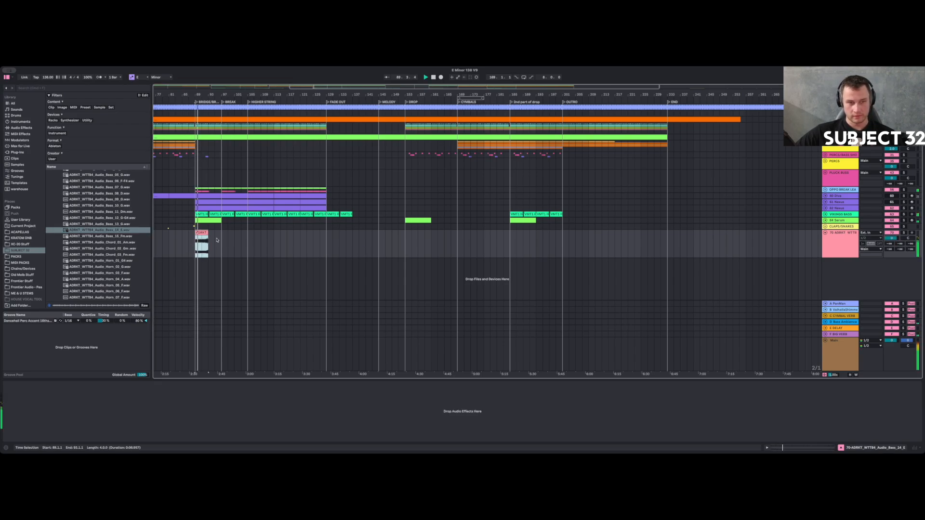
drag(203, 233, 327, 233)
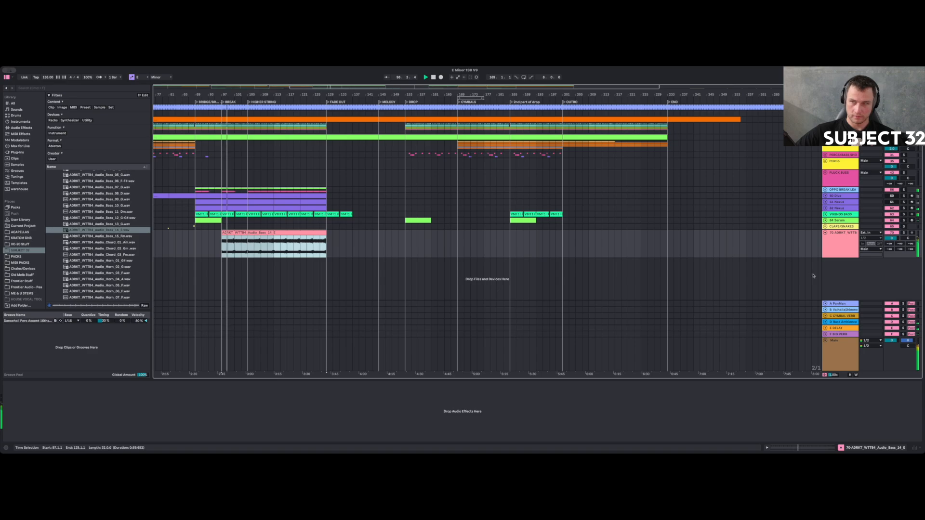
click(892, 233)
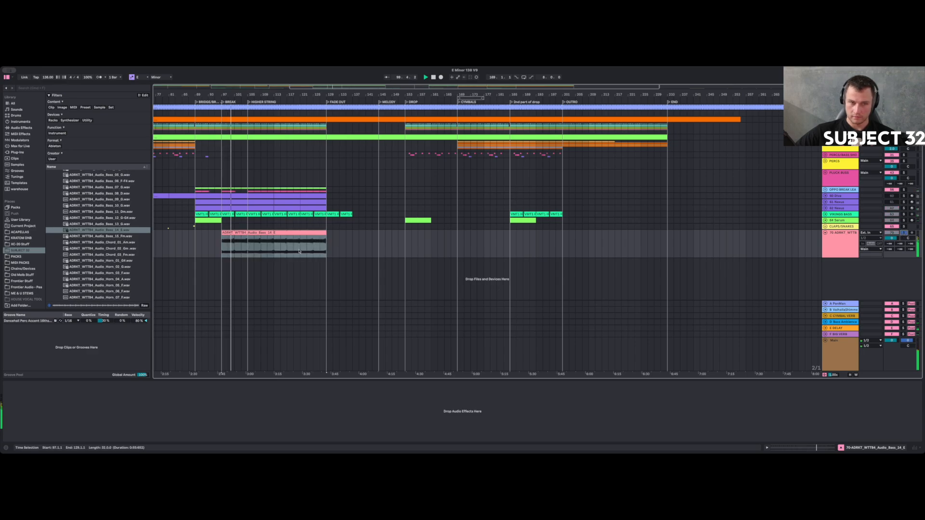
Toggle warping off and on for the bass loop clip, play it, and set its BPM to 138.
click(248, 233)
key(shift+Tab)
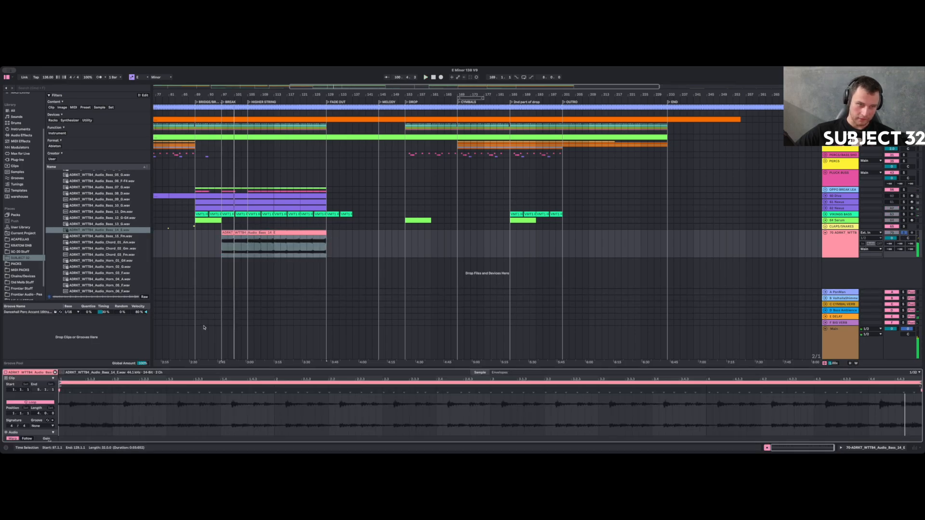
click(13, 439)
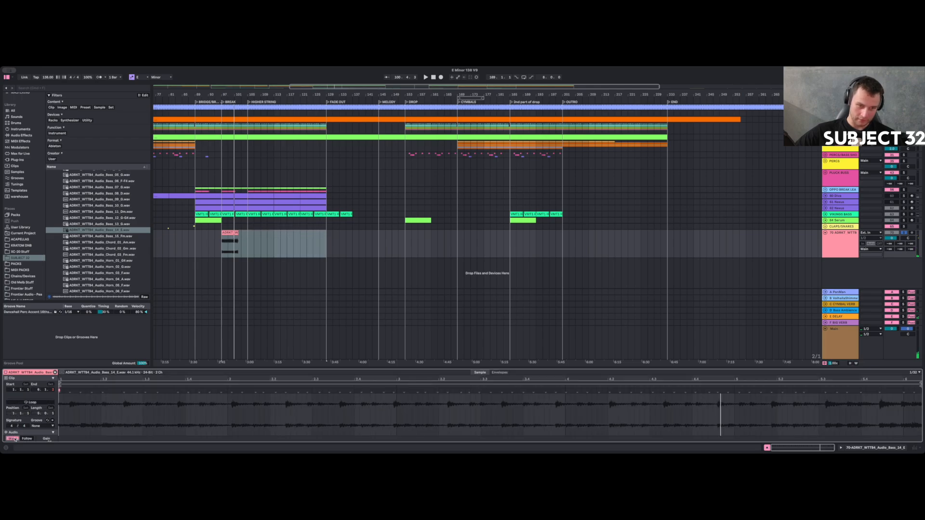
key(space)
scroll(20, 425, down, 3)
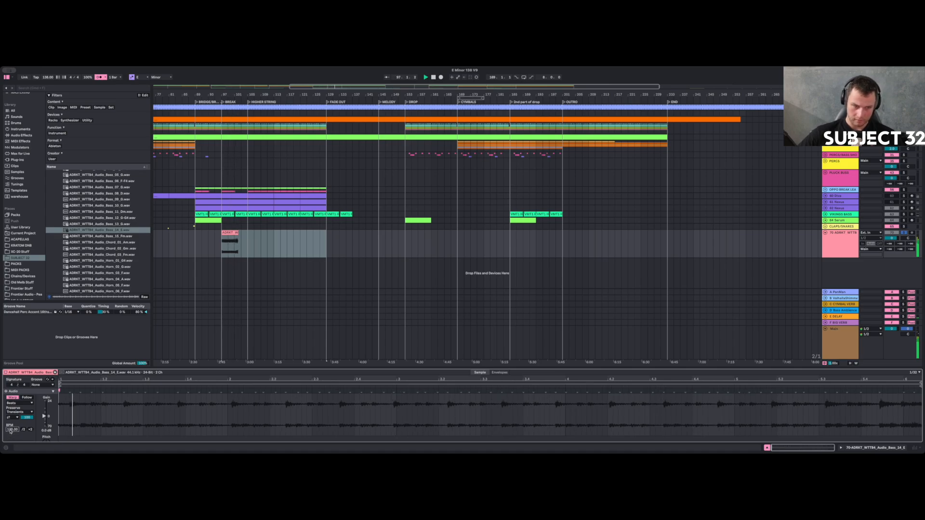
text(140)
key(Return)
text(138)
key(Return)
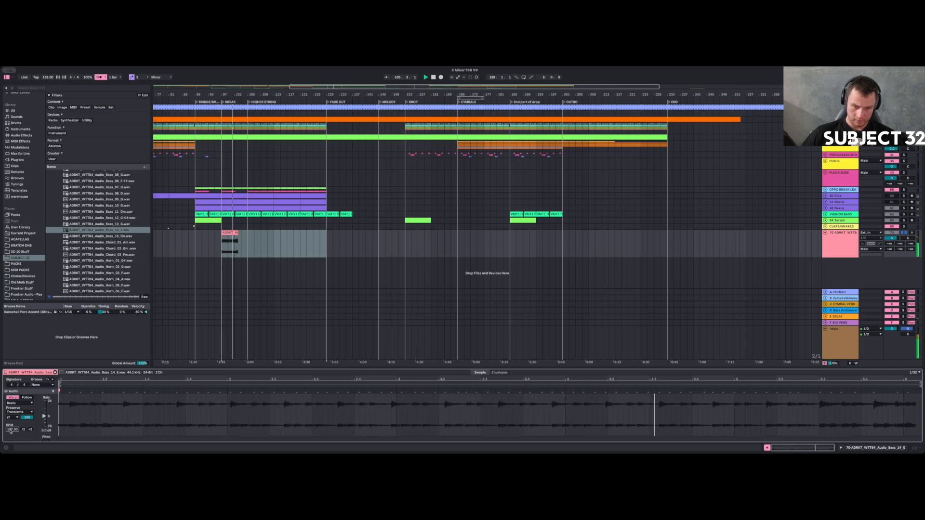
Shorten the bass loop clip to four bars, ending at bar 101, and play it with the arrangement.
drag(238, 233, 234, 233)
key(space)
key(space)
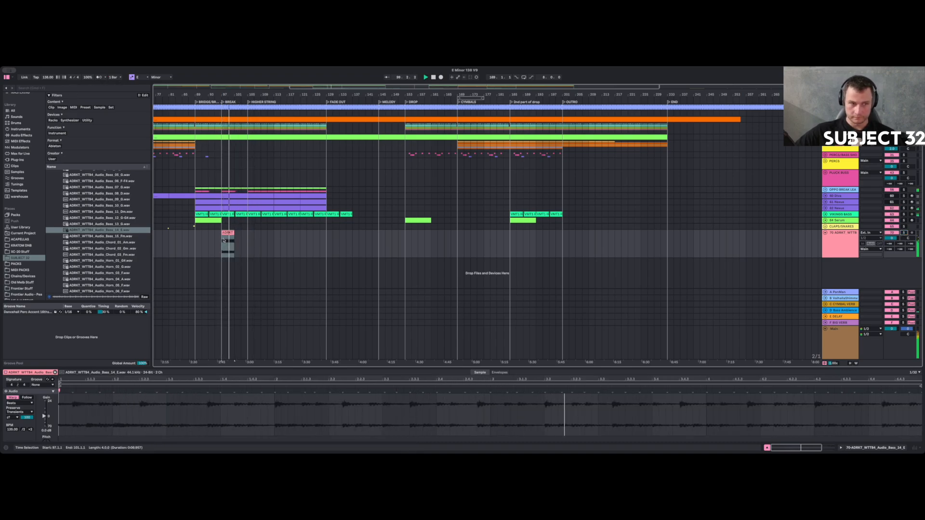
Audition the horn loops in the TechnoBank 4 audio loops.
scroll(96, 231, down, 6)
click(112, 188)
click(108, 182)
scroll(108, 187, up, 2)
click(109, 188)
scroll(107, 212, down, 1)
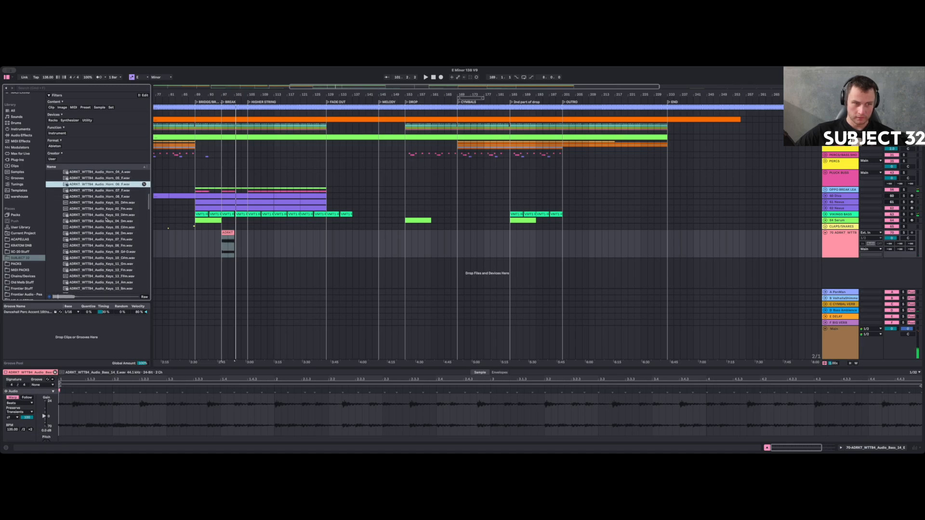
Audition keys and synth loops further down the TechnoBank 4 audio loops.
scroll(107, 227, down, 2)
click(110, 263)
scroll(110, 264, down, 5)
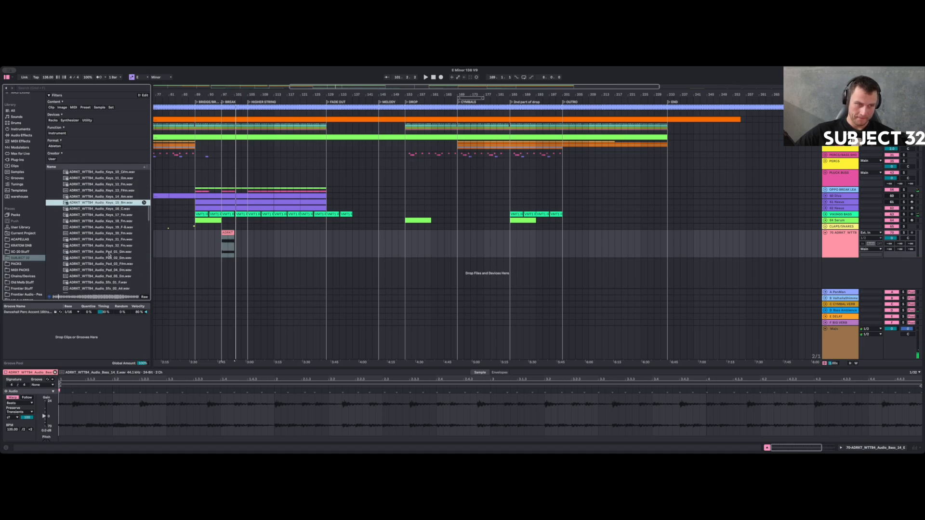
scroll(109, 282, down, 5)
click(105, 222)
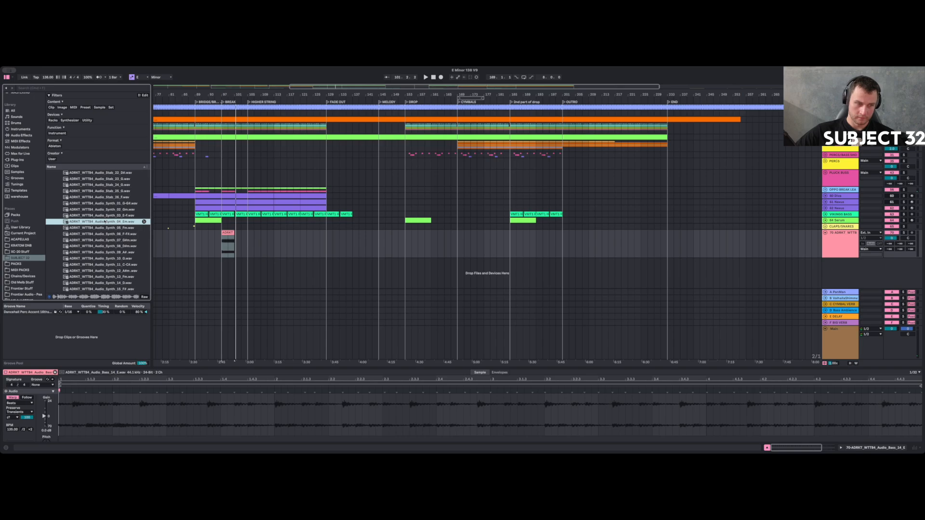
scroll(101, 233, down, 5)
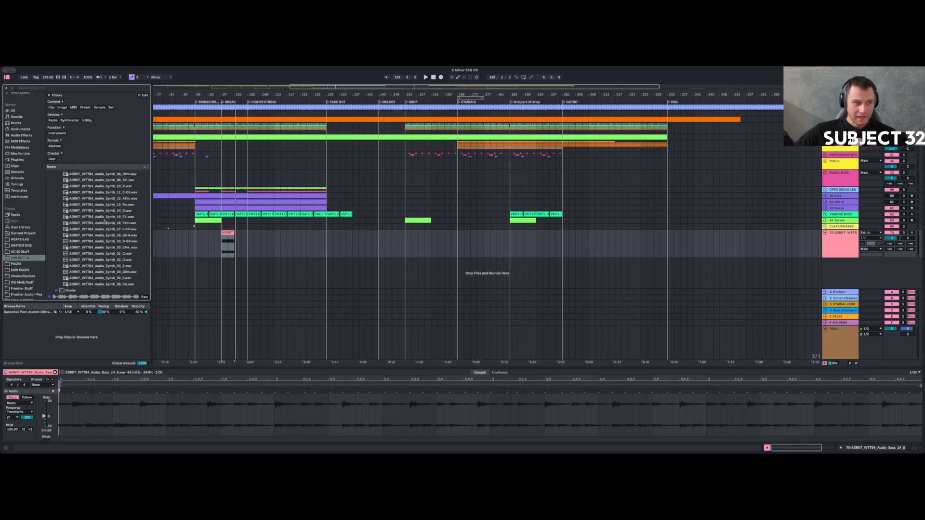
Close the TechnoBank 4 folder and open the Audio Loops of Audioreakt_Ableton Wavetable TechnoBank 3.
scroll(105, 222, up, 15)
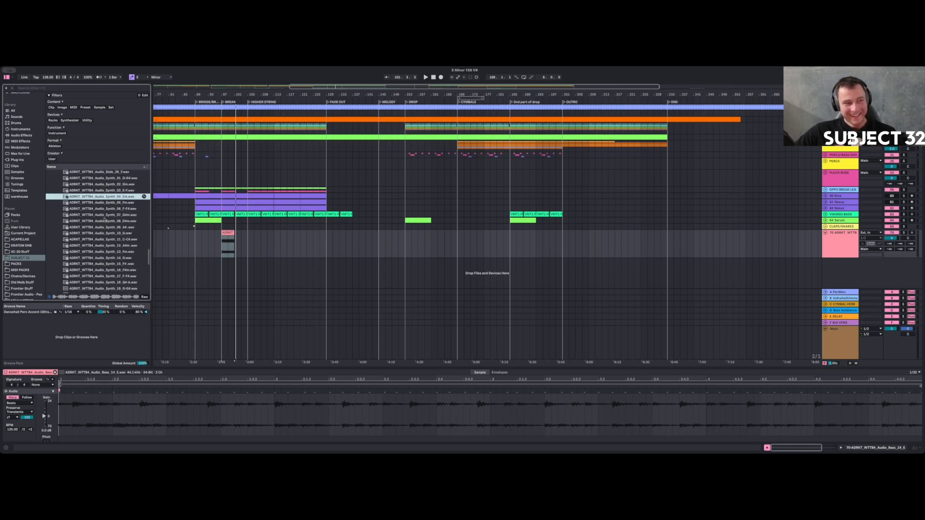
scroll(106, 220, down, 5)
scroll(105, 221, up, 5)
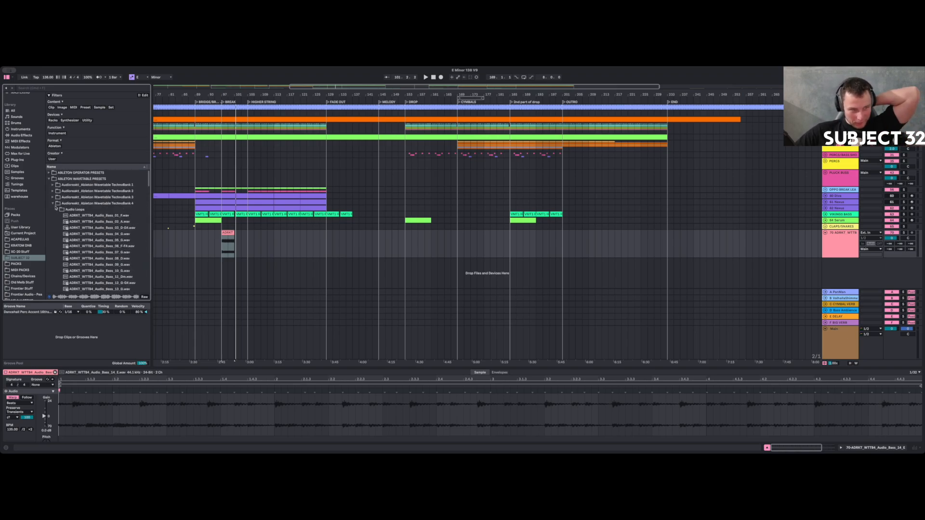
click(56, 210)
click(52, 204)
click(53, 197)
click(56, 203)
click(61, 210)
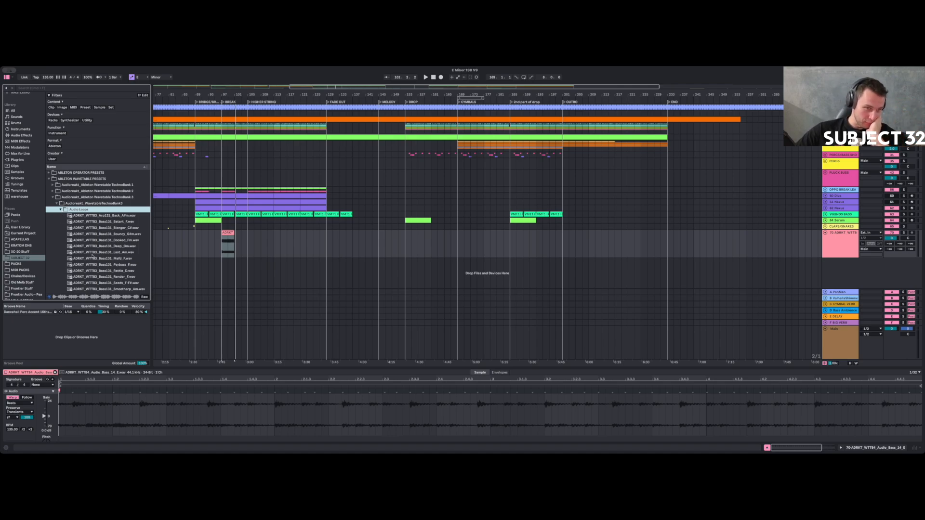
Audition several Bass131 loops from TechnoBank 3, including the Talk_Fm and Tame_Em loops.
scroll(93, 263, down, 3)
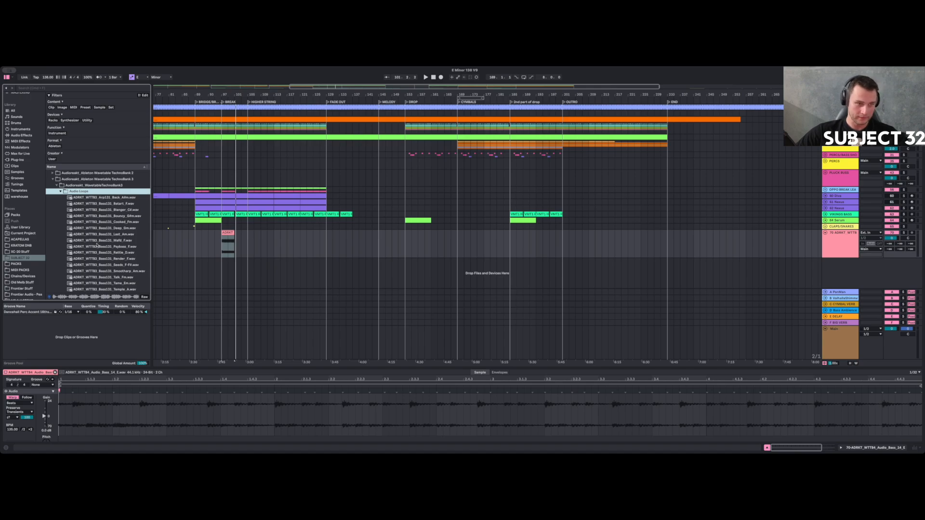
click(98, 241)
click(98, 247)
scroll(98, 250, down, 3)
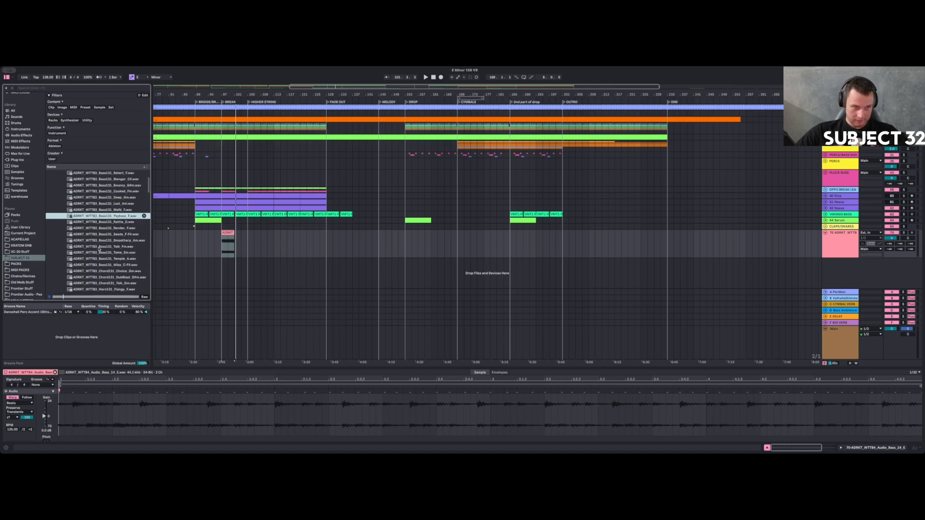
click(99, 246)
click(100, 253)
scroll(99, 249, down, 8)
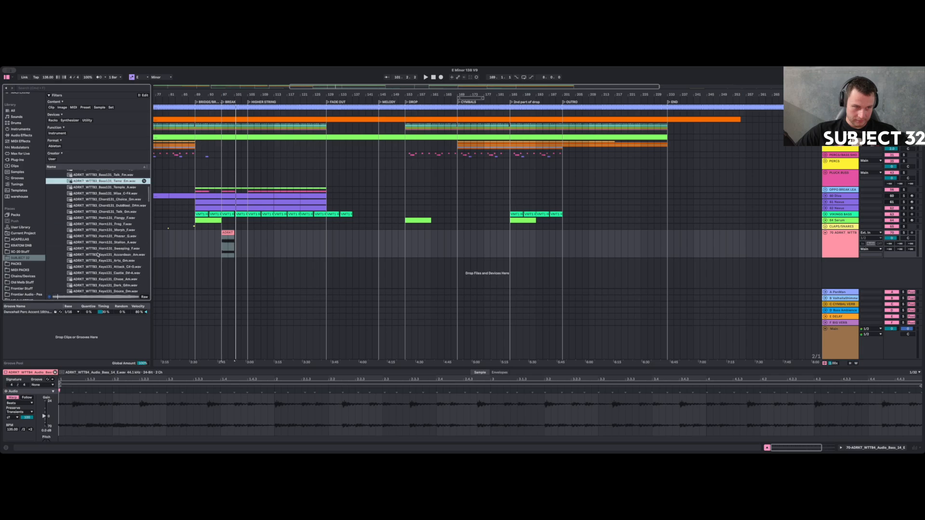
Audition the Keys131 loops from TechnoBank 3, working down to the Toner_Em loop.
click(107, 242)
scroll(107, 242, down, 1)
click(108, 248)
scroll(107, 252, down, 3)
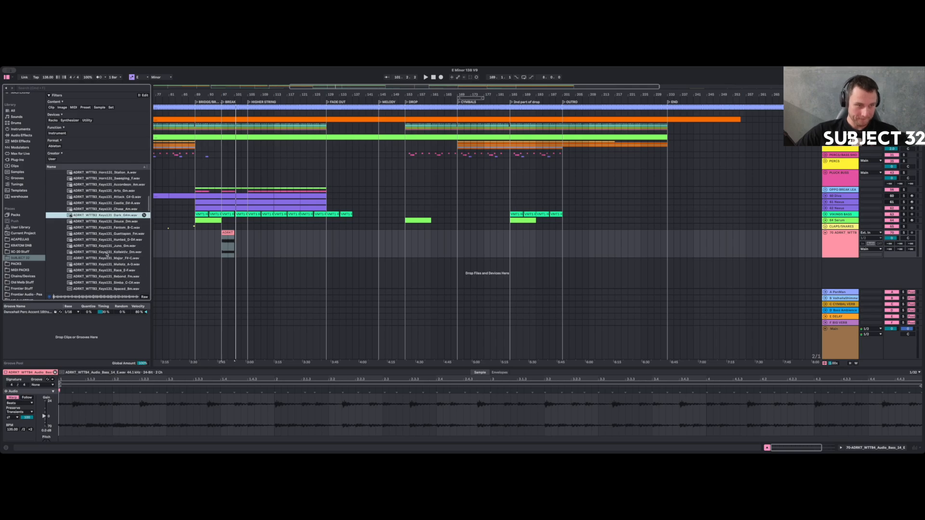
click(108, 264)
scroll(109, 265, down, 3)
click(105, 249)
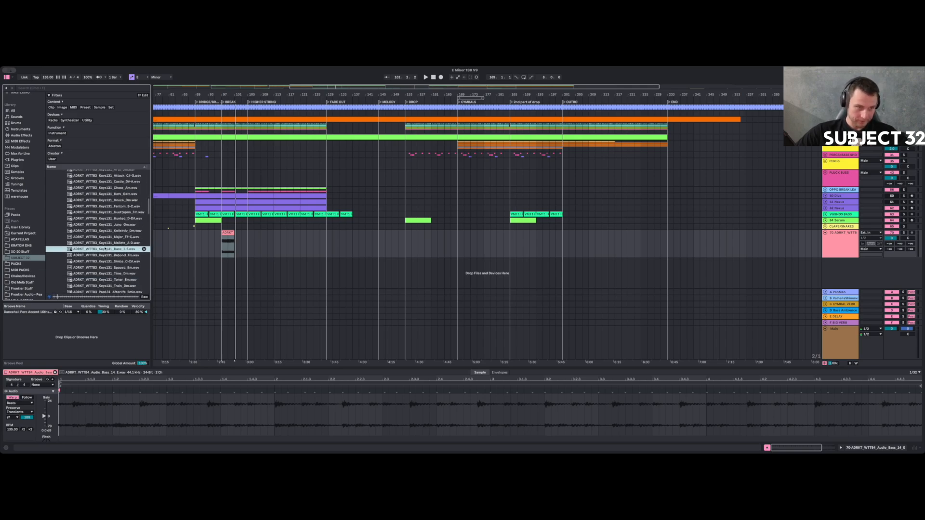
scroll(105, 250, down, 1)
click(109, 252)
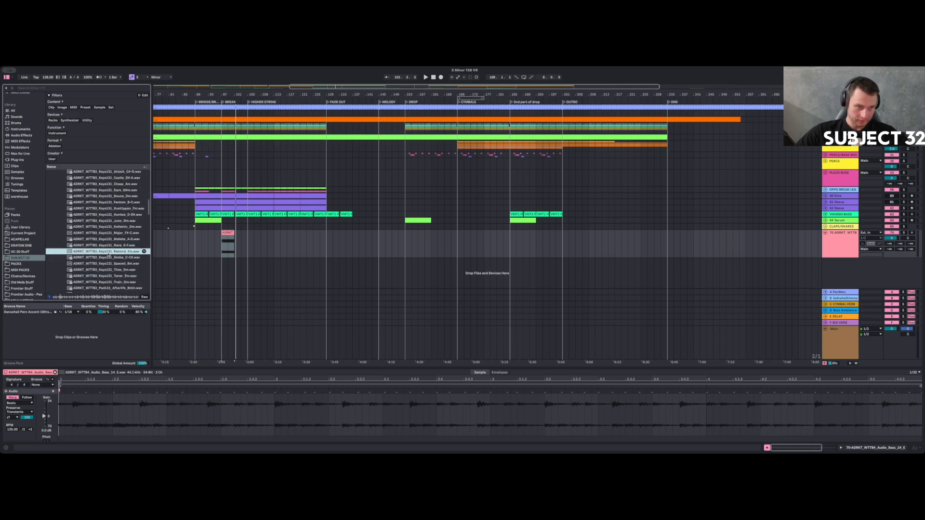
scroll(109, 251, down, 3)
click(110, 241)
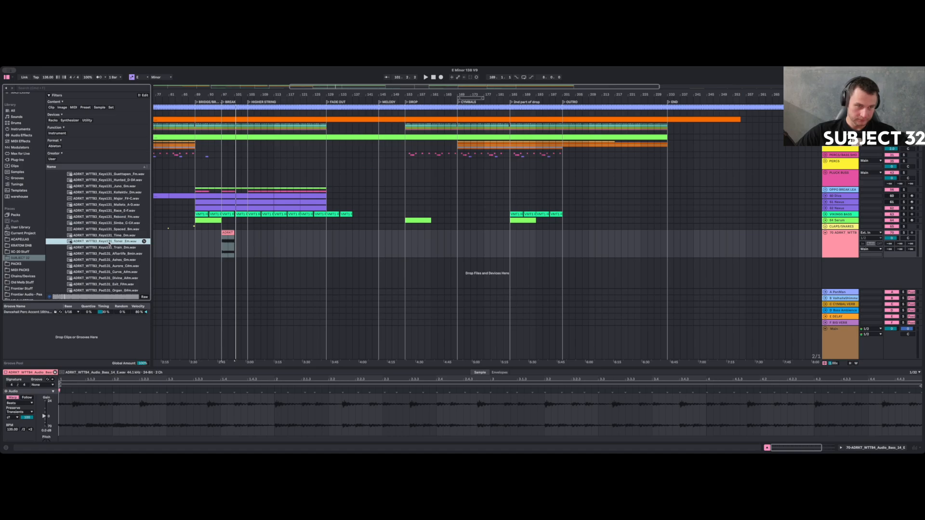
Place the Keys131_Toner_Em loop at the HIGHER STRING marker on the new track and extend it to the FADE OUT marker at bar 129.
drag(109, 241, 249, 246)
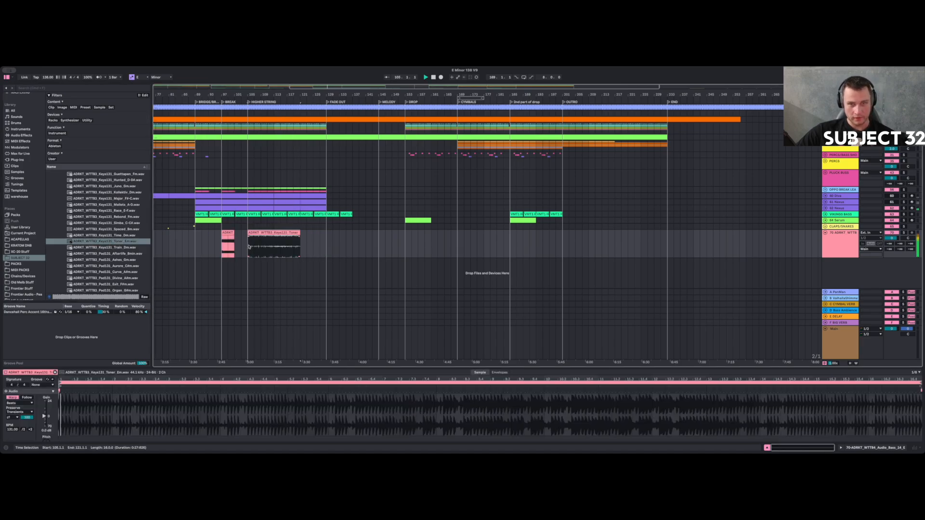
mouse_move(892, 238)
mouse_down()
mouse_move(892, 255)
mouse_move(892, 234)
mouse_up()
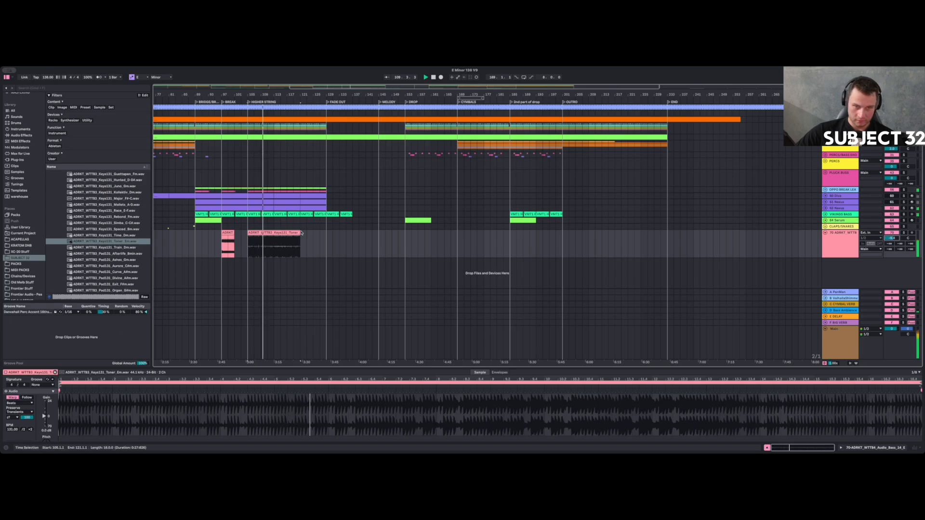
drag(302, 233, 327, 232)
Lower the volume of the new loop track to balance it with the arrangement during playback.
drag(890, 240, 890, 237)
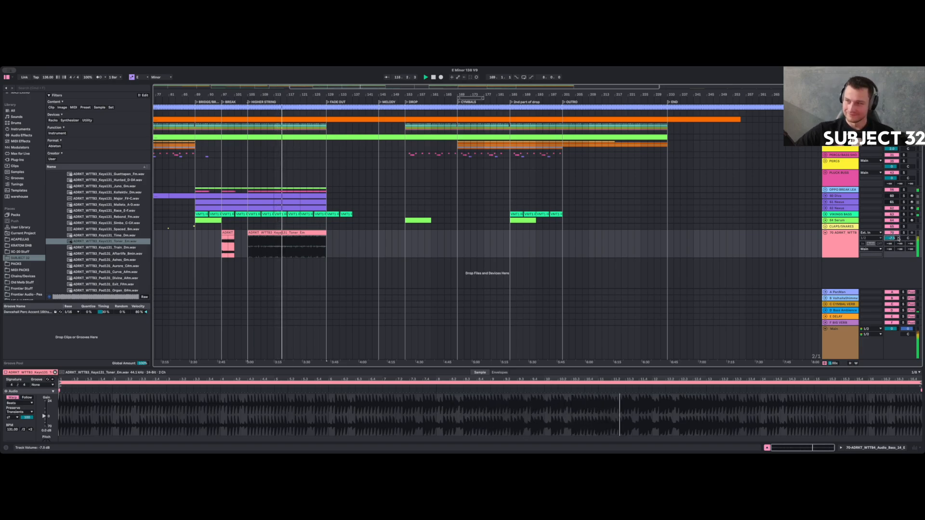
drag(898, 239, 897, 244)
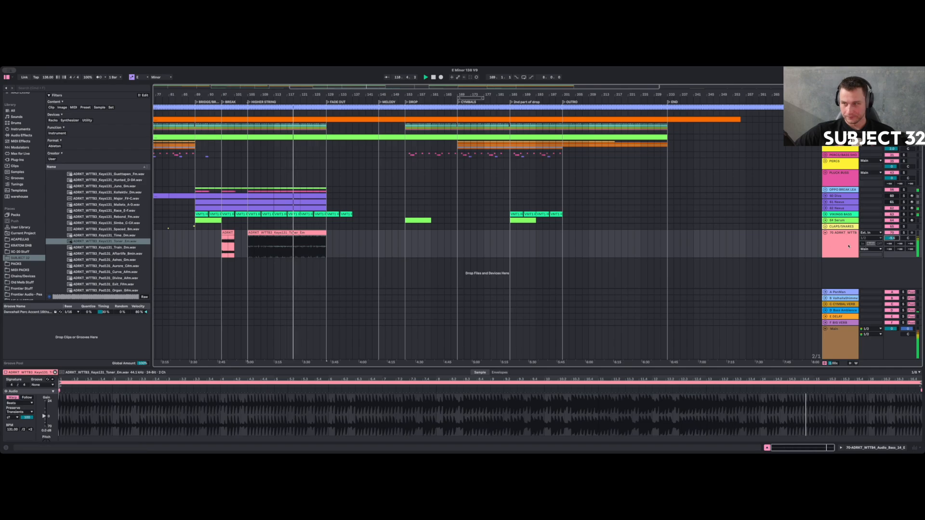
drag(893, 238, 892, 251)
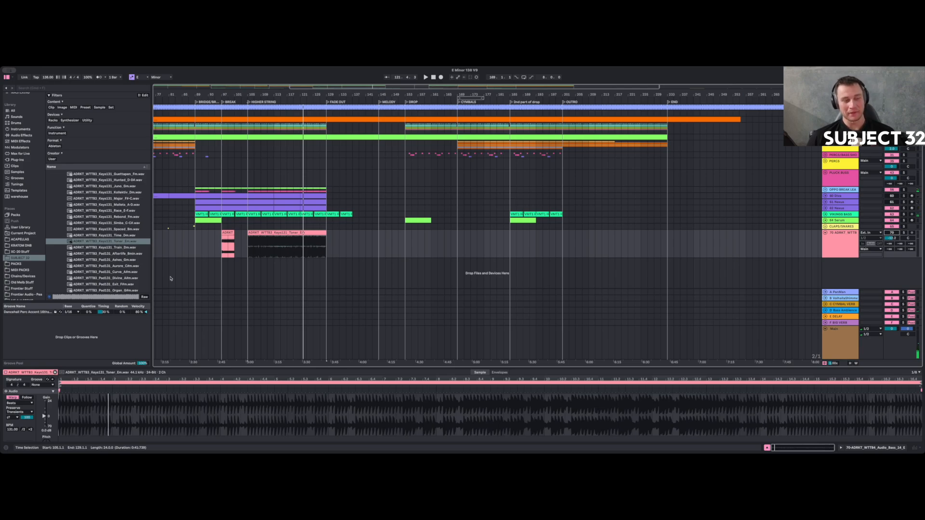
Replace the Toner clip between the HIGHER STRING and FADE OUT markers with the Pad131_Scattered_Em loop.
scroll(109, 261, down, 2)
scroll(109, 266, down, 1)
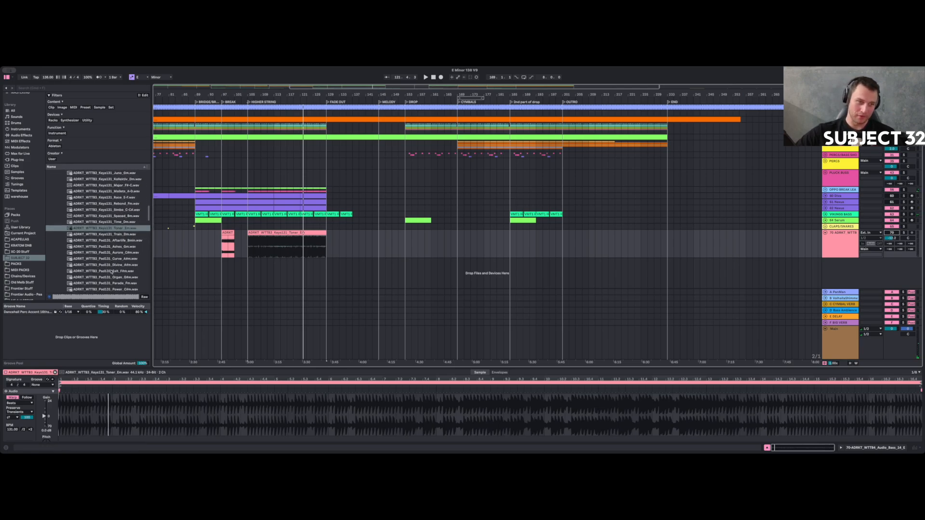
scroll(111, 271, down, 3)
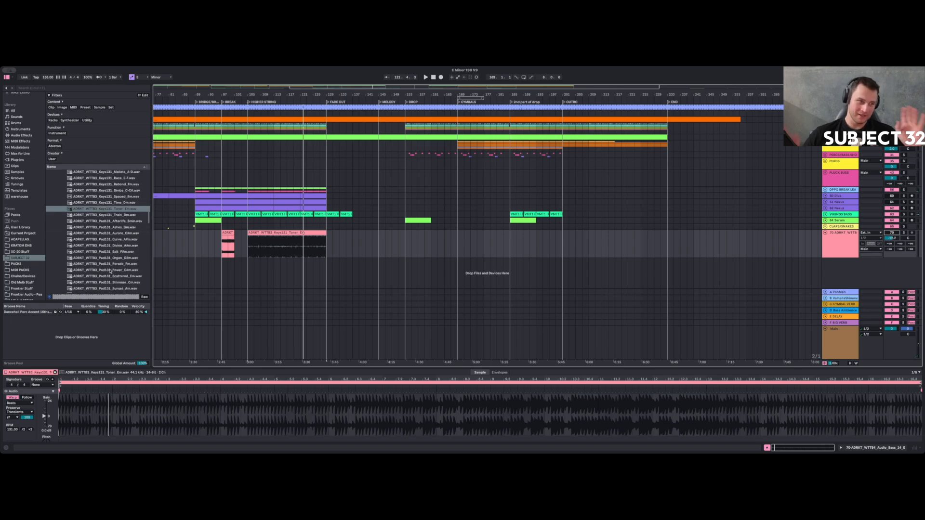
click(106, 276)
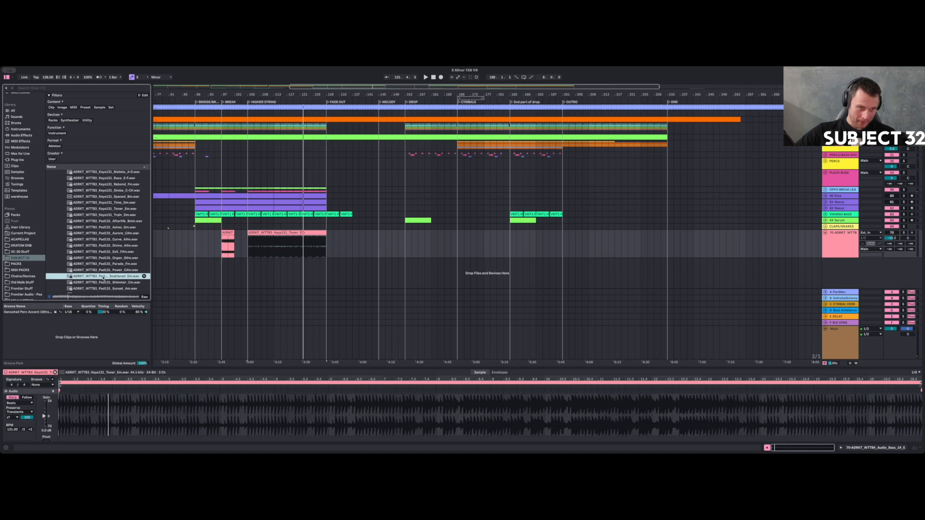
drag(102, 277, 326, 243)
click(284, 245)
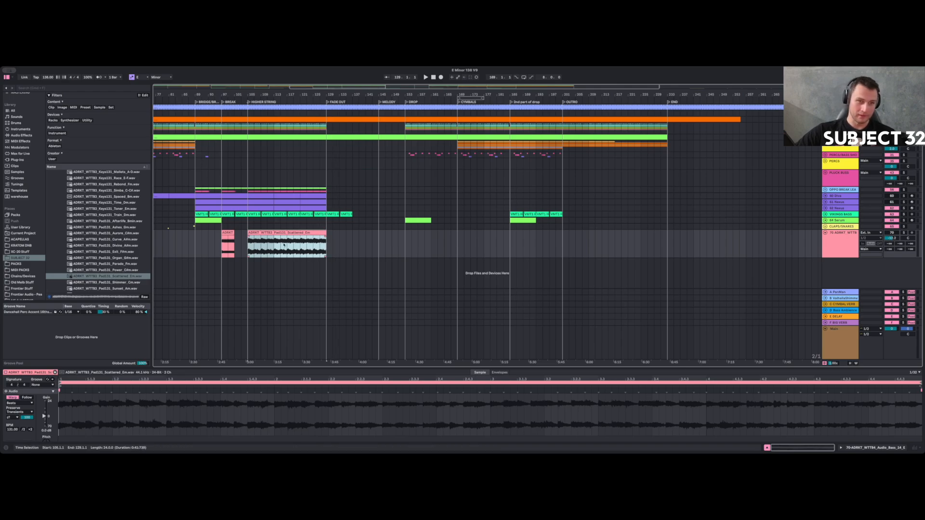
Play the Scattered_Em pad from the HIGHER STRING marker and adjust its track volume to balance it with the arrangement.
key(space)
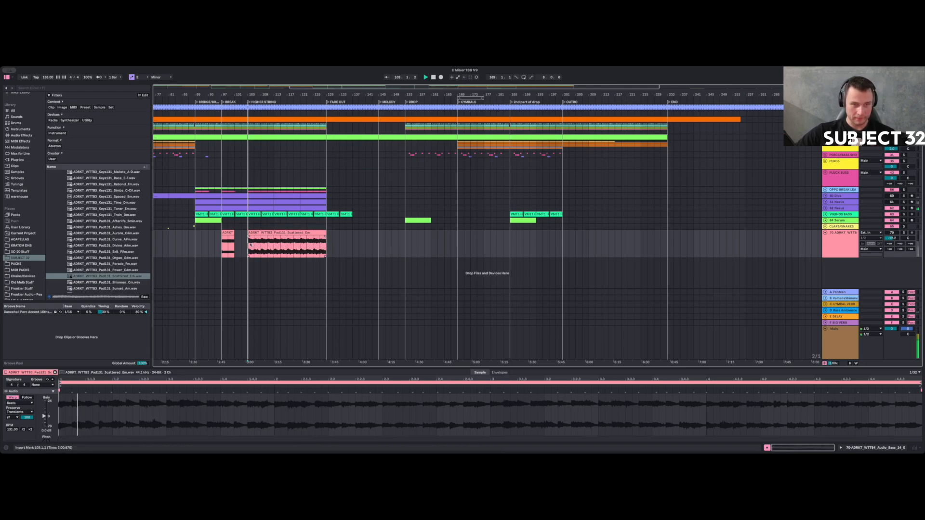
click(892, 232)
drag(892, 238, 891, 226)
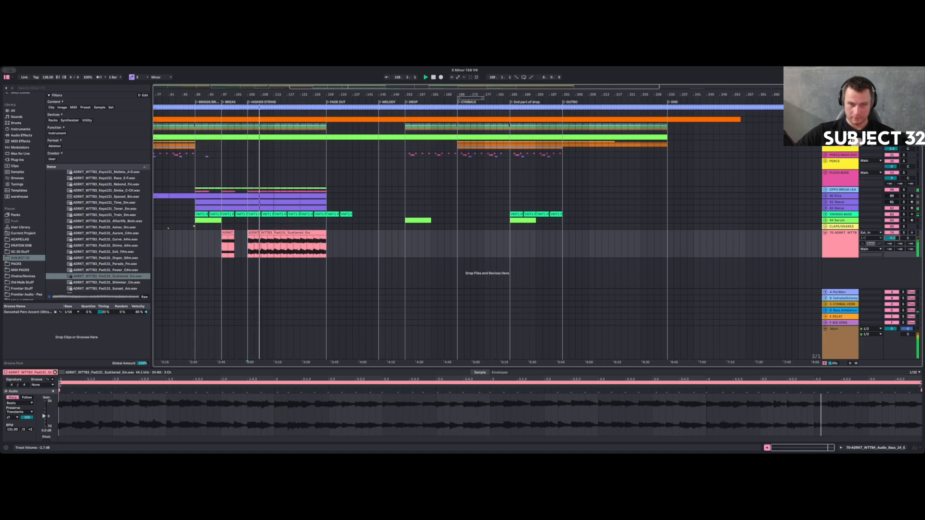
drag(891, 238, 891, 236)
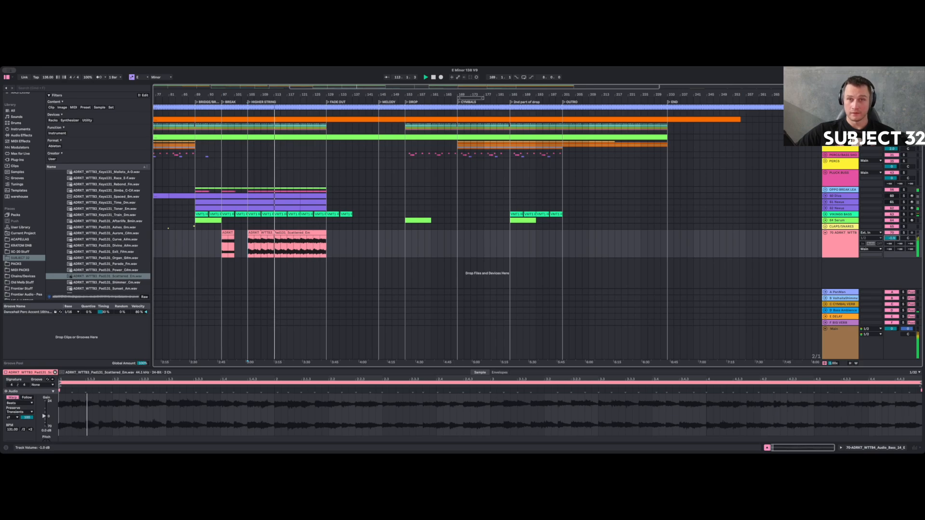
drag(892, 238, 891, 238)
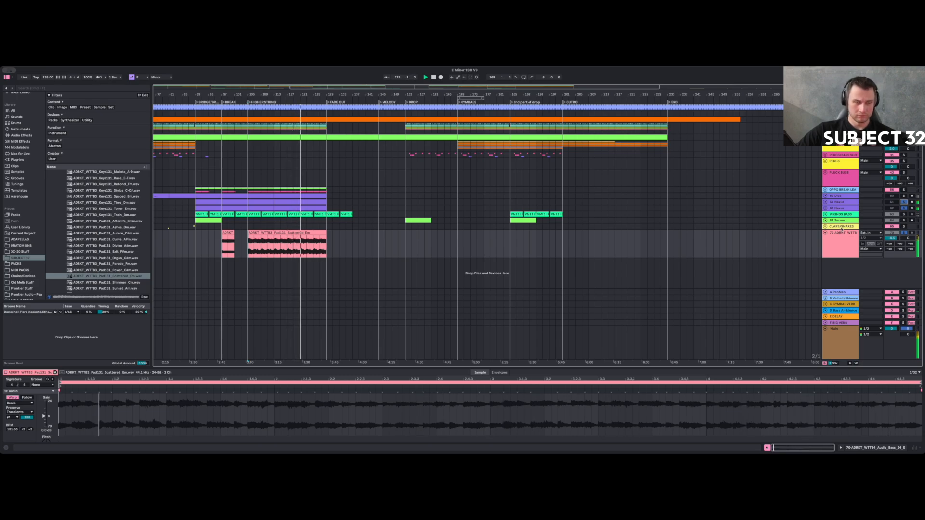
Solo the OPPO BREAK group, lower its volume to about -3 dB and play the section from the HIGHER STRING marker.
click(904, 190)
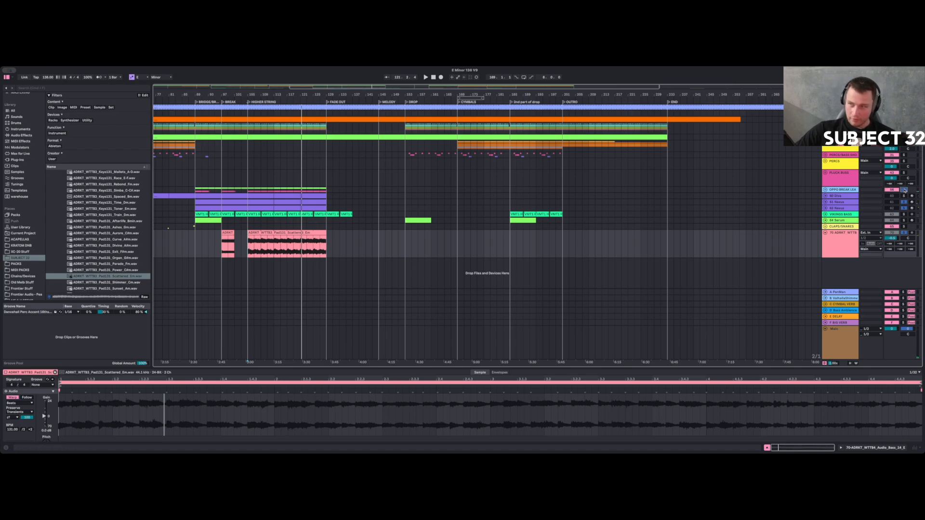
click(825, 190)
click(895, 195)
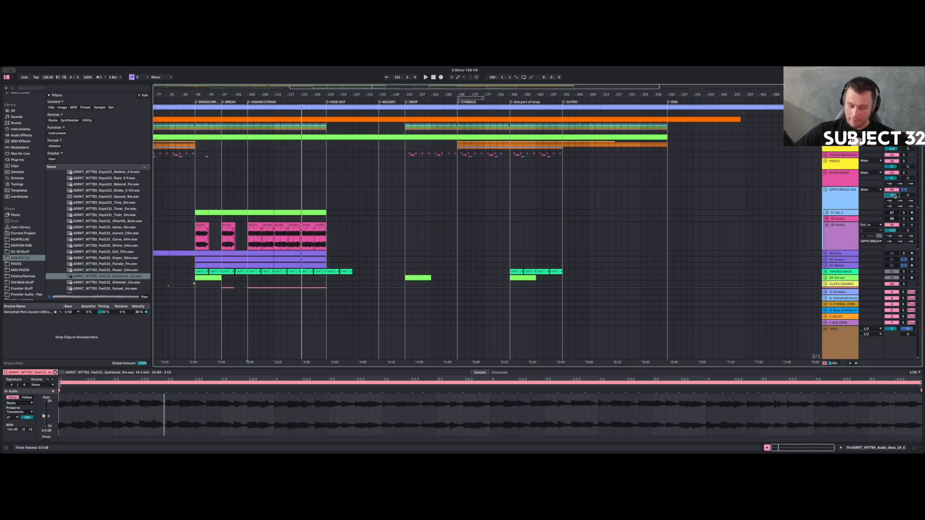
key(Down)
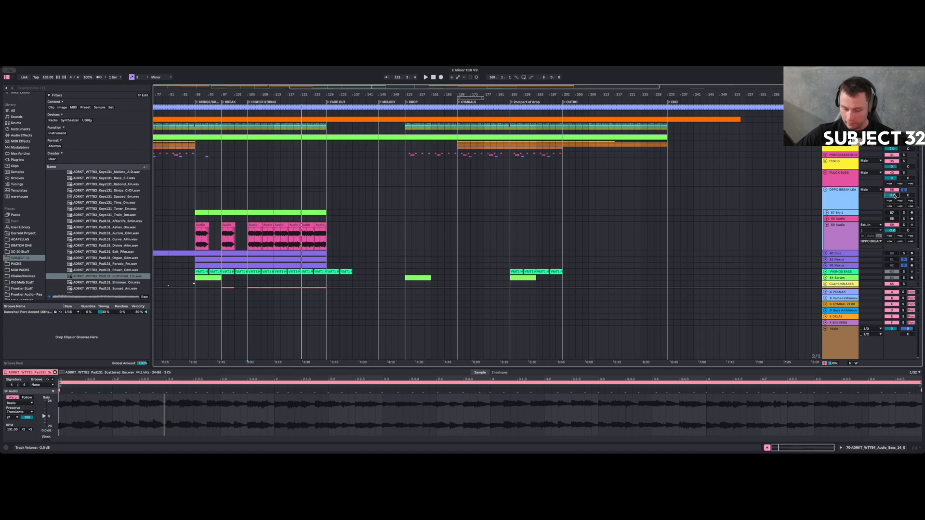
click(825, 190)
key(space)
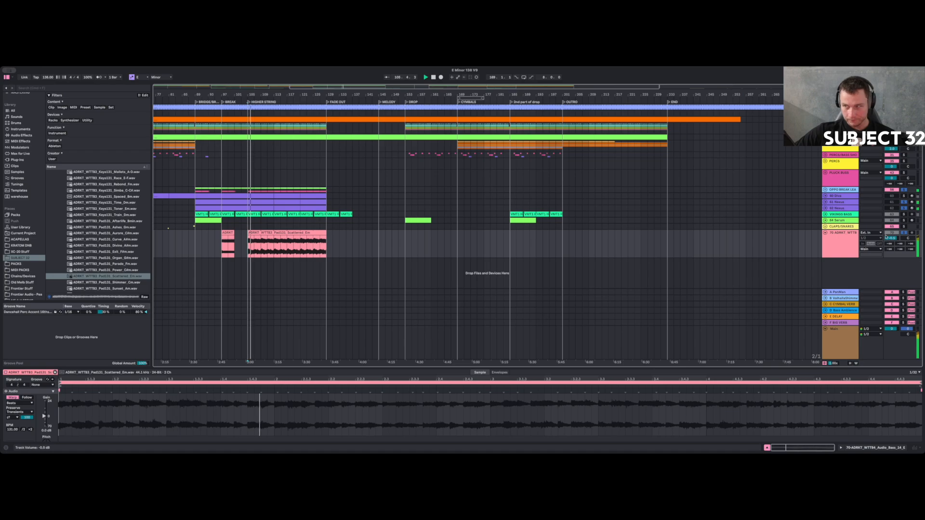
Expand the OPPO BREAK group and insert a new audio track below the pad loop track.
click(825, 190)
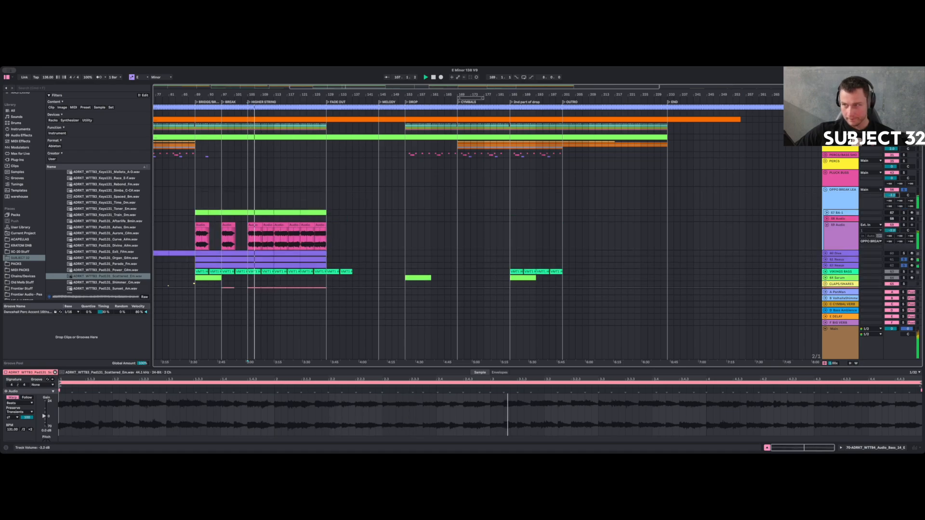
scroll(856, 164, down, 3)
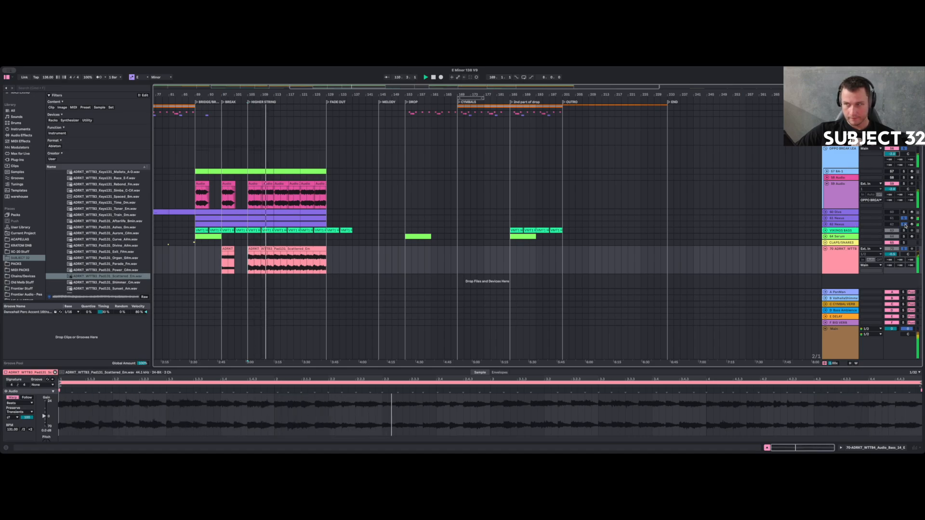
click(842, 256)
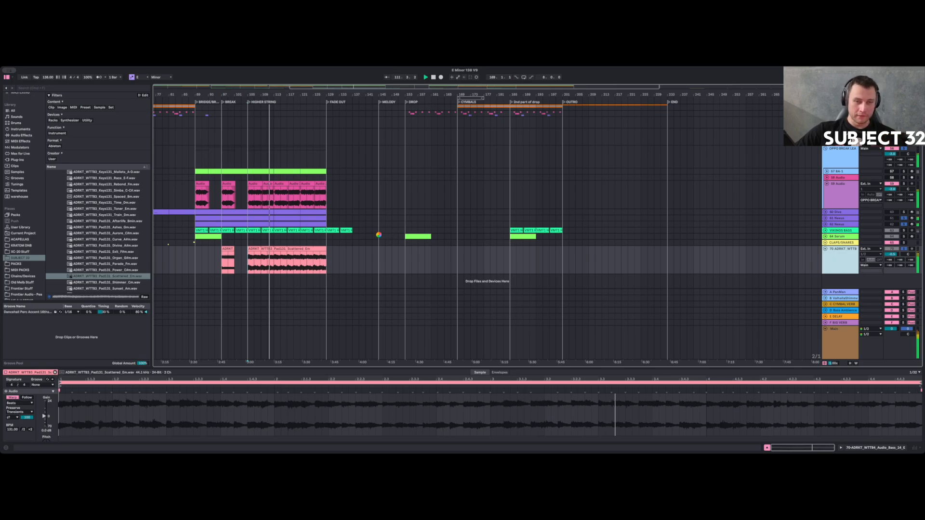
key(super+t)
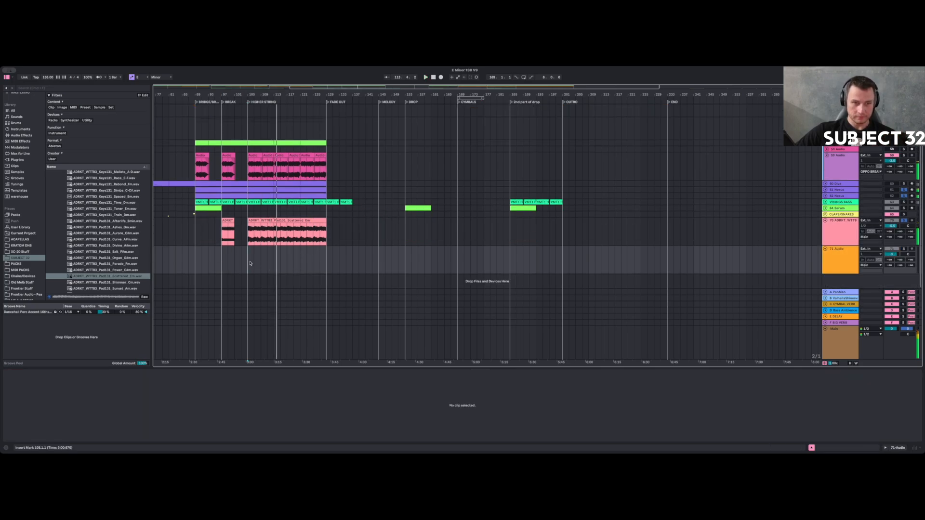
Collapse the Ableton Wavetable TechnoBank 3 folder and look through the other SUBJECT 32 sample folders.
scroll(32, 263, down, 1)
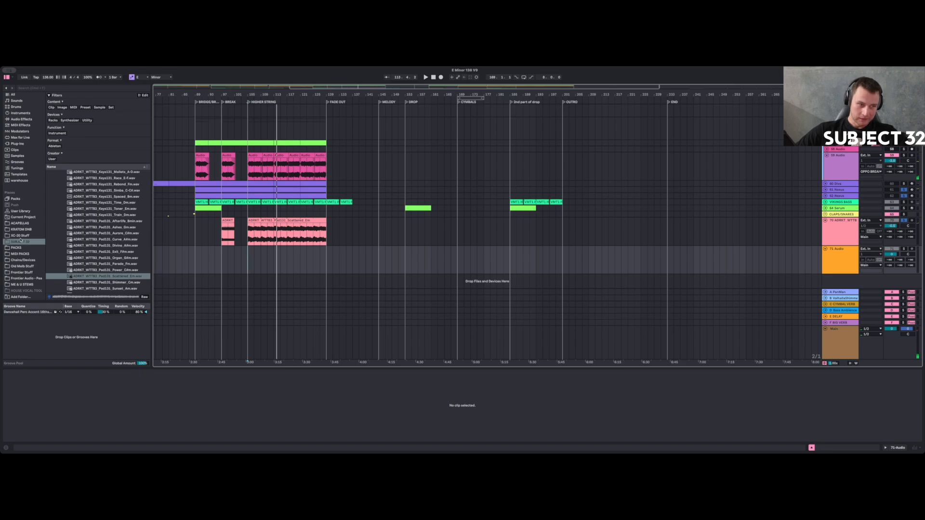
scroll(82, 204, up, 15)
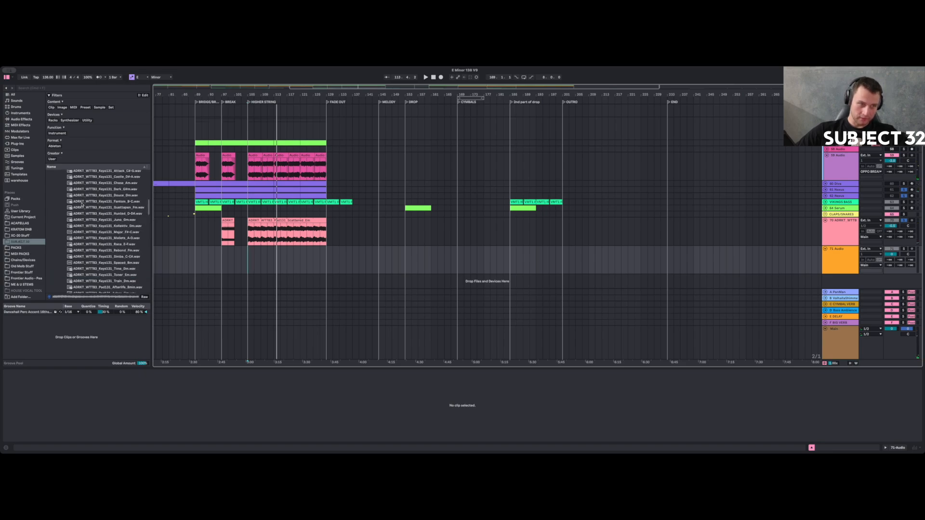
click(52, 197)
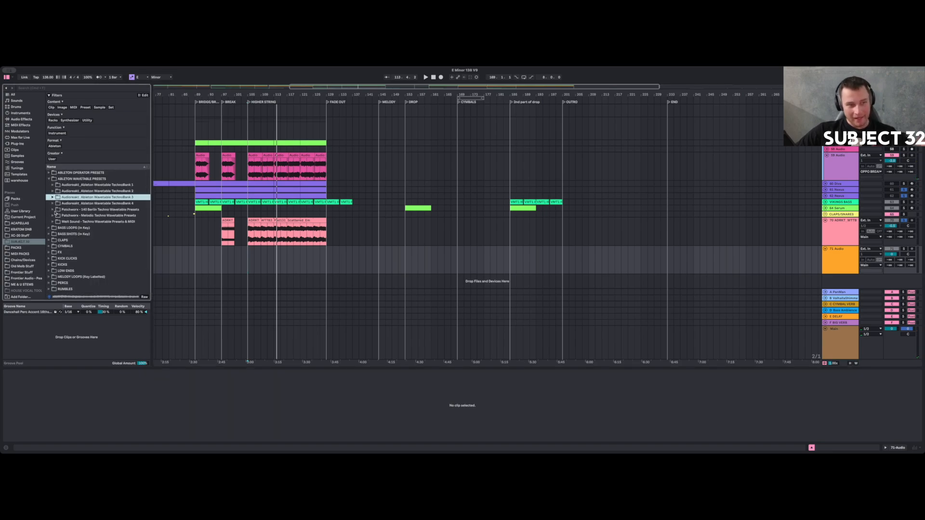
scroll(56, 216, down, 3)
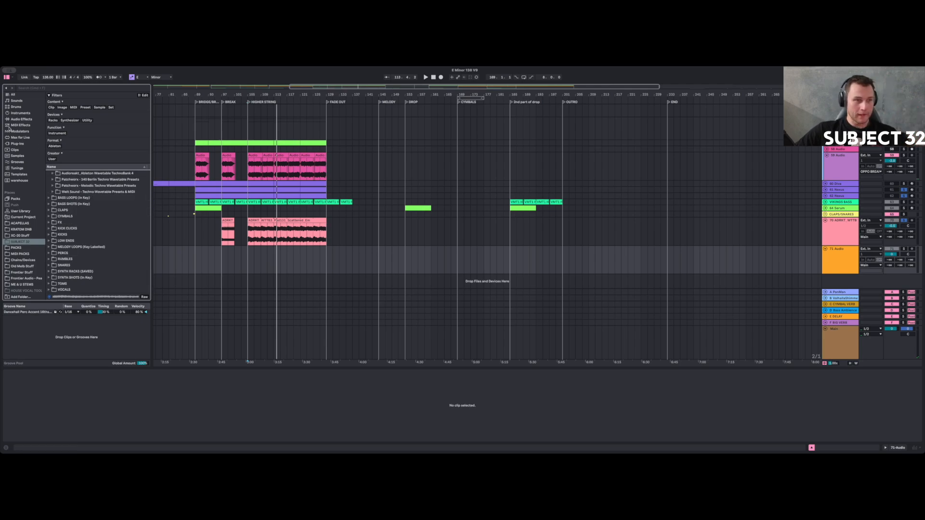
drag(248, 257, 325, 258)
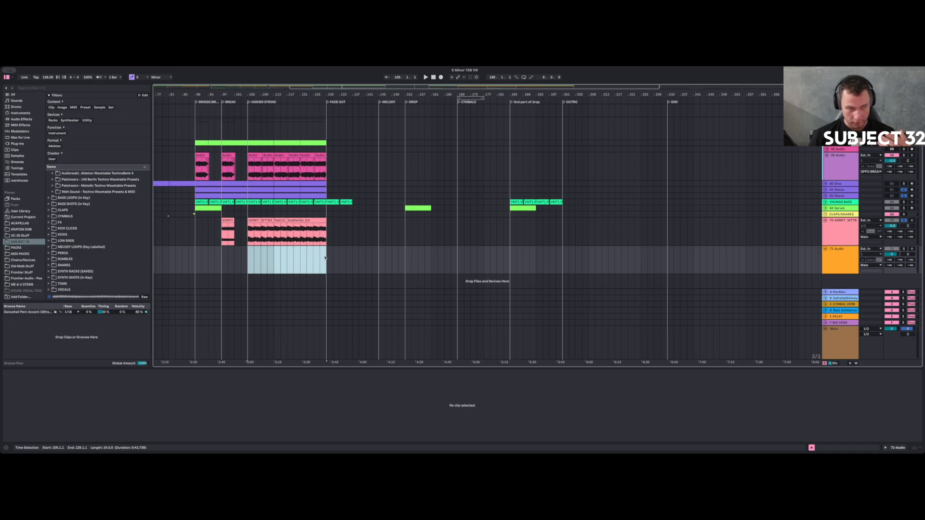
drag(246, 265, 326, 264)
drag(254, 234, 327, 235)
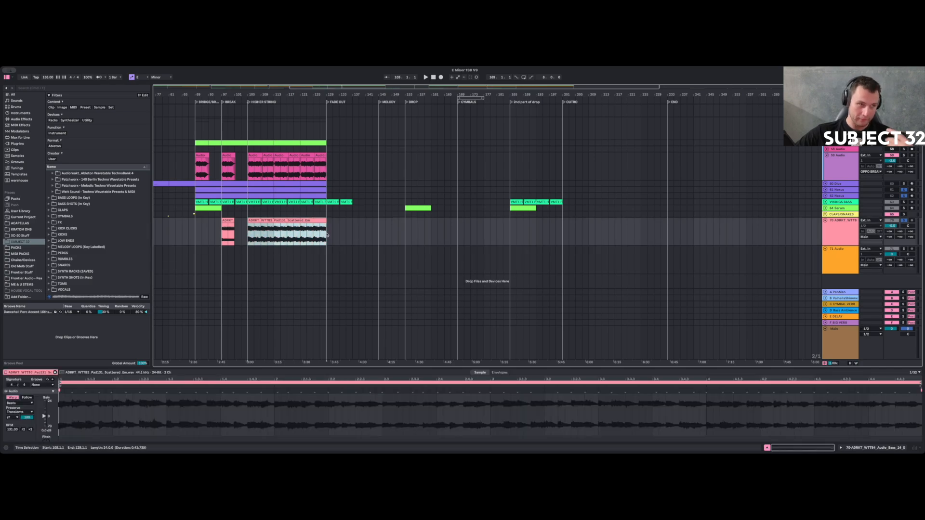
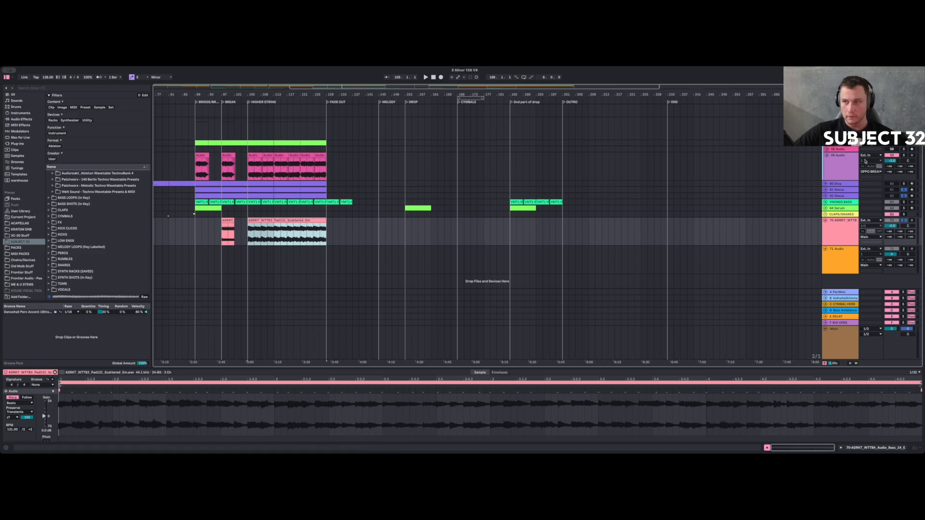
Add a Vocoder at the end of the device chain on the 59 Audio track in the OPPO BREAK group.
click(836, 162)
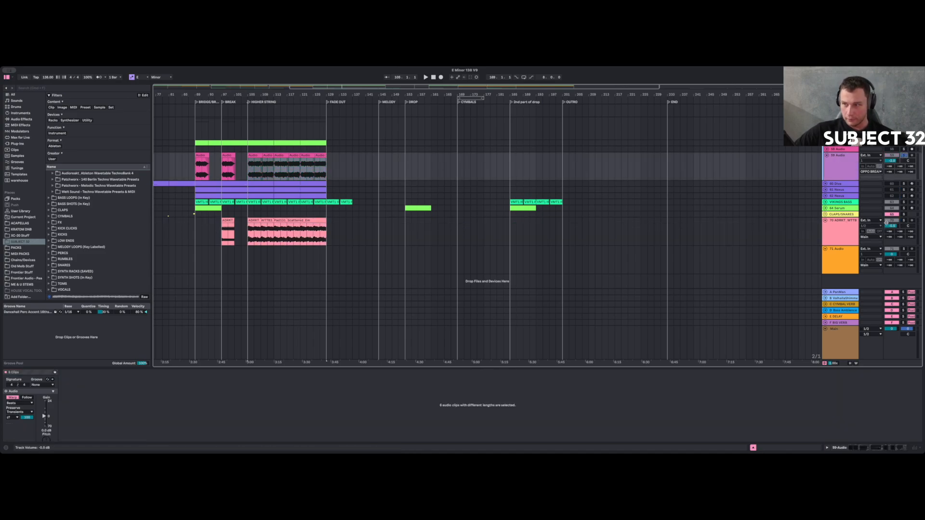
click(838, 224)
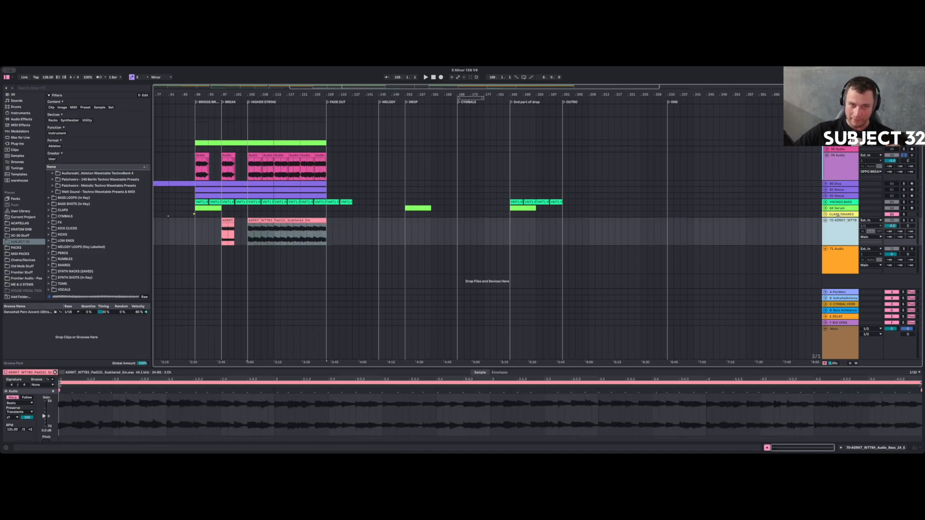
click(831, 166)
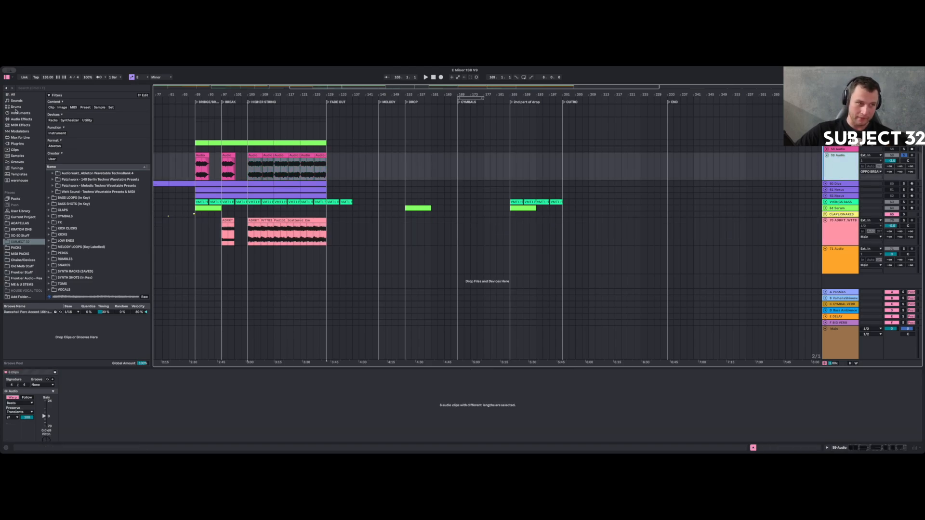
click(18, 119)
scroll(99, 241, down, 10)
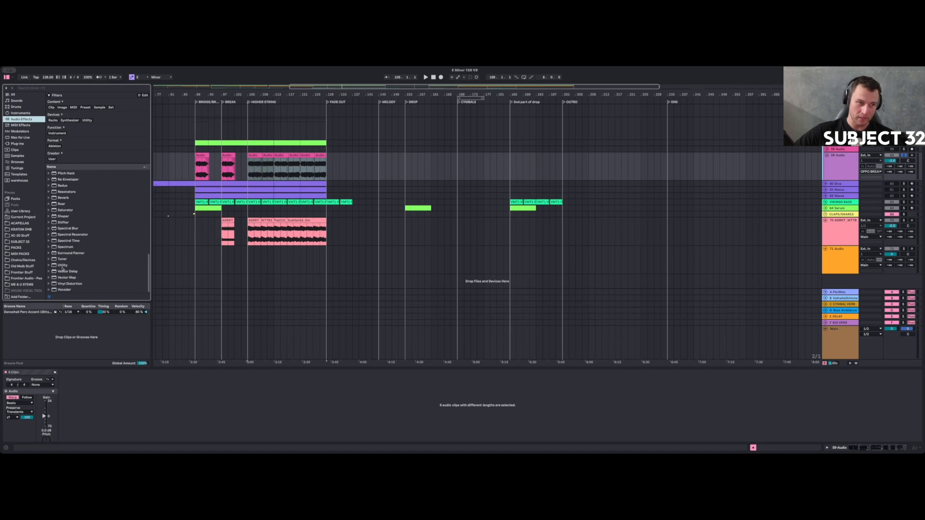
click(66, 289)
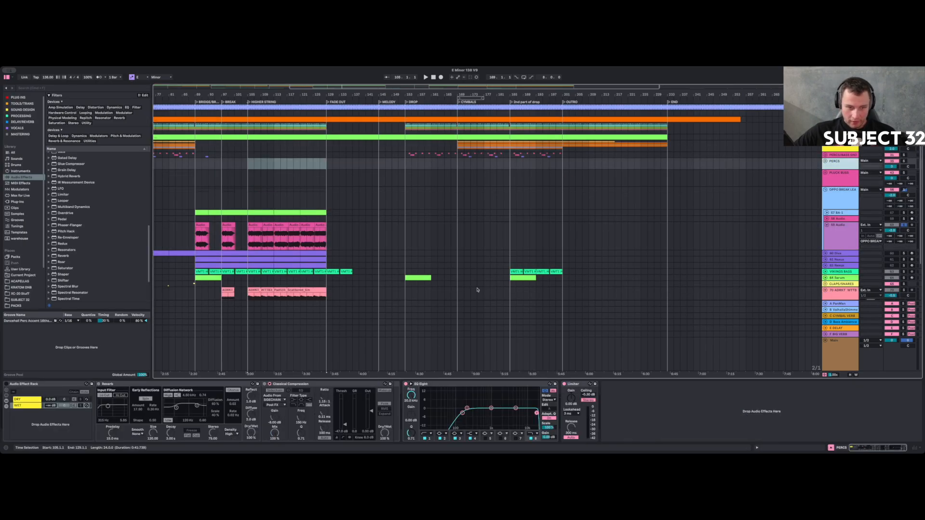
Set the Vocoder's carrier on the 59 Audio track to External, taking its audio from the pad loop track 70.
click(842, 199)
click(843, 239)
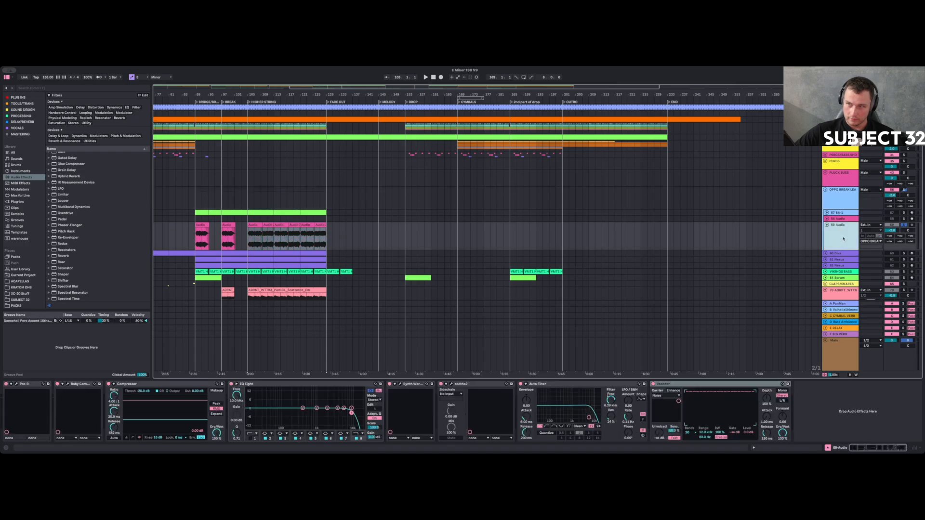
click(667, 398)
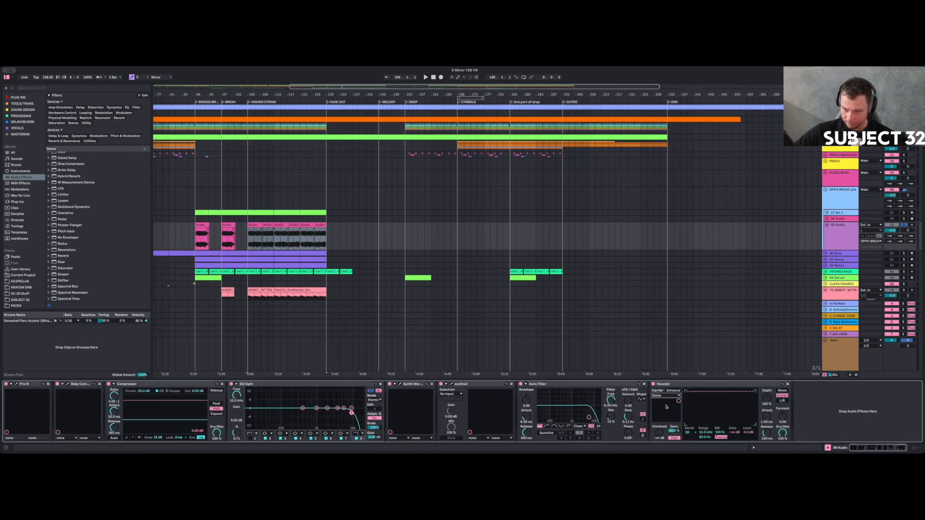
click(666, 396)
click(664, 403)
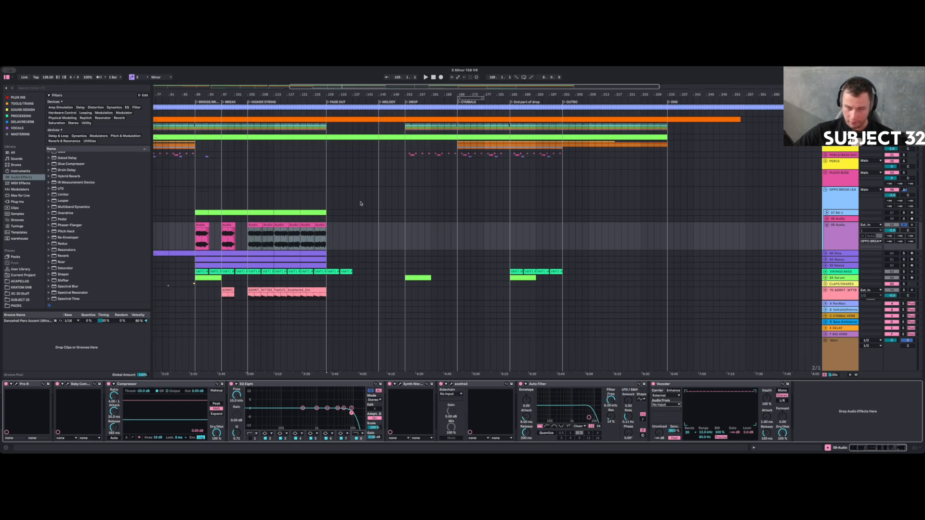
click(666, 404)
click(250, 234)
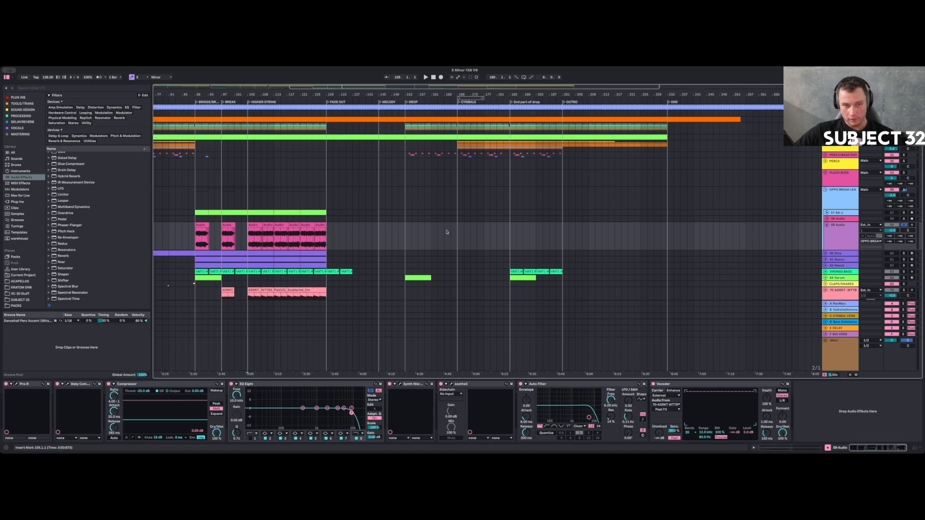
Play the vocoded lead from the HIGHER STRING marker and change the soloing to the OPPO BREAK group.
key(space)
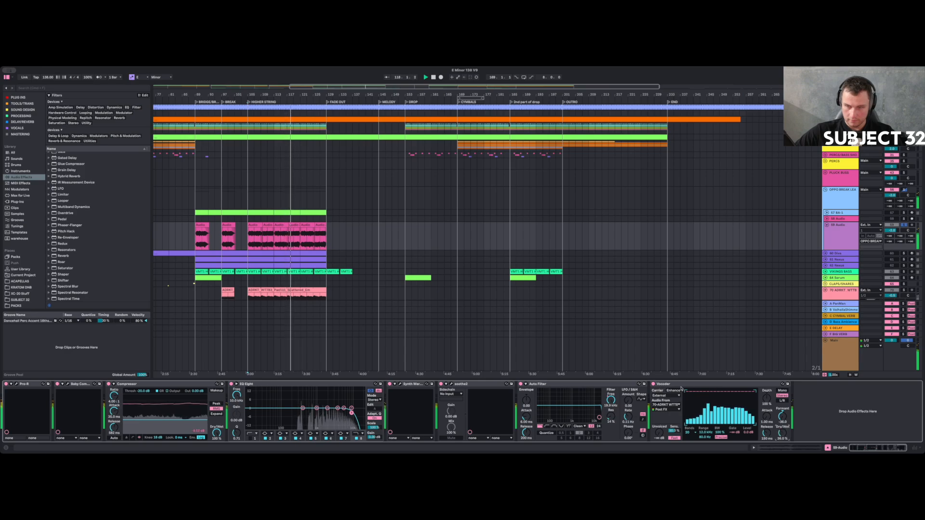
scroll(915, 254, down, 3)
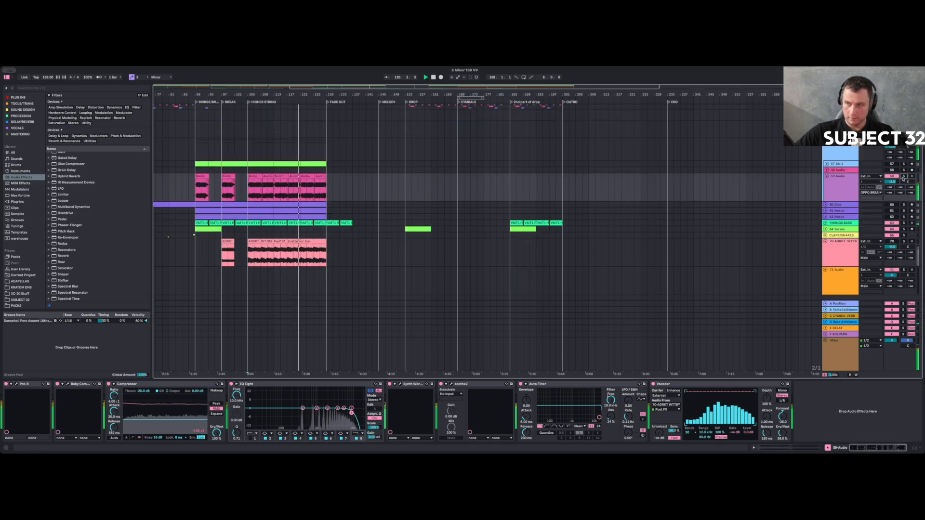
click(904, 141)
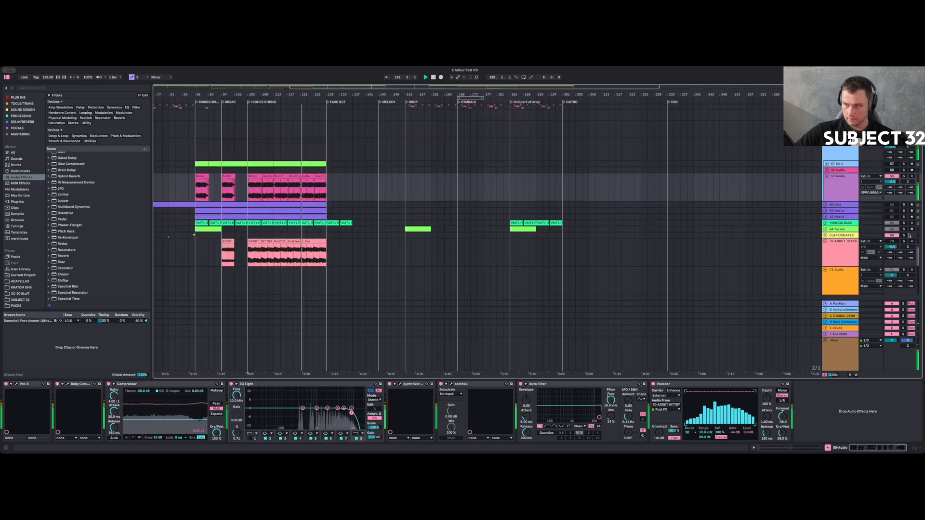
Listen to the vocoded lead with the two Nexus tracks 61 and 62 soloed alongside the OPPO BREAK group, and stop playback.
super+click(904, 217)
super+click(904, 211)
click(843, 155)
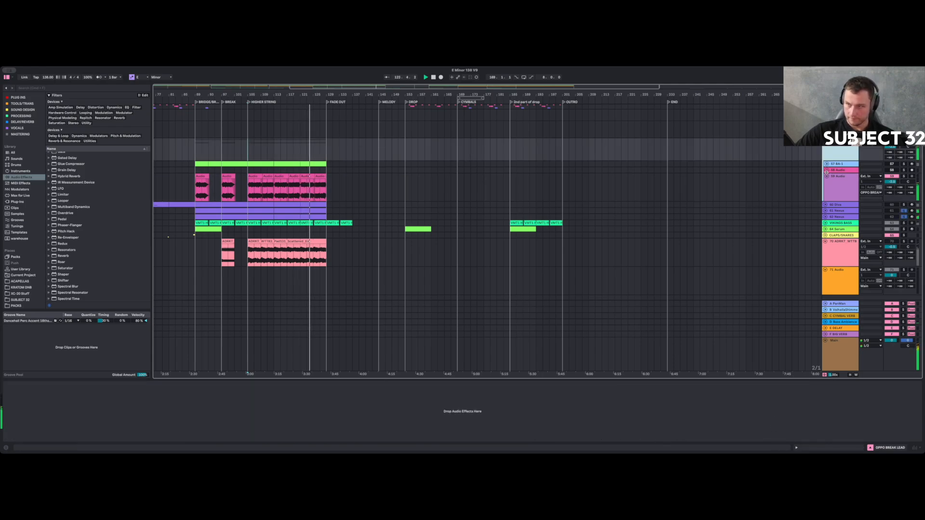
click(840, 253)
click(840, 154)
key(space)
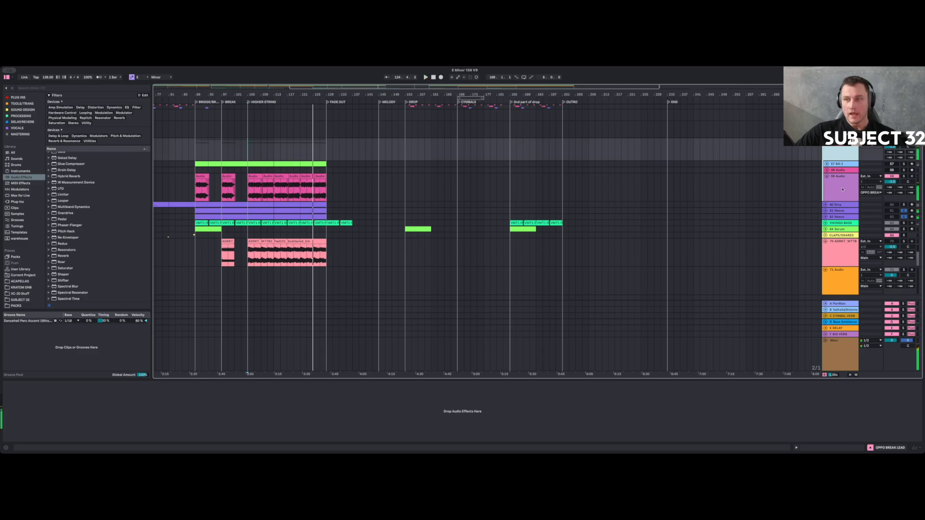
Check the Vocoder on the 59 Audio track and delete the short bass clip at the BREAK marker on track 70.
click(841, 189)
click(677, 385)
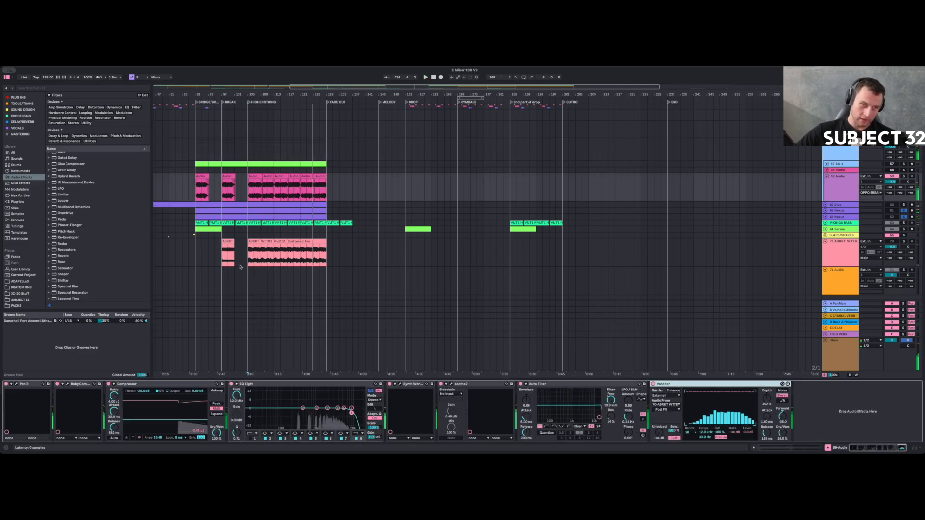
click(226, 244)
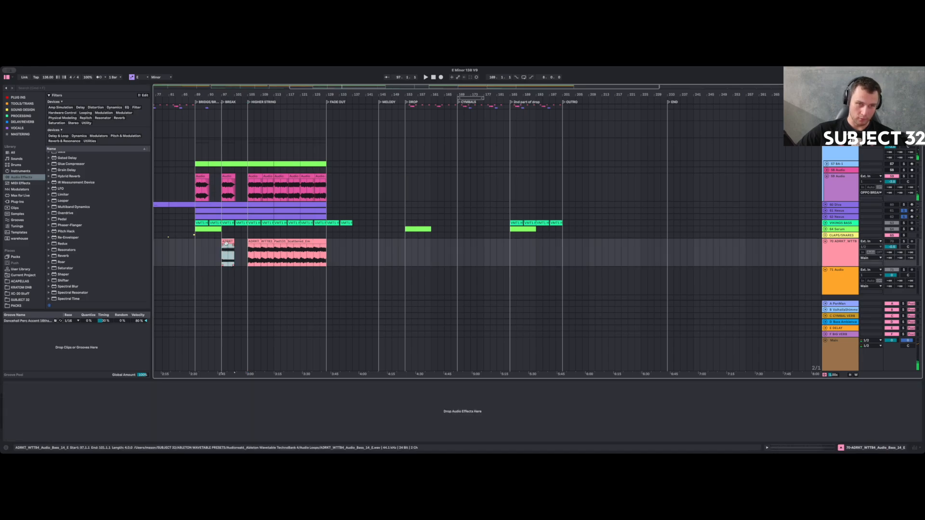
key(Delete)
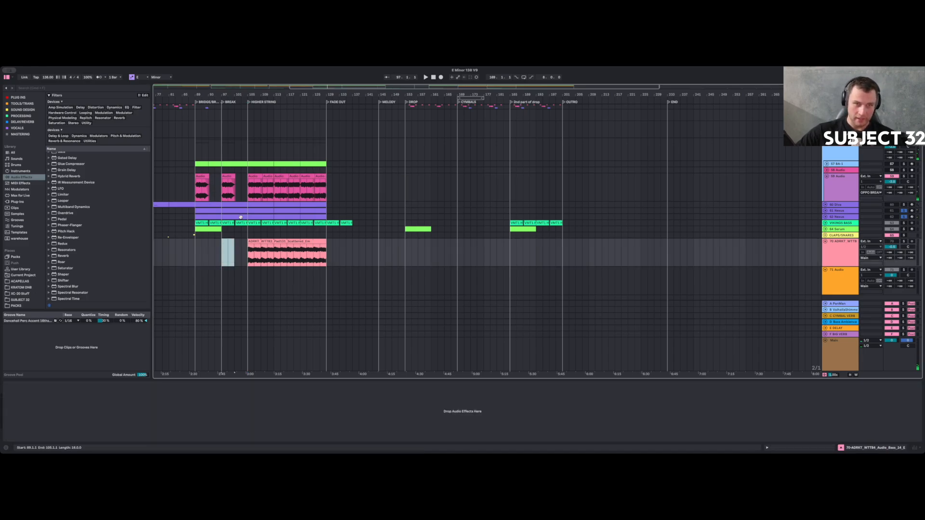
Turn off the Nexus solos and play the arrangement from the HIGHER STRING marker.
click(248, 256)
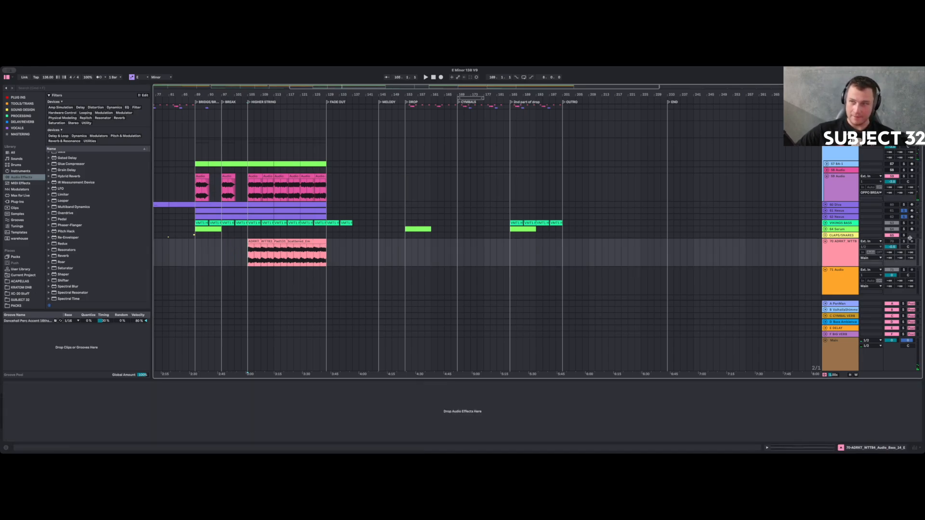
key(space)
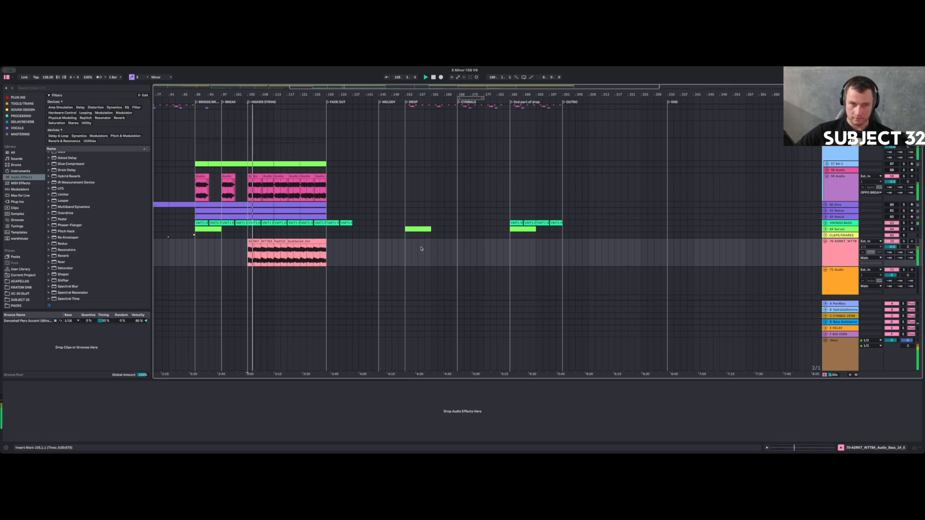
key(space)
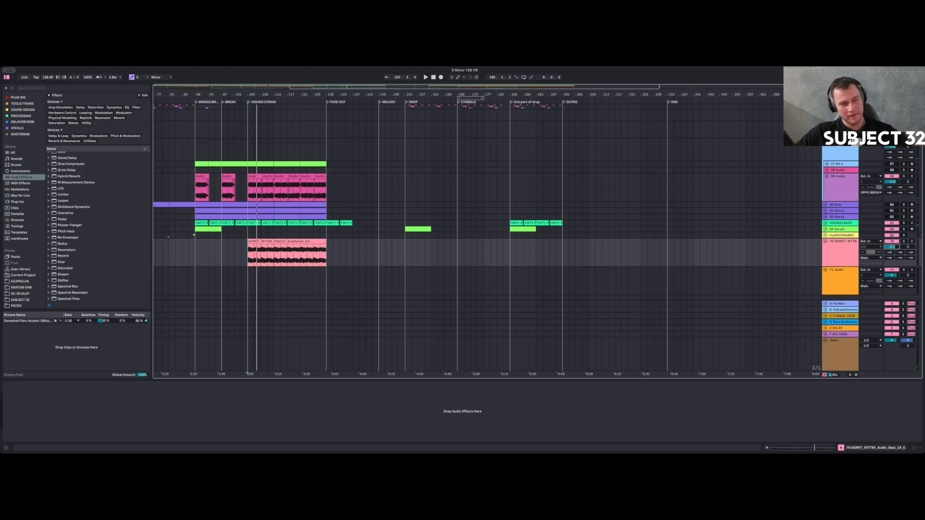
Open the Ableton Wavetable TechnoBank 3 folder in SUBJECT 32 and preview Synth131 loops including Quartz, Riser and Swift.
click(19, 300)
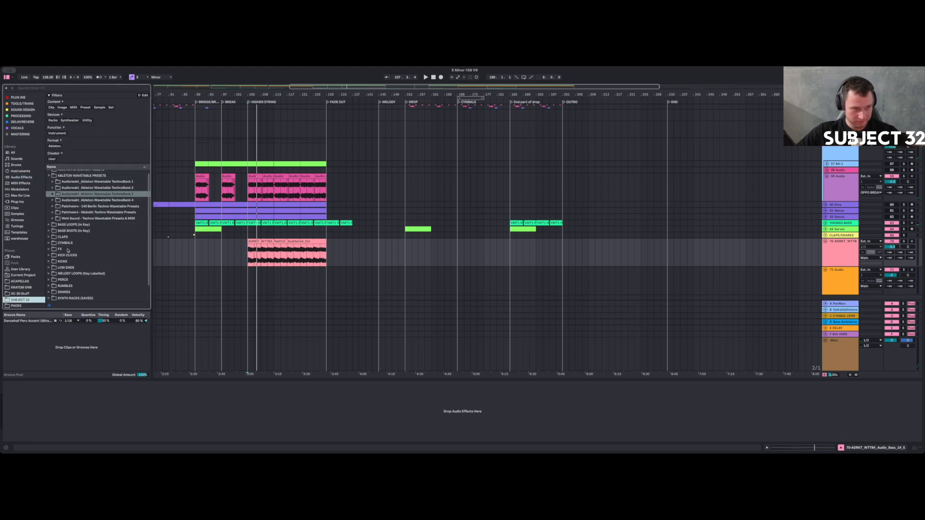
click(52, 194)
scroll(97, 241, down, 15)
click(99, 241)
click(98, 247)
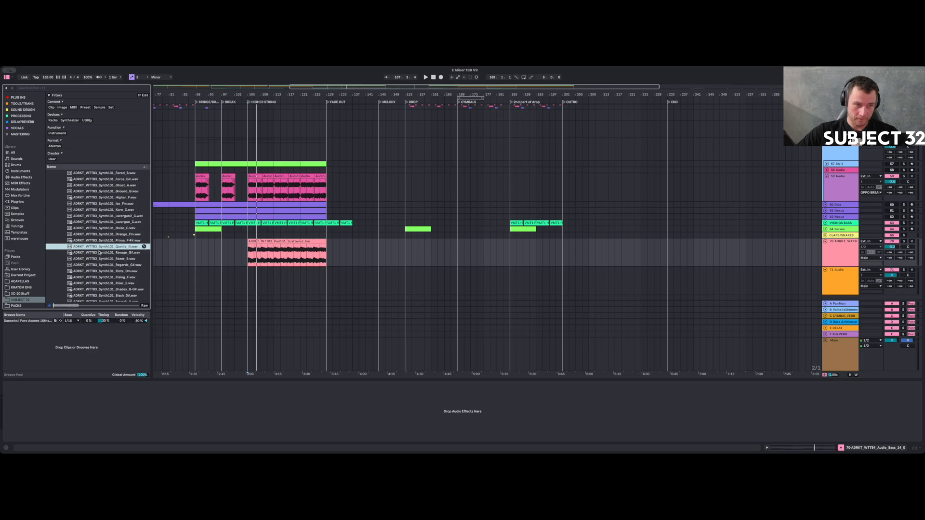
click(99, 285)
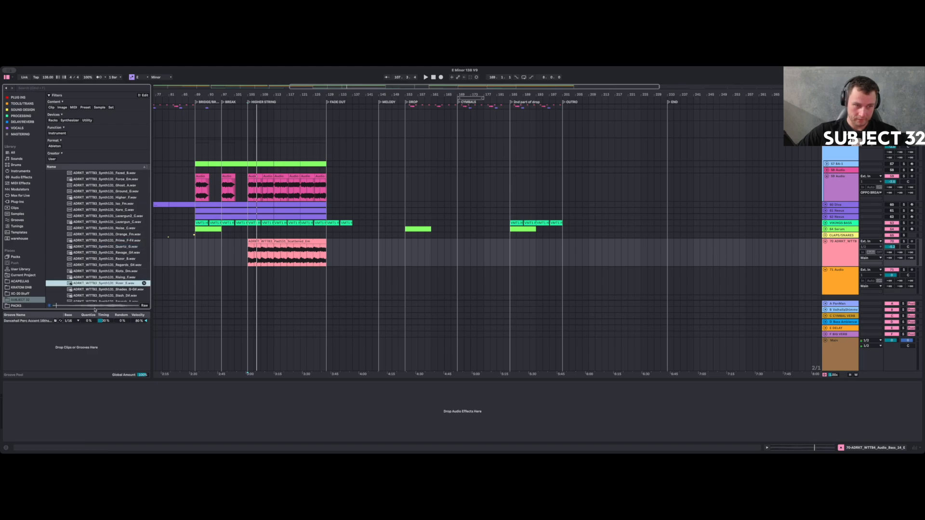
scroll(92, 282, down, 3)
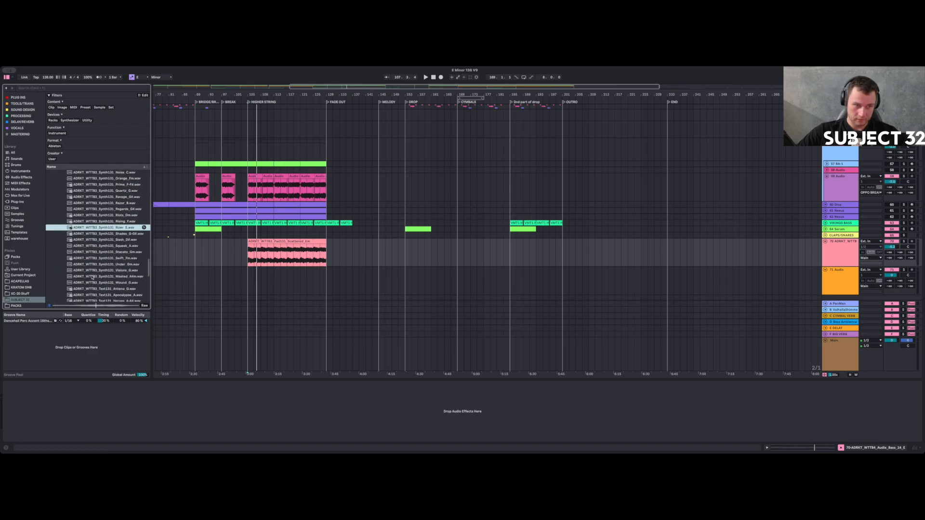
click(102, 260)
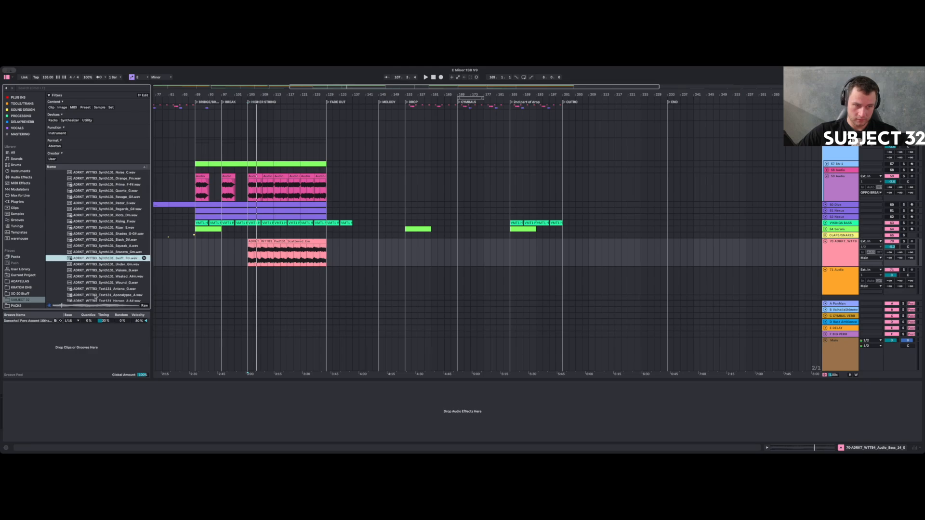
scroll(100, 282, down, 2)
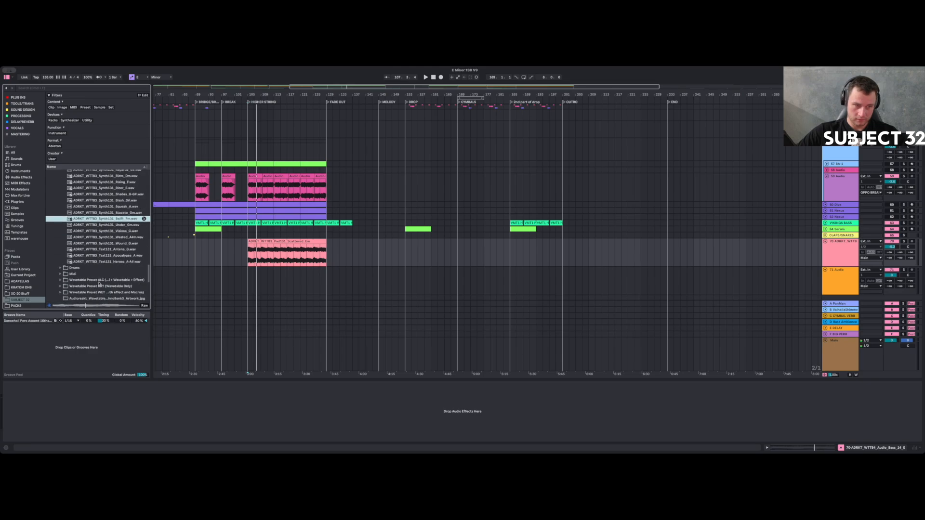
Preview the Tool131 loops Apocalypse and Heroes and the Synth131 loops Wound, Rising and Orange_Fm.
click(103, 256)
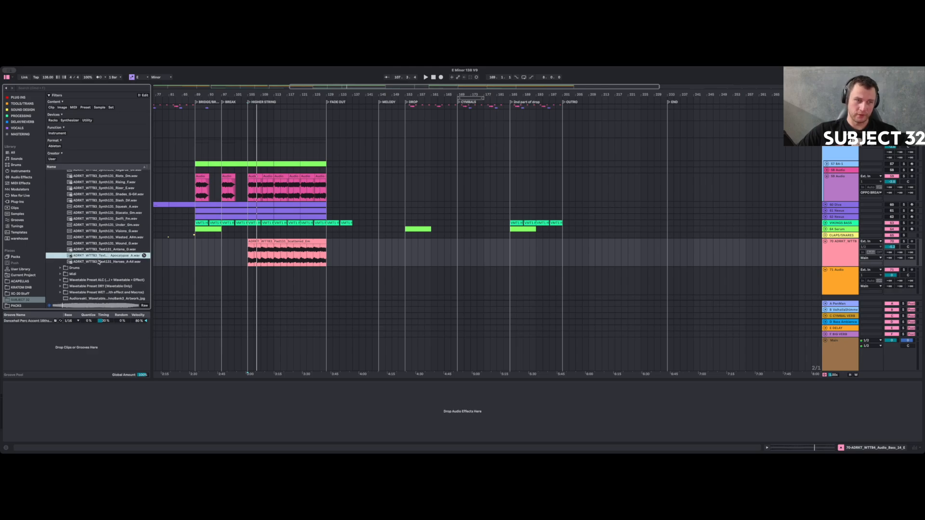
click(98, 262)
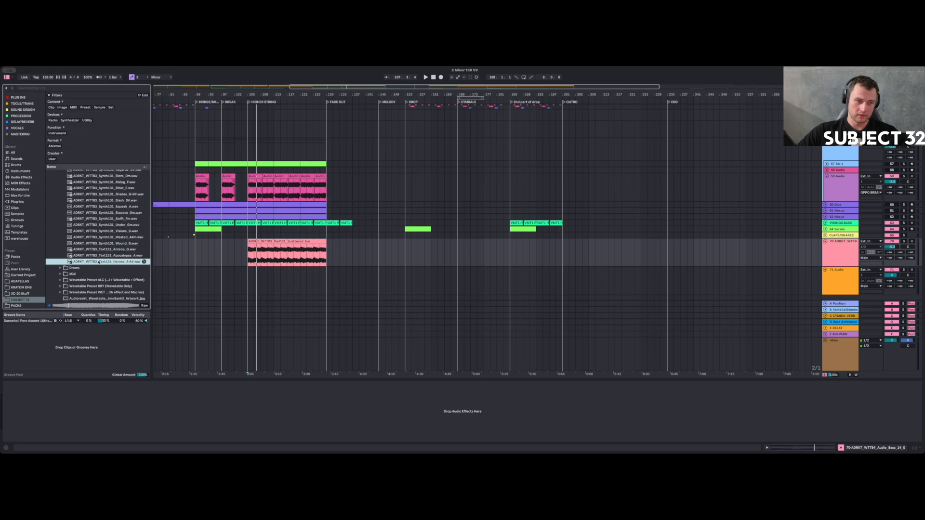
click(95, 243)
scroll(94, 243, up, 1)
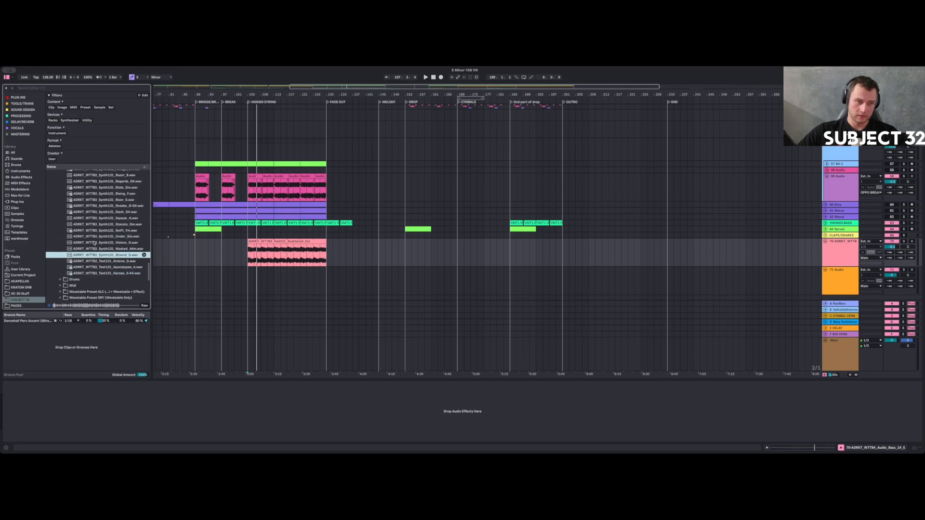
click(111, 199)
scroll(110, 202, up, 2)
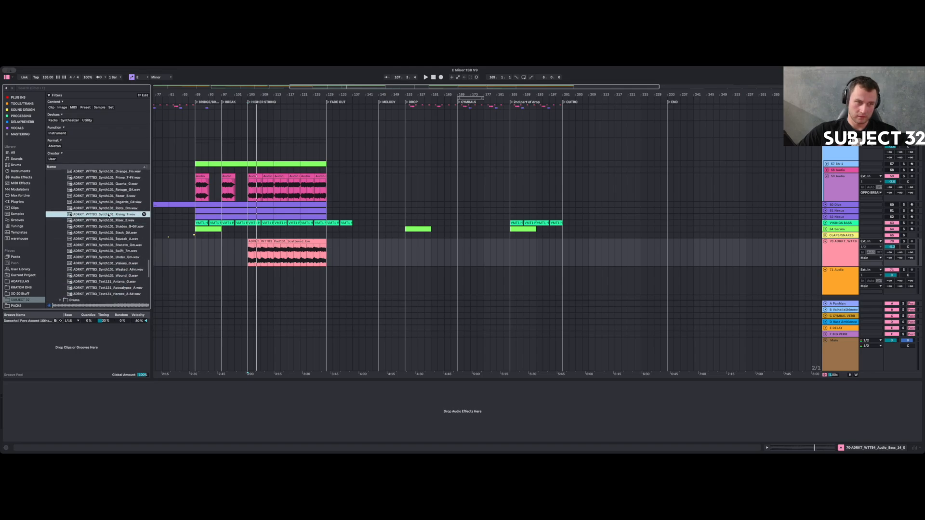
scroll(110, 224, up, 4)
click(108, 231)
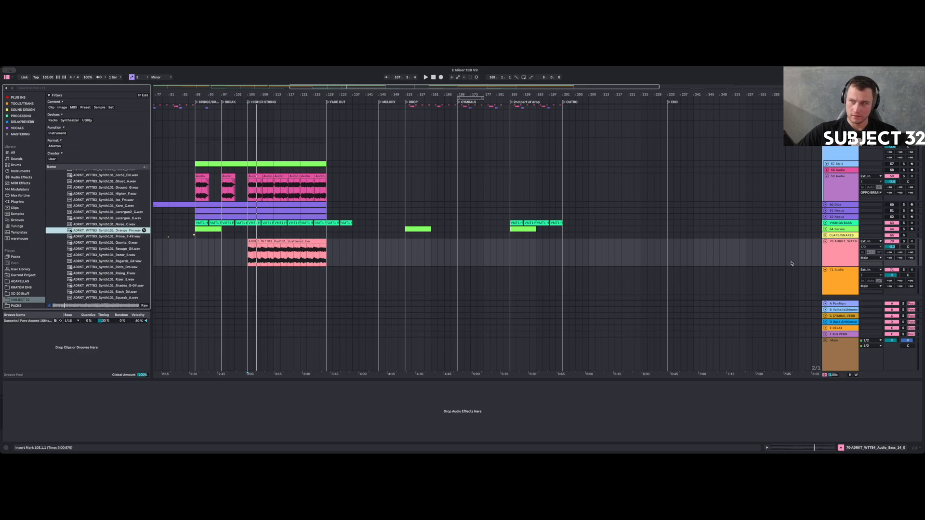
Place the Synth131 Orange_Fm loop on track 71 below the pad loop, starting at bar 137.
click(840, 250)
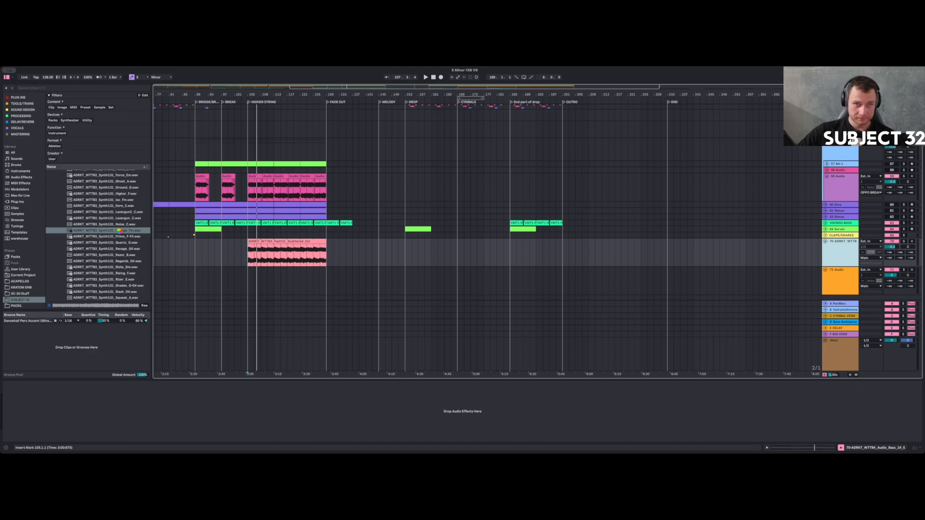
drag(119, 231, 381, 283)
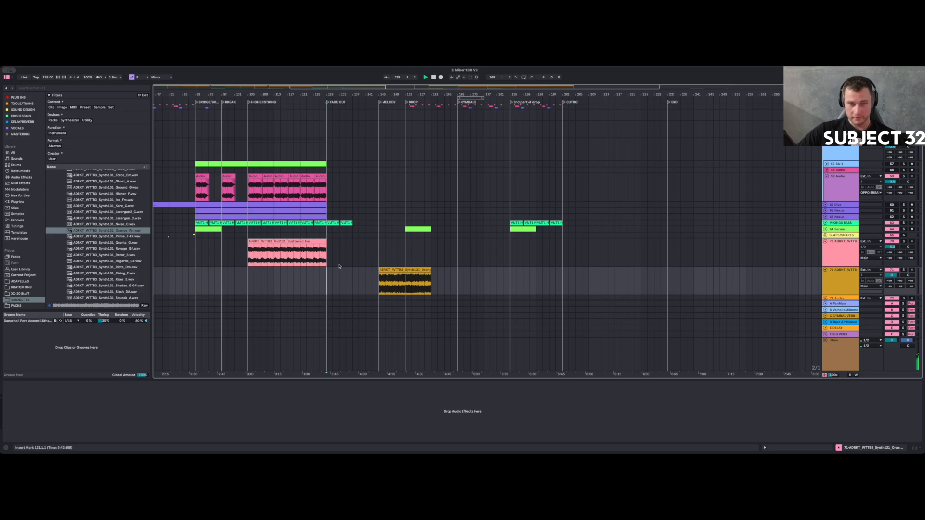
drag(395, 270, 364, 271)
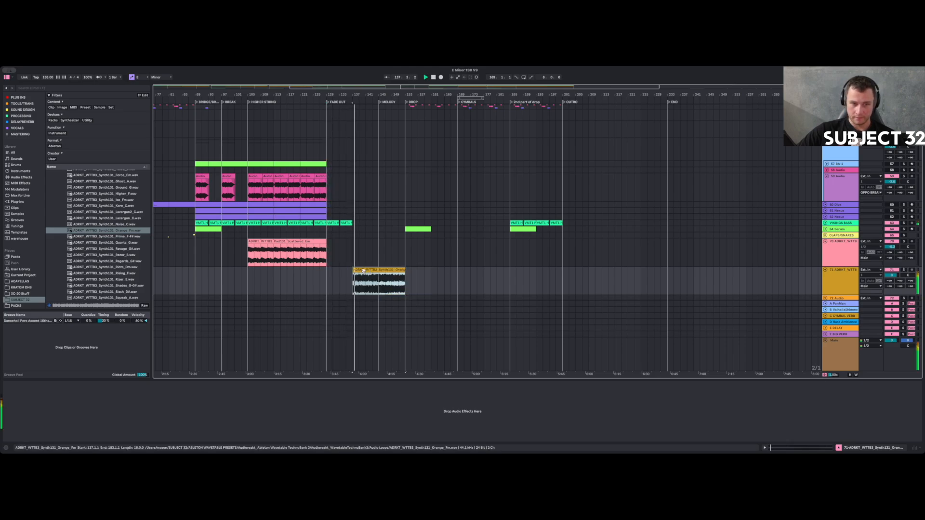
Warp the Orange_Fm clip with a segment tempo of 131 BPM and transpose it down 1 semitone.
key(shift+Tab)
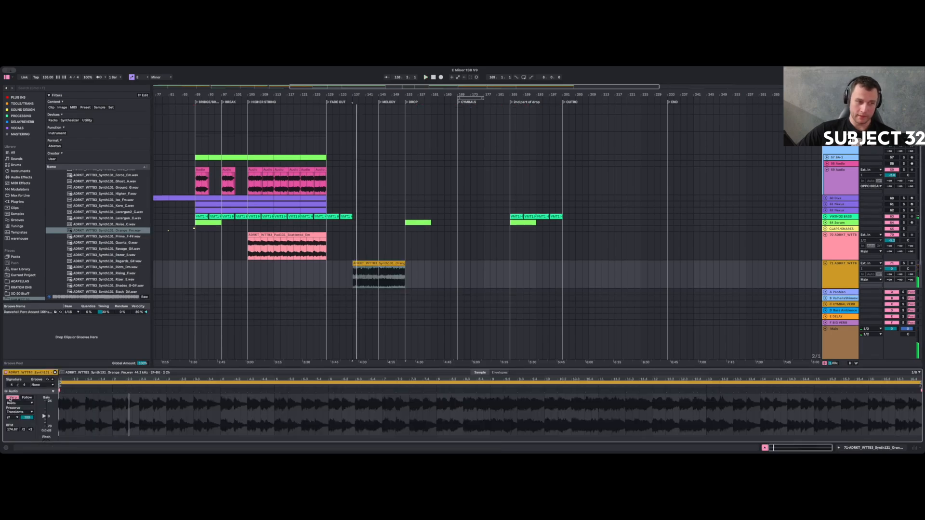
click(10, 398)
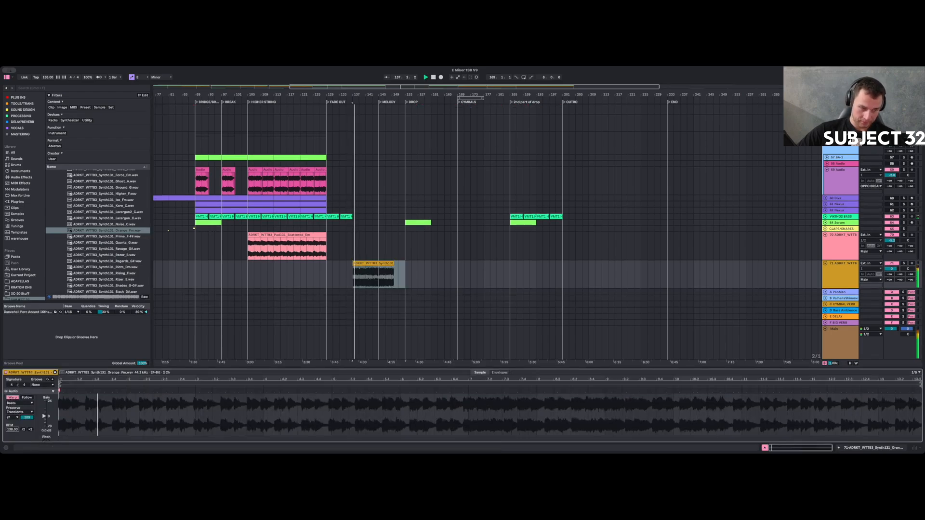
key(Down)
key(Down)
key(Down)
key(Down)
key(Down)
key(Down)
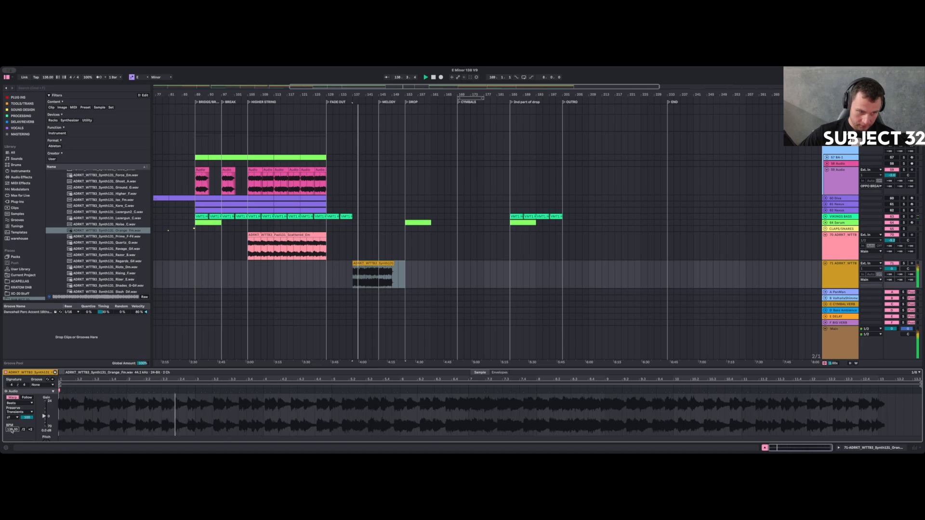
key(Down)
scroll(45, 425, down, 2)
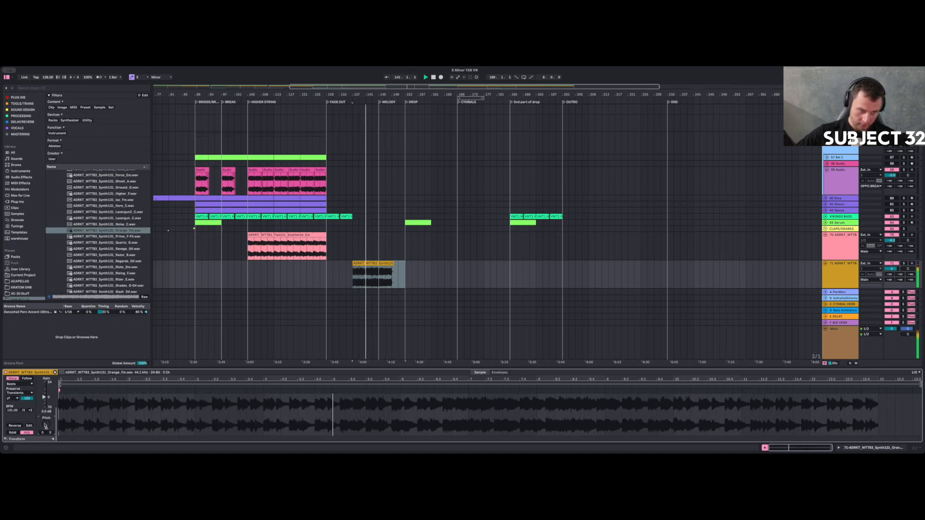
Turn off transient looping for the Orange_Fm clip's Beats warp mode and lower its transient envelope.
click(358, 260)
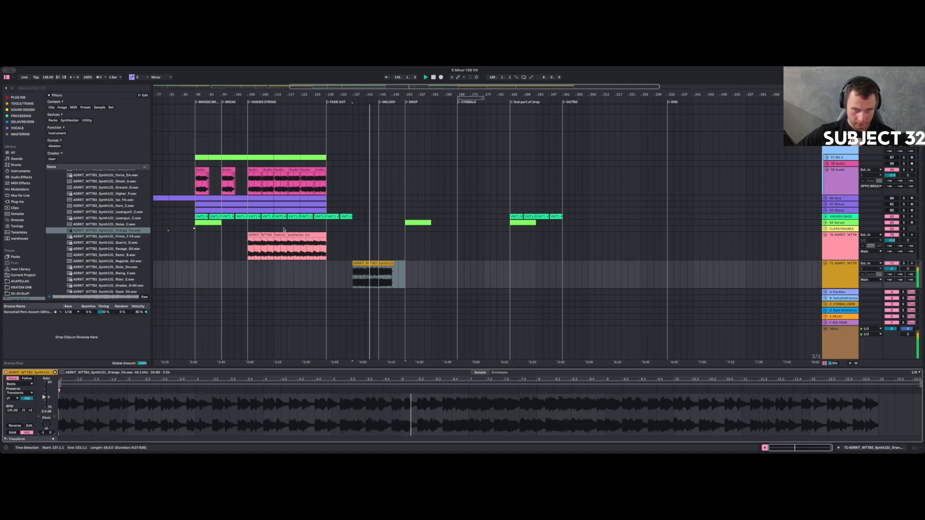
click(369, 263)
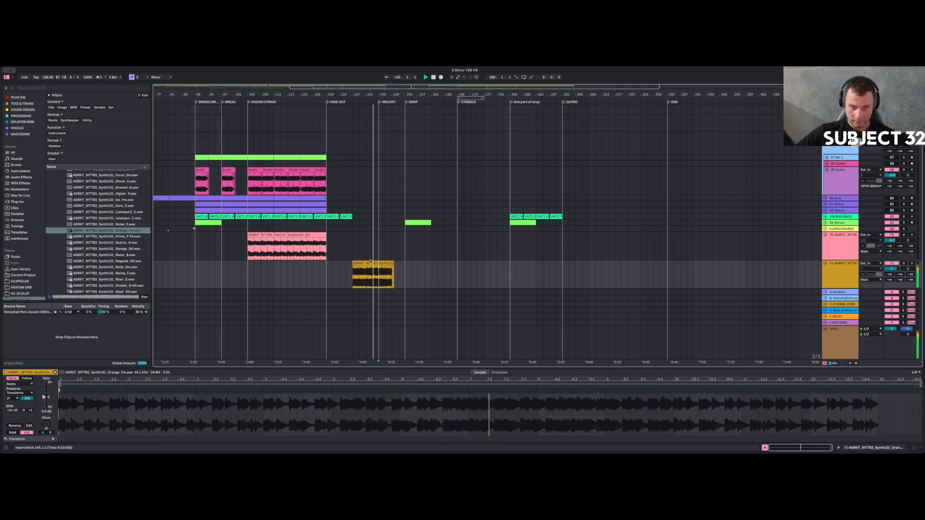
click(369, 263)
click(11, 399)
drag(27, 399, 27, 406)
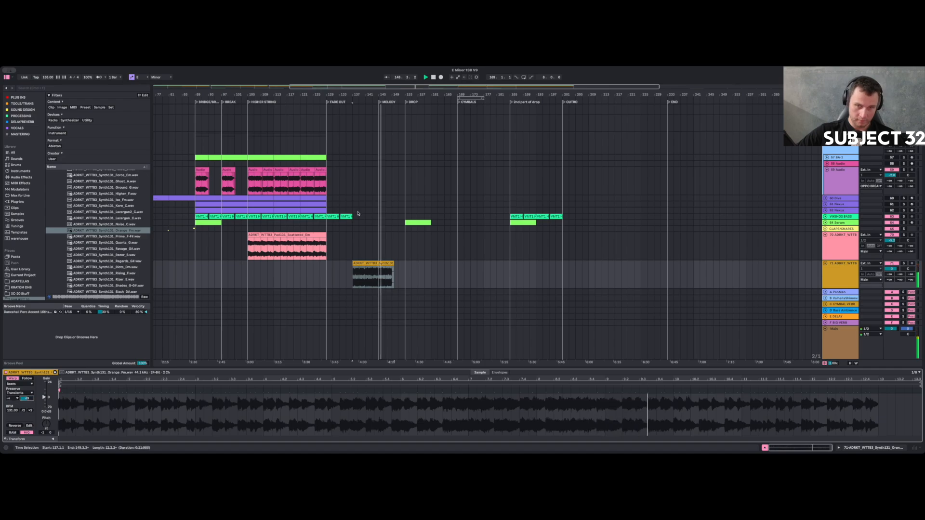
Move the Orange_Fm clip to the DROP marker at bar 153, readjust its transient envelope and play it from there.
drag(368, 266, 420, 268)
drag(27, 399, 27, 392)
click(412, 262)
key(space)
key(space)
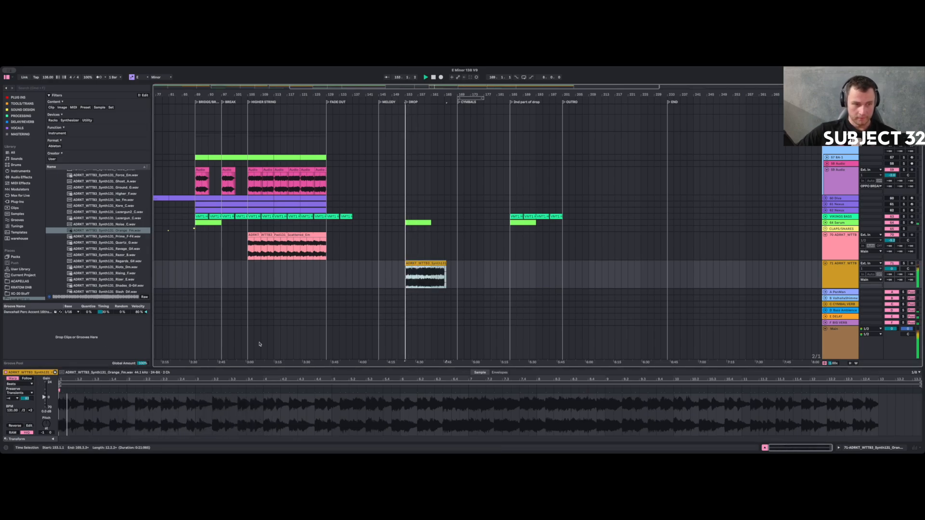
Repeat the first two bars of the Orange_Fm clip up to the CYMBALS marker and play the result from the DROP marker.
drag(401, 95, 386, 250)
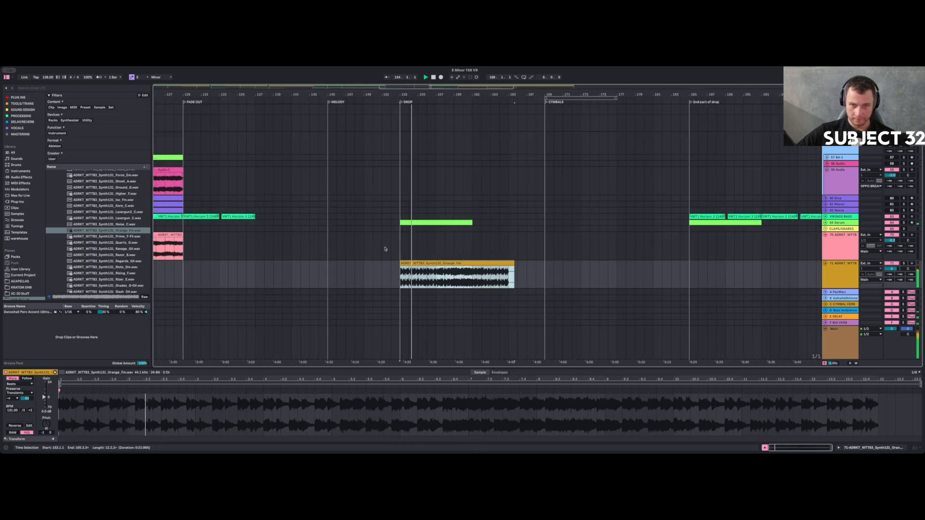
drag(404, 282, 418, 282)
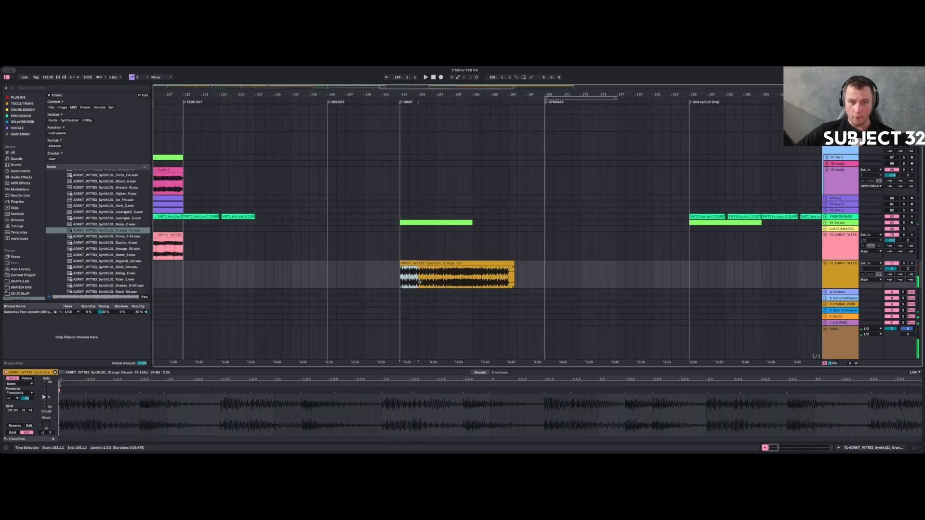
key(ctrl+d)
key(ctrl+d)
key(ctrl+d)
key(ctrl+d)
key(ctrl+d)
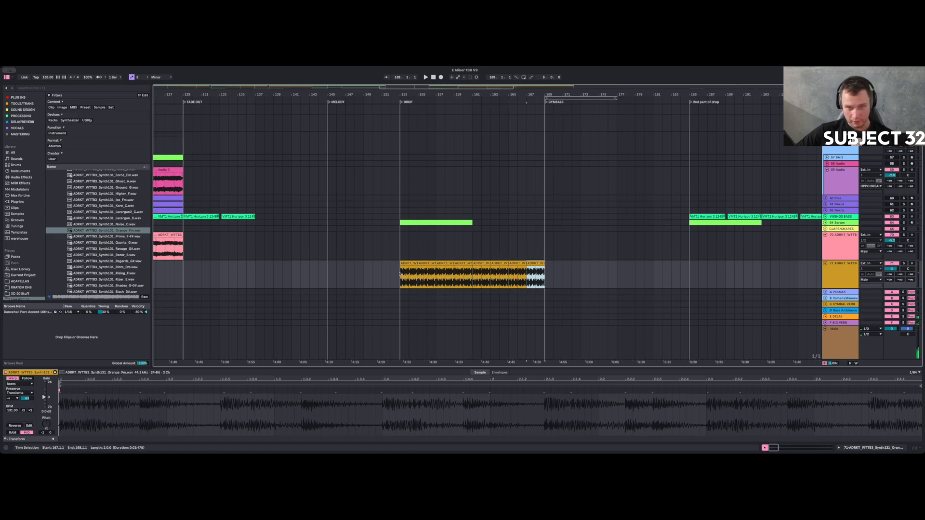
key(space)
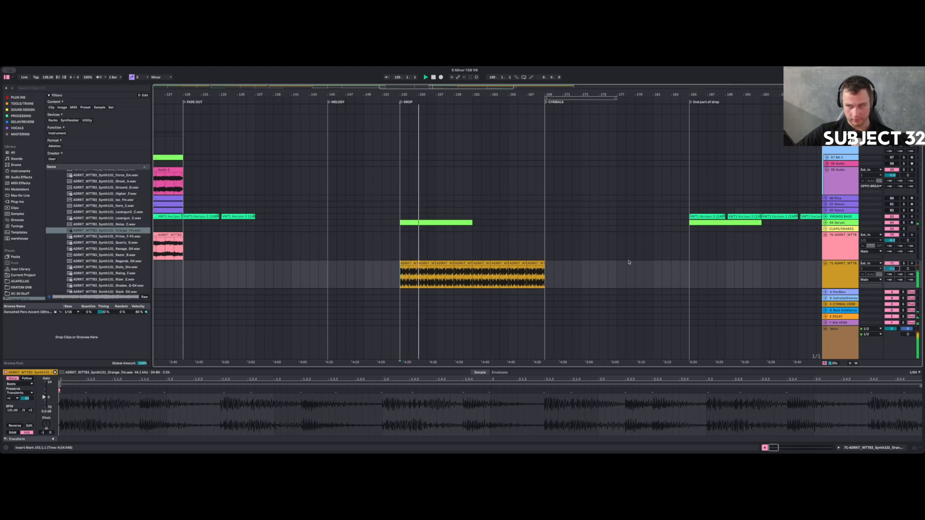
drag(429, 94, 407, 94)
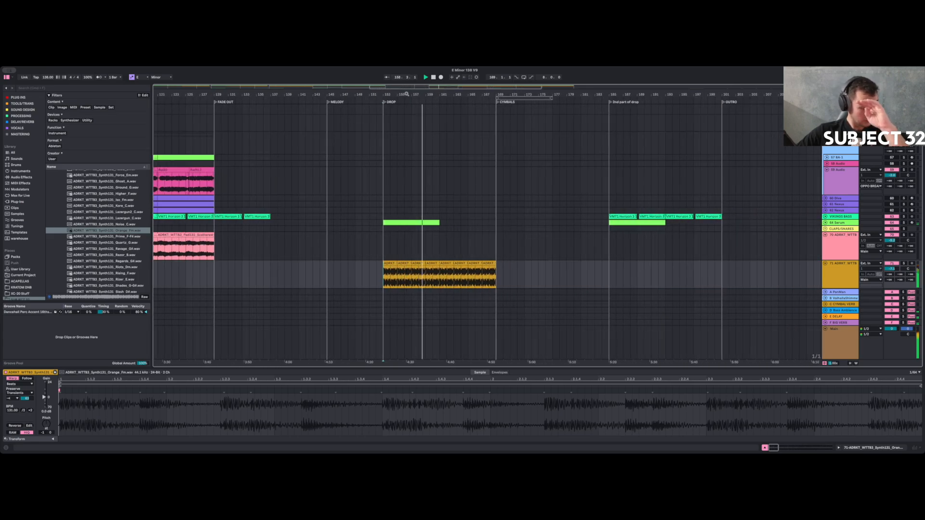
Play the repeated Orange_Fm clips repeatedly from the DROP marker and check them against the arrangement.
key(space)
key(space)
key(space)
key(space)
key(space)
key(space)
key(space)
drag(366, 95, 384, 140)
key(space)
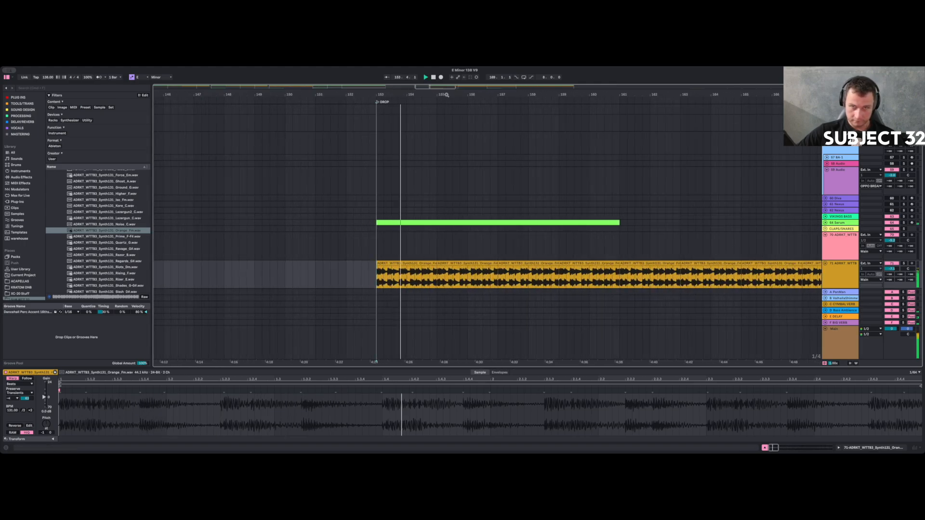
drag(427, 94, 351, 29)
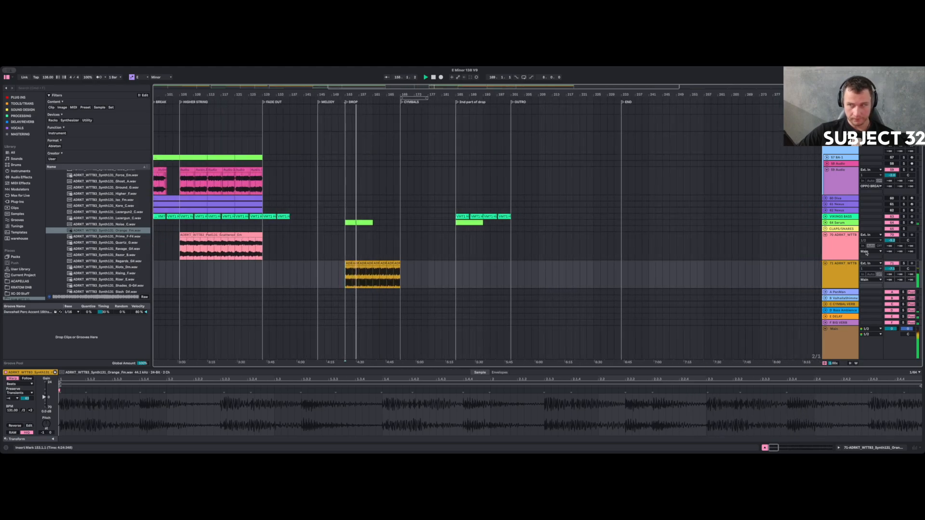
click(841, 275)
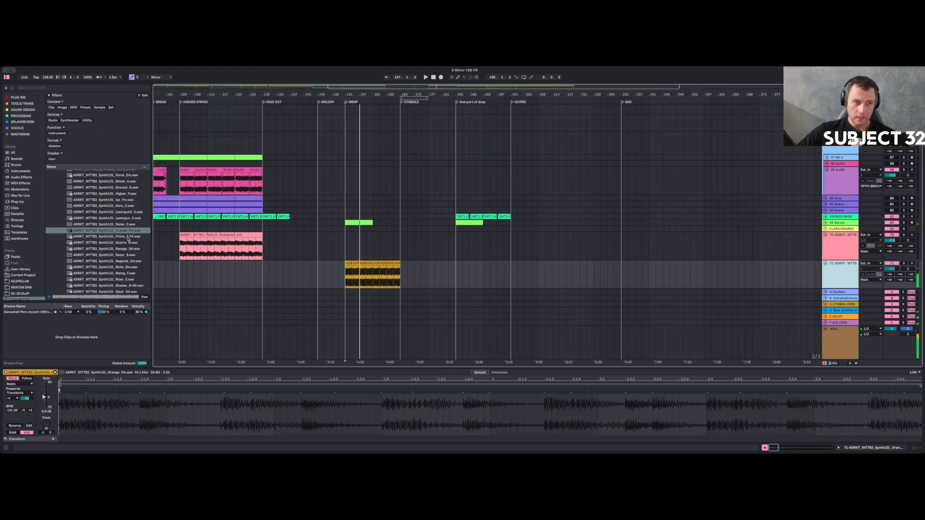
Audition other Synth131 loops and place Ground_G at the DROP marker on track 71 in place of the Orange_Fm clips.
click(126, 236)
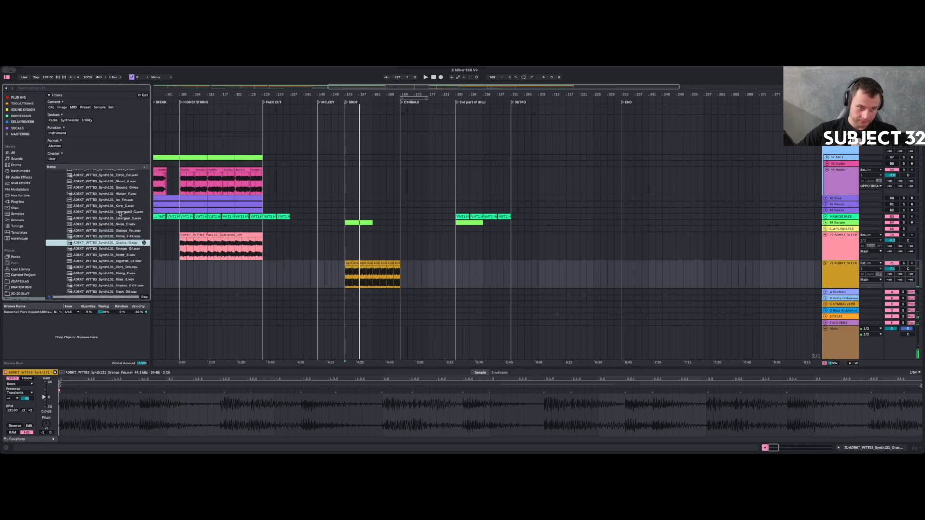
click(119, 224)
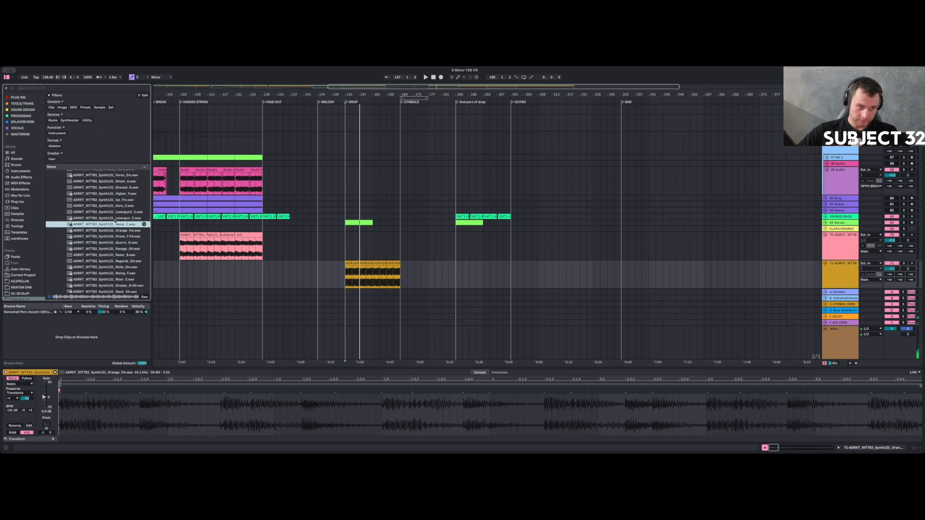
click(113, 200)
scroll(113, 202, up, 1)
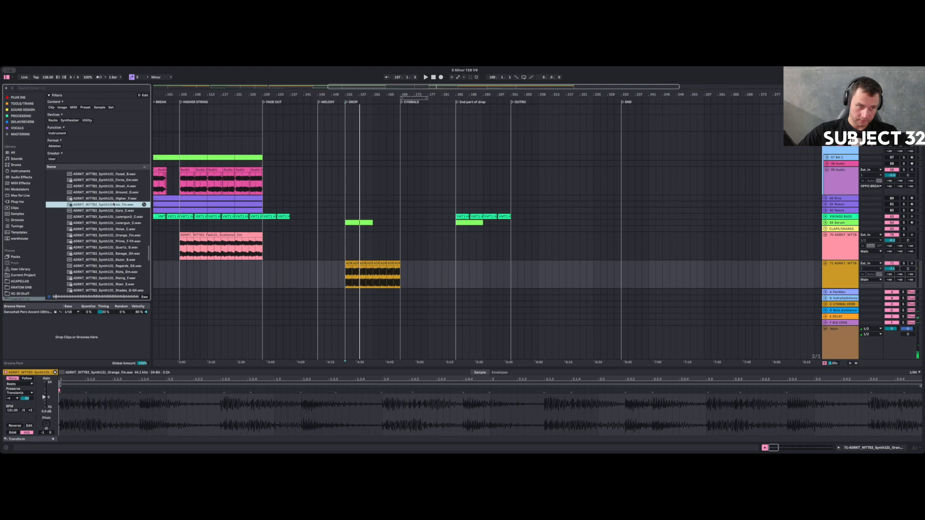
click(114, 201)
scroll(112, 204, up, 1)
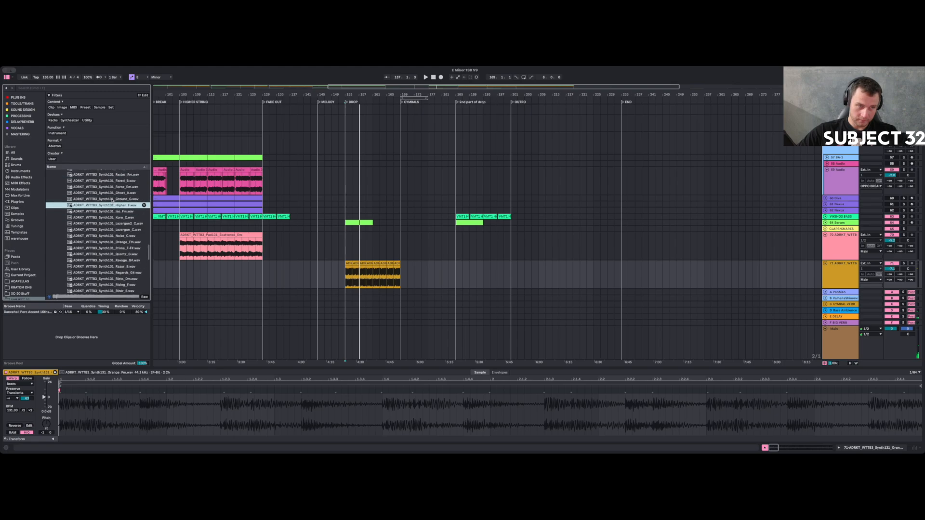
click(113, 212)
click(113, 199)
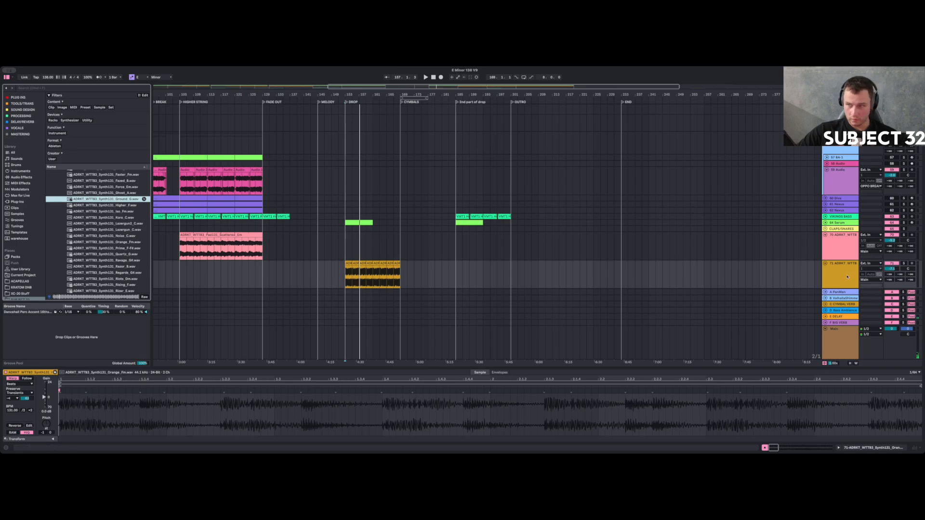
drag(96, 200, 346, 280)
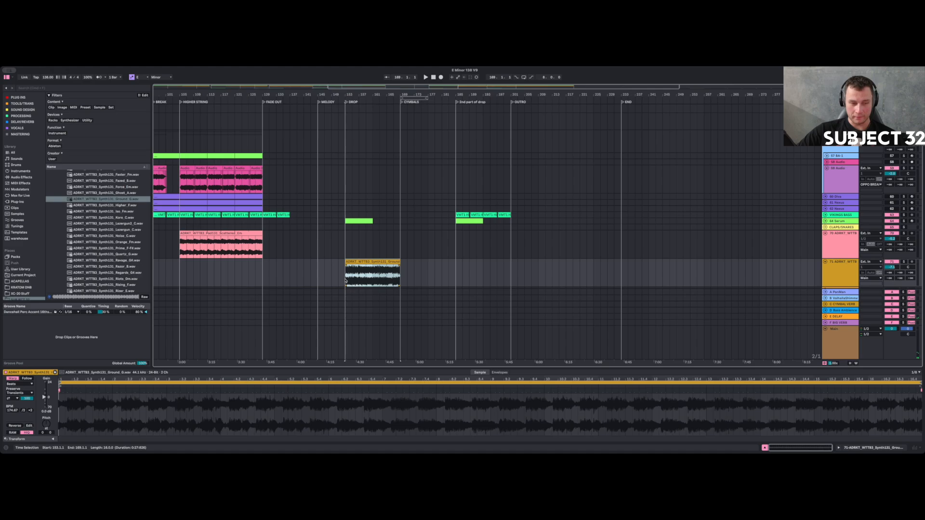
Warp the Ground_G clip with a segment tempo of 131 BPM and play it from the DROP marker.
click(12, 378)
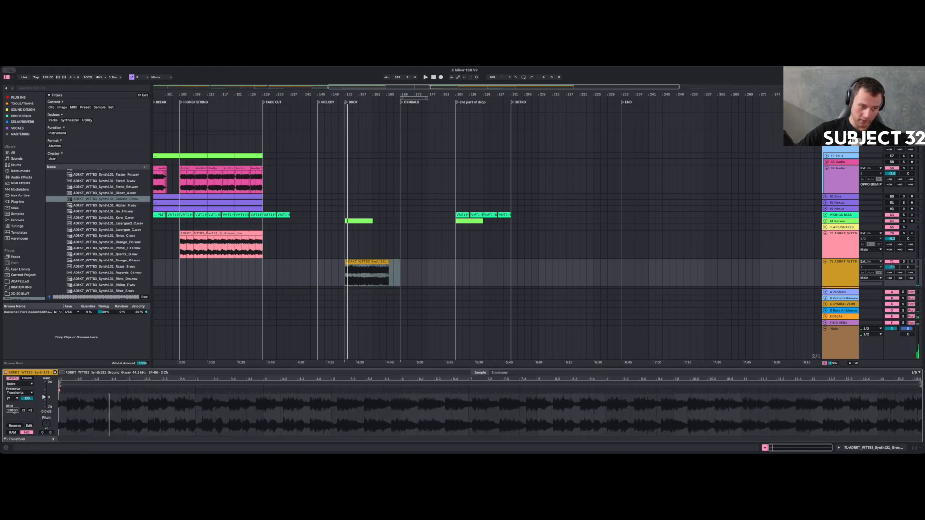
drag(14, 412, 14, 424)
key(space)
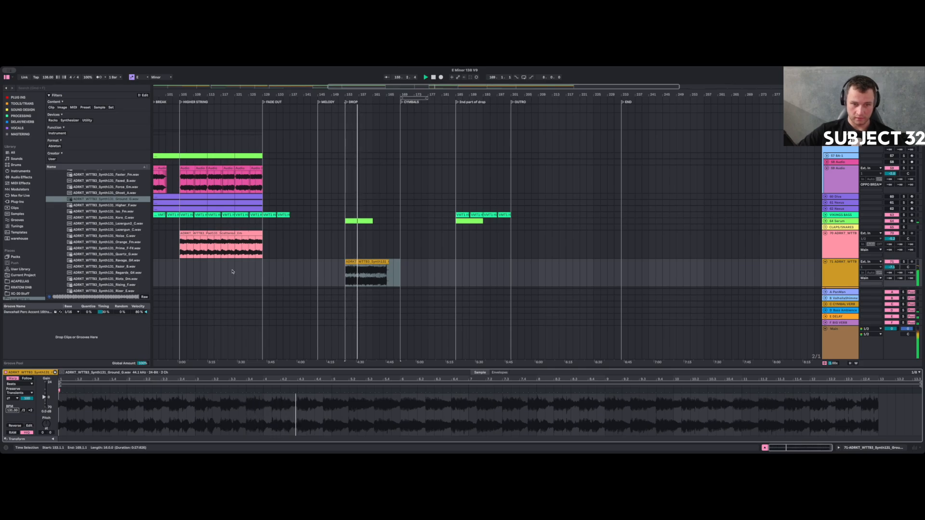
key(space)
key(space)
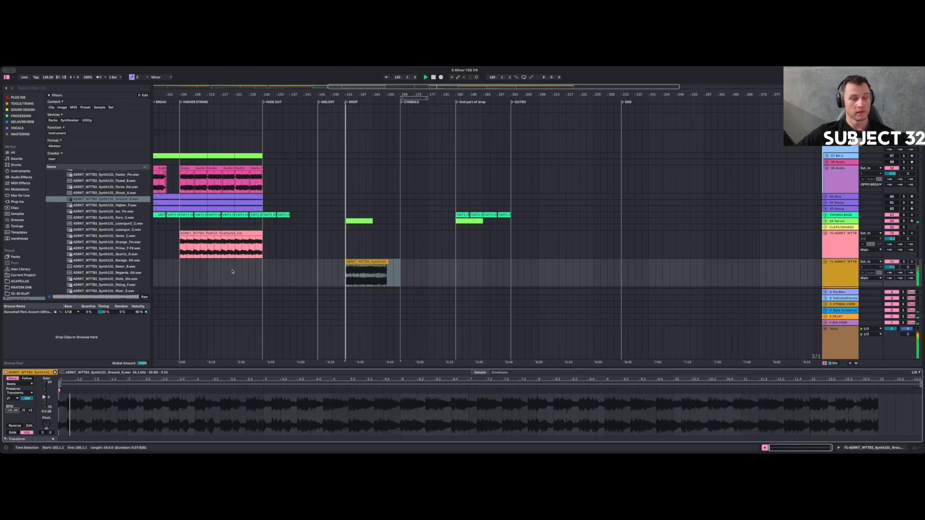
key(space)
key(space)
Try starting the Ground_G clip slightly ahead of the DROP marker and undo the move.
drag(349, 95, 347, 166)
drag(308, 261, 292, 280)
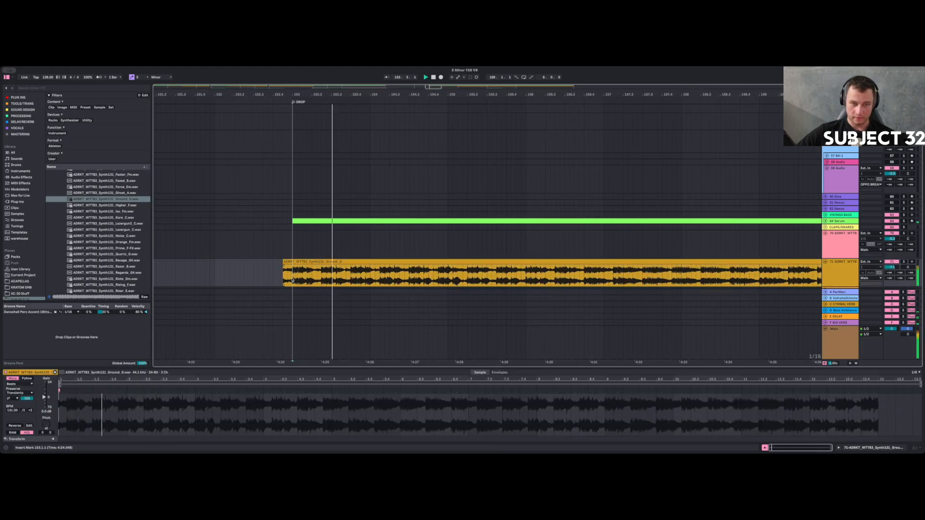
click(278, 254)
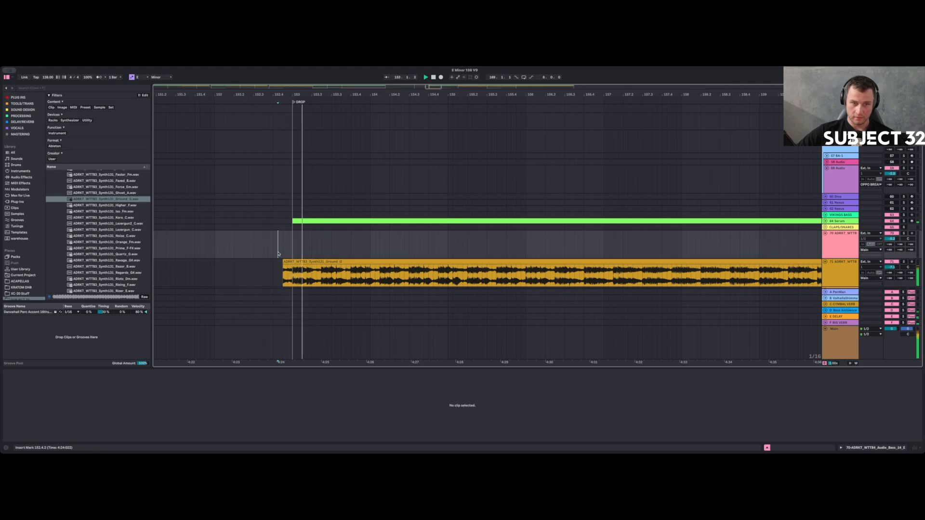
key(super+z)
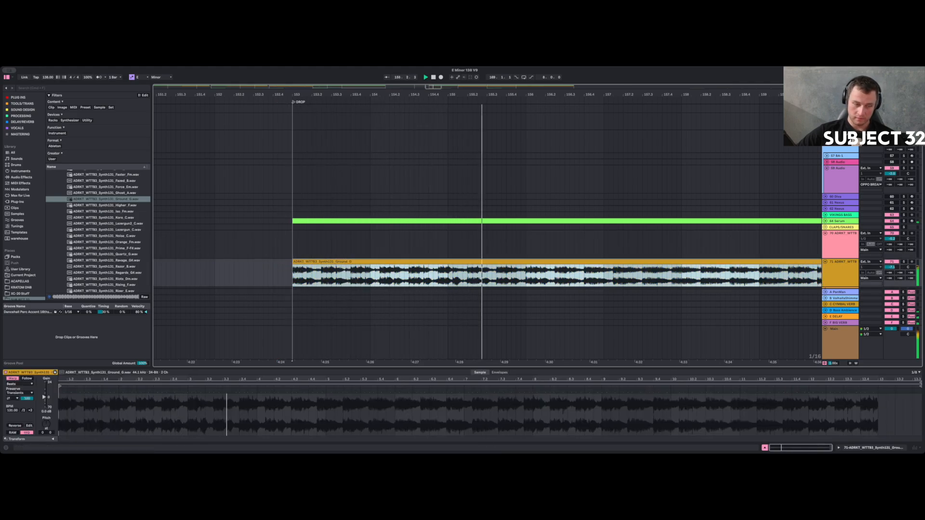
Transpose the Ground_G clip down 3 semitones and change its warp mode to Complex.
drag(47, 423, 48, 429)
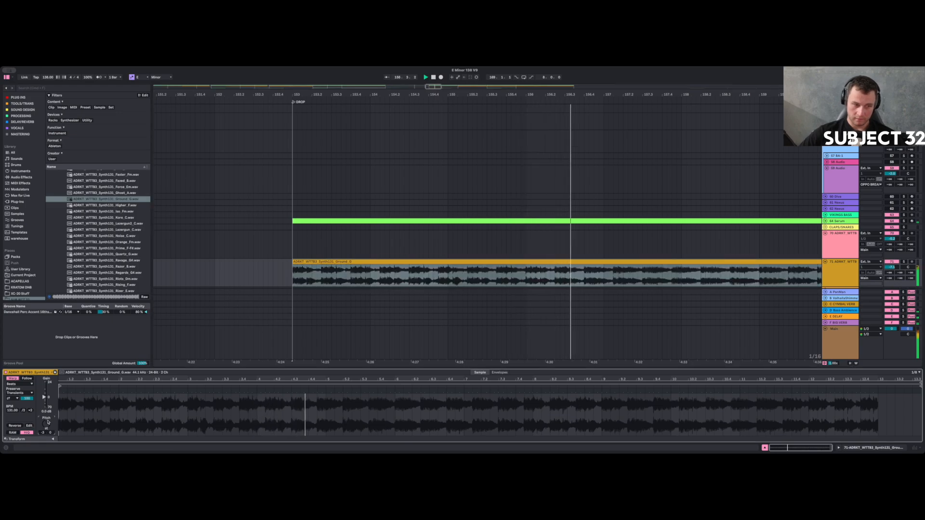
drag(47, 422, 48, 418)
key(space)
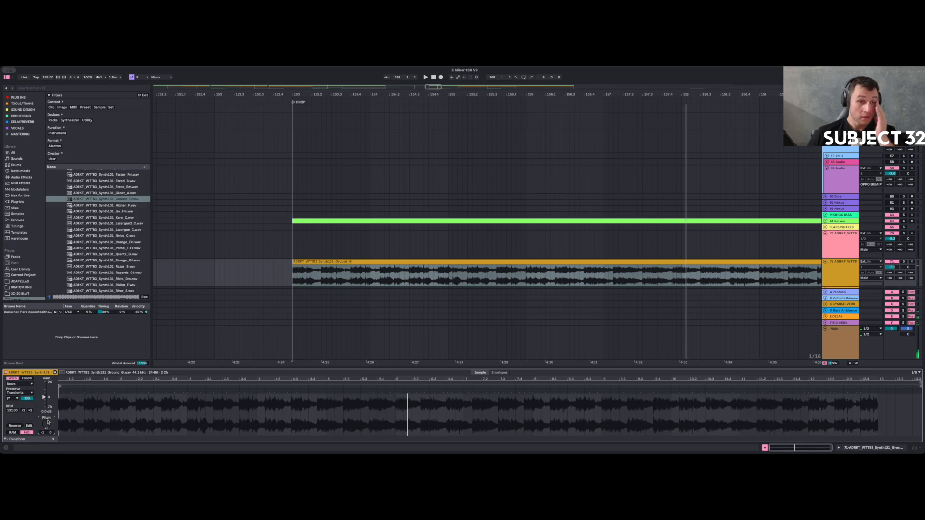
key(space)
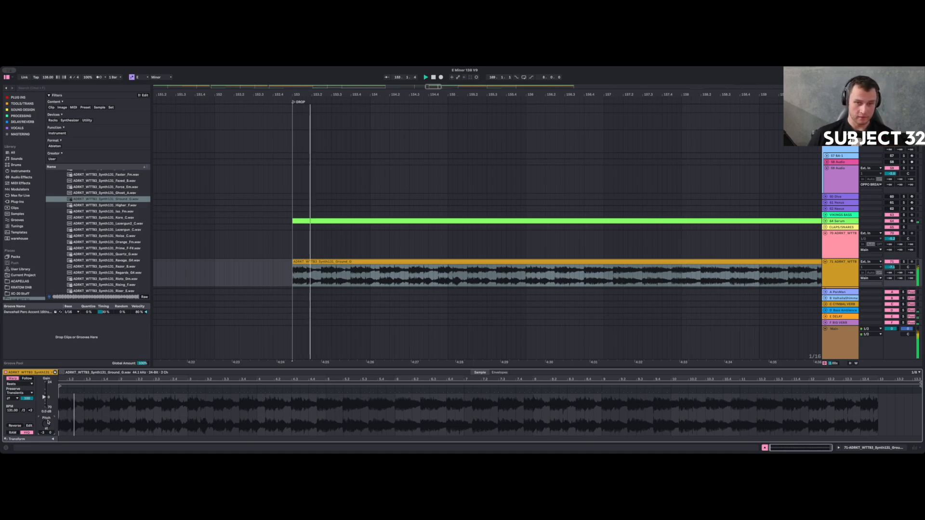
click(15, 385)
click(18, 408)
Play the arrangement from bars 113 and 61, and move the Ground_G clip to the DROP/RIDES marker at bar 65.
mouse_move(383, 91)
mouse_down()
mouse_move(224, 91)
mouse_move(229, 68)
mouse_move(235, 93)
mouse_move(378, 77)
mouse_up()
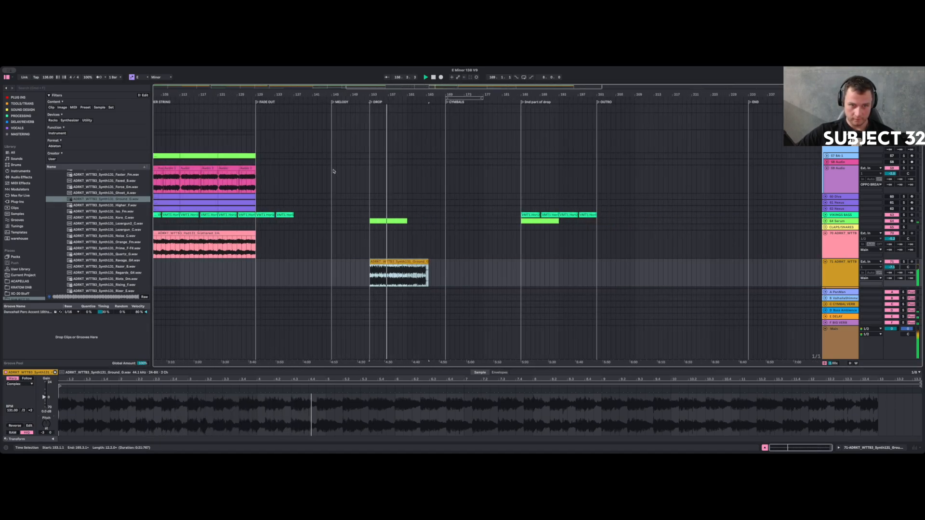
click(180, 279)
key(space)
key(space)
mouse_move(204, 95)
mouse_down()
mouse_move(355, 95)
mouse_move(362, 86)
mouse_up()
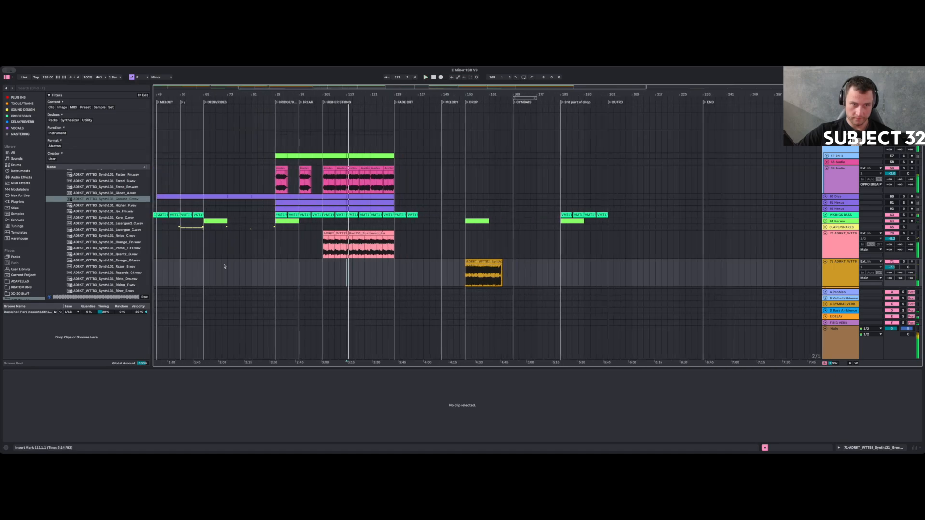
click(190, 274)
key(space)
key(space)
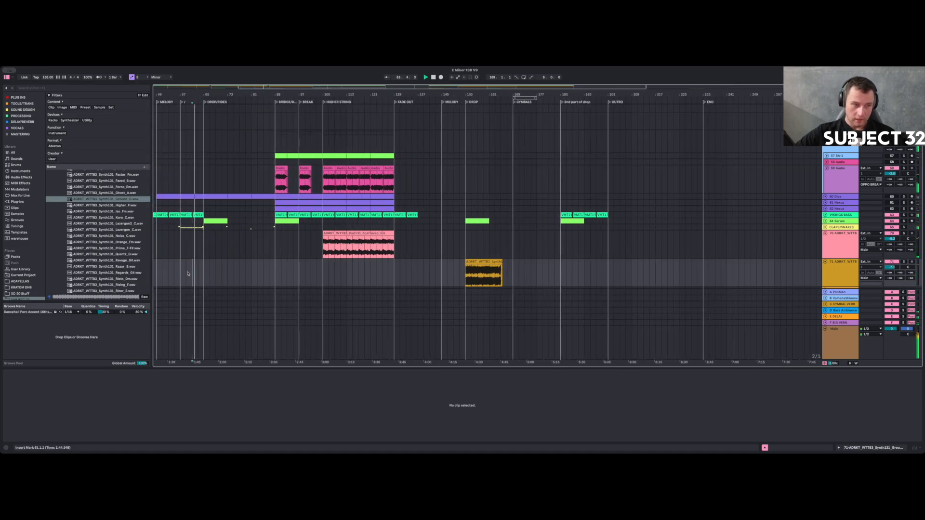
drag(482, 263, 221, 273)
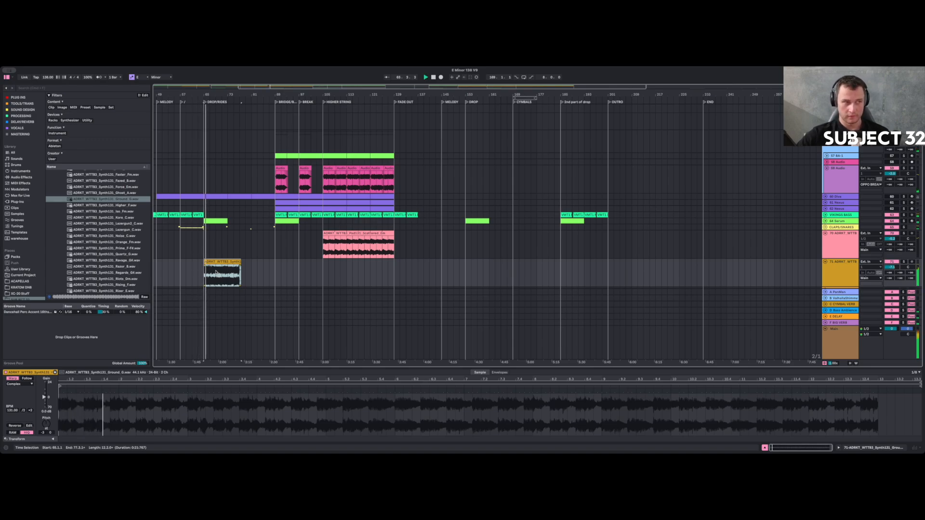
Lower track 71's volume to about -11 dB and repeat the Ground_G clip's first eight bars up to bar 89.
click(227, 279)
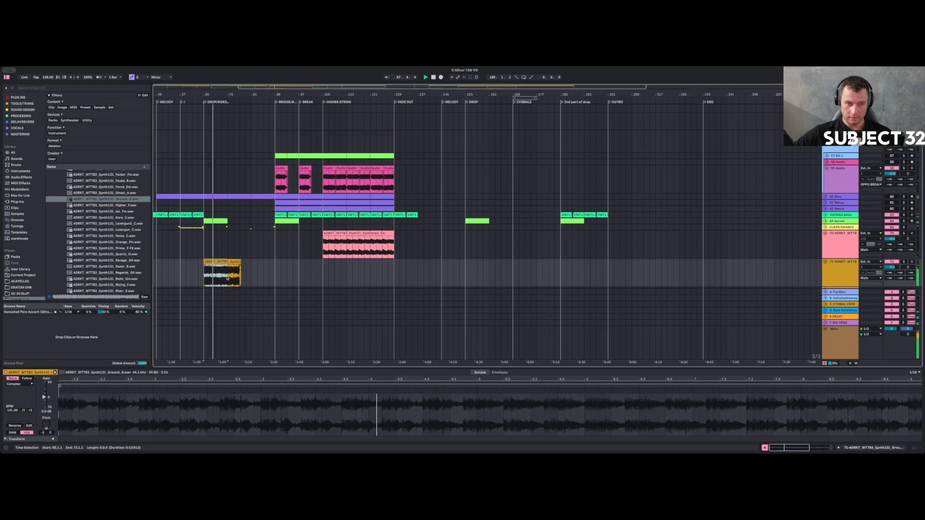
drag(892, 268, 891, 278)
drag(229, 94, 288, 80)
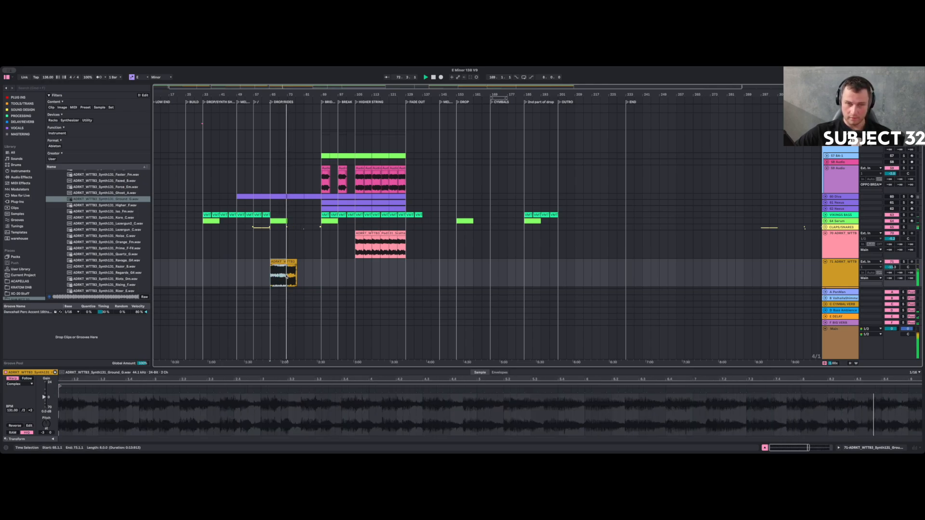
key(super+d)
key(super+d)
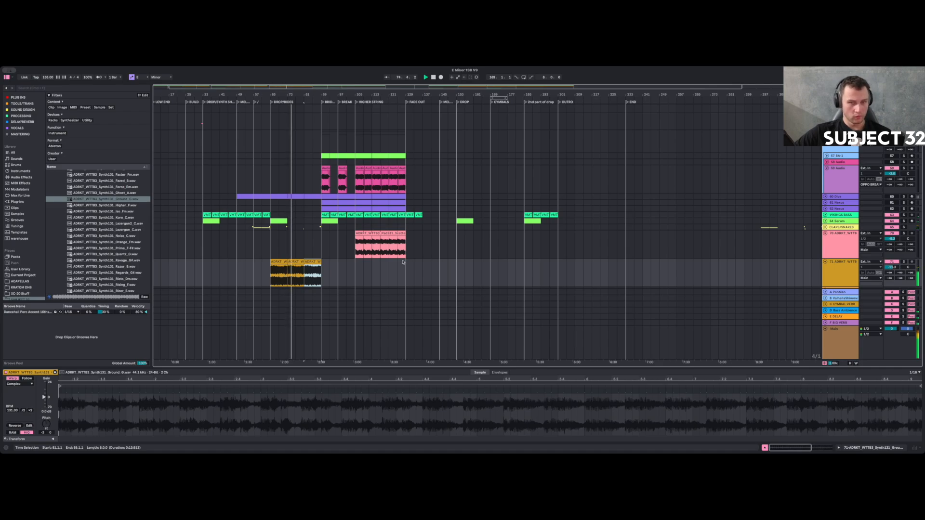
Audition more Synth131 loops and place Under_Gm on track 71 at the HIGHER STRING marker.
click(117, 206)
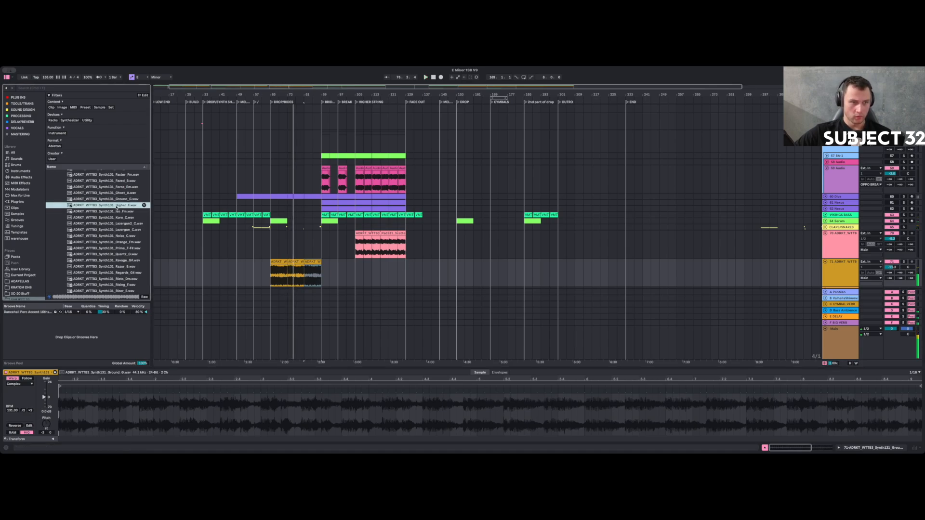
key(Up)
key(Up)
scroll(112, 207, down, 1)
click(115, 282)
scroll(115, 281, down, 3)
click(114, 217)
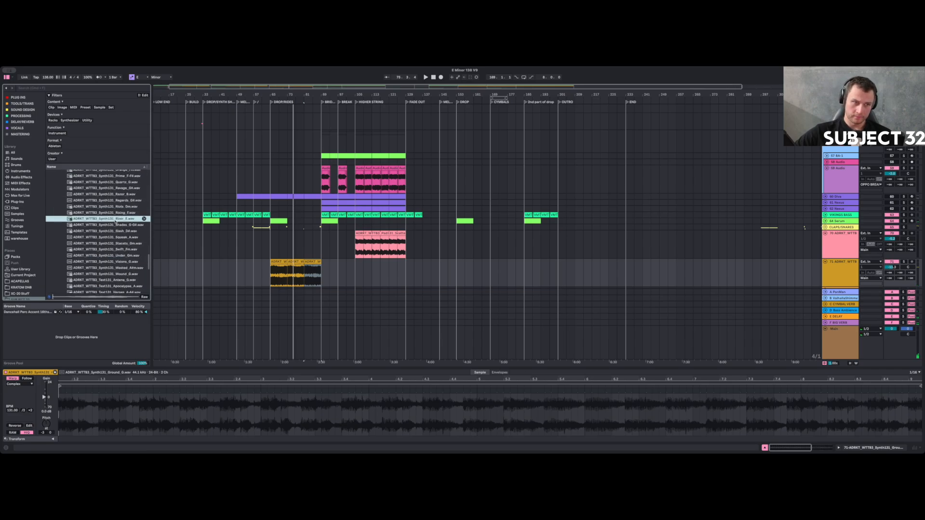
scroll(114, 217, down, 3)
click(105, 197)
scroll(106, 198, down, 1)
scroll(105, 197, up, 1)
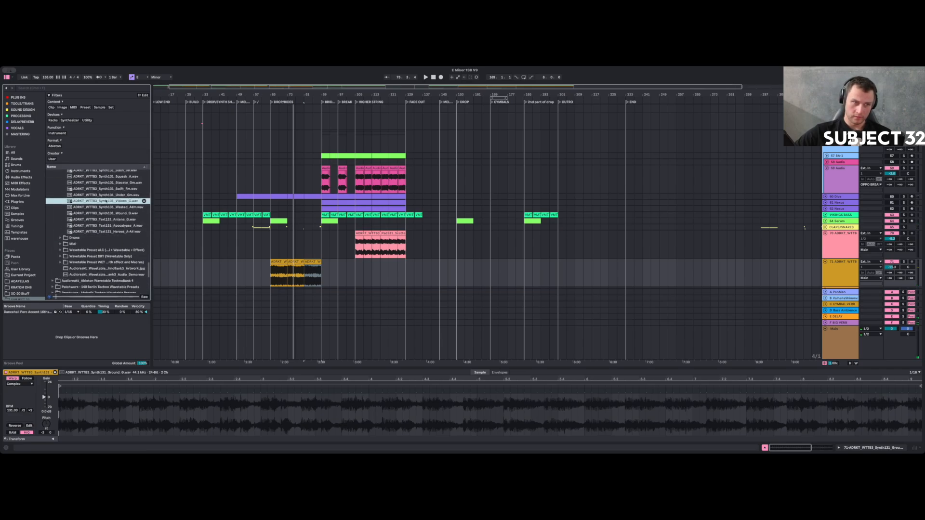
click(104, 197)
scroll(104, 198, up, 1)
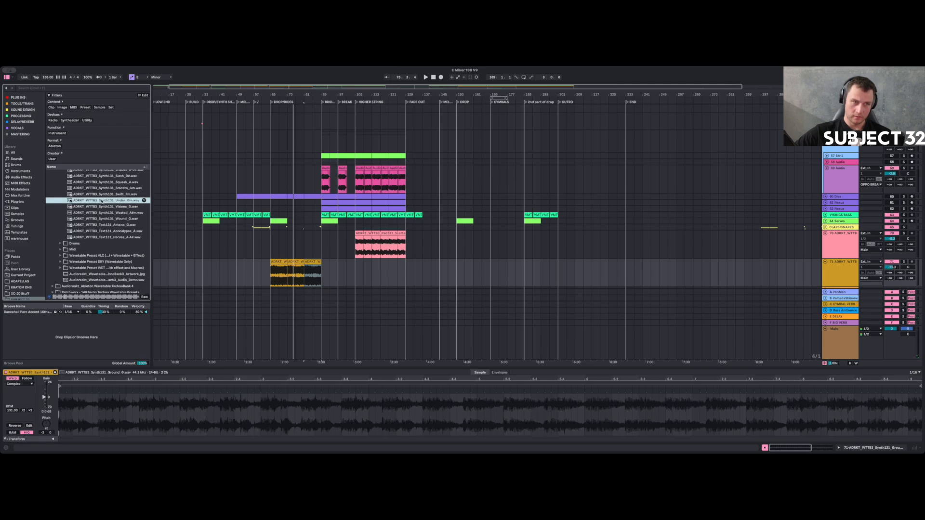
drag(101, 201, 359, 274)
Set the Under_Gm clip's segment tempo to 131 BPM, transpose it down 3 semitones and use the Complex warp mode.
key(space)
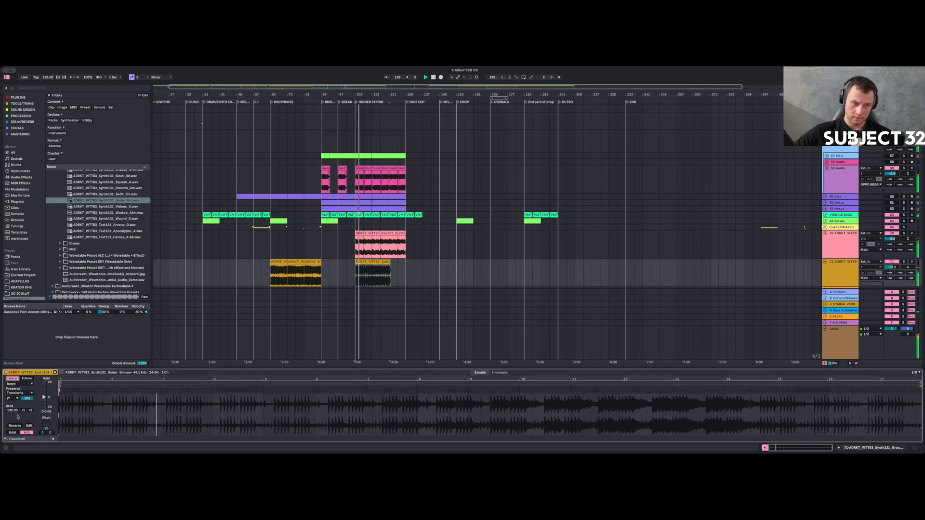
click(13, 411)
text(131)
key(Return)
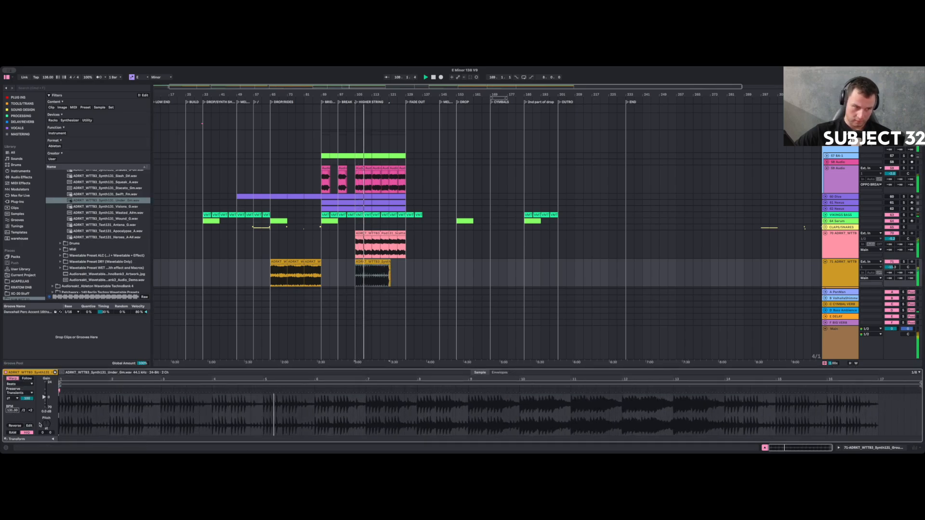
drag(46, 426, 46, 432)
click(19, 384)
click(17, 409)
Move the Under_Gm clip to the MELODY marker at bar 145 and raise the track volume while playing it.
drag(374, 262, 459, 271)
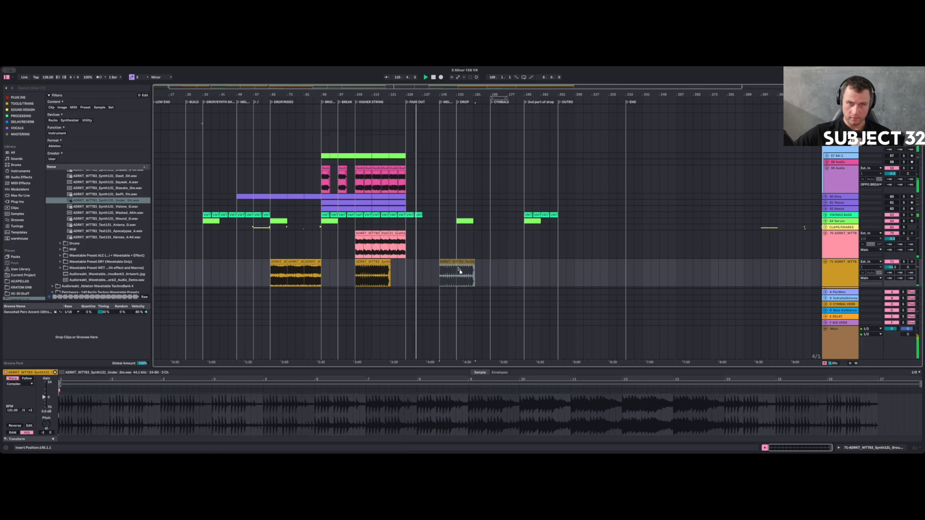
key(space)
key(space)
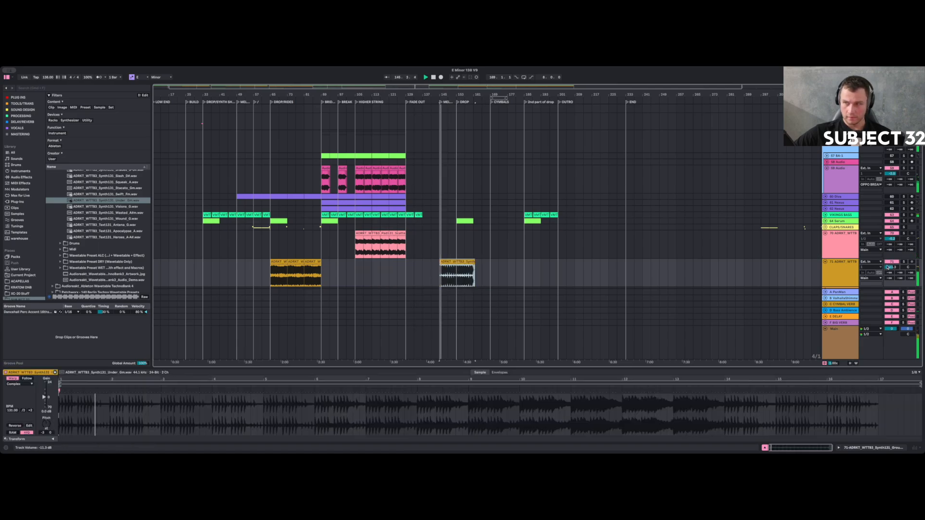
Play the Under_Gm clip on track 71 and duplicate its eight bars from bar 153 to fill bars 161 to 169.
click(456, 282)
key(space)
key(space)
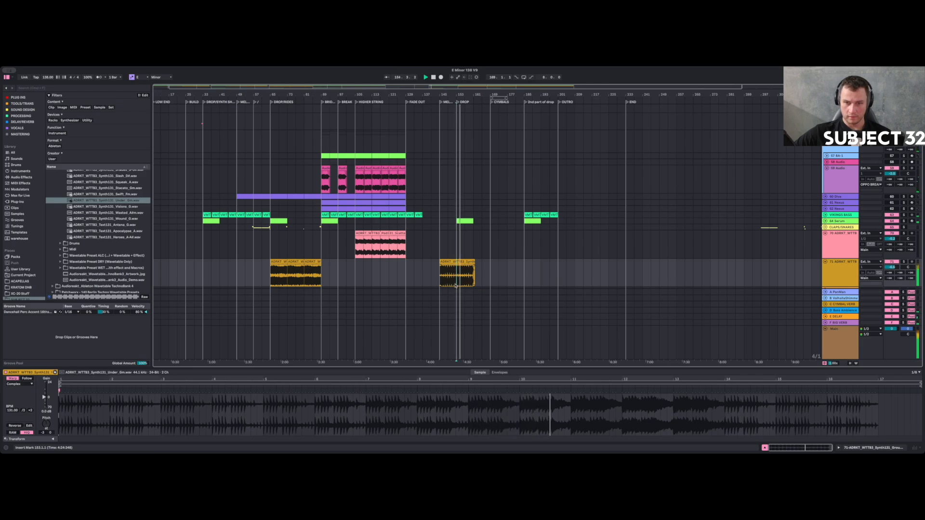
drag(456, 286, 465, 282)
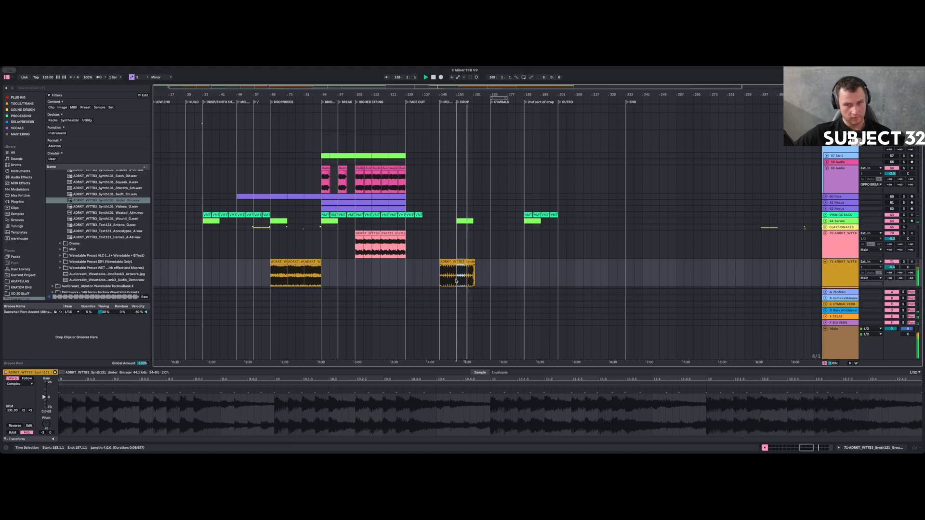
shift+click(475, 279)
key(super+d)
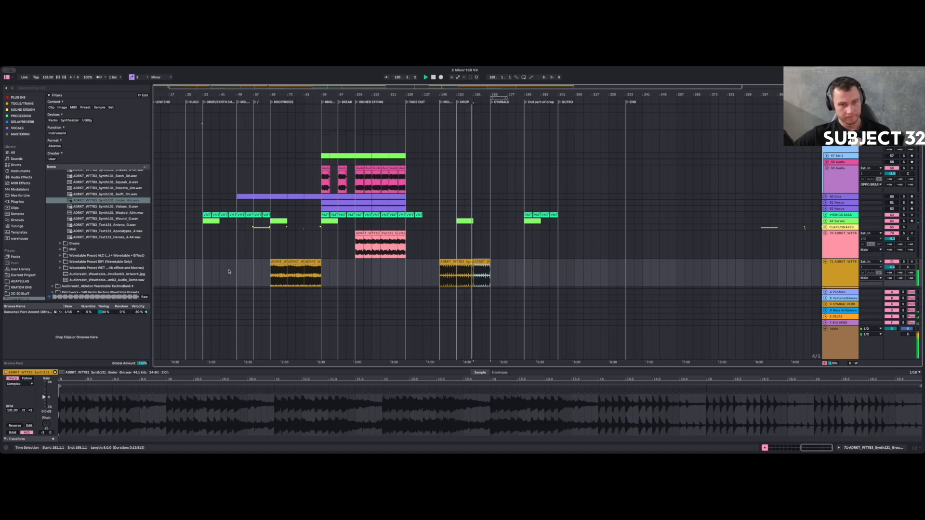
Add a new audio track and place an eight-bar Ground_G clip on it at the DROP marker, bar 153.
key(super+t)
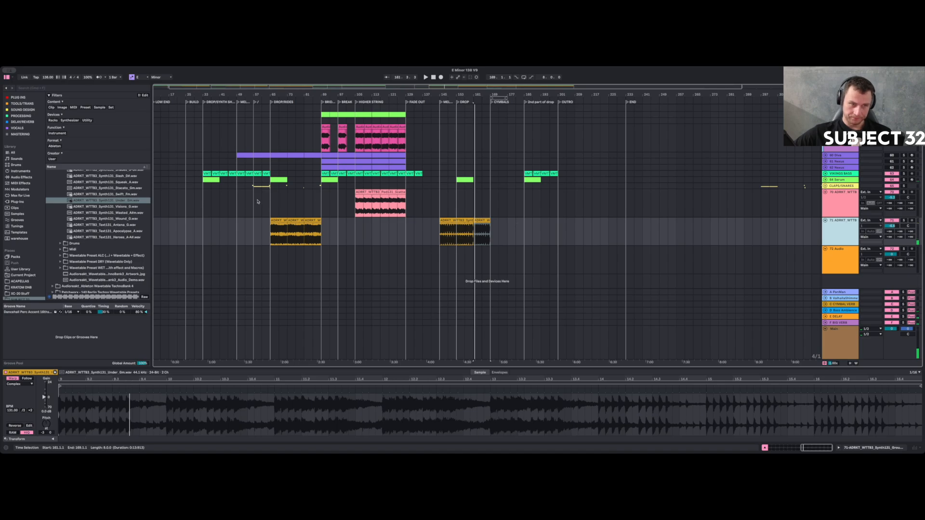
drag(307, 93, 261, 99)
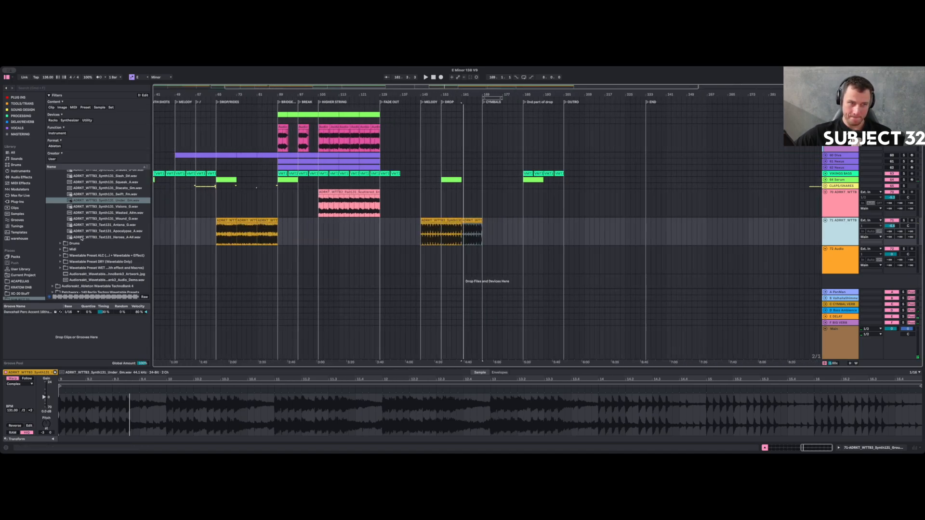
drag(474, 231, 432, 259)
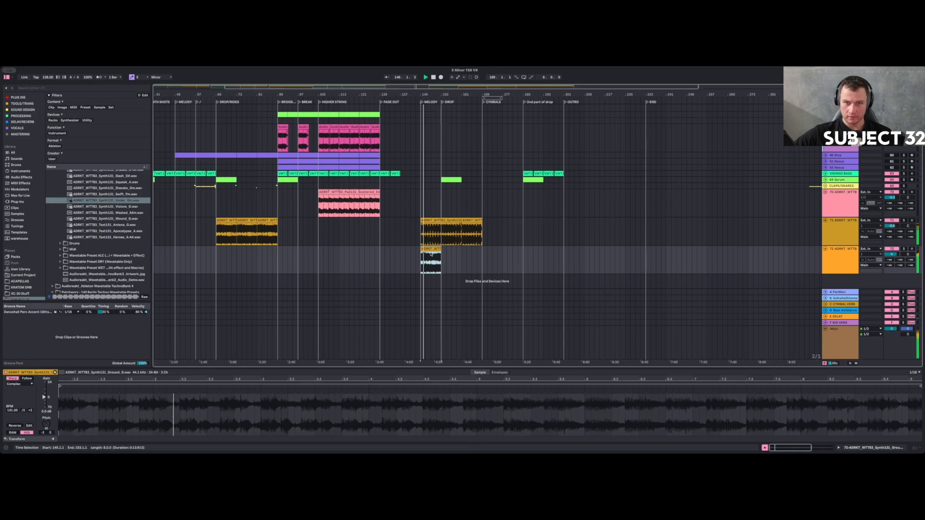
key(ctrl+d)
drag(453, 251, 453, 251)
key(space)
key(space)
Lower track 72's volume while playing and duplicate its Ground_G clip up to bar 169.
drag(892, 254, 892, 264)
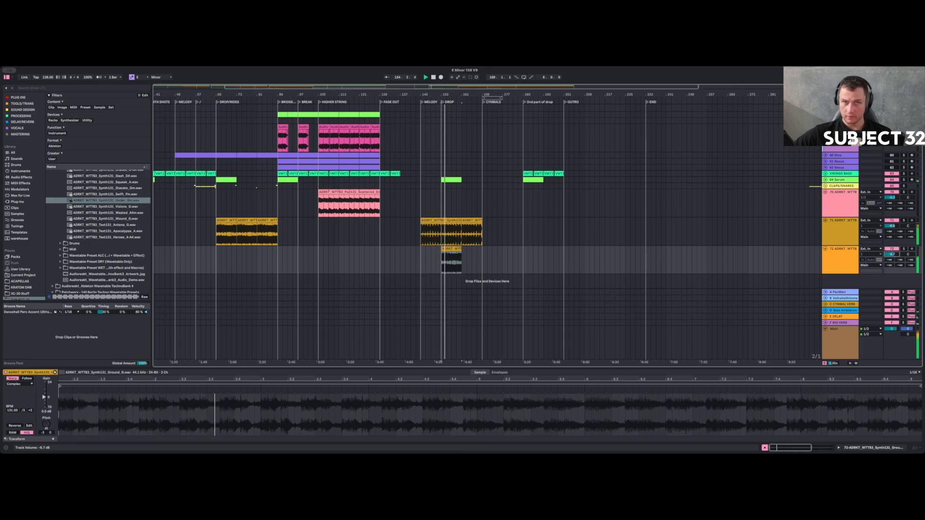
drag(892, 255, 892, 260)
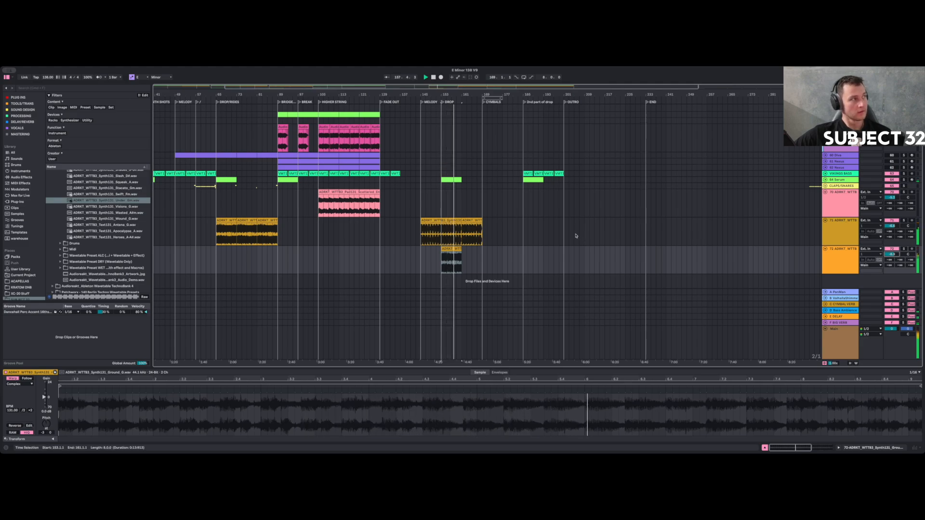
click(452, 250)
key(super+d)
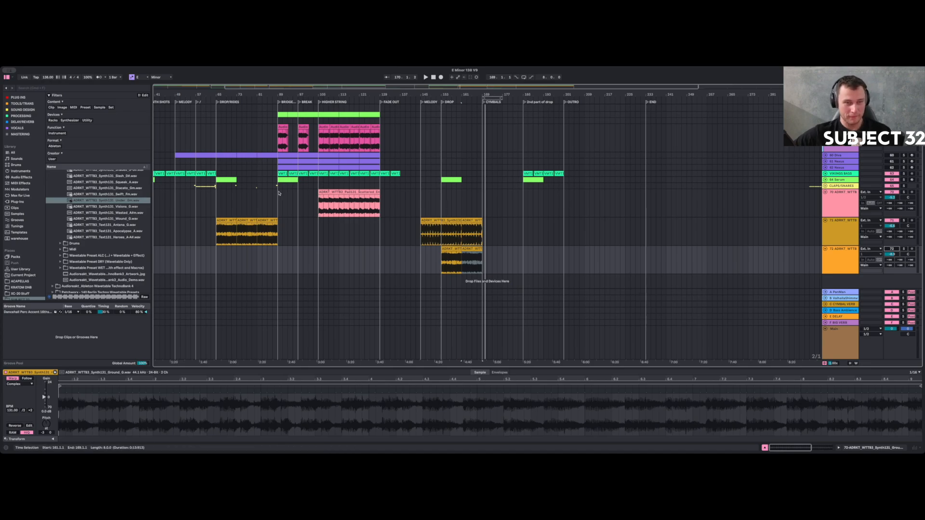
Play the DROP/RIDES section from bar 73, unfold the drum group, solo track 71 and adjust its volume.
click(216, 208)
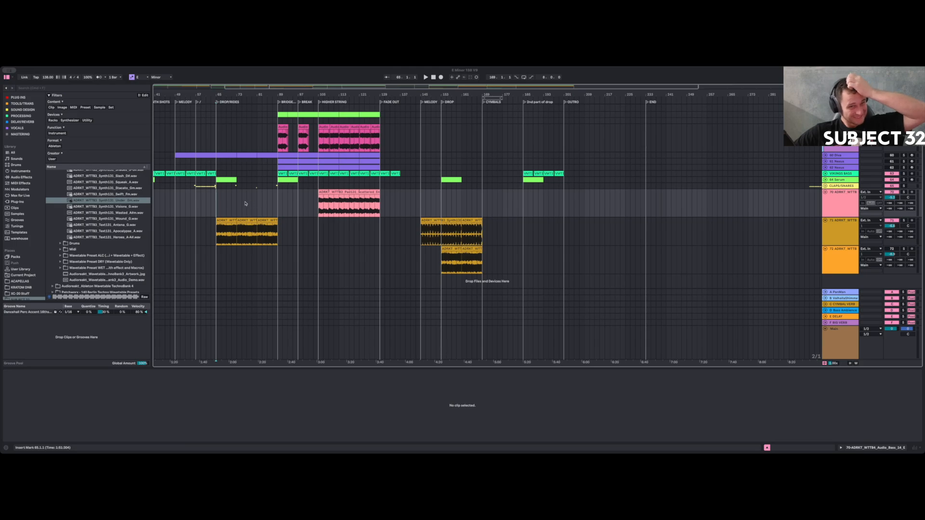
key(space)
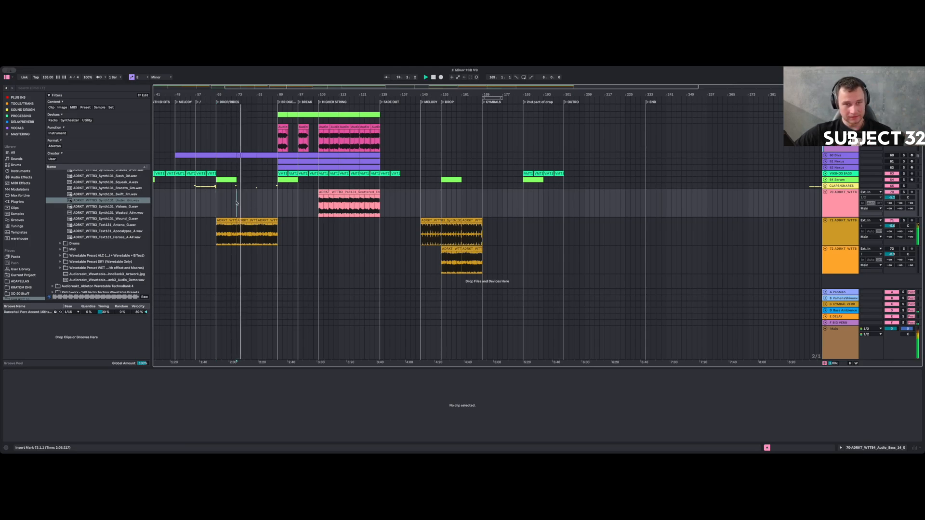
scroll(881, 219, up, 5)
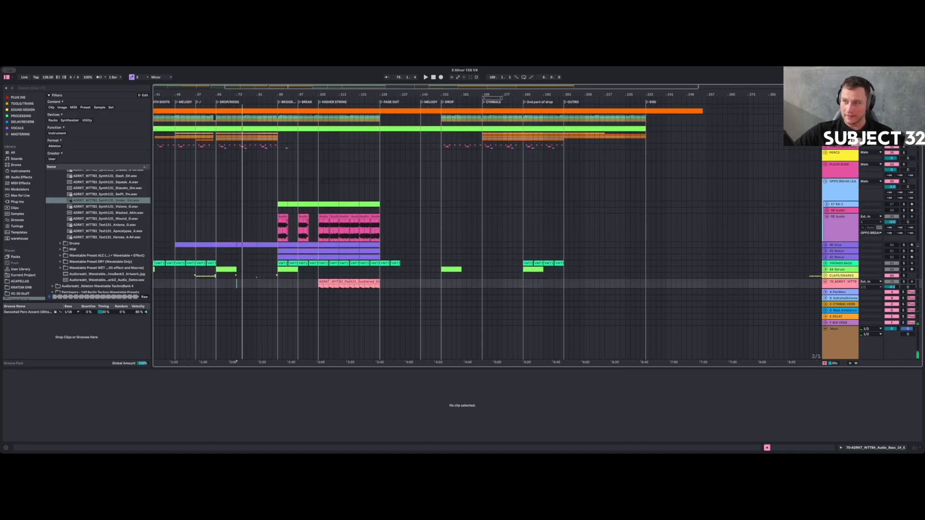
key(space)
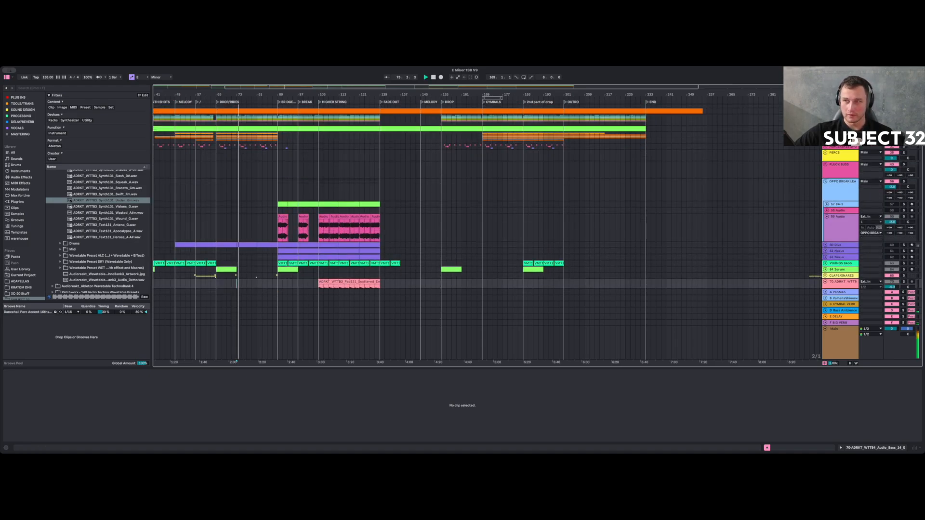
click(825, 117)
click(827, 146)
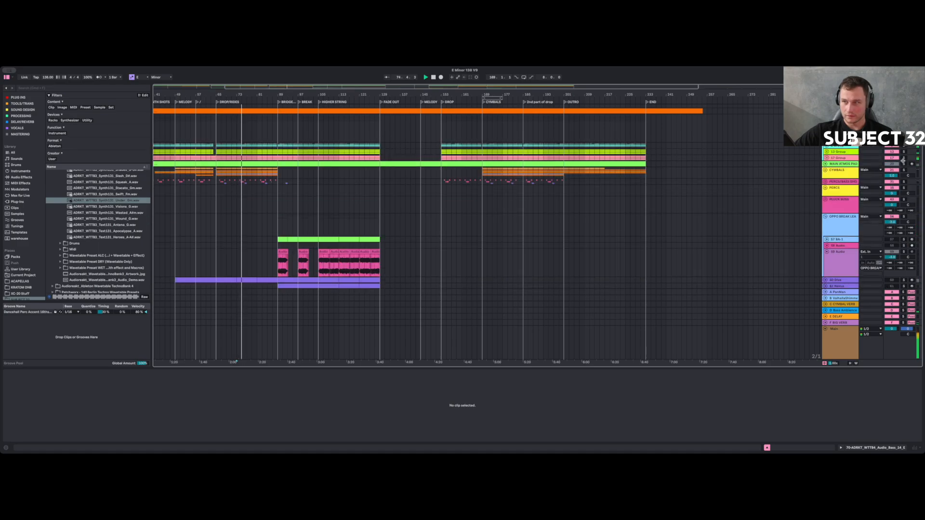
scroll(905, 158, down, 5)
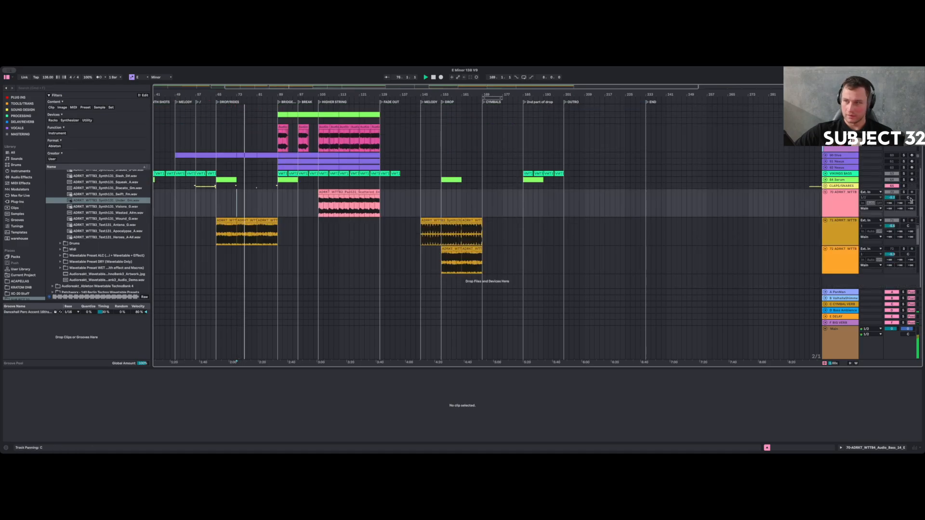
click(904, 221)
drag(892, 225, 892, 236)
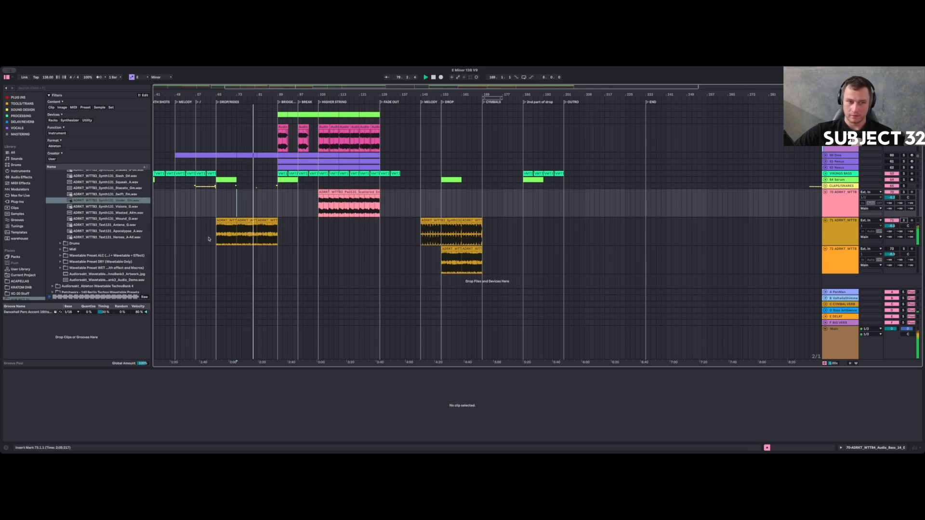
List the audio effects in the browser and compare tracks 71 and 72 by switching them on and off from bar 153.
click(20, 177)
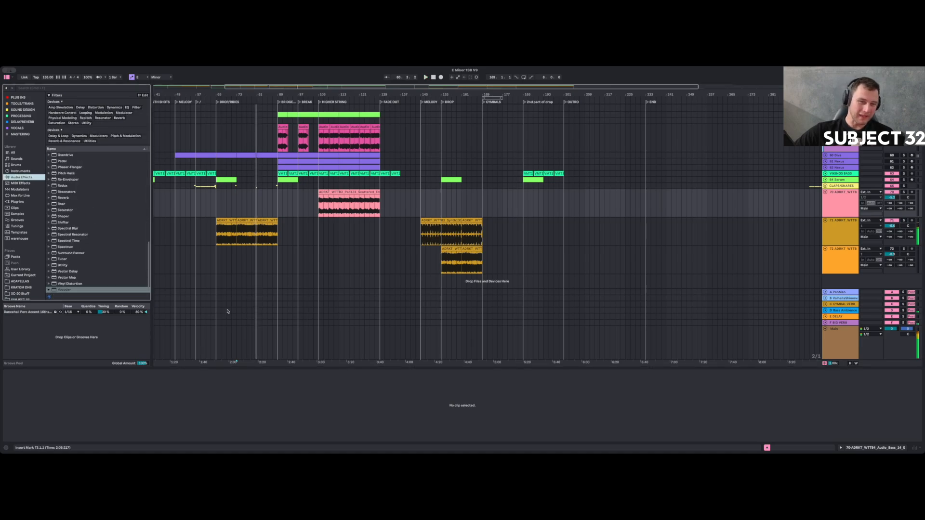
click(442, 207)
key(space)
click(892, 221)
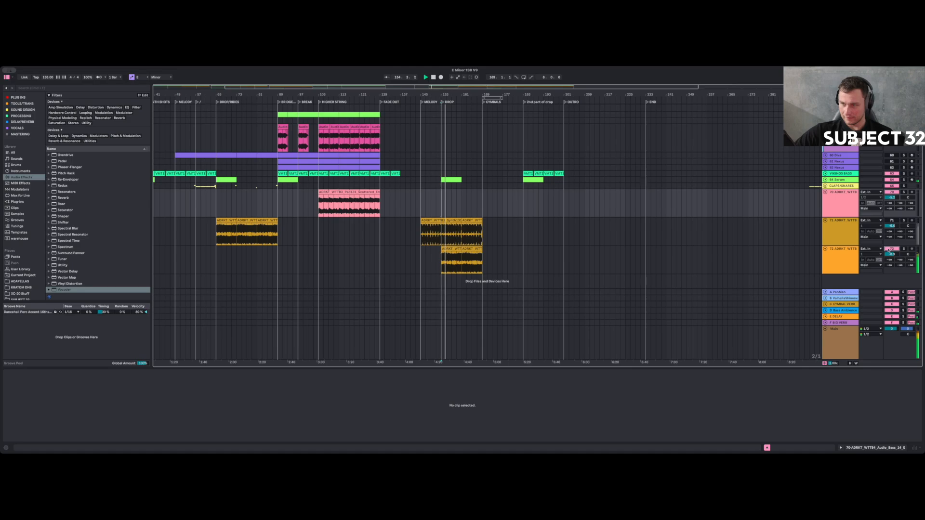
click(892, 220)
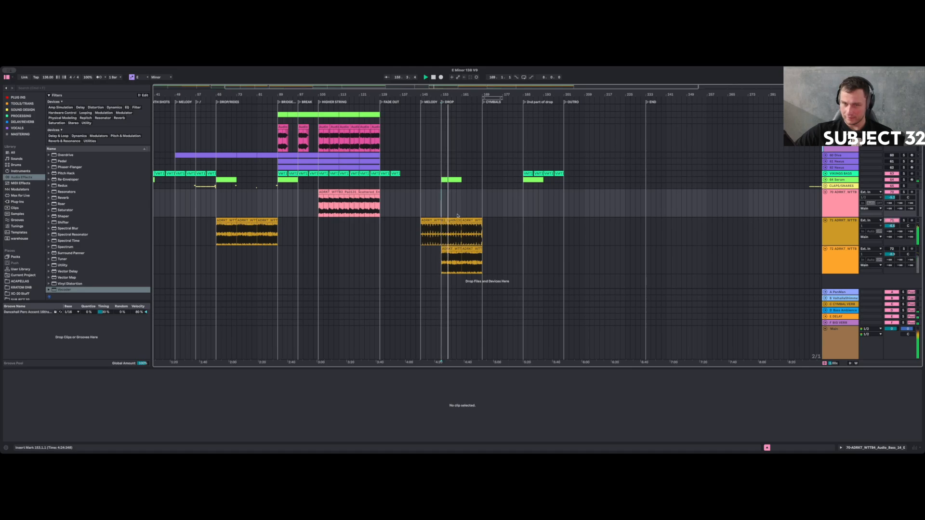
Switch all Under_Gm clips on track 71 from bar 145 to 169 to the Beats warp mode and reduce their transient envelope.
click(458, 220)
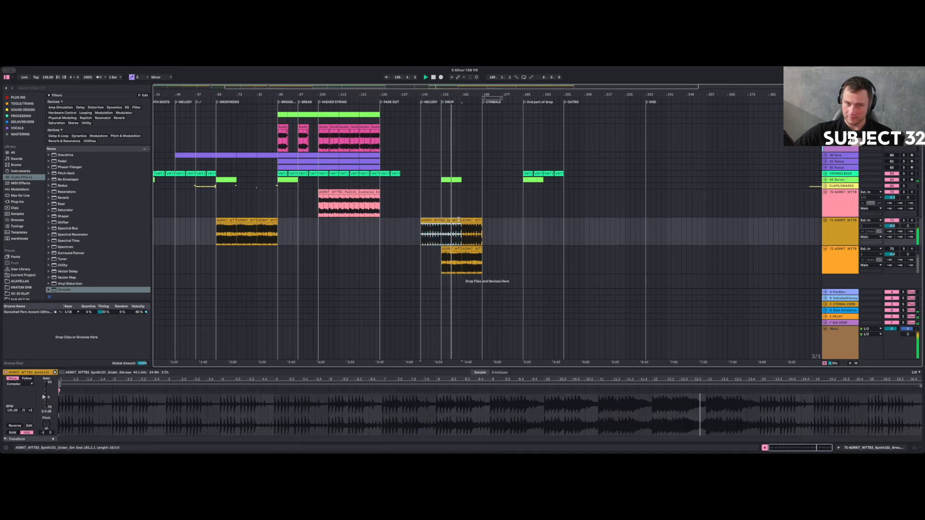
drag(441, 231, 483, 231)
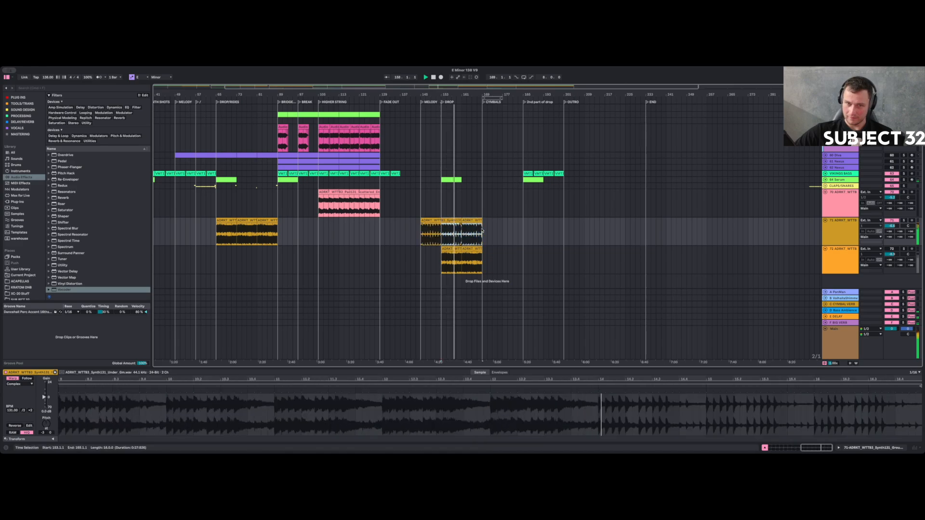
shift+click(430, 221)
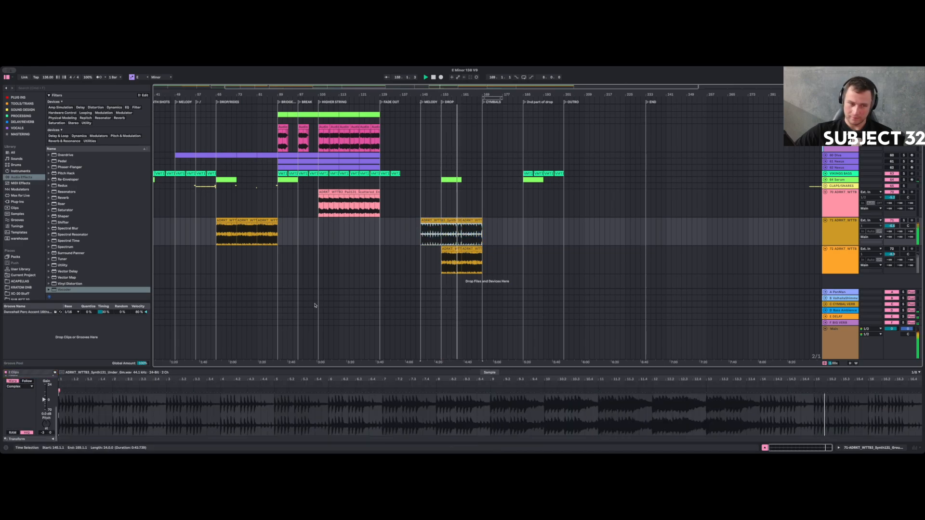
scroll(20, 386, up, 3)
click(18, 425)
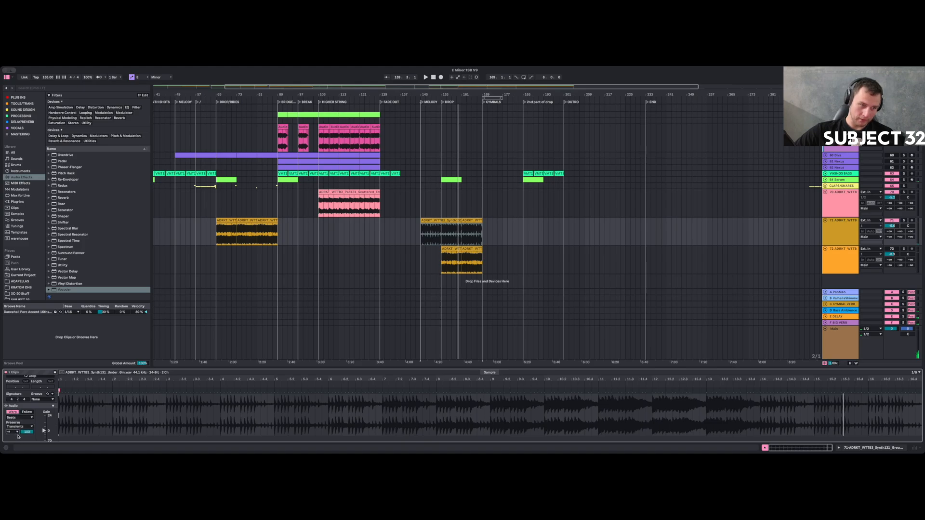
key(space)
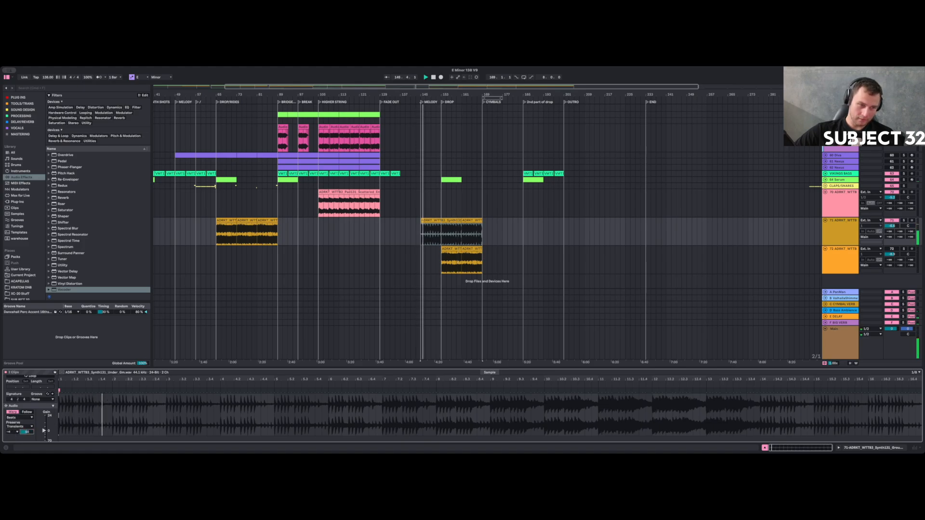
click(431, 235)
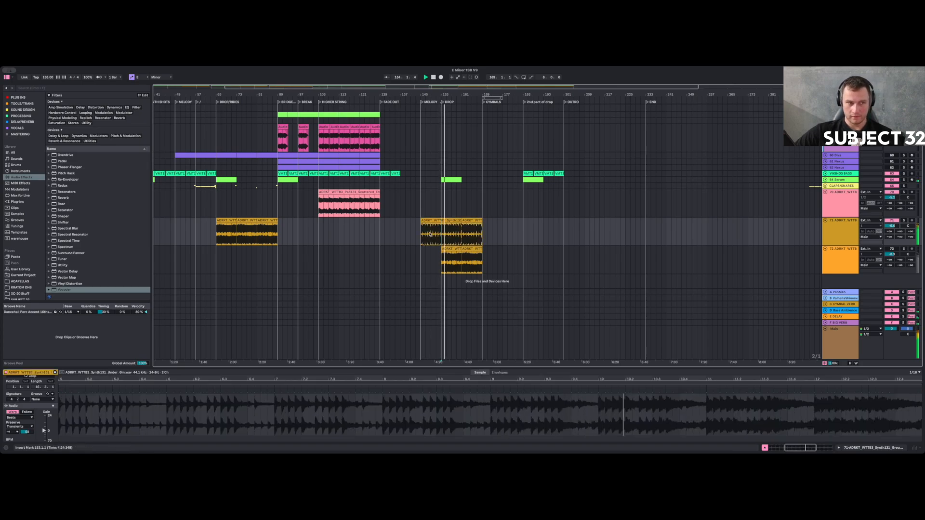
Play different sections of the Under_Gm clips on track 71 around the MELODY and DROP markers to compare their patterns.
drag(448, 95, 376, 151)
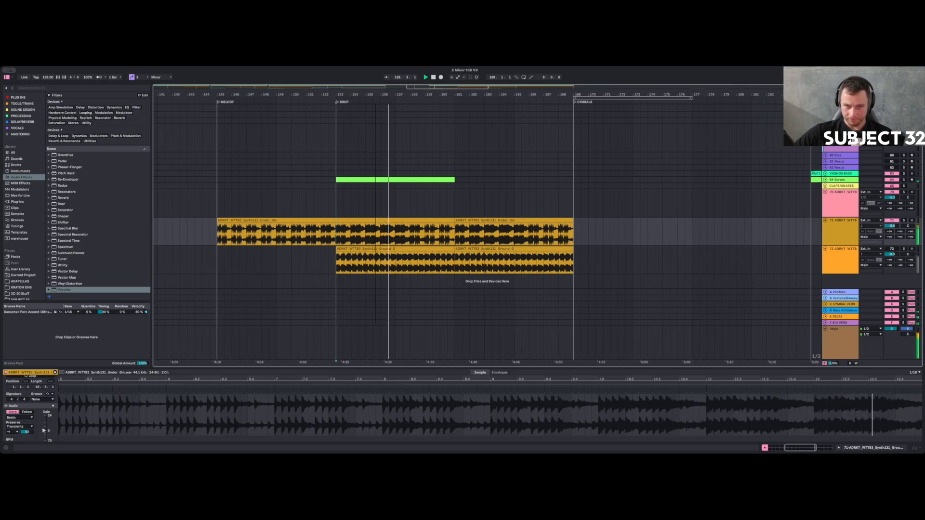
drag(375, 152, 376, 115)
click(360, 221)
drag(411, 221, 466, 223)
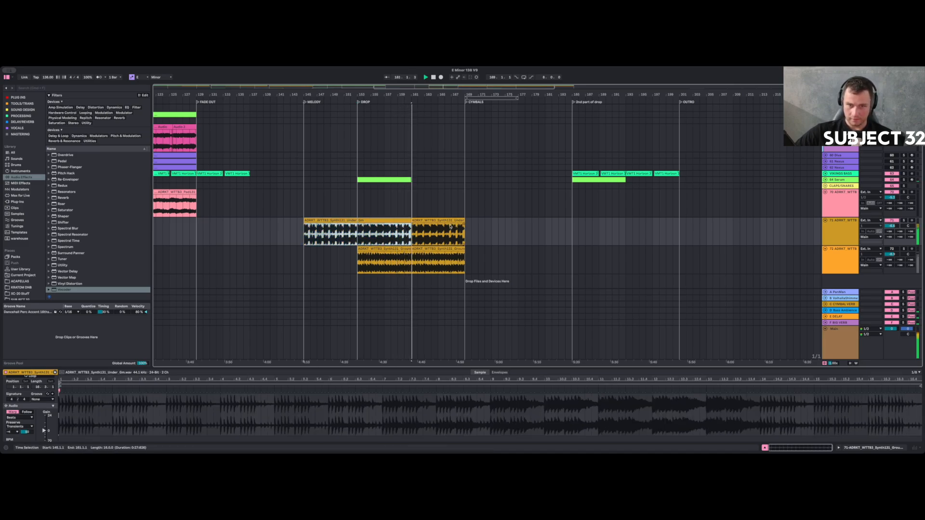
click(324, 237)
key(space)
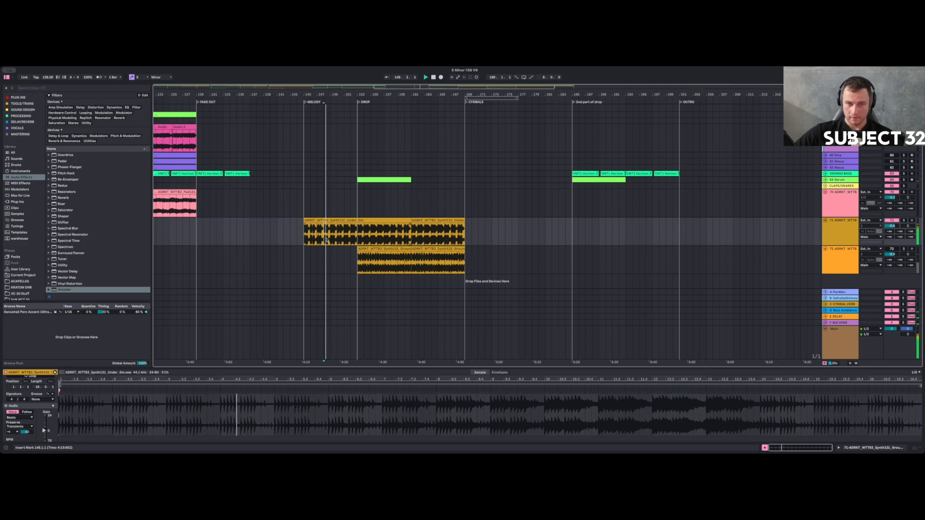
click(351, 237)
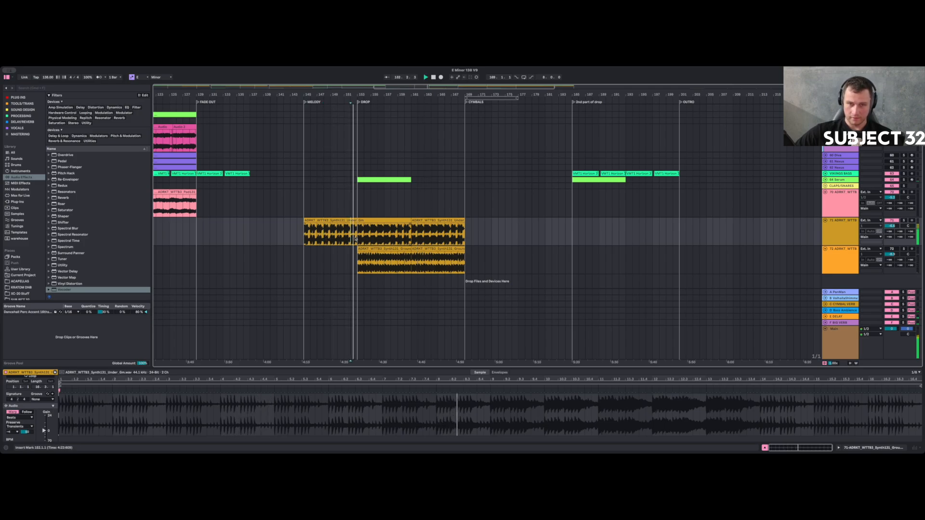
drag(358, 238, 384, 237)
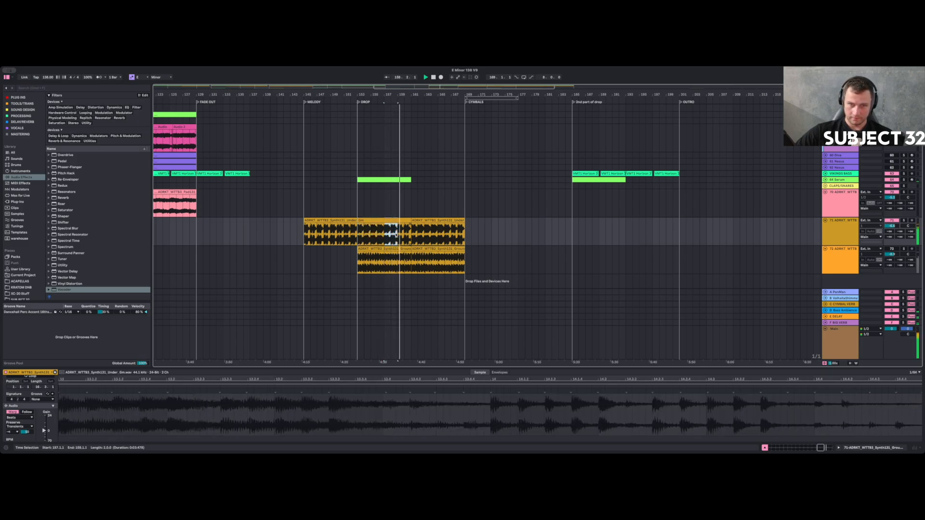
click(386, 229)
click(358, 232)
drag(368, 94, 369, 155)
key(space)
key(space)
click(308, 237)
key(space)
key(space)
Cut and rearrange the Under_Gm clip on track 71, moving a later section of the loop to the MELODY marker at bar 145.
mouse_move(309, 236)
mouse_down()
mouse_move(401, 221)
mouse_move(376, 222)
mouse_up()
key(space)
key(space)
key(space)
drag(352, 230, 500, 220)
key(space)
drag(422, 233, 283, 233)
drag(336, 95, 293, 69)
click(200, 235)
key(space)
drag(290, 233, 235, 230)
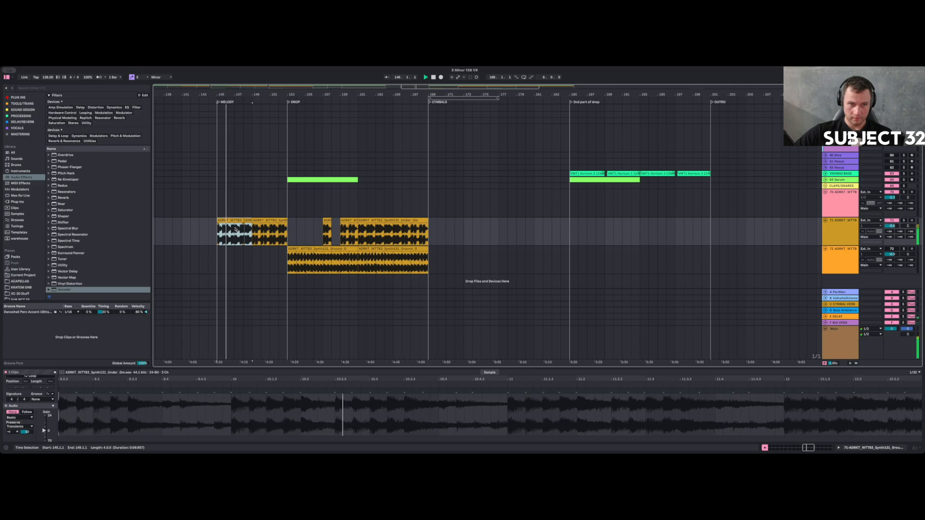
Fill track 71 from bar 145 to bar 169 with repeats of the four-bar Under_Gm section.
key(ctrl+z)
key(Right)
key(Right)
key(Right)
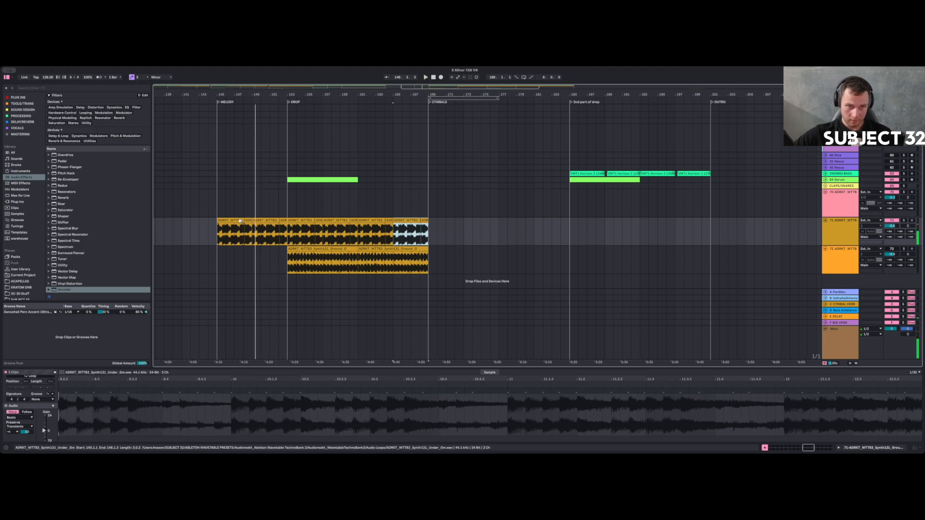
click(240, 229)
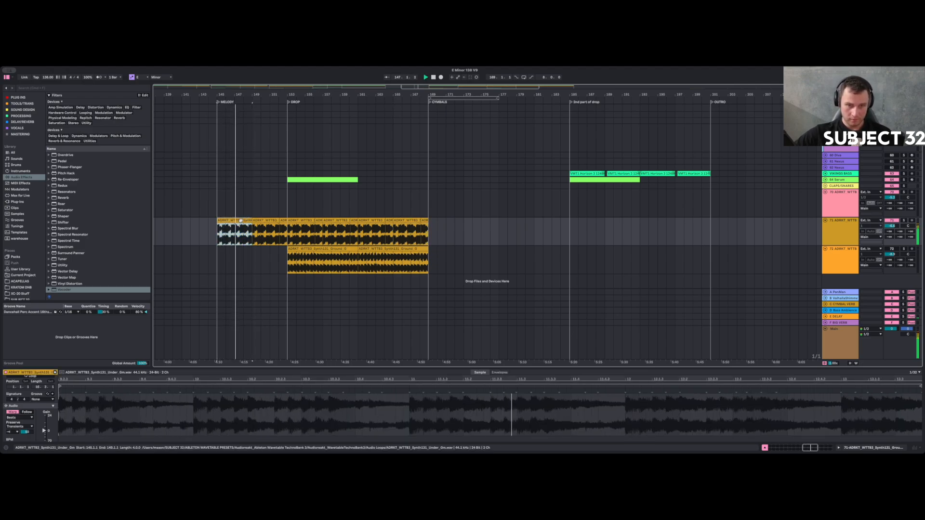
key(super+d)
key(super+d)
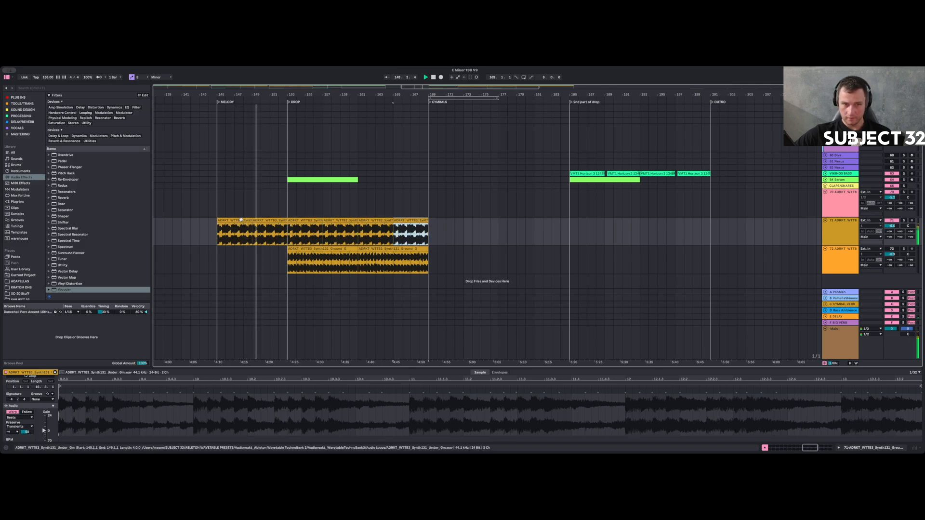
Play the start of the repeated section and duplicate the first three bars of Under_Gm from bar 145 onto bars 148 to 151.
click(238, 234)
click(241, 235)
key(space)
key(space)
click(221, 231)
key(space)
key(space)
drag(220, 231, 241, 237)
key(ctrl+d)
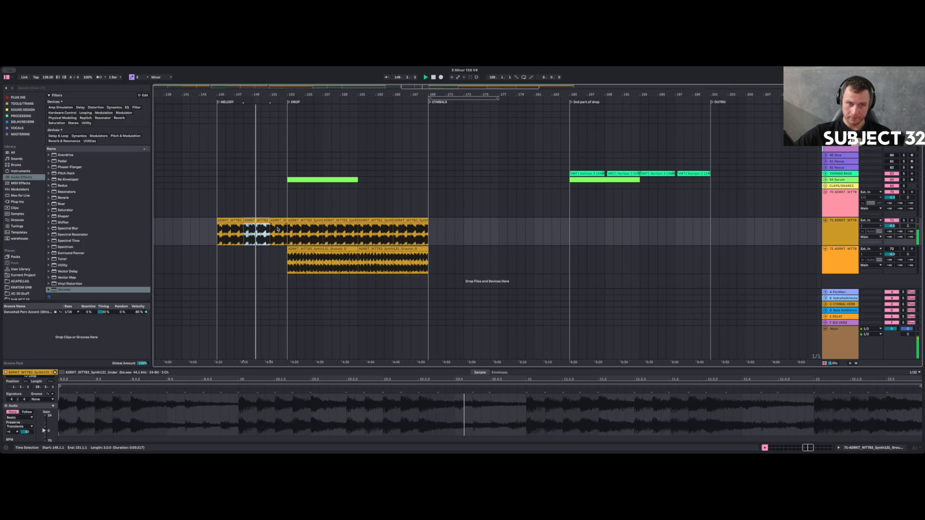
Repeat track 71's eight-bar Under_Gm section from bars 145 to 153 up to bar 185 and lower the track's volume.
drag(287, 232, 227, 232)
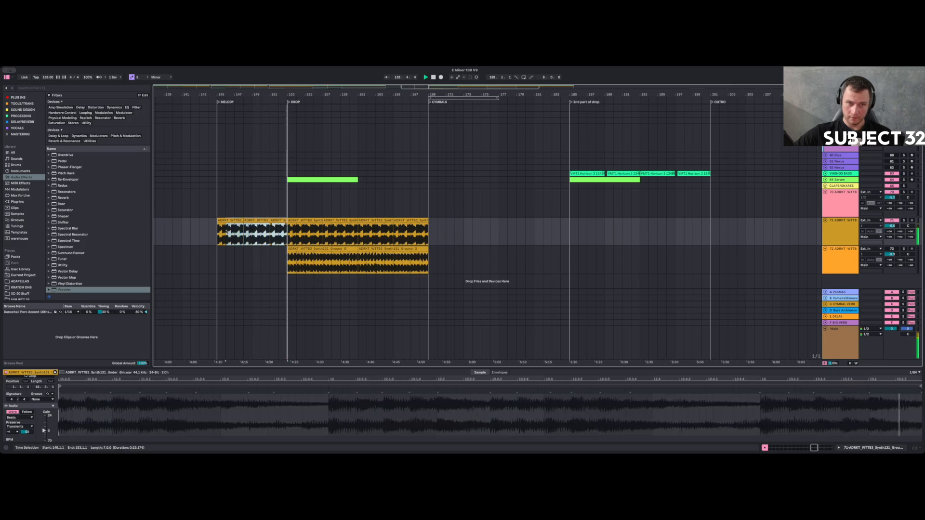
key(ctrl+d)
key(ctrl+d)
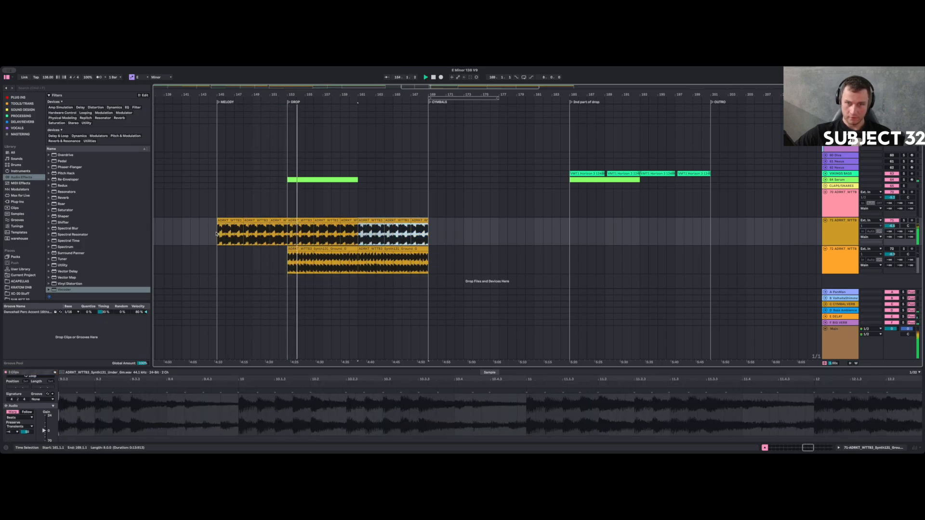
key(ctrl+d)
key(ctrl+d)
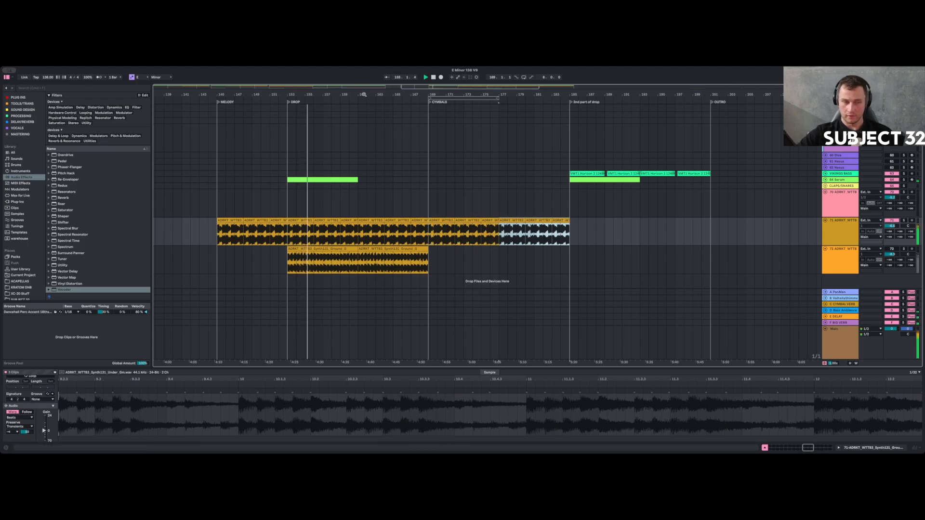
click(891, 226)
drag(892, 226, 891, 232)
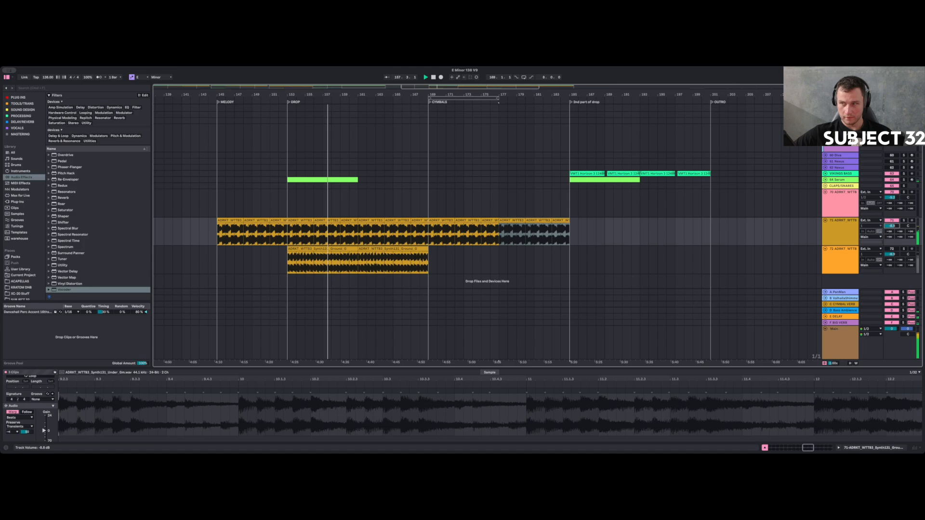
Play the arrangement from bar 61 and set the first DROP/RIDES clip on track 71 to Beats warping with a shorter transient envelope.
drag(380, 94, 419, 89)
click(248, 235)
key(space)
key(space)
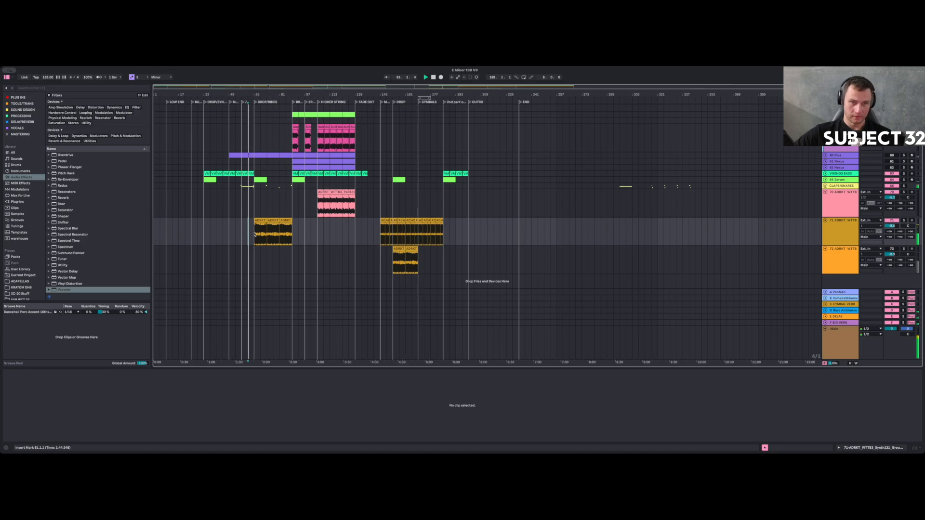
click(255, 235)
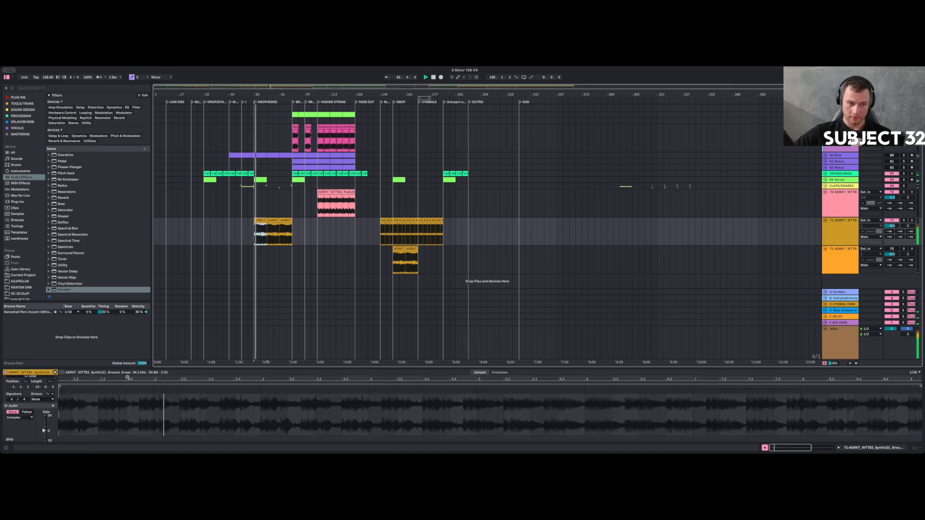
click(19, 418)
click(18, 419)
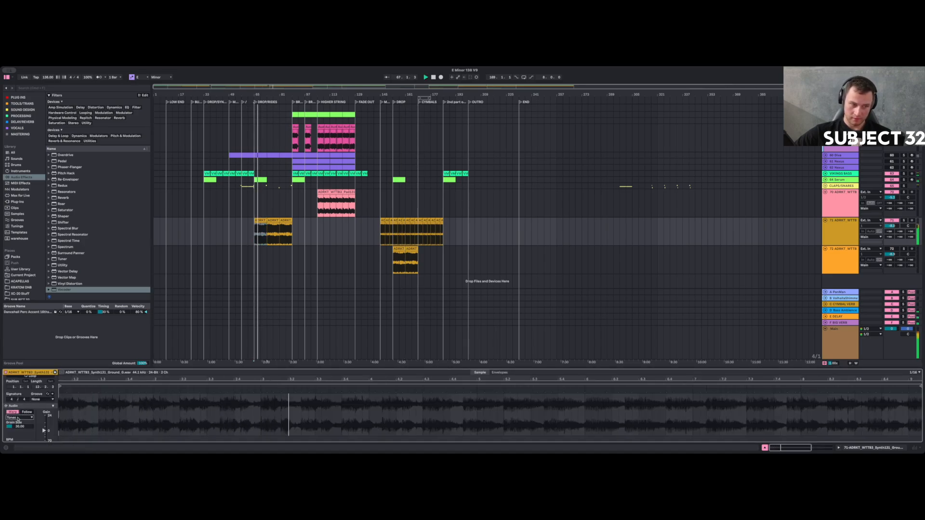
click(18, 418)
click(18, 413)
drag(27, 432, 27, 455)
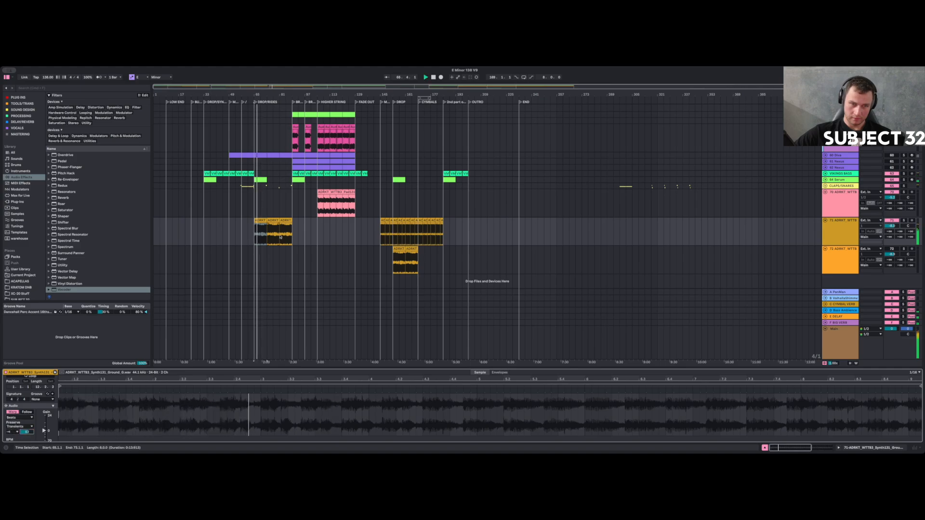
Duplicate the Beats-warped clip on track 71 twice to fill the DROP/RIDES section up to bar 89, ending playback after listening.
click(260, 221)
key(super+d)
key(super+d)
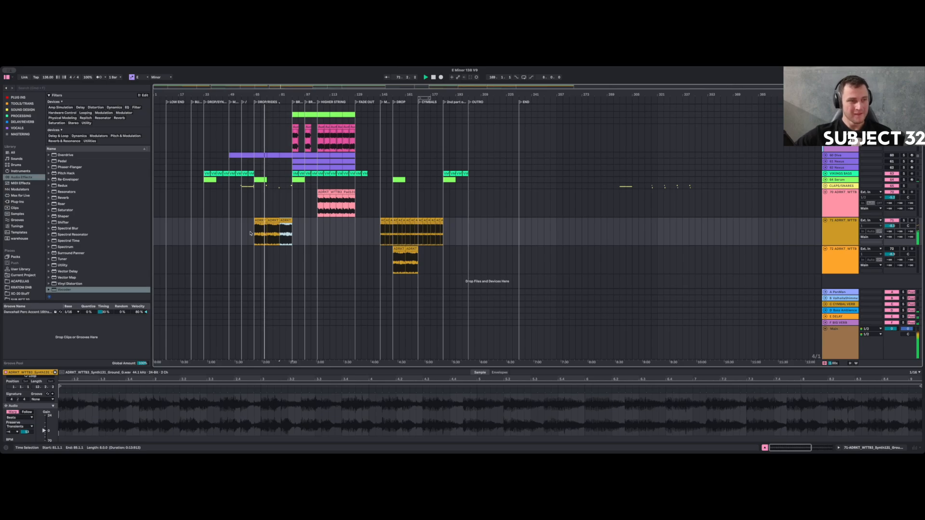
scroll(28, 264, down, 5)
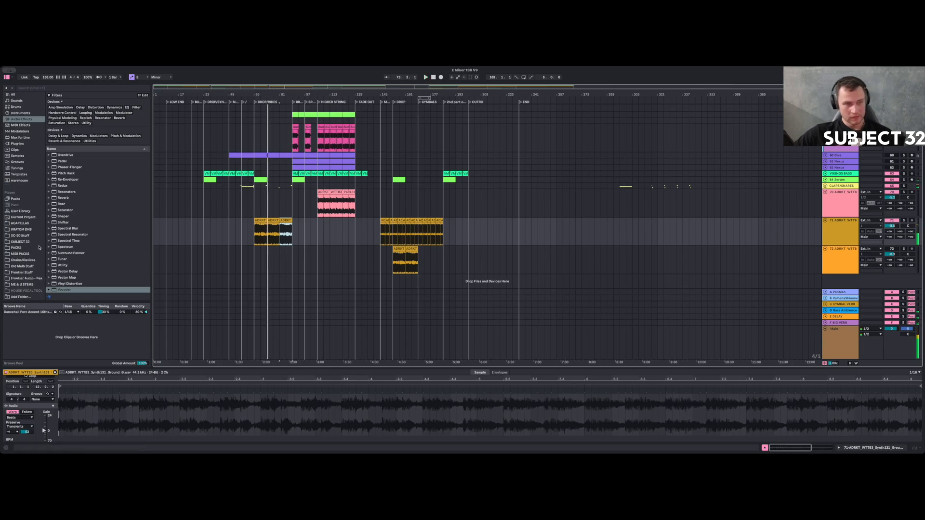
key(space)
Fold and delete the two synth loop tracks 71 and 72.
drag(318, 207, 356, 204)
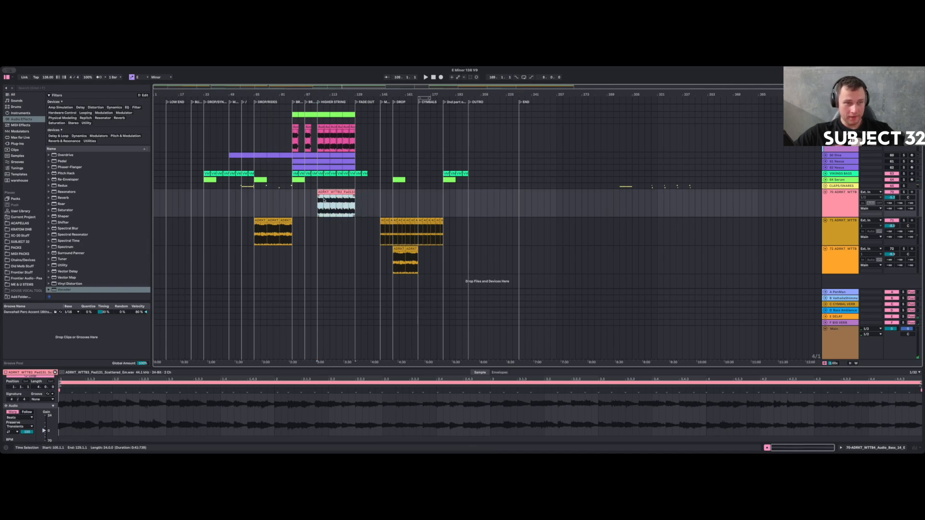
click(826, 221)
click(826, 227)
click(836, 227)
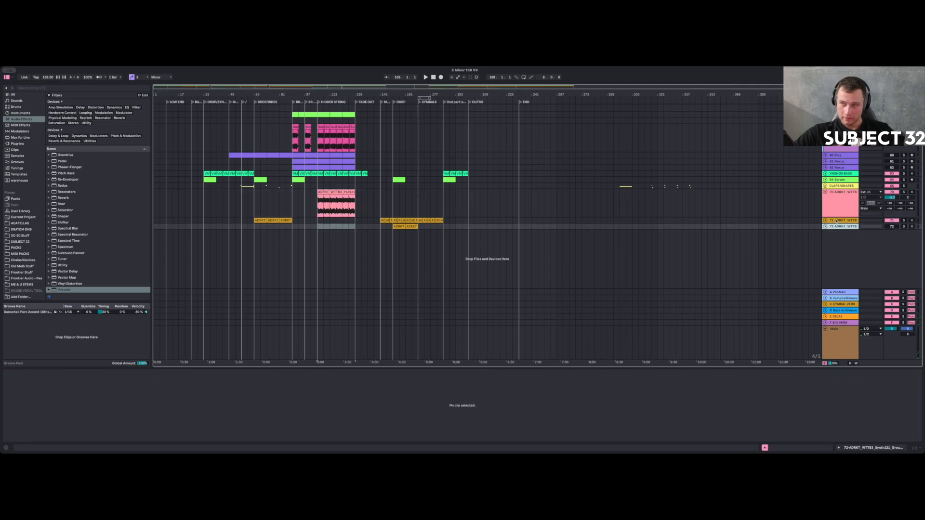
click(837, 221)
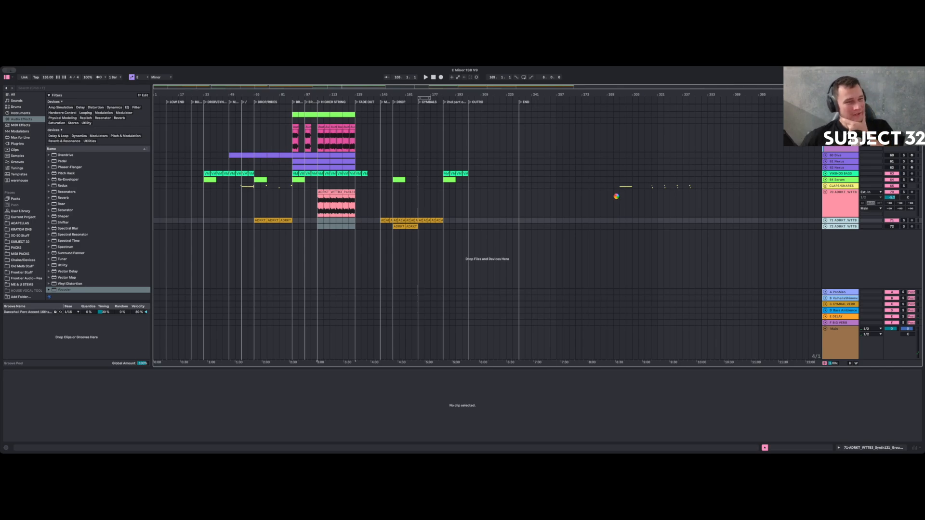
key(Delete)
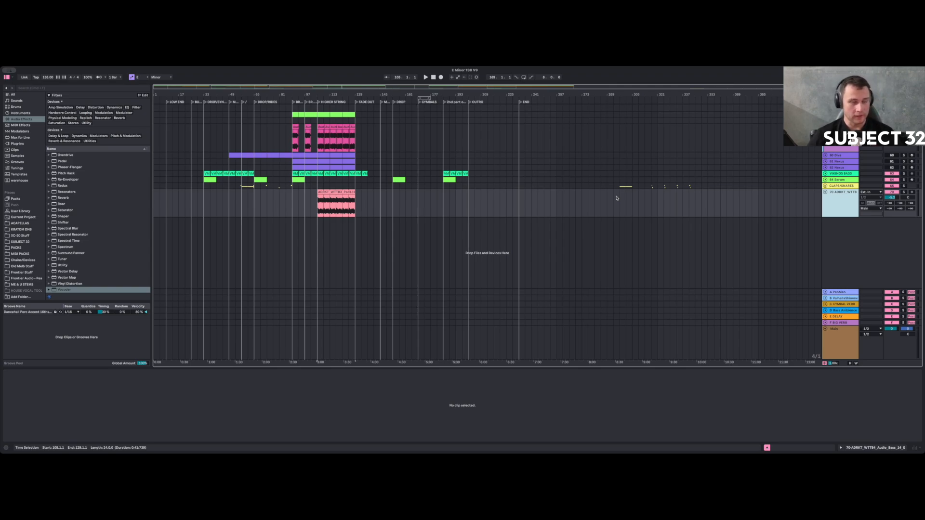
Solo track 70 and play its scattered pad loop from several points after the HIGHER STRING marker at bar 105.
click(322, 209)
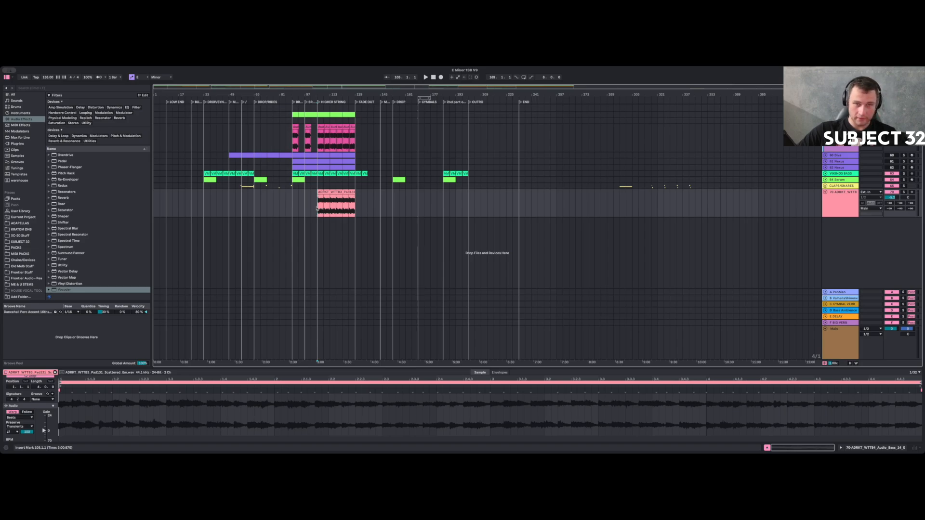
key(space)
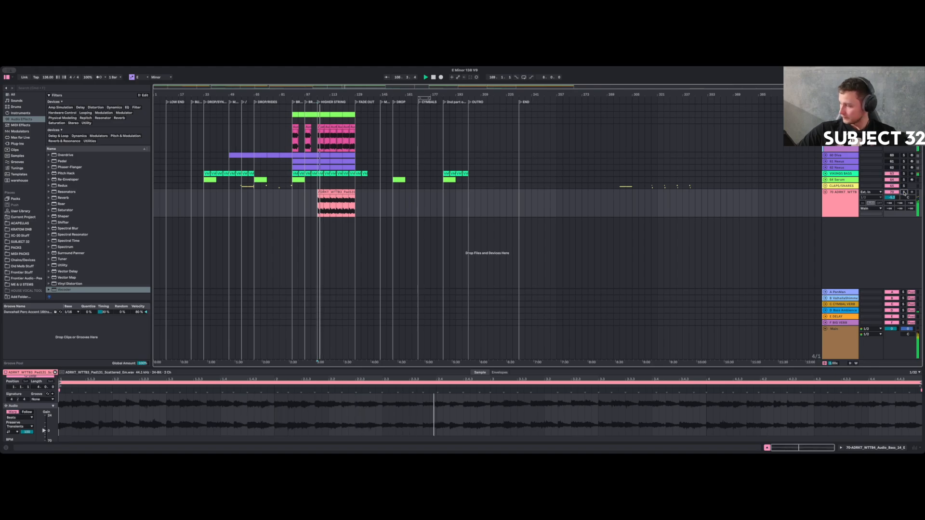
click(904, 193)
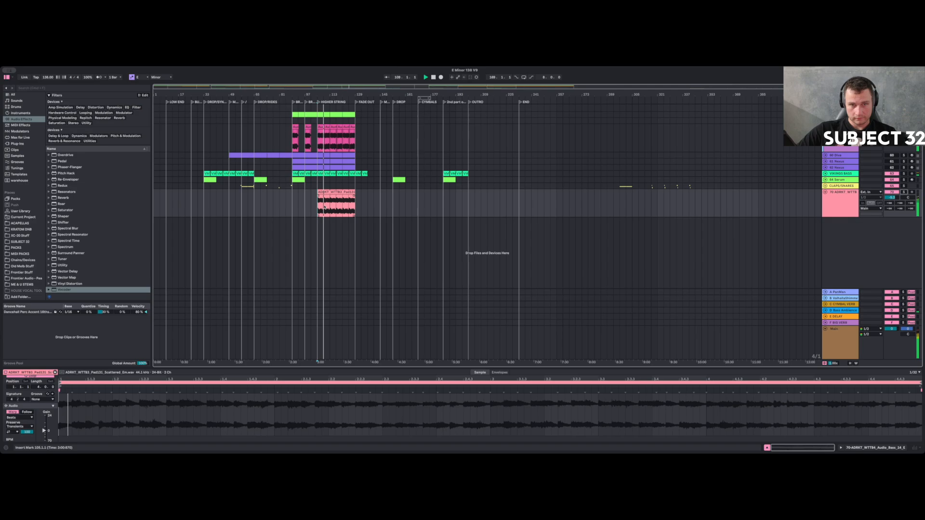
drag(324, 206, 329, 205)
click(319, 206)
scroll(319, 203, up, 6)
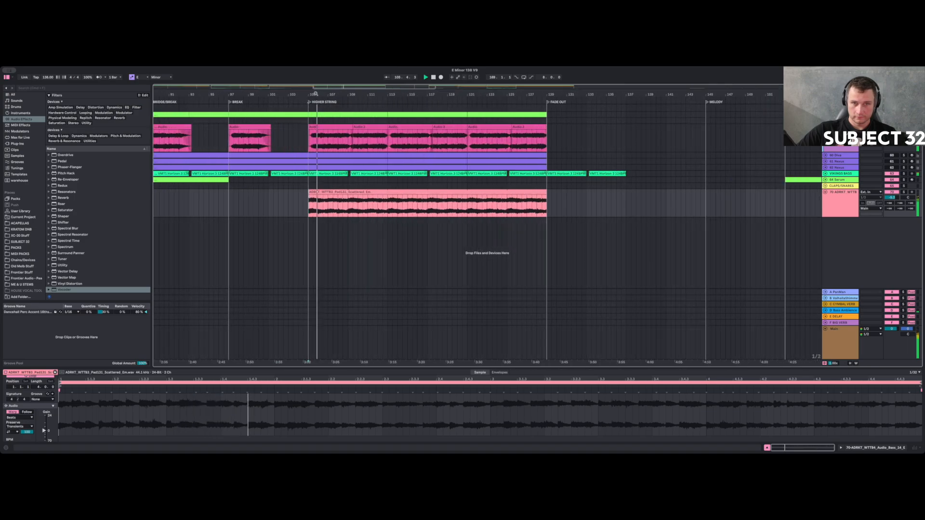
drag(341, 209, 346, 209)
click(348, 210)
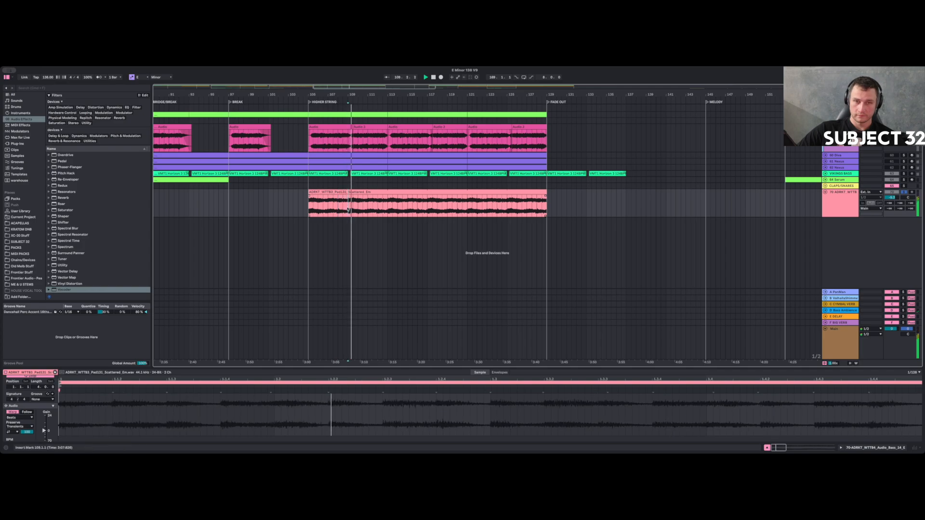
click(310, 209)
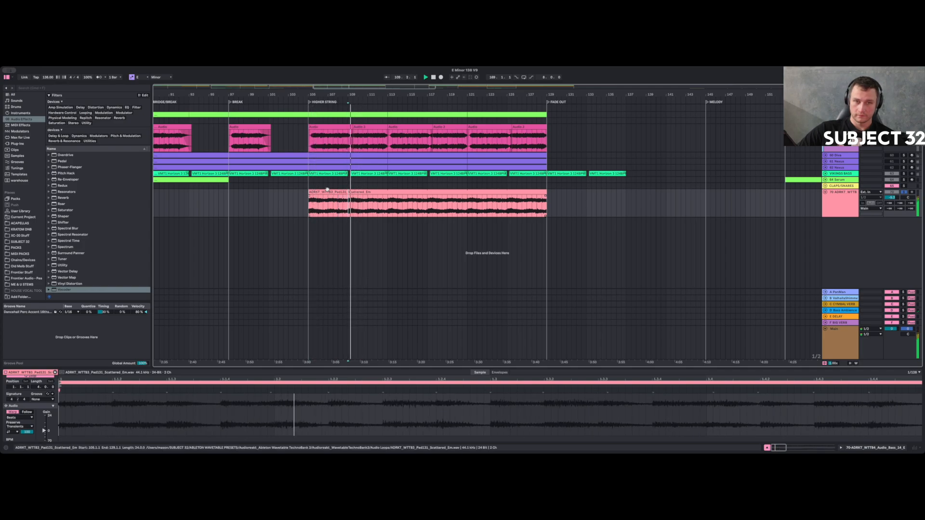
Try turning off looping for the pad clip on track 70 at the HIGHER STRING marker.
click(72, 415)
scroll(16, 412, up, 3)
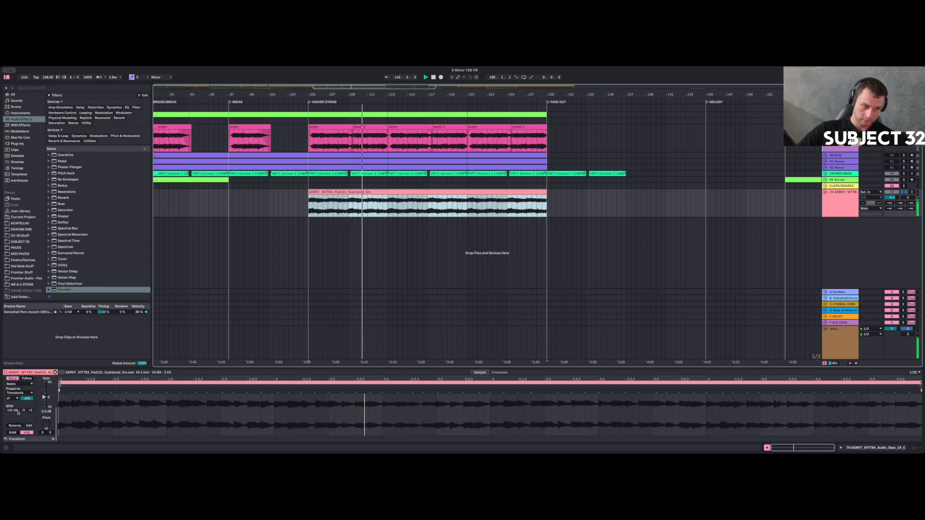
click(28, 403)
key(space)
key(space)
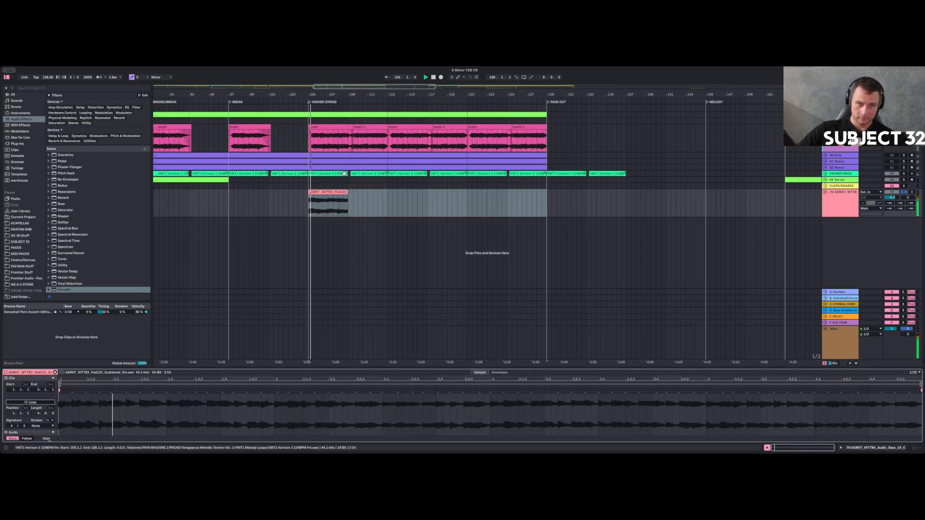
click(325, 193)
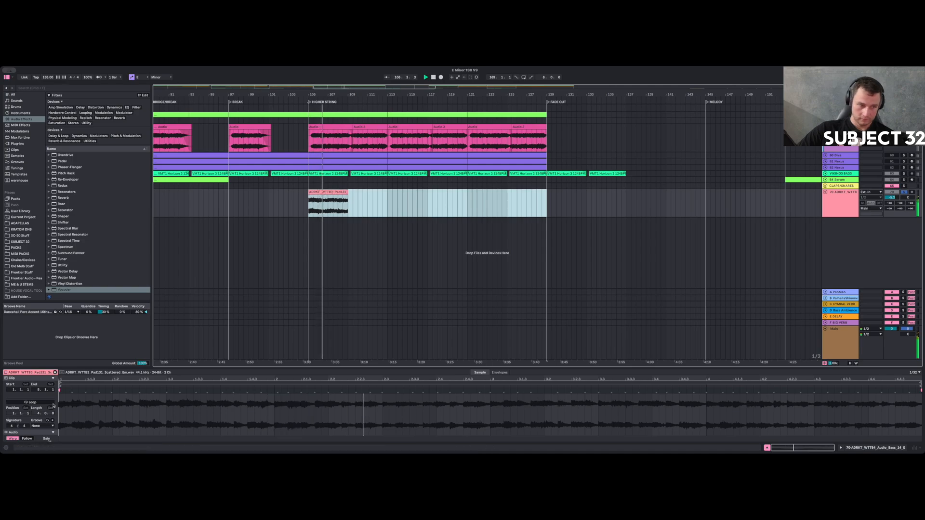
click(30, 402)
key(super+z)
key(super+z)
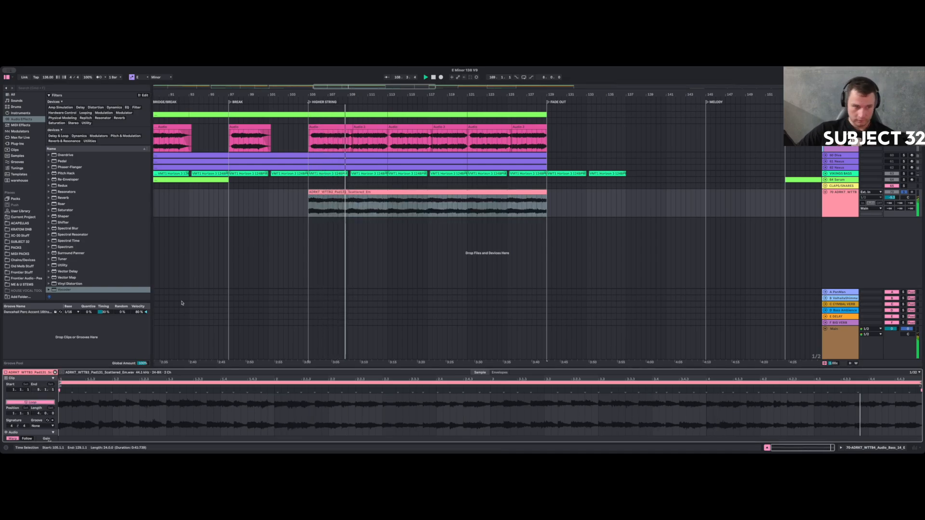
Raise track 70's volume slightly in the full mix and activate the two Nexus tracks.
scroll(13, 399, down, 4)
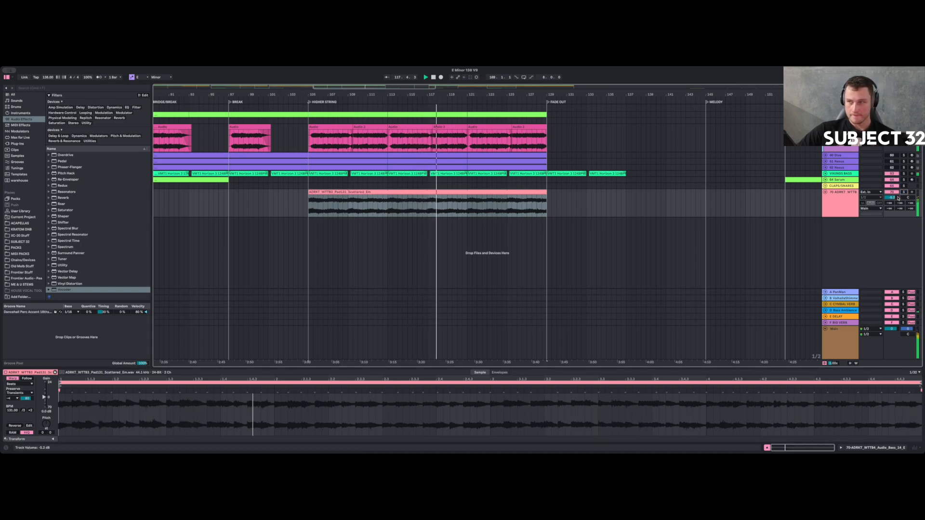
drag(892, 198, 892, 192)
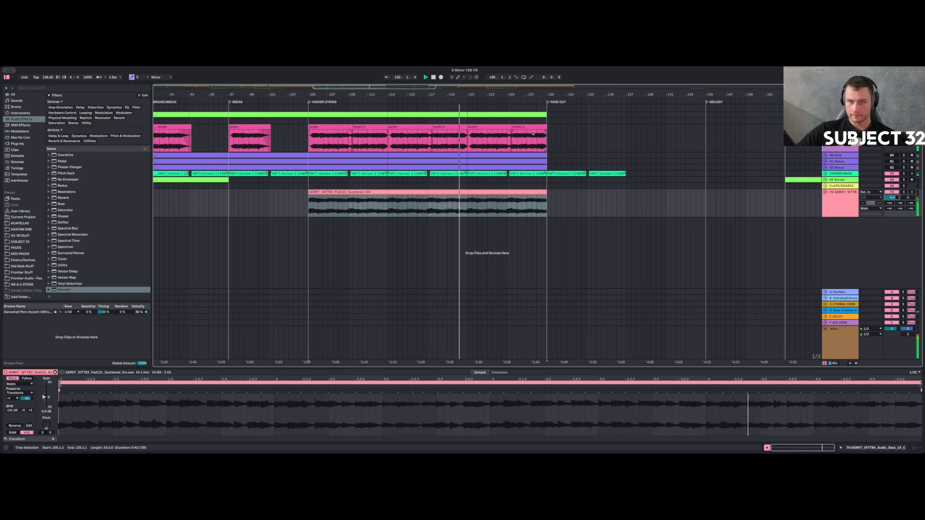
scroll(291, 218, right, 4)
scroll(291, 219, down, 8)
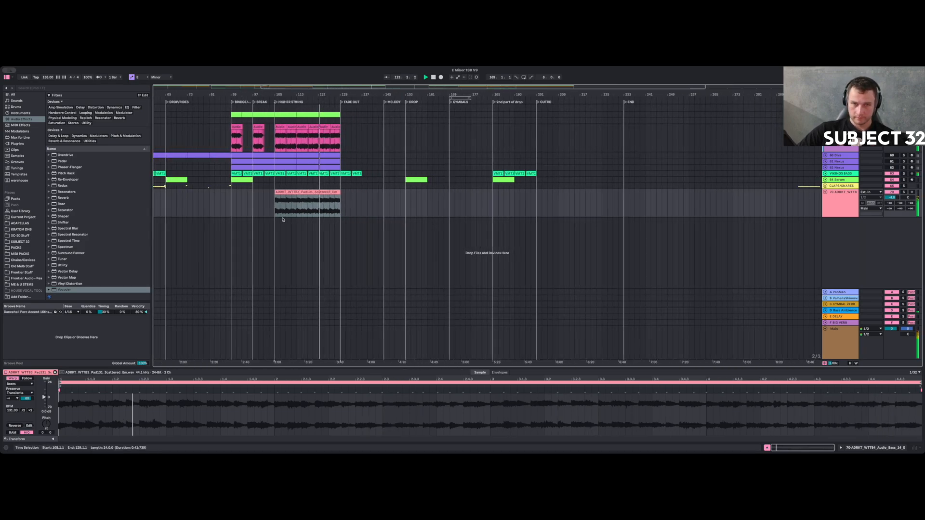
click(894, 168)
click(892, 162)
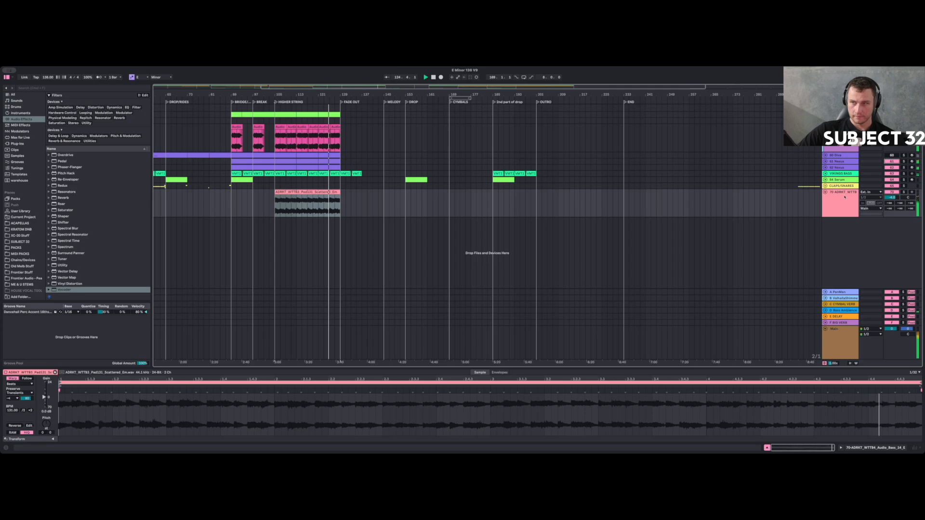
click(841, 198)
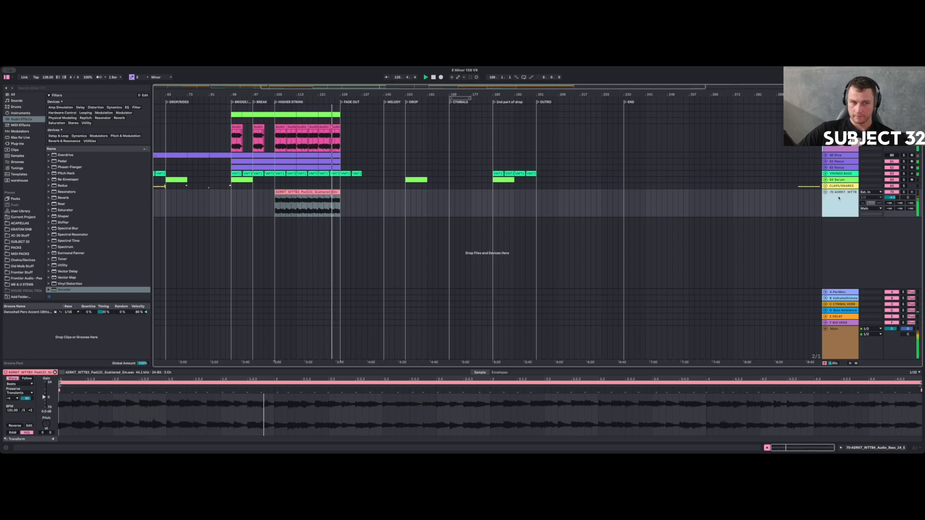